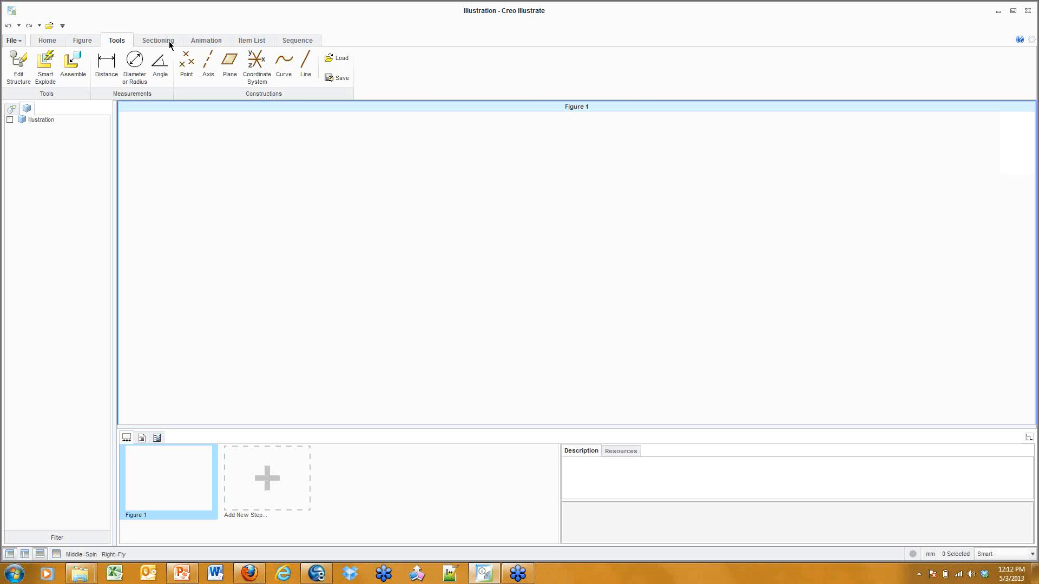
{"action": "left_click", "coordinate": [170, 43]}
{"action": "left_click", "coordinate": [198, 41]}
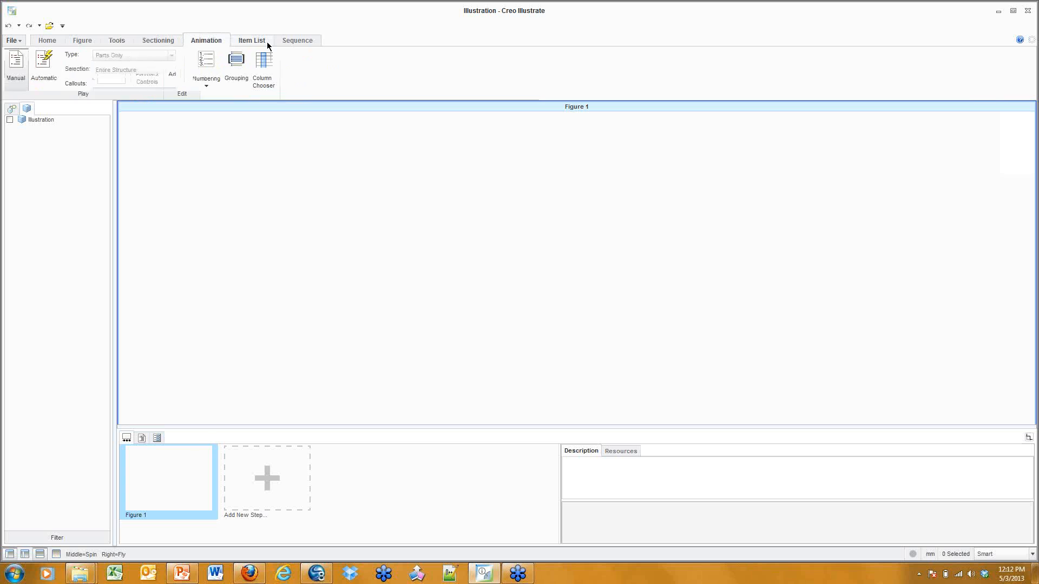
{"action": "left_click", "coordinate": [303, 41]}
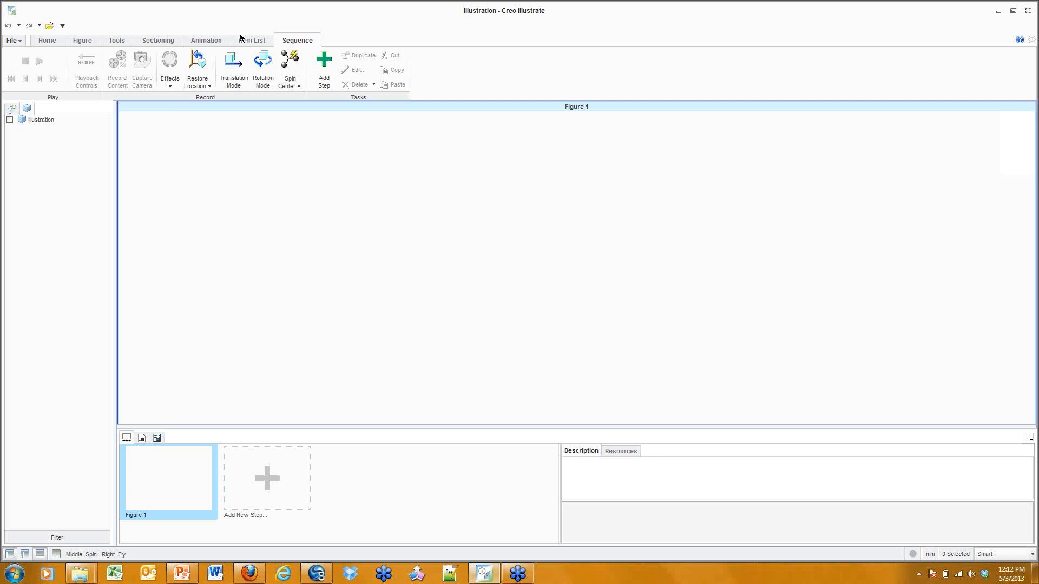
{"action": "left_click", "coordinate": [83, 39]}
{"action": "left_click", "coordinate": [51, 42]}
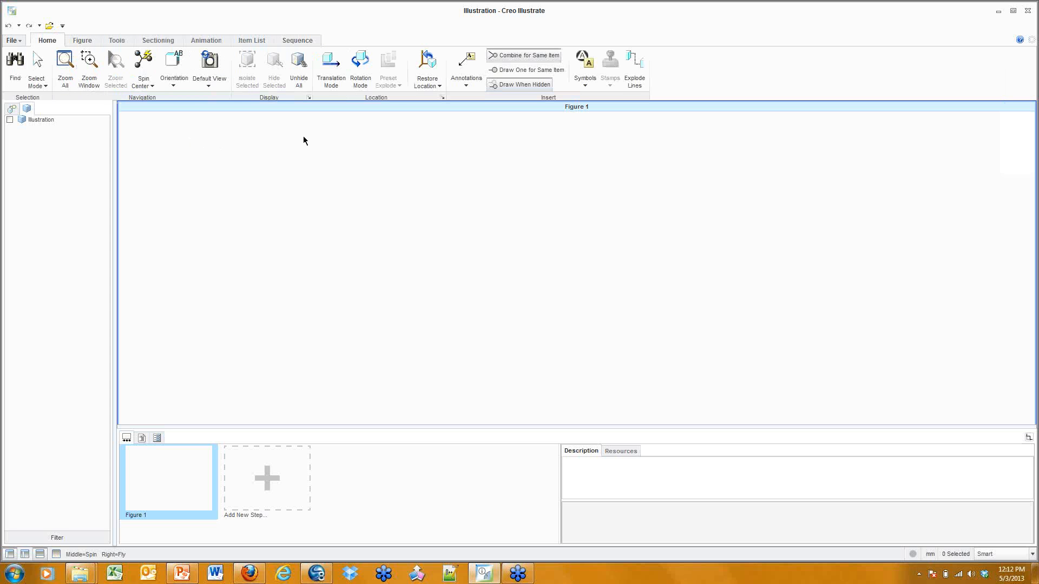
Open the illustration file PowerHourSet.c3di from the Creo Illustrate folder
{"action": "key", "text": "ctrl+o"}
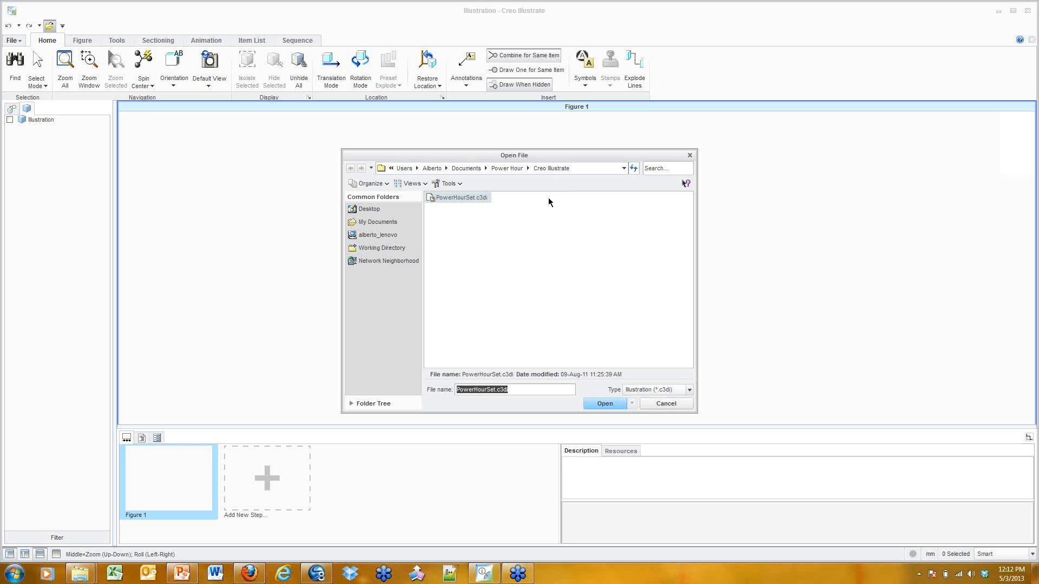
{"action": "key", "text": "Return"}
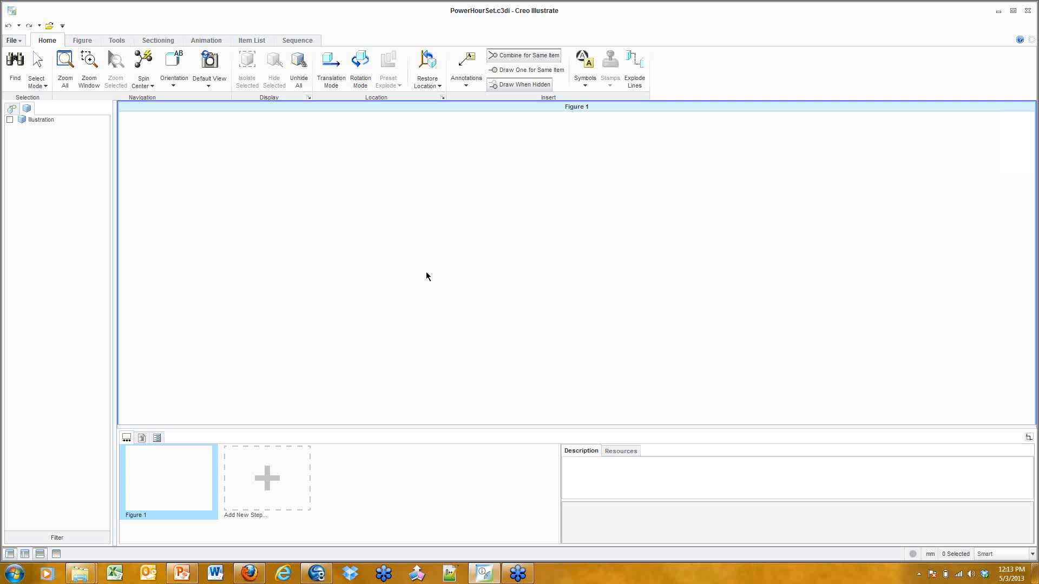
Start editing the illustration's structure, with the 4904000.ASM assembly selected in the eBOM and the lower properties pane hidden
{"action": "left_click", "coordinate": [117, 40]}
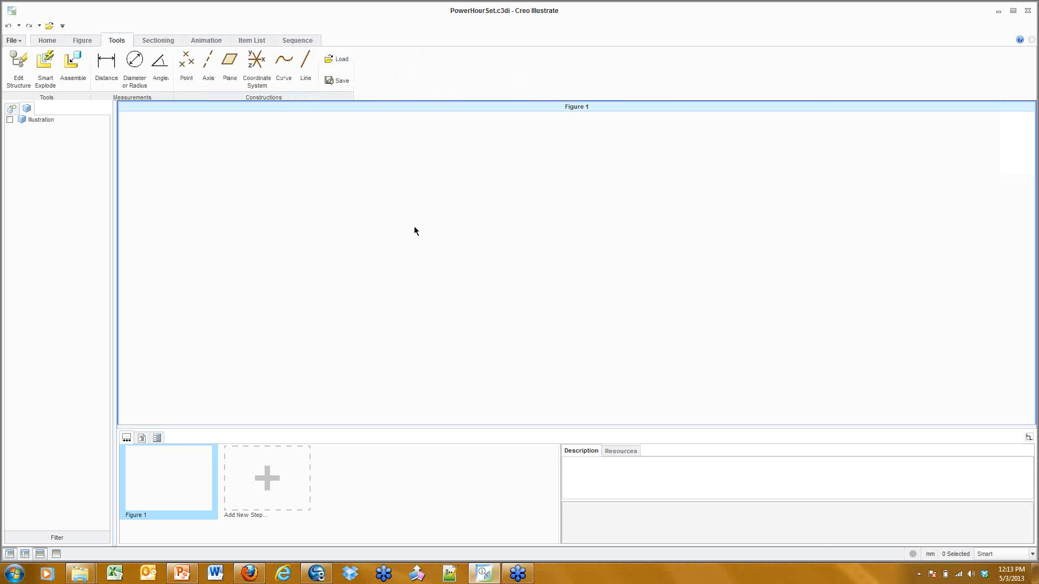
{"action": "left_click", "coordinate": [27, 69]}
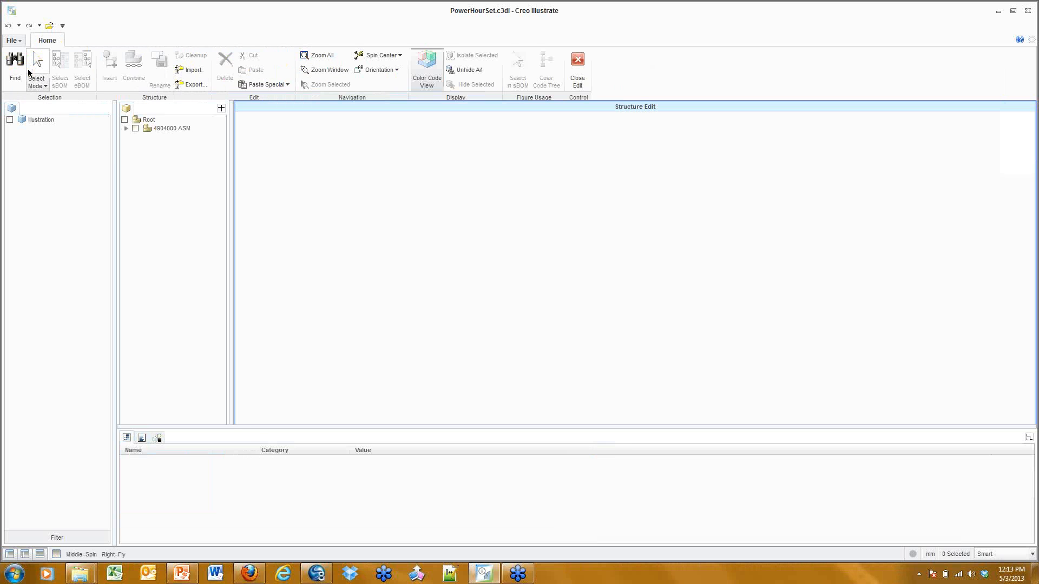
{"action": "left_click", "coordinate": [177, 130]}
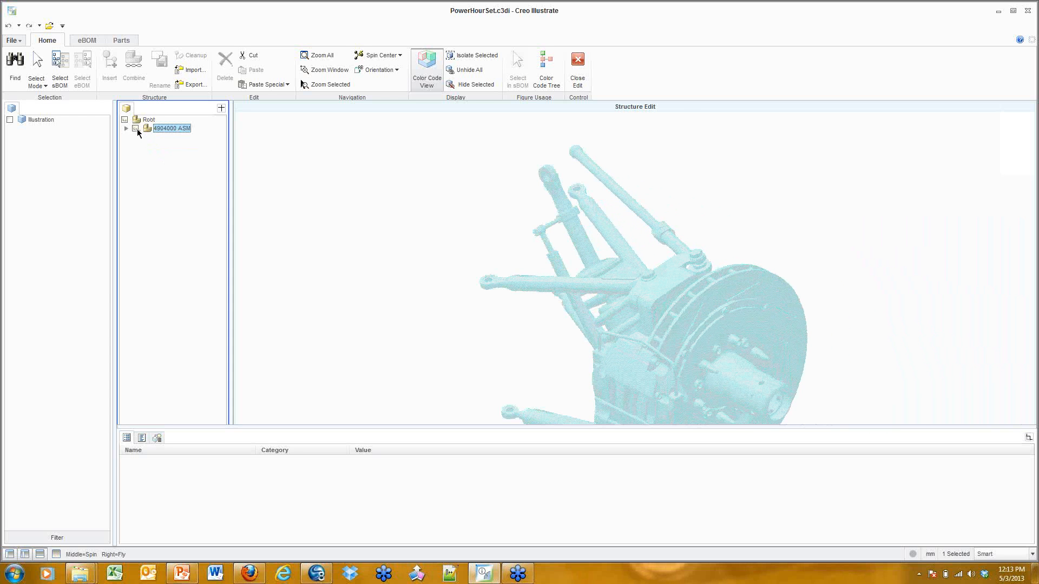
{"action": "left_click", "coordinate": [40, 554]}
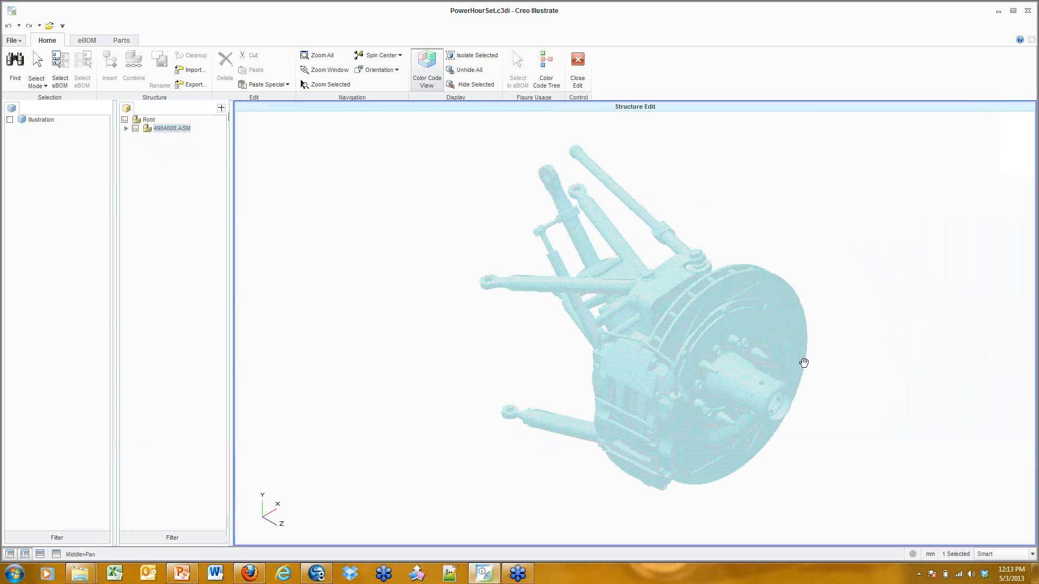
Examine the suspension and brake assembly from several angles by spinning, panning and flying around it
{"action": "middle_click_drag", "start_coordinate": [804, 363], "coordinate": [793, 393], "text": "shift"}
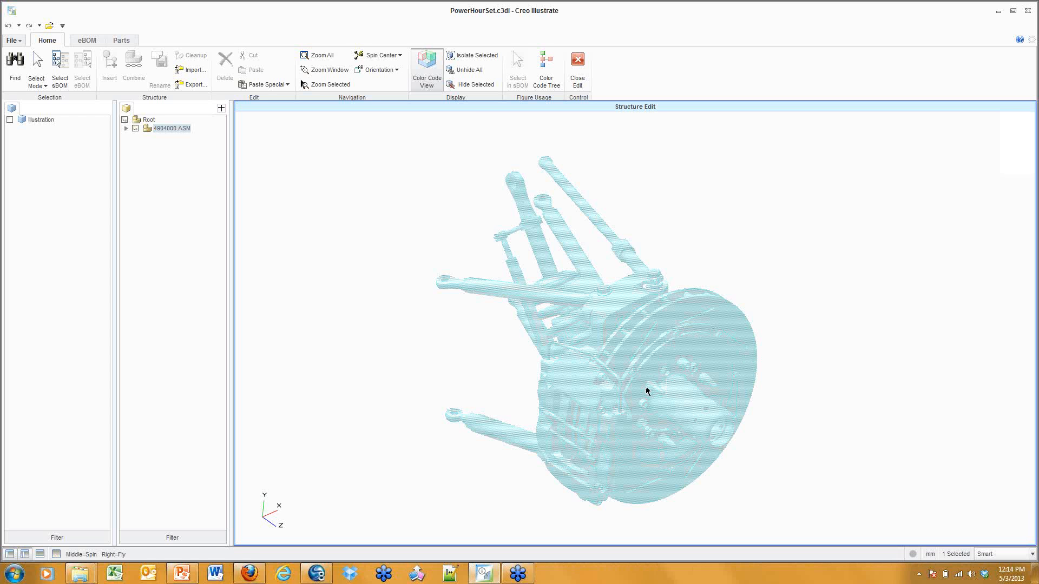
{"action": "mouse_move", "coordinate": [646, 391]}
{"action": "middle_mouse_down"}
{"action": "mouse_move", "coordinate": [658, 341]}
{"action": "mouse_move", "coordinate": [616, 315]}
{"action": "mouse_move", "coordinate": [533, 299]}
{"action": "mouse_move", "coordinate": [508, 308]}
{"action": "mouse_move", "coordinate": [550, 348]}
{"action": "mouse_move", "coordinate": [633, 378]}
{"action": "mouse_move", "coordinate": [657, 348]}
{"action": "mouse_move", "coordinate": [651, 311]}
{"action": "mouse_move", "coordinate": [530, 260]}
{"action": "mouse_move", "coordinate": [514, 283]}
{"action": "mouse_move", "coordinate": [542, 338]}
{"action": "mouse_move", "coordinate": [684, 384]}
{"action": "mouse_move", "coordinate": [619, 390]}
{"action": "mouse_move", "coordinate": [637, 402]}
{"action": "mouse_move", "coordinate": [641, 338]}
{"action": "mouse_move", "coordinate": [566, 316]}
{"action": "mouse_move", "coordinate": [577, 364]}
{"action": "mouse_move", "coordinate": [696, 410]}
{"action": "mouse_move", "coordinate": [677, 324]}
{"action": "mouse_move", "coordinate": [679, 257]}
{"action": "mouse_move", "coordinate": [575, 246]}
{"action": "mouse_move", "coordinate": [563, 389]}
{"action": "mouse_move", "coordinate": [668, 431]}
{"action": "mouse_move", "coordinate": [645, 395]}
{"action": "middle_mouse_up"}
{"action": "right_click_drag", "start_coordinate": [645, 391], "coordinate": [641, 390]}
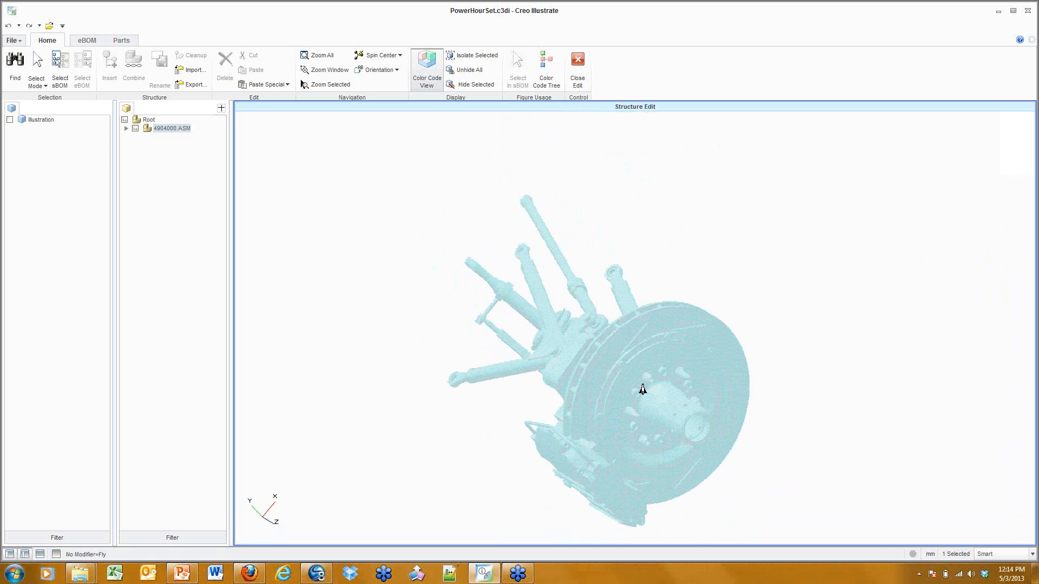
{"action": "right_click_drag", "start_coordinate": [635, 341], "coordinate": [678, 395]}
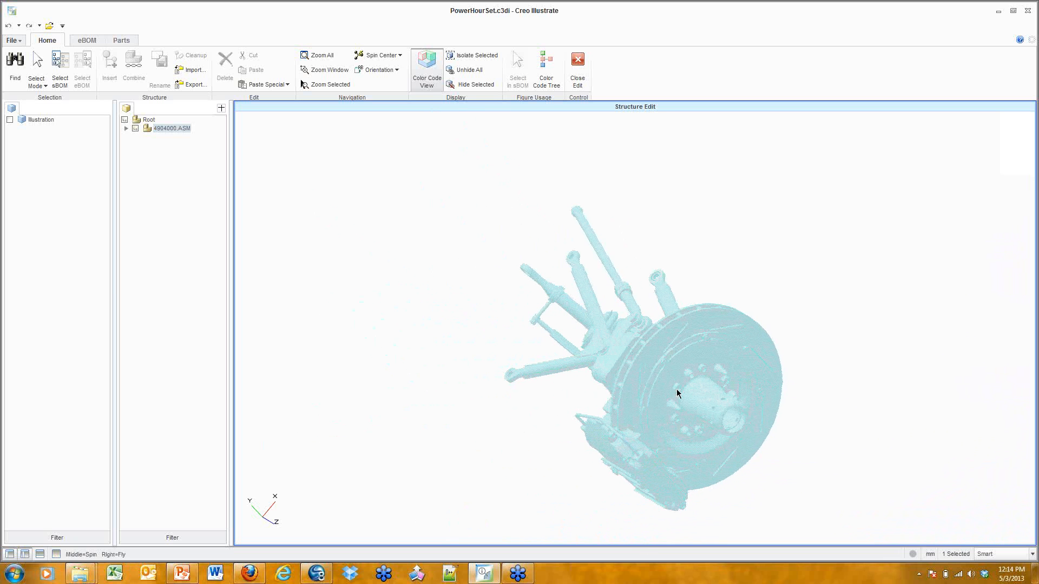
{"action": "middle_click_drag", "start_coordinate": [715, 425], "coordinate": [612, 505], "text": "shift"}
{"action": "middle_click_drag", "start_coordinate": [638, 318], "coordinate": [677, 320]}
Add the 4904000.ASM assembly from the eBOM to the Illustration structure in the sBOM
{"action": "left_click", "coordinate": [175, 128]}
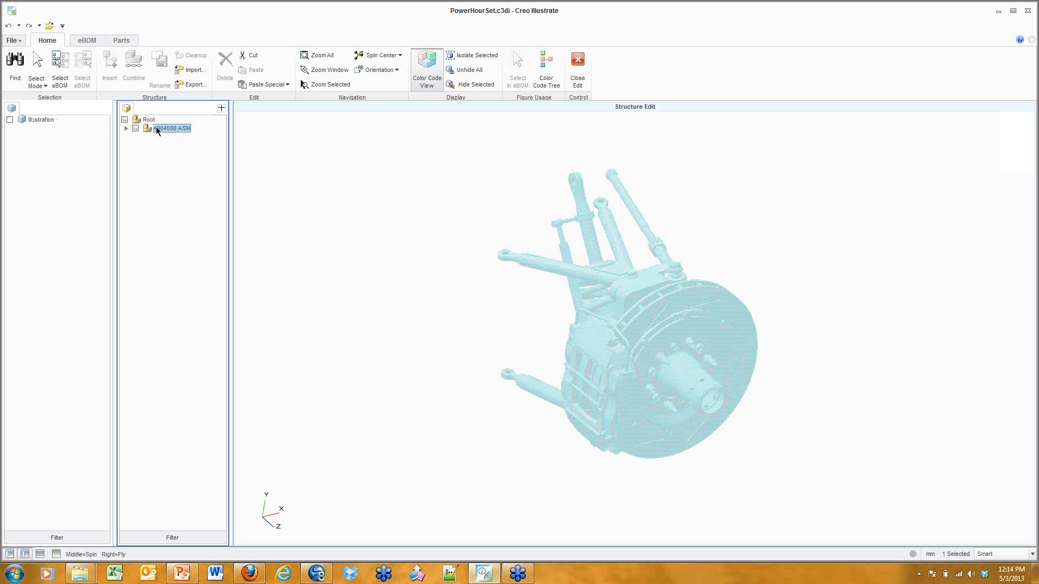
{"action": "left_click_drag", "start_coordinate": [157, 130], "coordinate": [41, 123]}
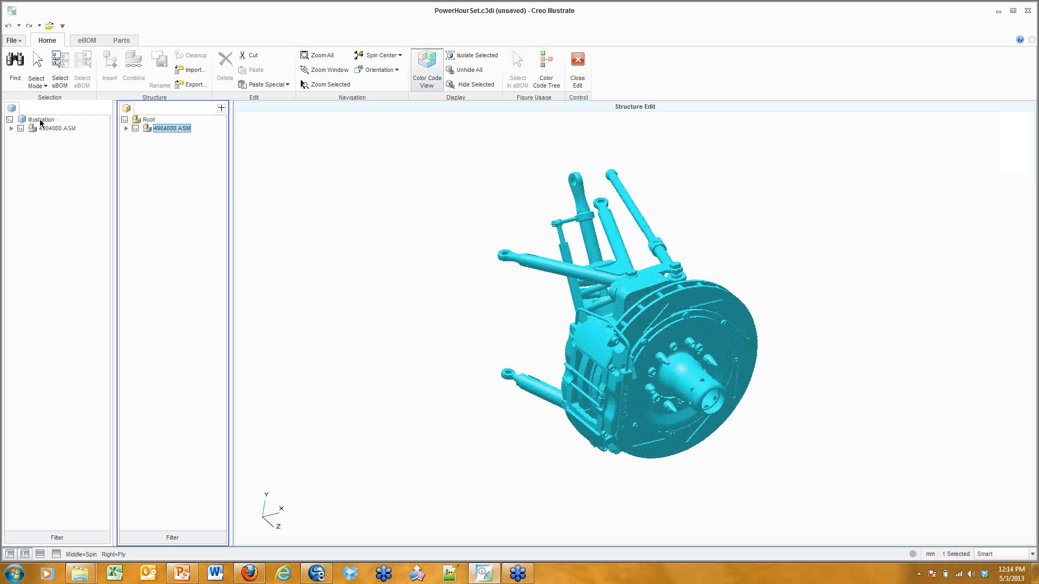
{"action": "left_click", "coordinate": [301, 195]}
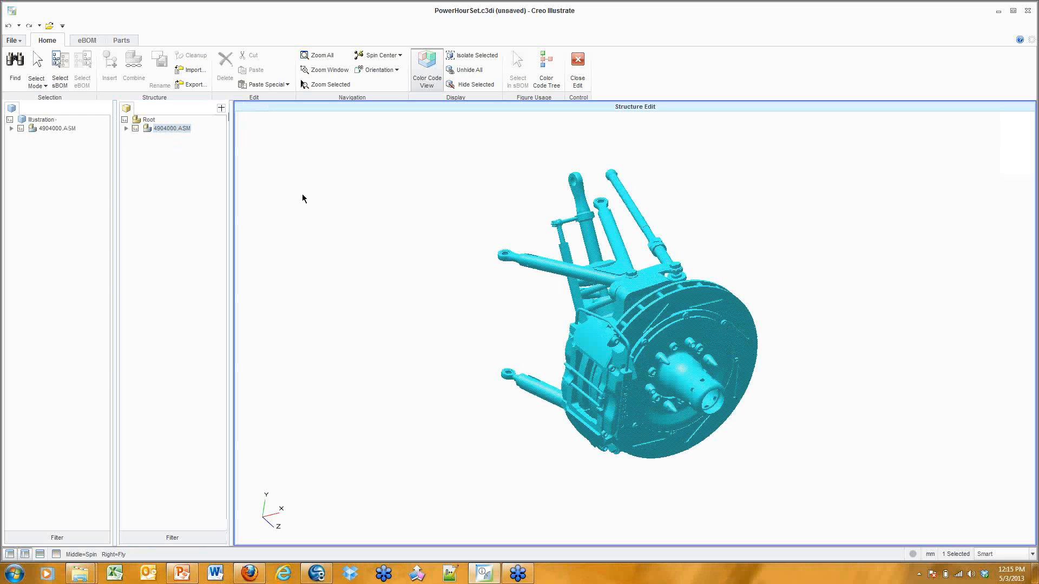
Turn off the Color Code View so the assembly is displayed in its original part colours
{"action": "left_click", "coordinate": [46, 131]}
{"action": "left_click", "coordinate": [422, 210]}
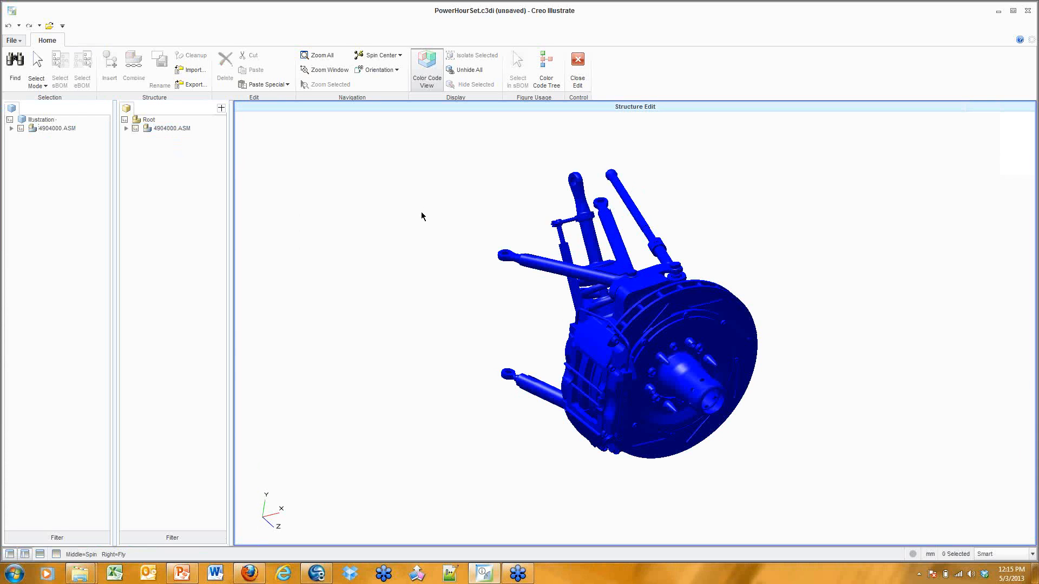
{"action": "left_click", "coordinate": [423, 80]}
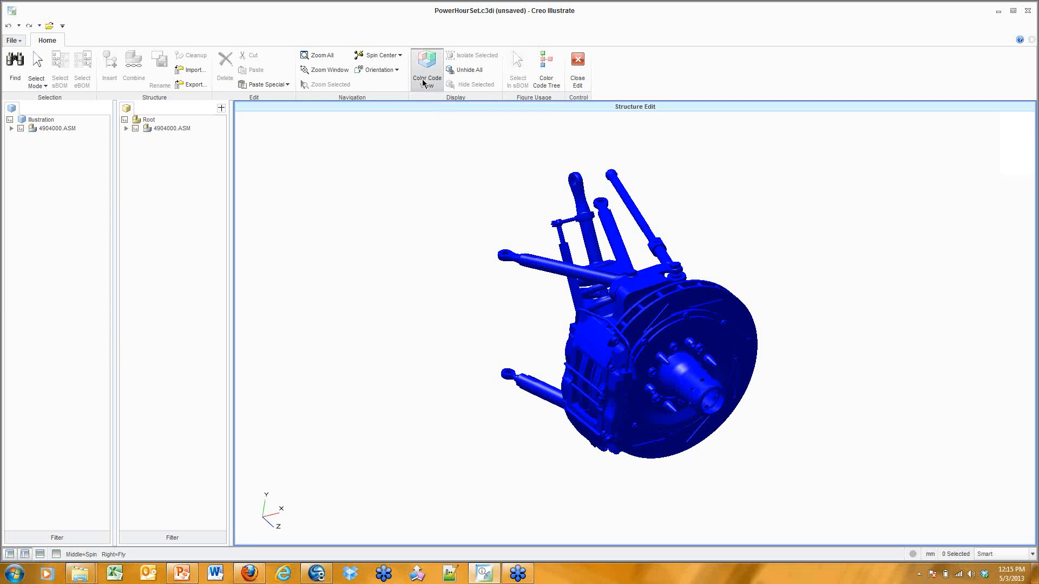
{"action": "mouse_move", "coordinate": [816, 278]}
{"action": "middle_mouse_down"}
{"action": "mouse_move", "coordinate": [827, 262]}
{"action": "mouse_move", "coordinate": [826, 281]}
{"action": "middle_mouse_up"}
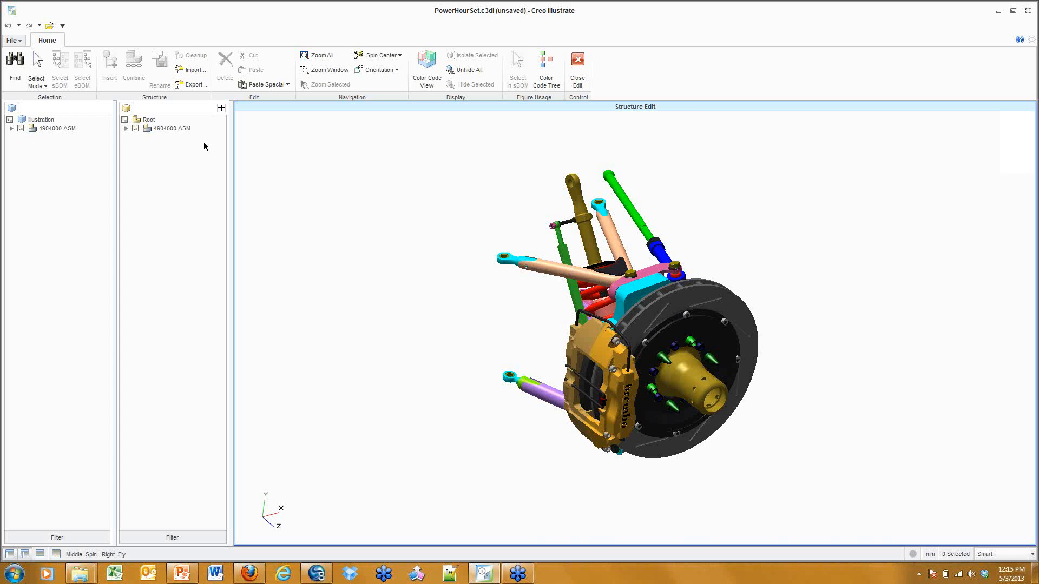
Try to insert a new part for serviceable items with 4904000.ASM selected in the sBOM
{"action": "left_click", "coordinate": [55, 128]}
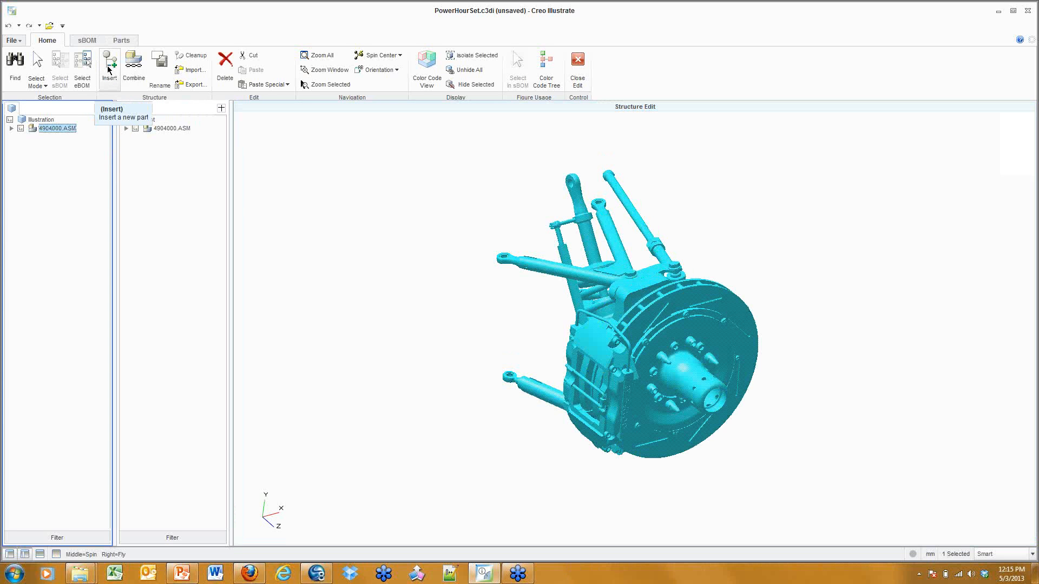
{"action": "left_click", "coordinate": [109, 69]}
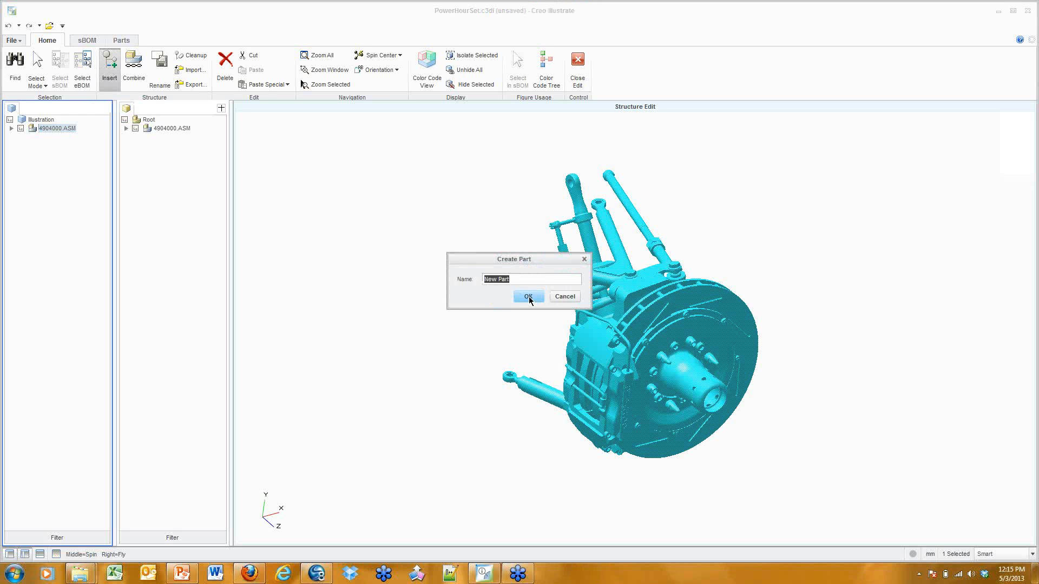
{"action": "type", "text": "Servoiceable"}
{"action": "left_click", "coordinate": [528, 297]}
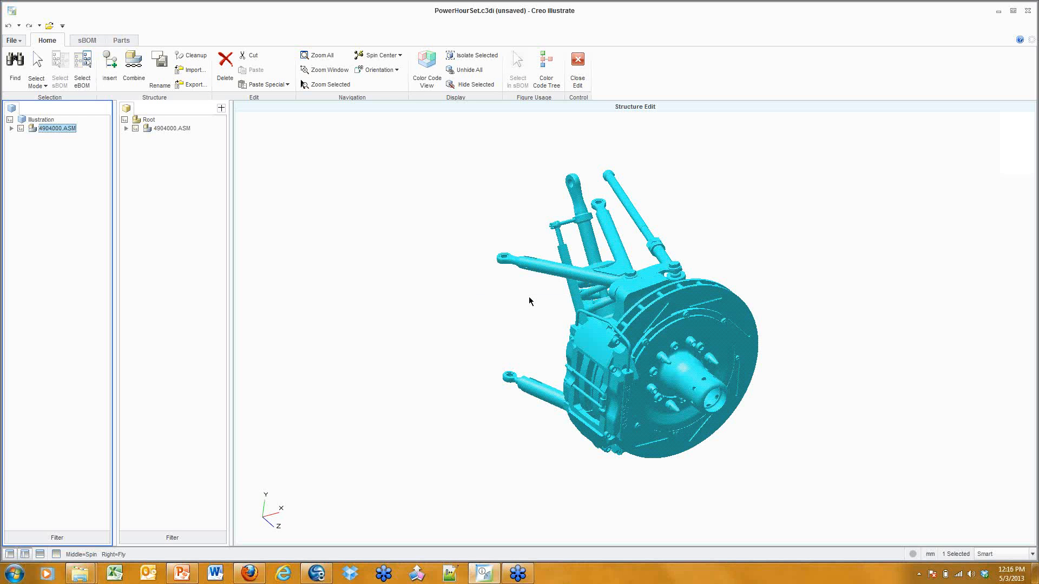
Insert a new part named serviceable into the sBOM, at the same level as 4904000.ASM
{"action": "left_click", "coordinate": [59, 141]}
{"action": "left_click", "coordinate": [61, 129]}
{"action": "left_click", "coordinate": [110, 65]}
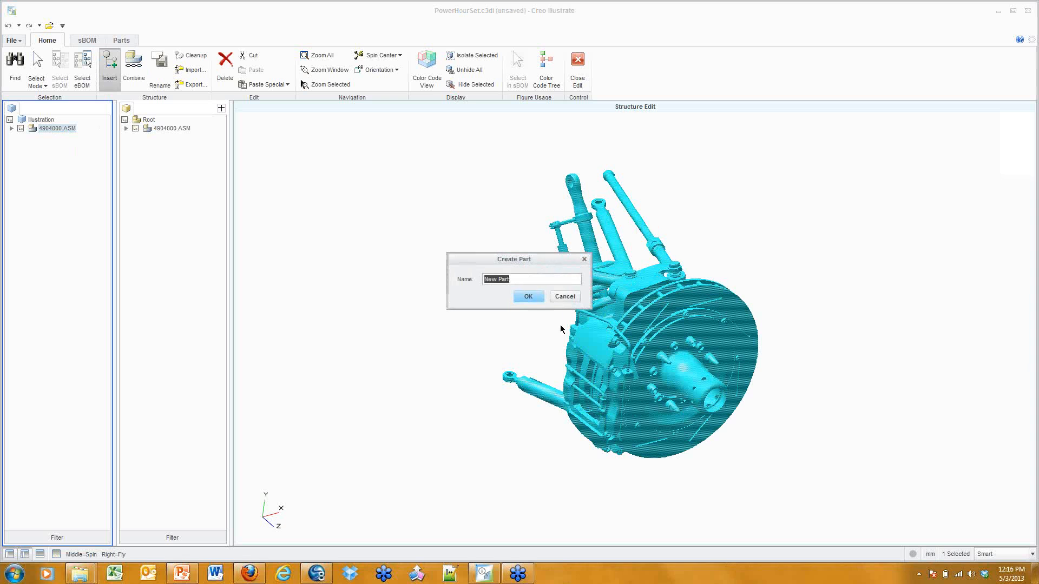
{"action": "type", "text": "Servi"}
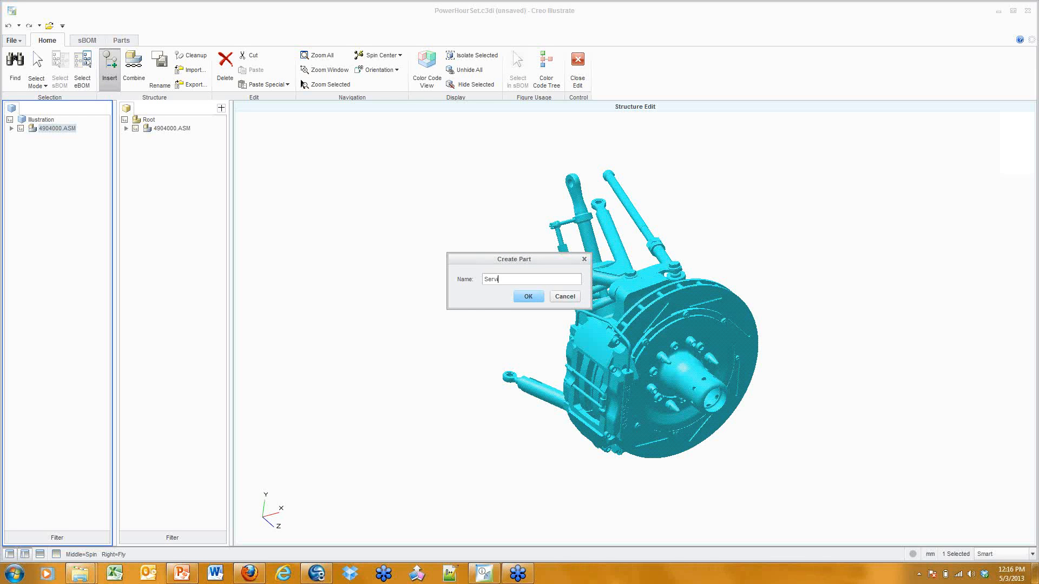
{"action": "type", "text": "ceabie"}
{"action": "left_click", "coordinate": [527, 296]}
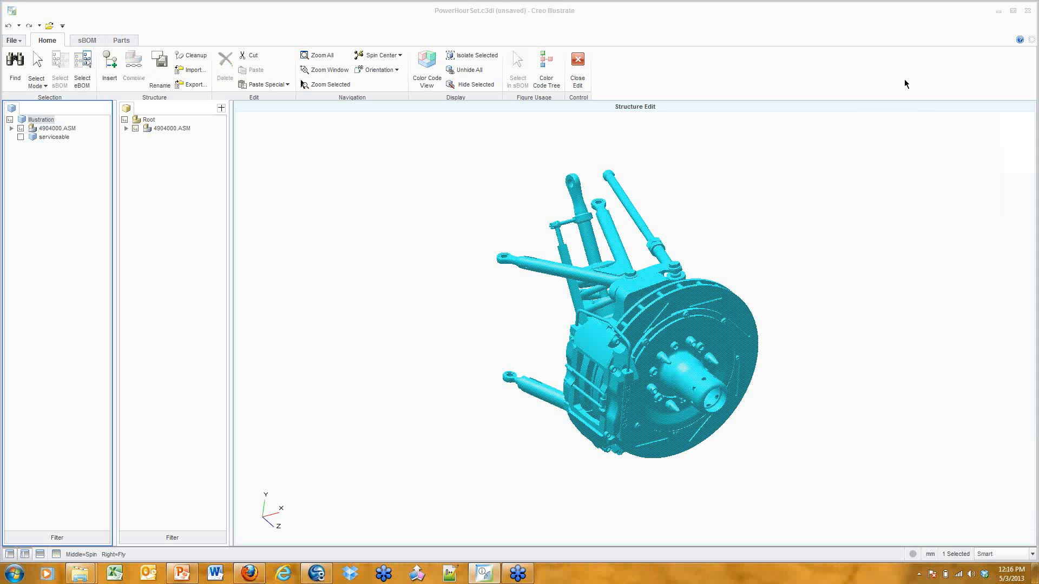
{"action": "left_click", "coordinate": [587, 127]}
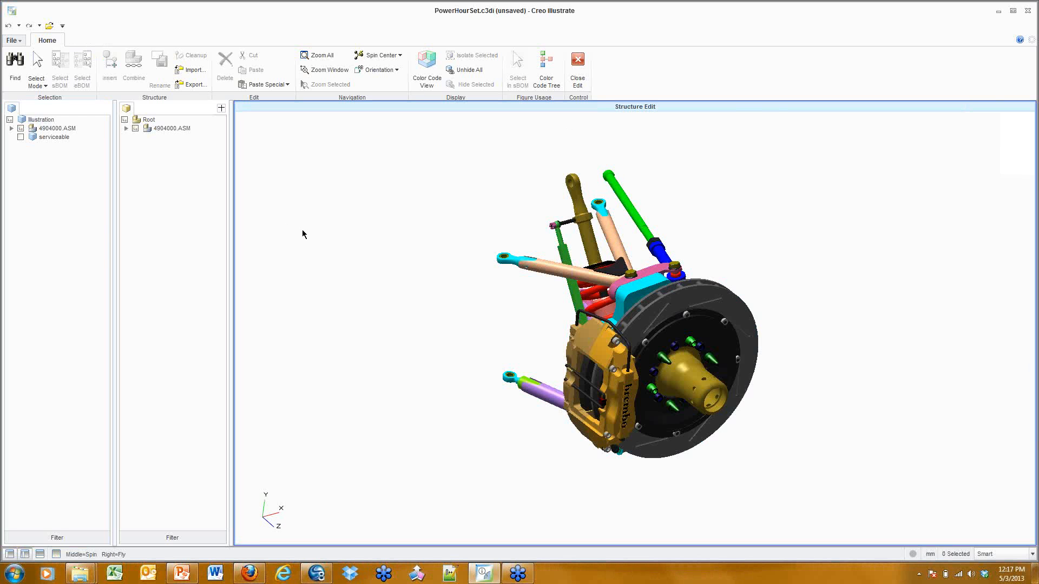
Insert a new part named Non-Serviceable directly under the Illustration node of the sBOM
{"action": "left_click", "coordinate": [42, 120]}
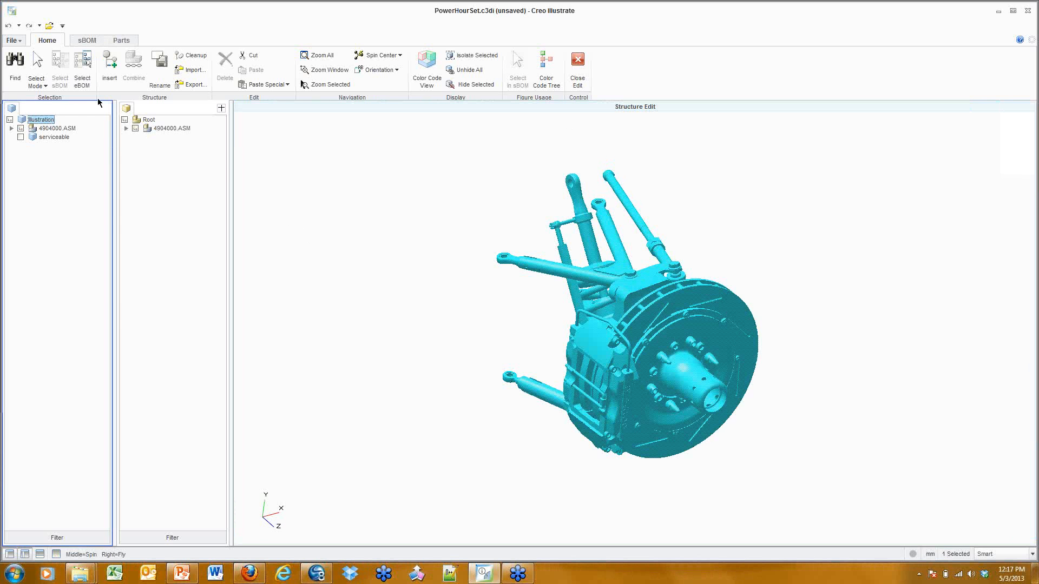
{"action": "left_click", "coordinate": [108, 62]}
{"action": "type", "text": "Non"}
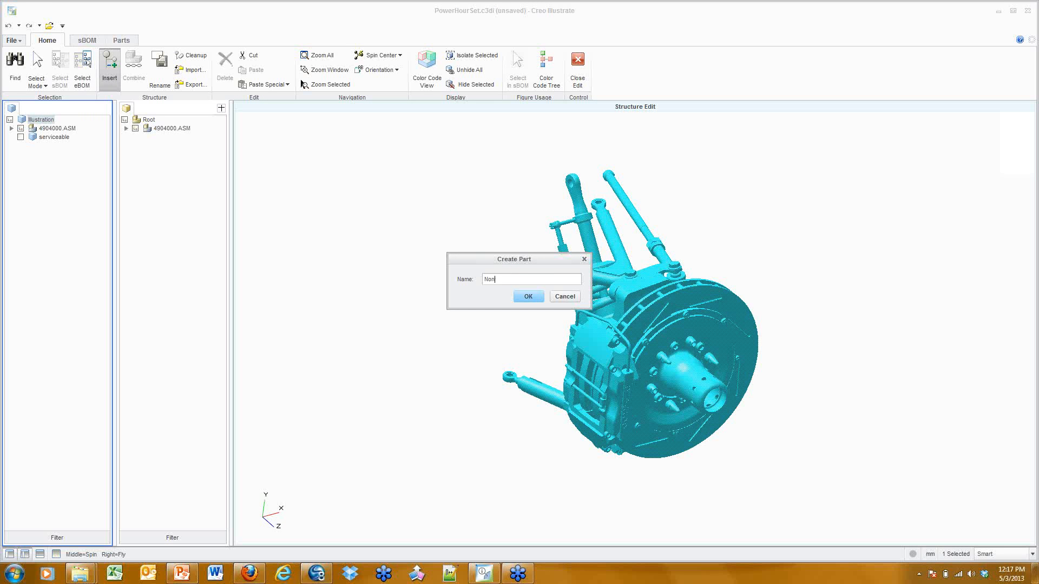
{"action": "type", "text": "-Servi"}
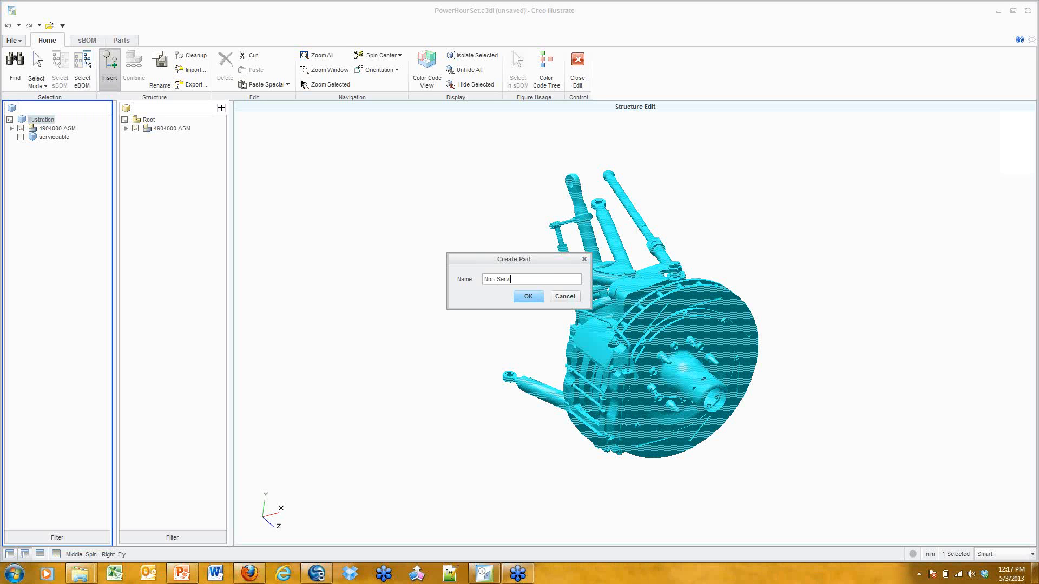
{"action": "type", "text": "ceable"}
{"action": "left_click", "coordinate": [528, 297]}
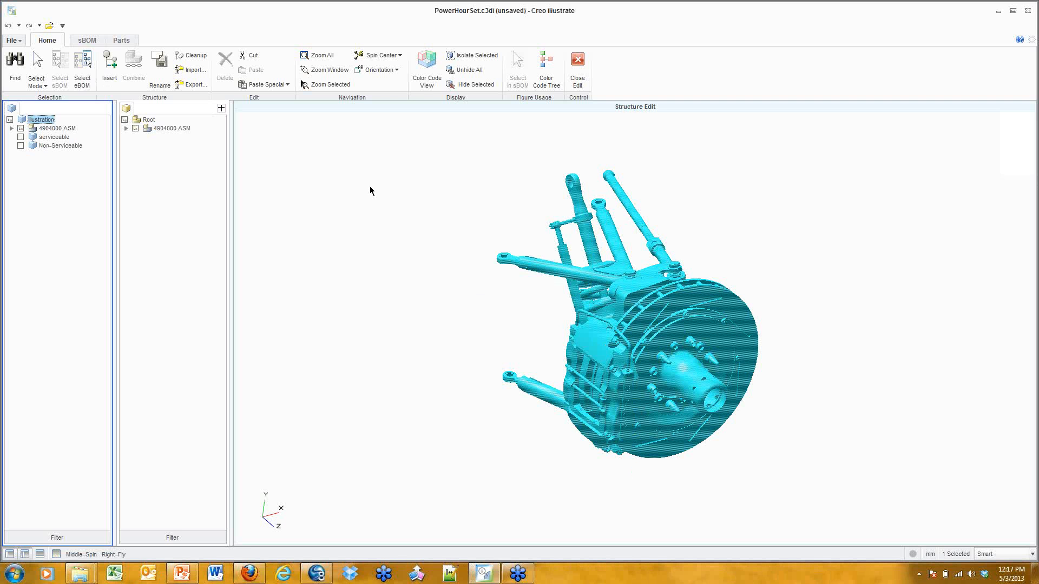
{"action": "left_click", "coordinate": [60, 161]}
{"action": "left_click", "coordinate": [61, 139]}
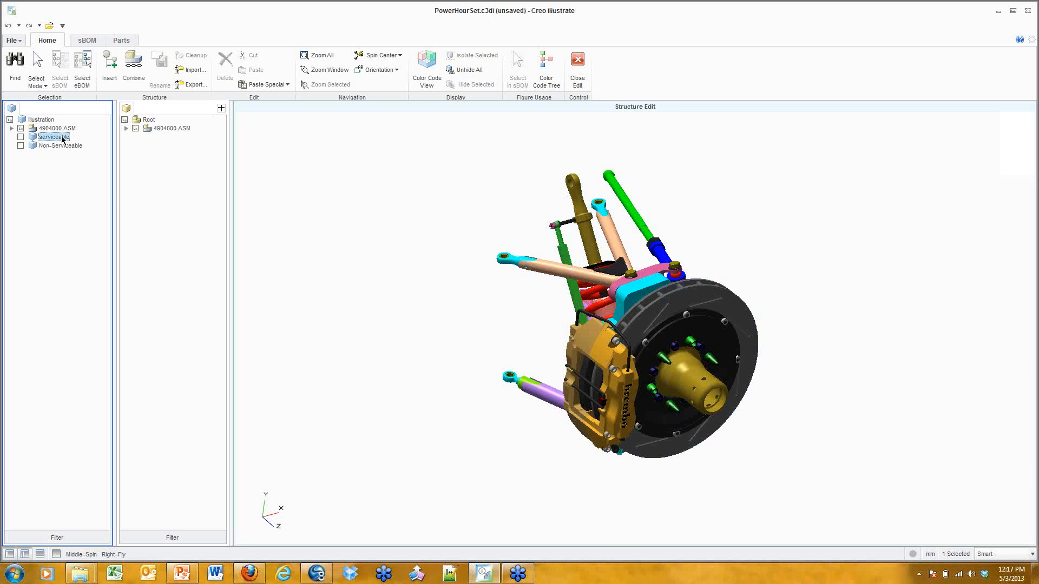
{"action": "left_click", "coordinate": [76, 145]}
{"action": "left_click", "coordinate": [94, 192]}
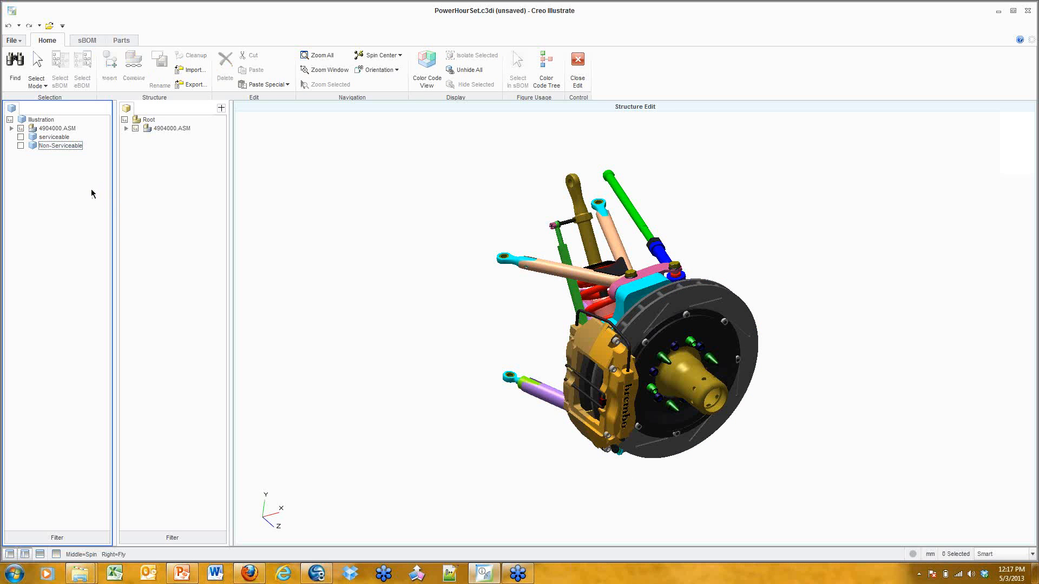
{"action": "left_click", "coordinate": [62, 139]}
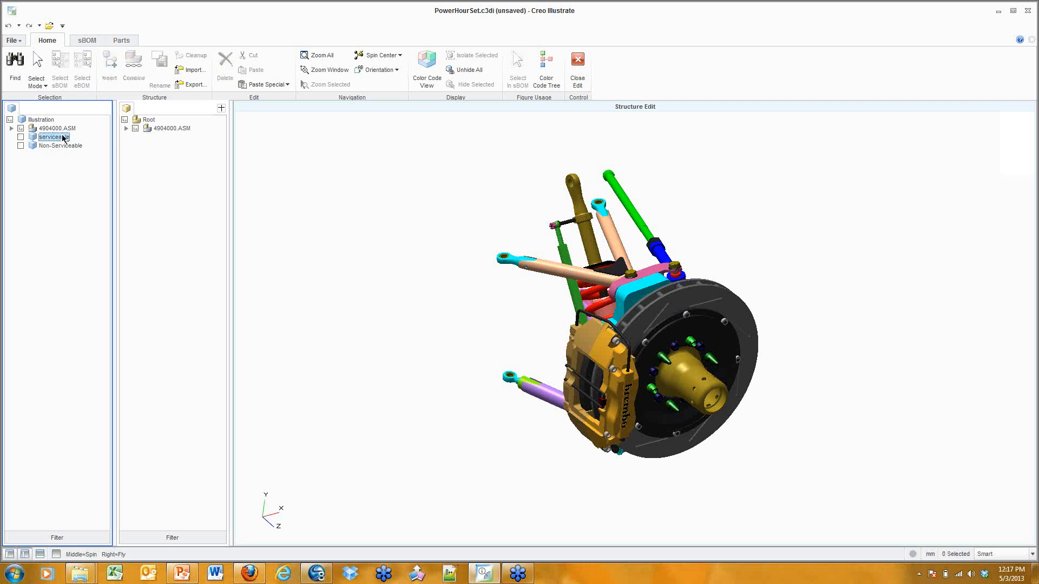
Expand 4904000.ASM in the eBOM and highlight the sub-assemblies 4934057.ASM, 4934020.ASM and 4934014.ASM one after another in the model
{"action": "left_click", "coordinate": [155, 166]}
{"action": "left_click", "coordinate": [126, 129]}
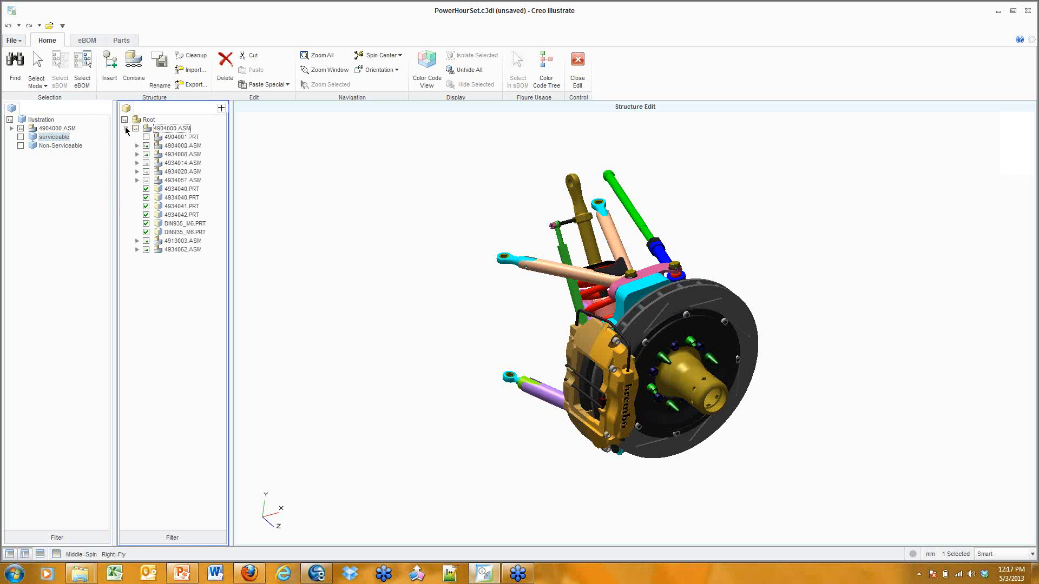
{"action": "left_click", "coordinate": [173, 180]}
{"action": "left_click", "coordinate": [174, 172]}
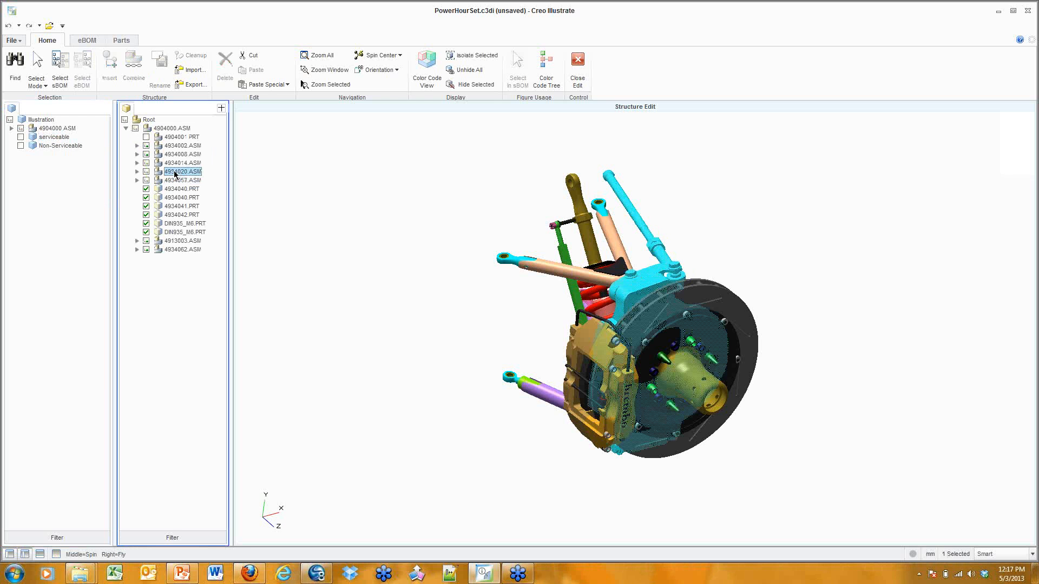
{"action": "left_click", "coordinate": [178, 164]}
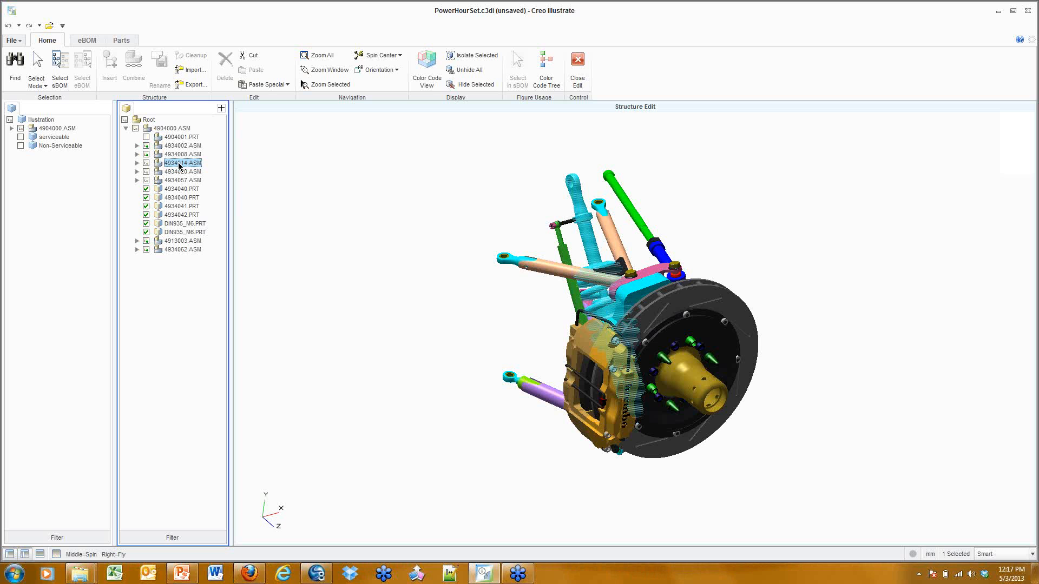
Add the eBOM sub-assembly 4934014.ASM to the Non-Serviceable group and 4913003.ASM with 4934062.ASM to the serviceable group
{"action": "left_click_drag", "start_coordinate": [180, 166], "coordinate": [74, 144]}
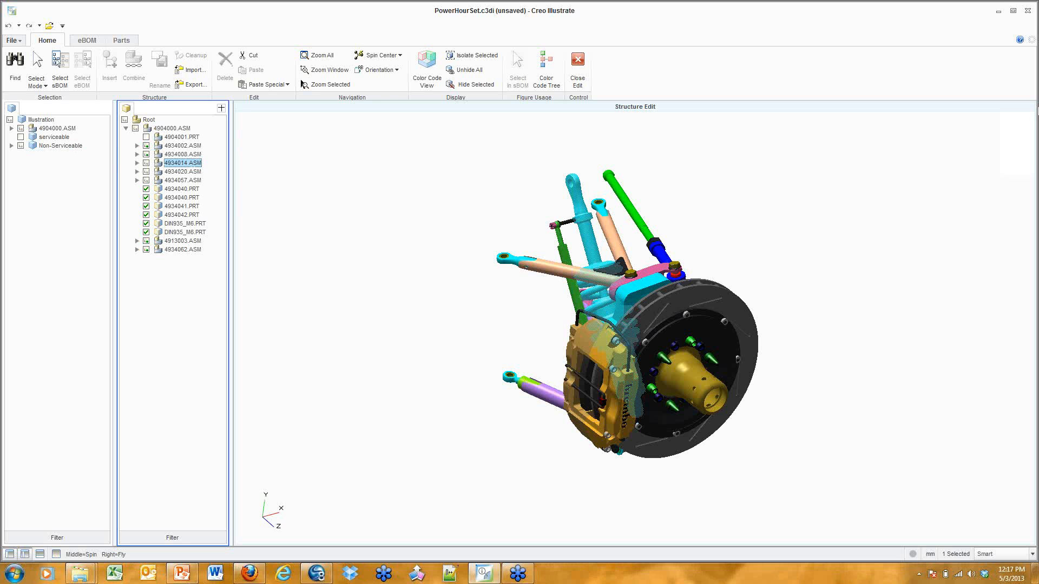
{"action": "left_click", "coordinate": [1030, 19]}
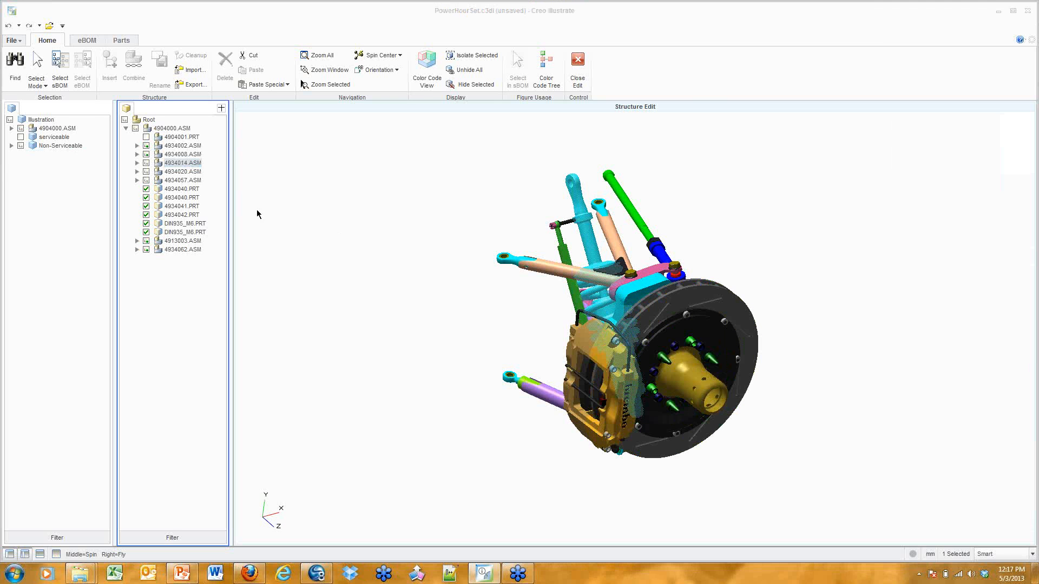
{"action": "left_click", "coordinate": [182, 250]}
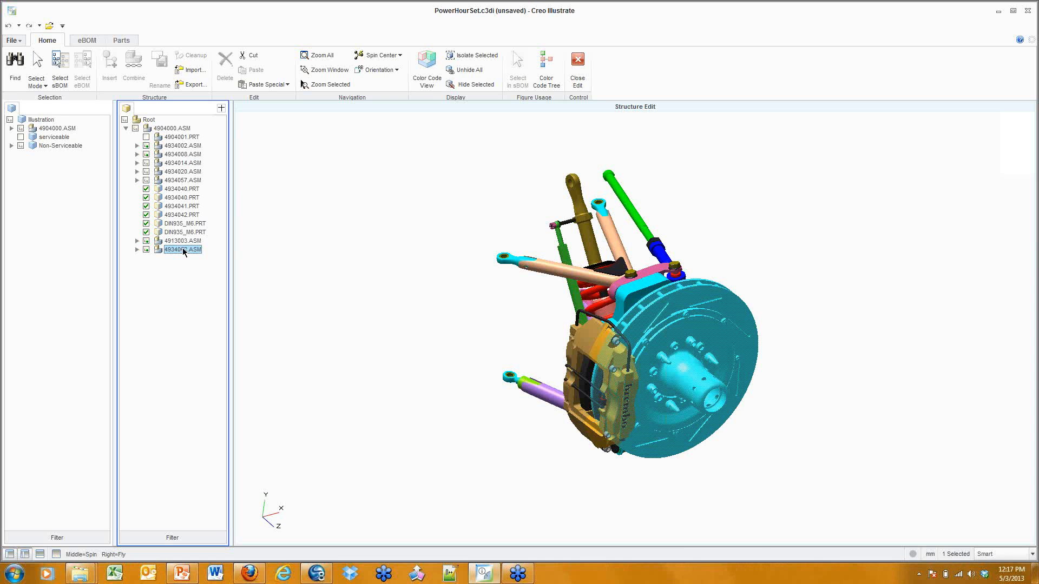
{"action": "left_click", "coordinate": [187, 242], "text": "ctrl"}
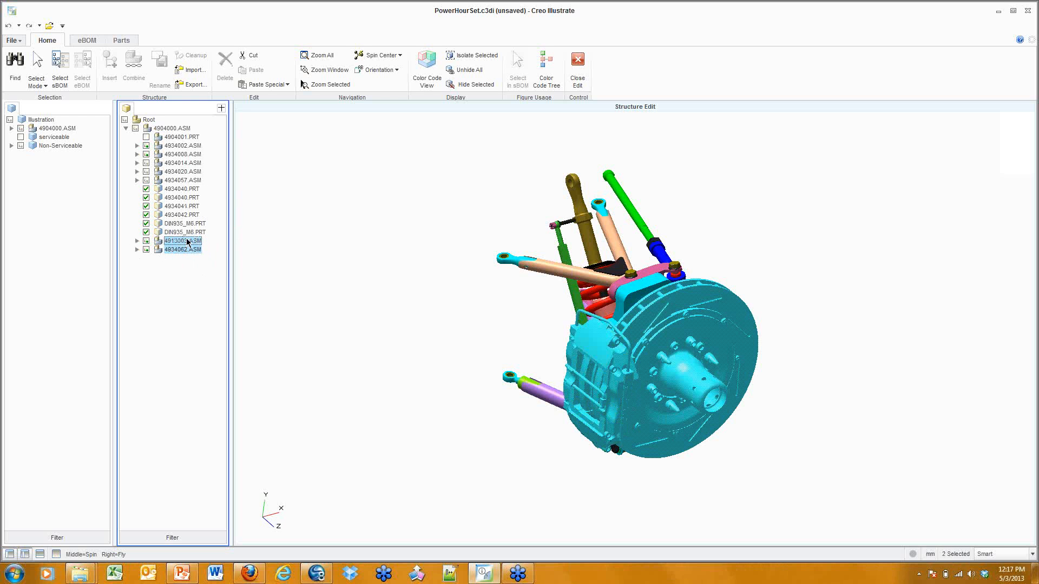
{"action": "left_click_drag", "start_coordinate": [187, 241], "coordinate": [68, 140]}
Check the contents of the serviceable and Non-Serviceable groups by highlighting each in the model, and clear the selection
{"action": "left_click", "coordinate": [66, 140]}
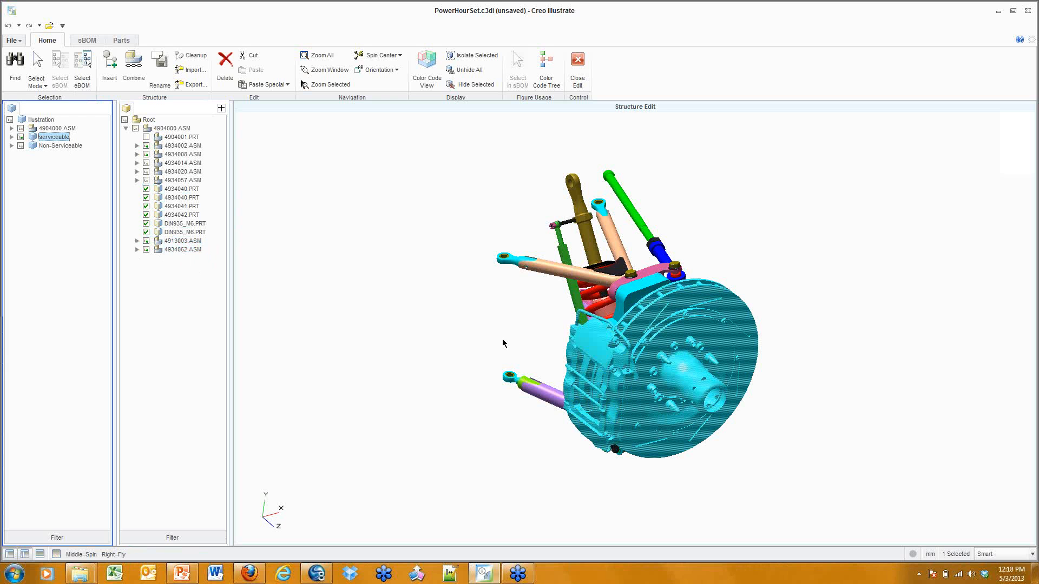
{"action": "left_click", "coordinate": [74, 148]}
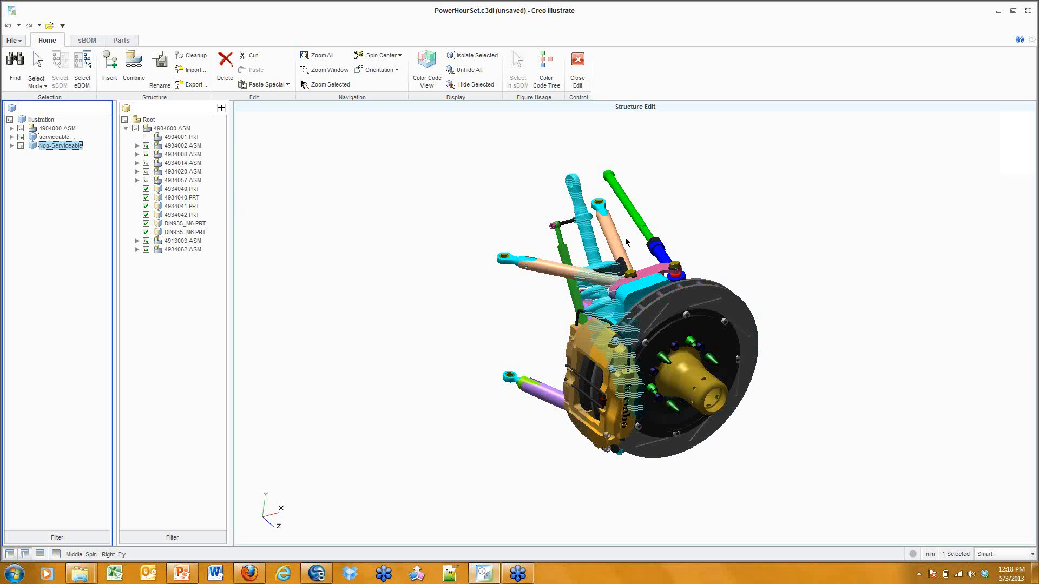
{"action": "left_click", "coordinate": [361, 197]}
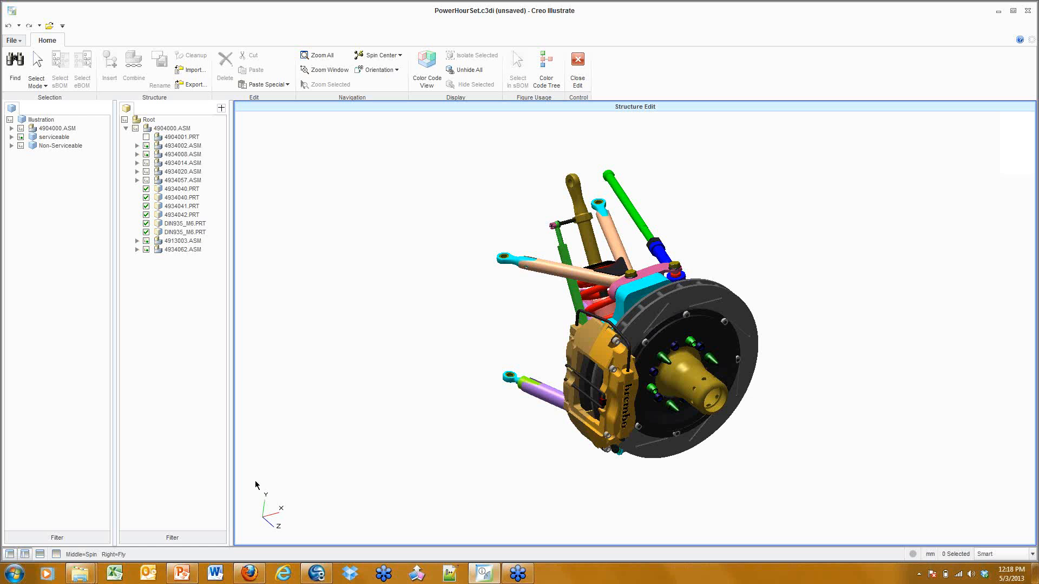
Hide the eBOM tree and close the structure editing mode
{"action": "left_click", "coordinate": [26, 555]}
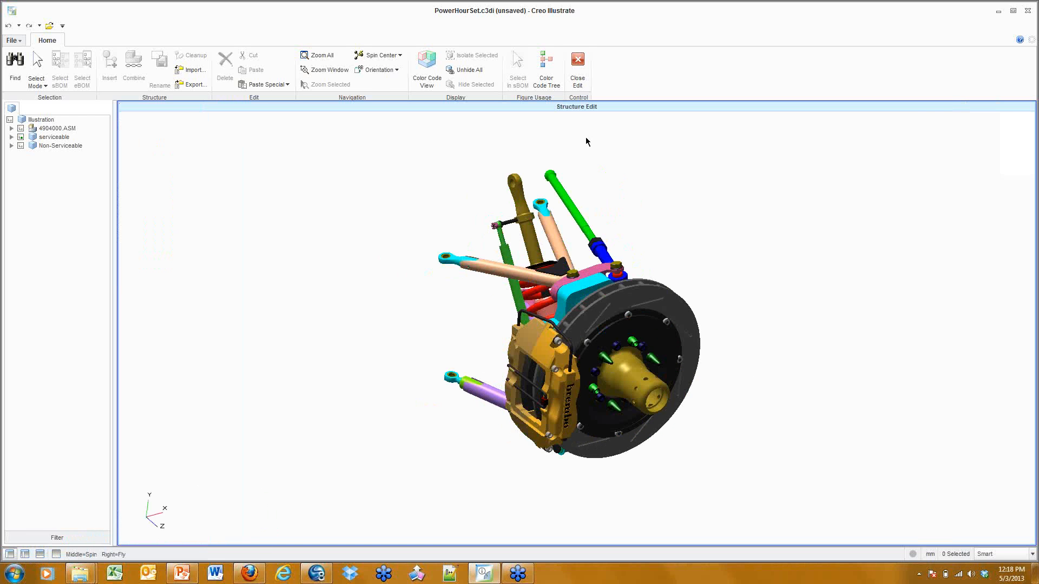
{"action": "left_click", "coordinate": [585, 72]}
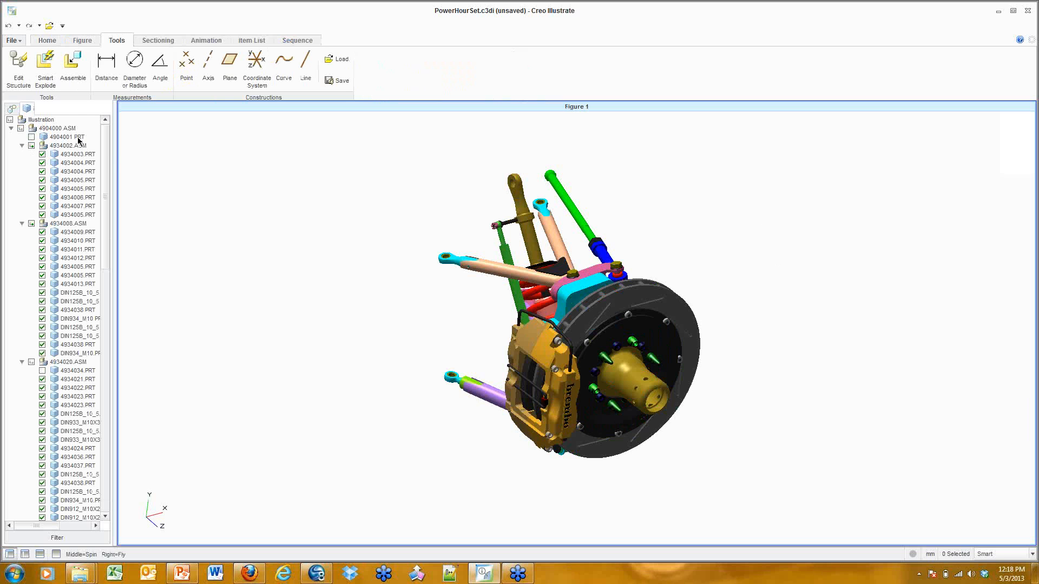
Collapse the whole sBOM tree to its top-level nodes under Illustration
{"action": "left_click_drag", "start_coordinate": [108, 156], "coordinate": [110, 99]}
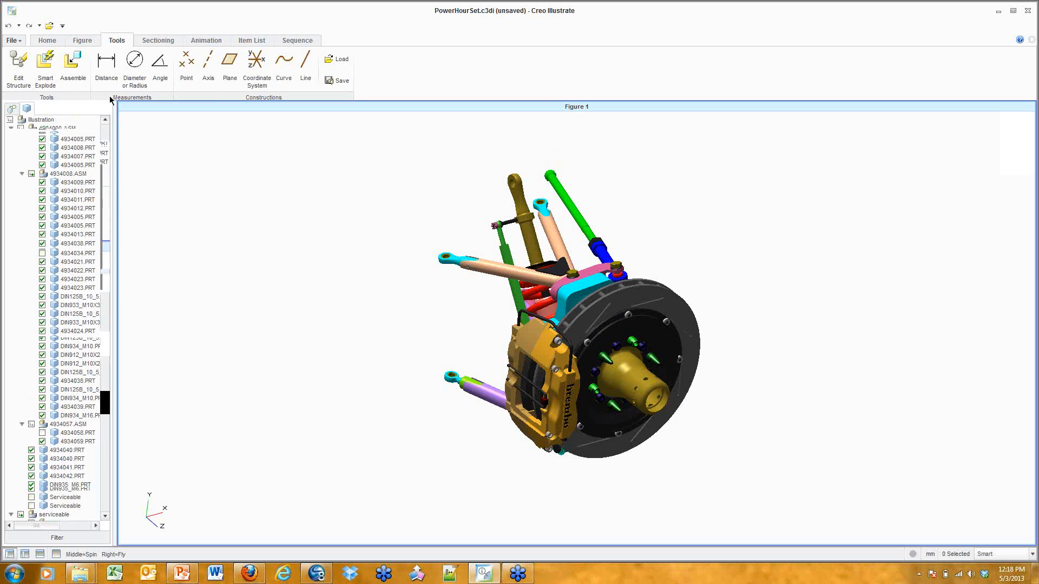
{"action": "left_click", "coordinate": [56, 128]}
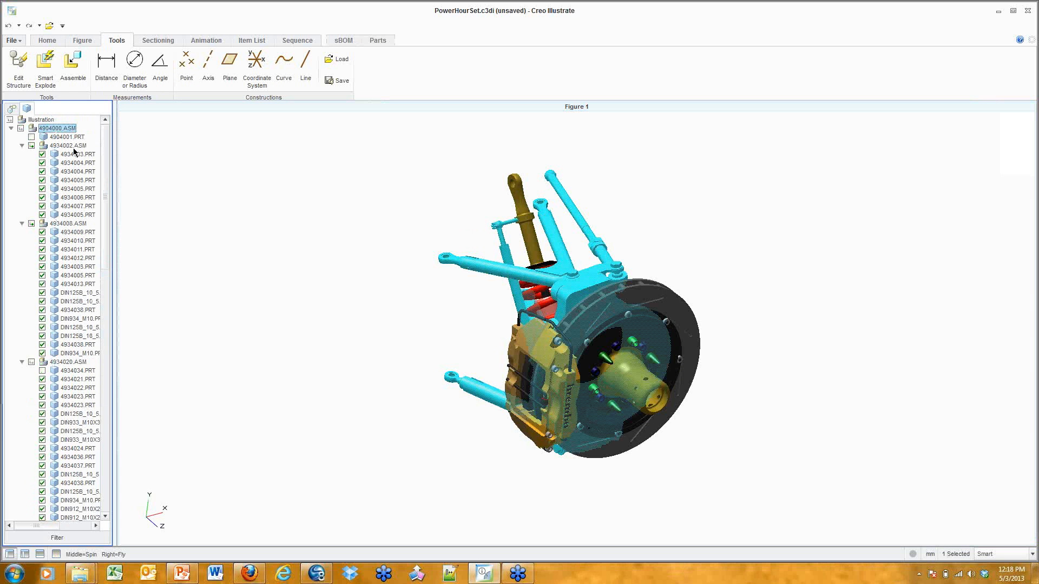
{"action": "left_click", "coordinate": [22, 145]}
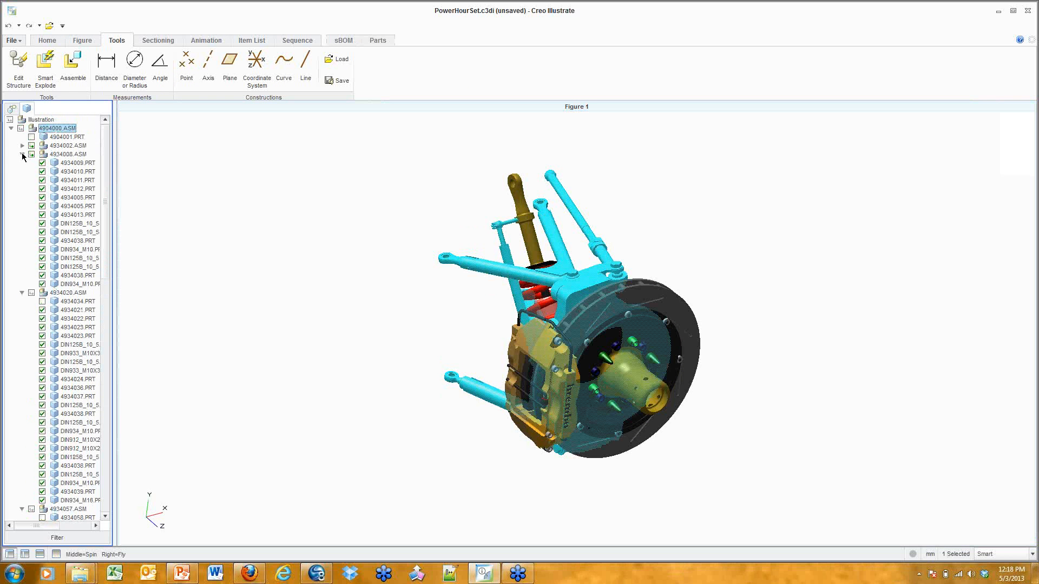
{"action": "left_click", "coordinate": [45, 41]}
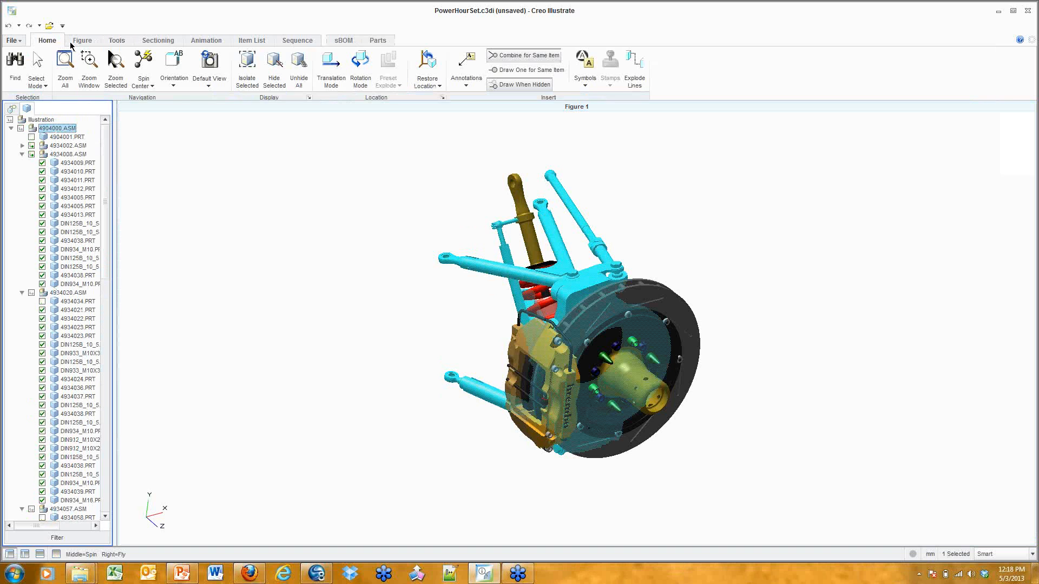
{"action": "left_click", "coordinate": [346, 41]}
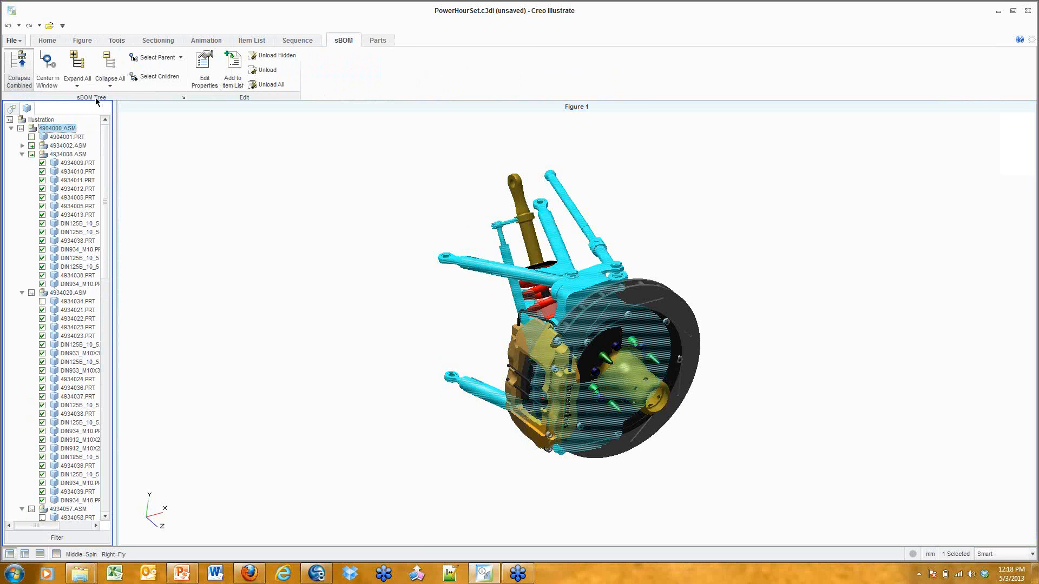
{"action": "left_click", "coordinate": [111, 63]}
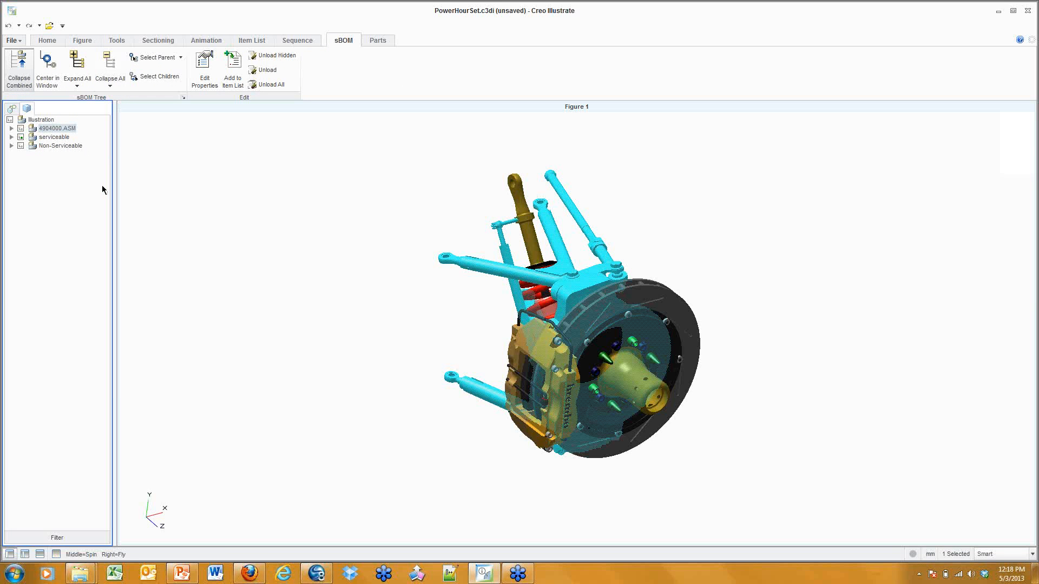
Isolate the serviceable group in Figure 1 to view only its brake and hub components
{"action": "left_click", "coordinate": [41, 120]}
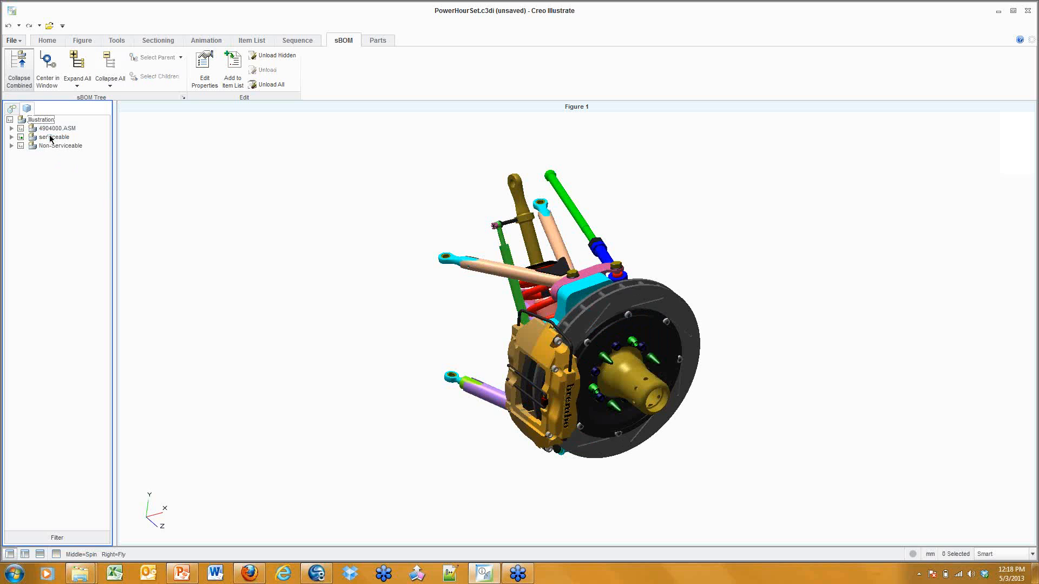
{"action": "left_click", "coordinate": [50, 137]}
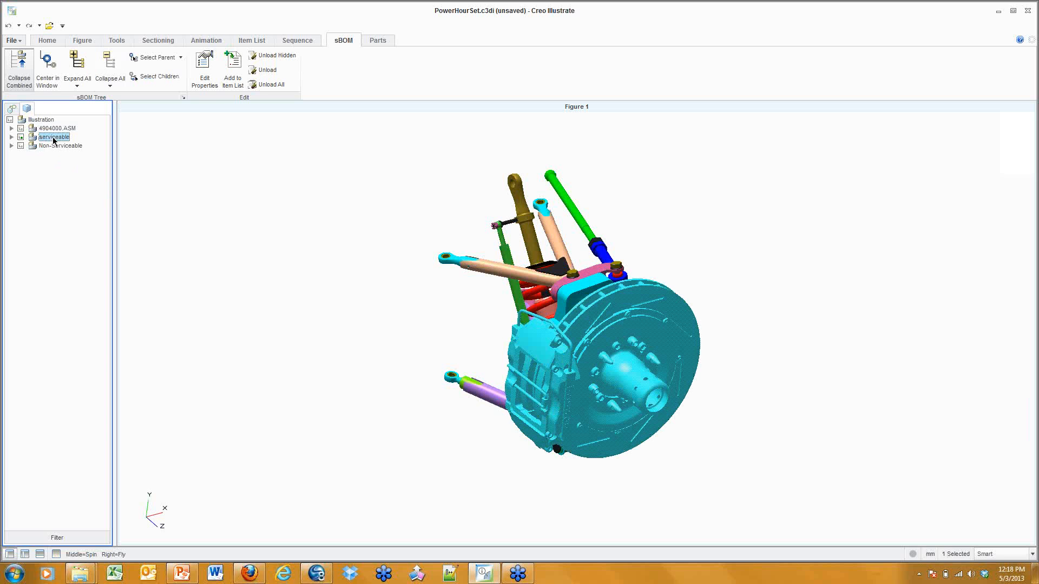
{"action": "right_click", "coordinate": [53, 140]}
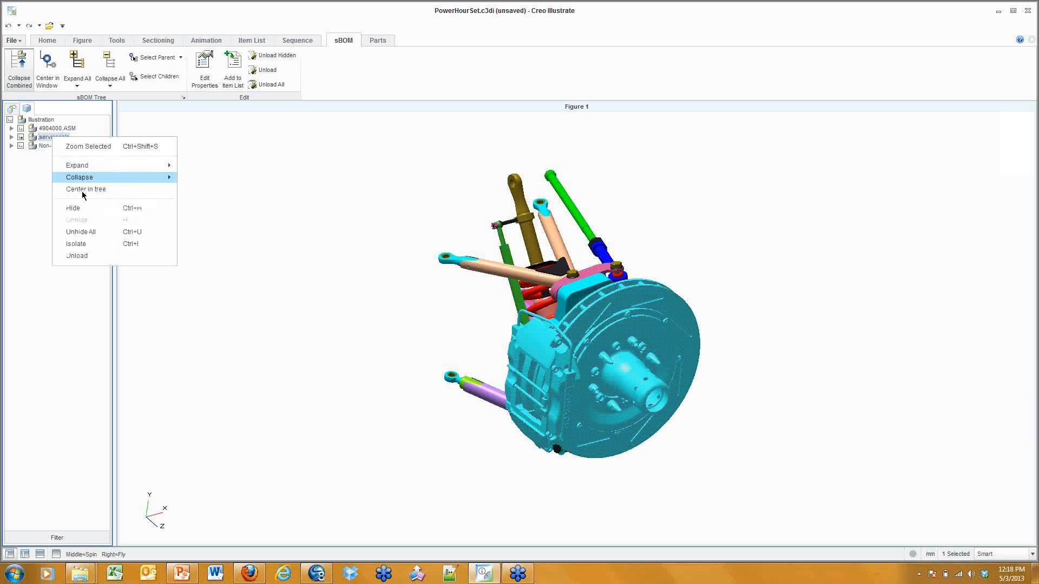
{"action": "left_click", "coordinate": [87, 251]}
{"action": "left_click", "coordinate": [813, 412]}
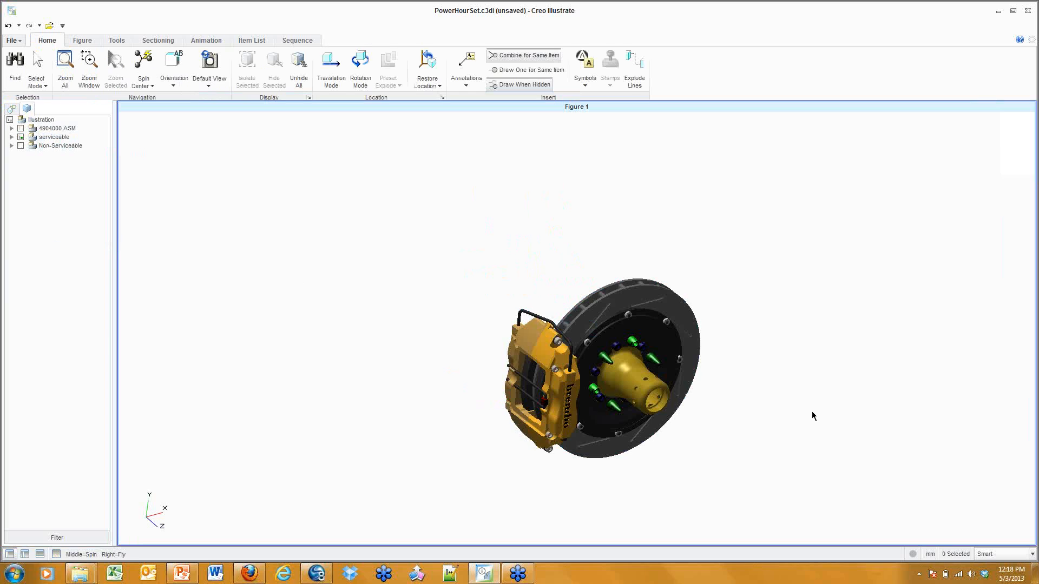
{"action": "mouse_move", "coordinate": [813, 413]}
{"action": "middle_mouse_down"}
{"action": "mouse_move", "coordinate": [844, 371]}
{"action": "mouse_move", "coordinate": [824, 400]}
{"action": "middle_mouse_up"}
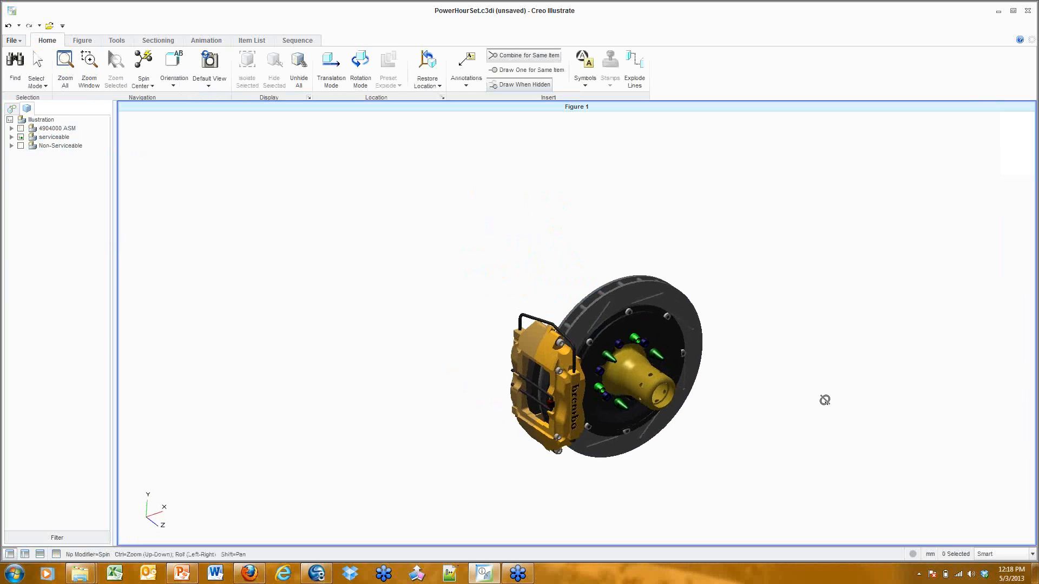
Unhide everything under the Illustration node and clear the selection
{"action": "left_click", "coordinate": [48, 121]}
{"action": "right_click", "coordinate": [48, 122]}
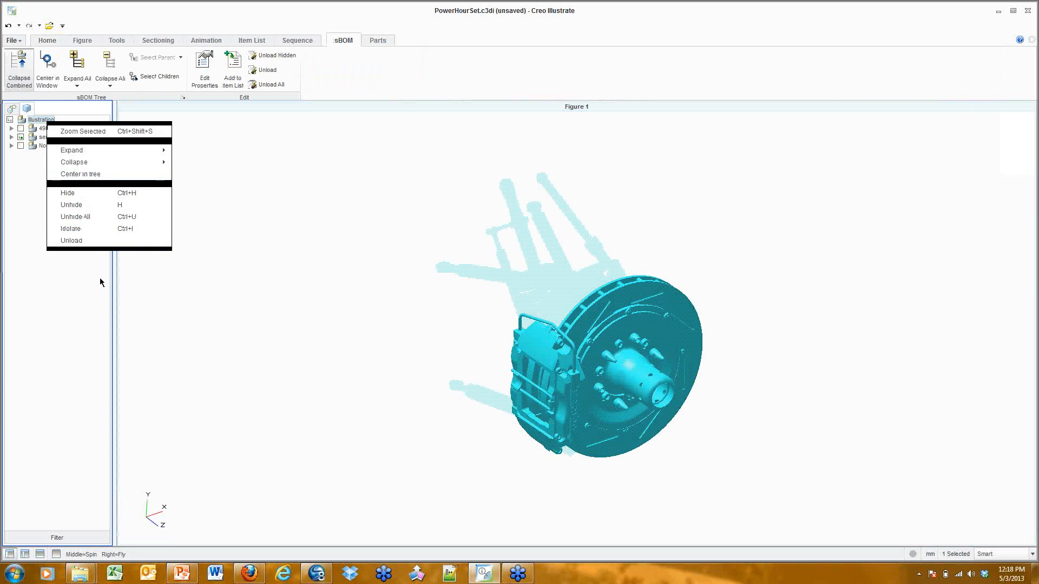
{"action": "left_click", "coordinate": [83, 205]}
{"action": "left_click", "coordinate": [345, 254]}
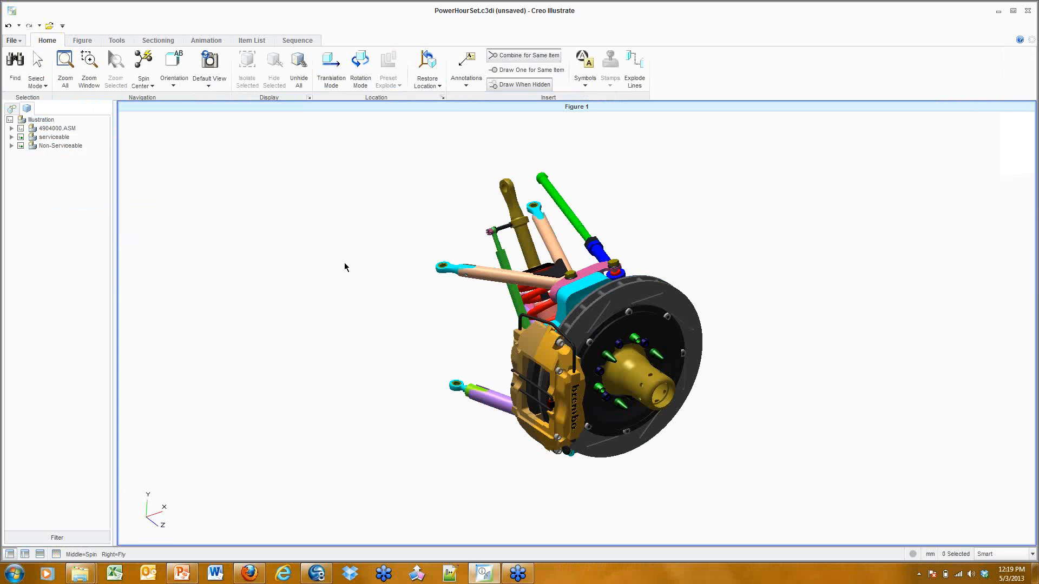
Show the list of figures and duplicate Figure 1 with an enlarged view of the suspension assembly
{"action": "left_click", "coordinate": [13, 111]}
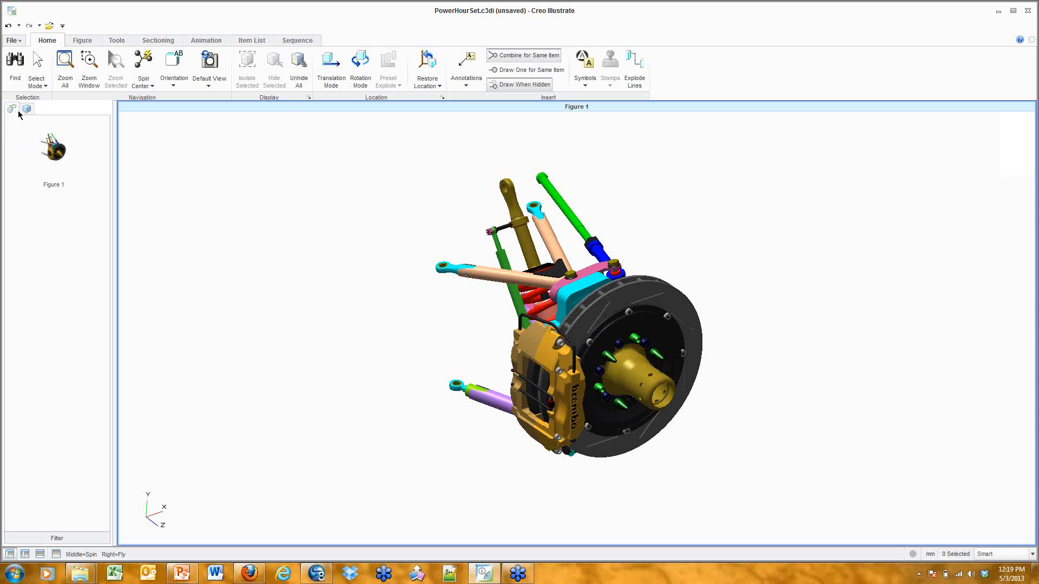
{"action": "left_click", "coordinate": [63, 161]}
{"action": "scroll", "coordinate": [598, 314], "scroll_direction": "up", "scroll_amount": 2}
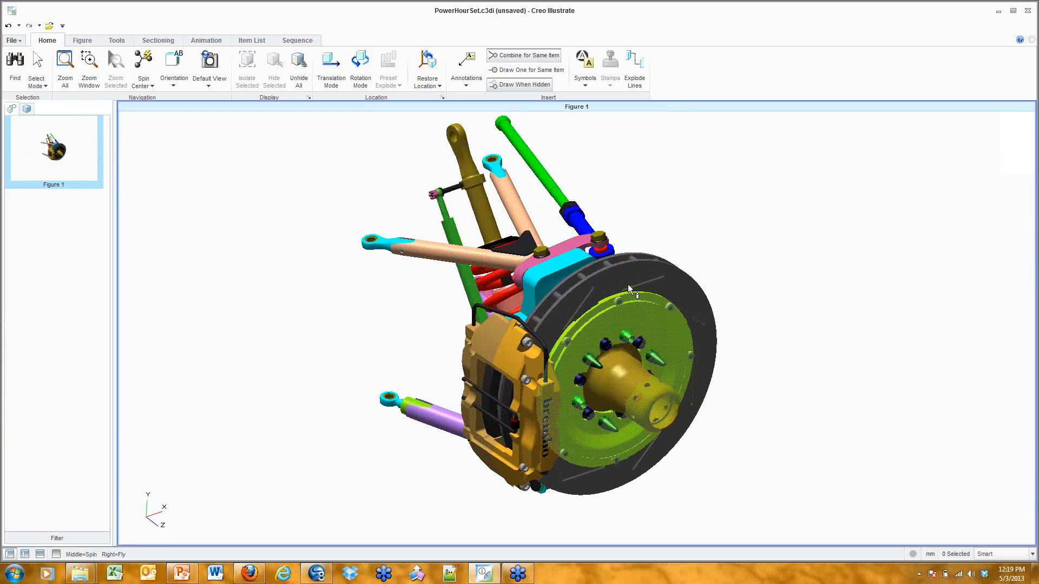
{"action": "middle_click_drag", "start_coordinate": [727, 258], "coordinate": [740, 274], "text": "shift"}
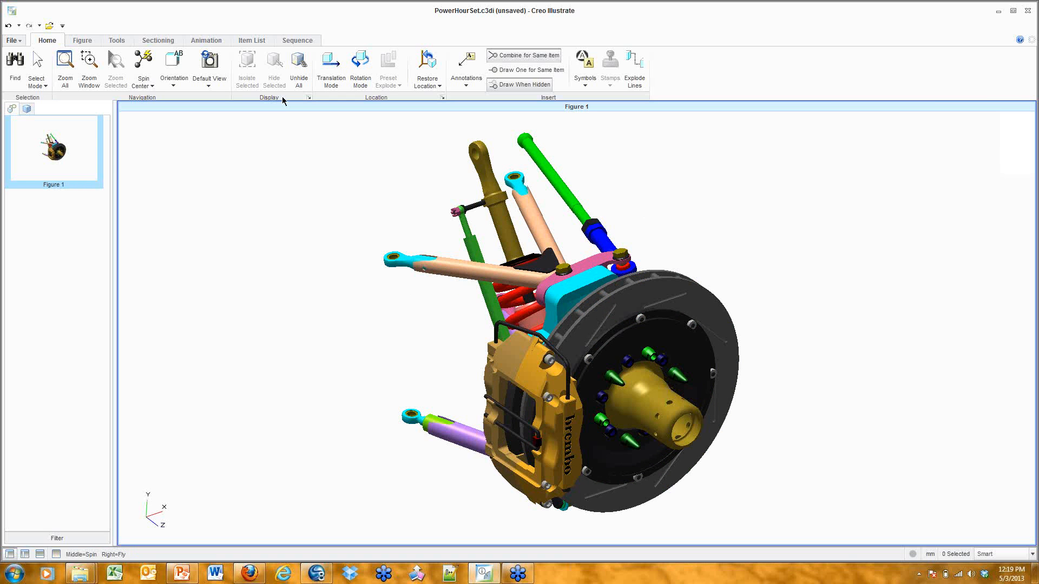
{"action": "right_click", "coordinate": [88, 161]}
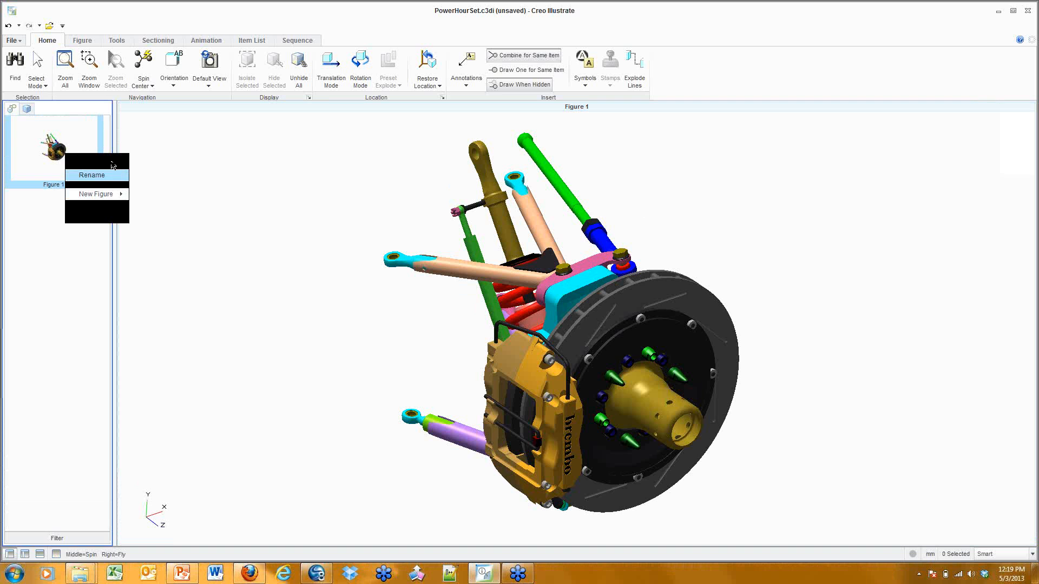
{"action": "left_click", "coordinate": [107, 169]}
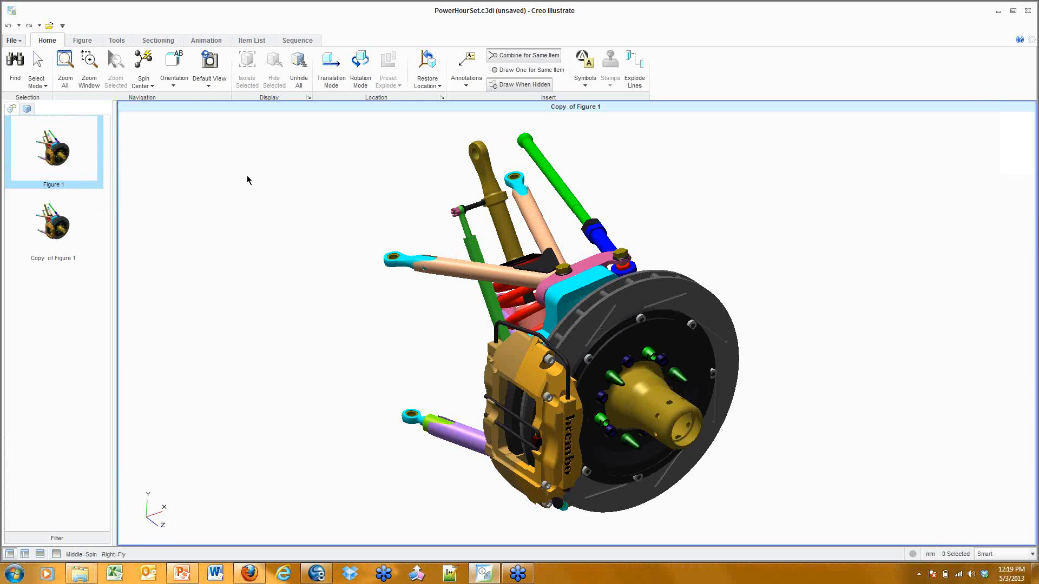
Rename the duplicated figure as Cross Section
{"action": "right_click", "coordinate": [57, 236]}
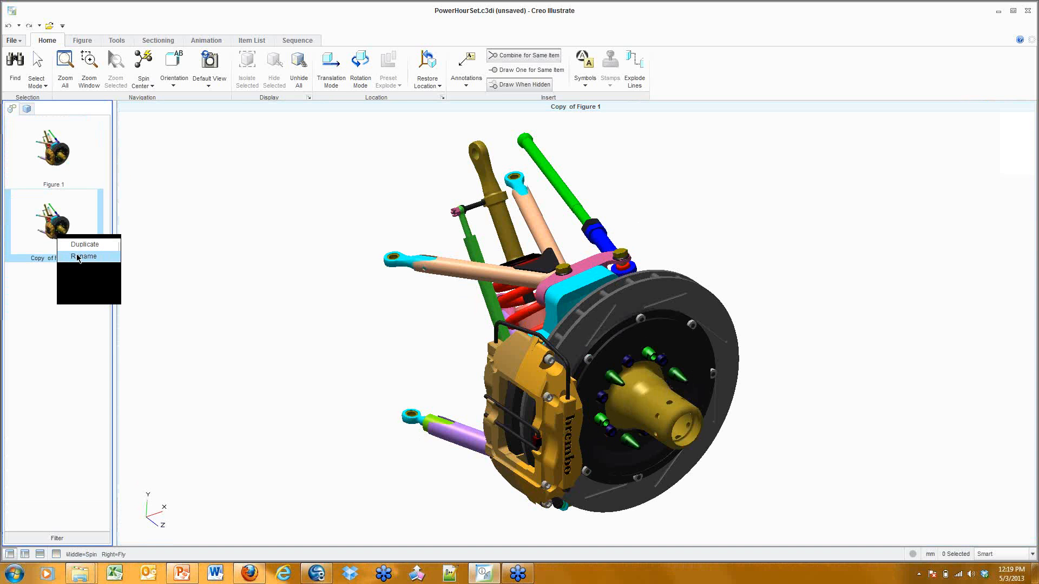
{"action": "left_click", "coordinate": [81, 256]}
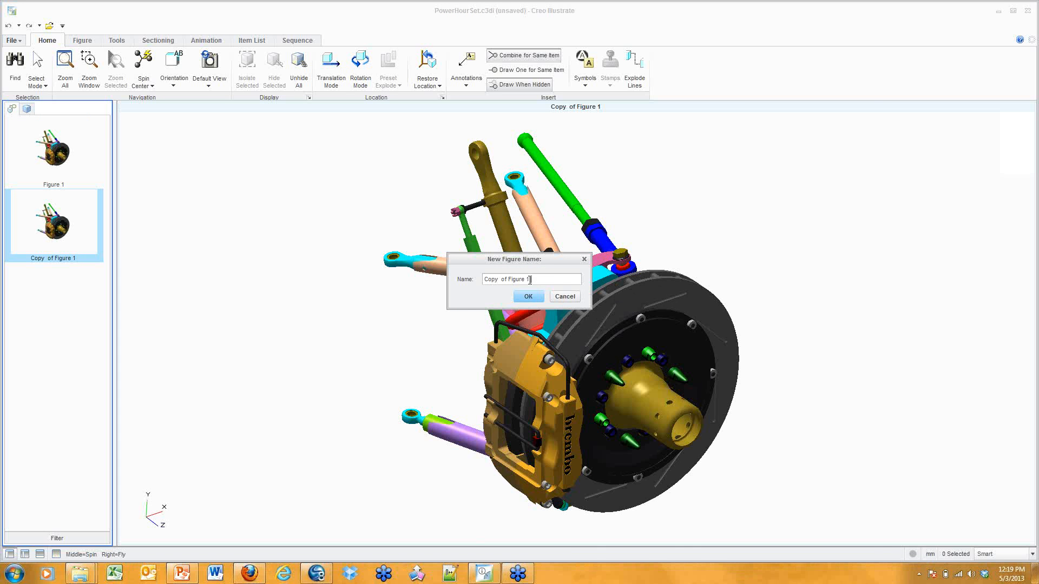
{"action": "left_click_drag", "start_coordinate": [529, 280], "coordinate": [460, 280]}
{"action": "type", "text": "Cross Section"}
{"action": "left_click", "coordinate": [536, 299]}
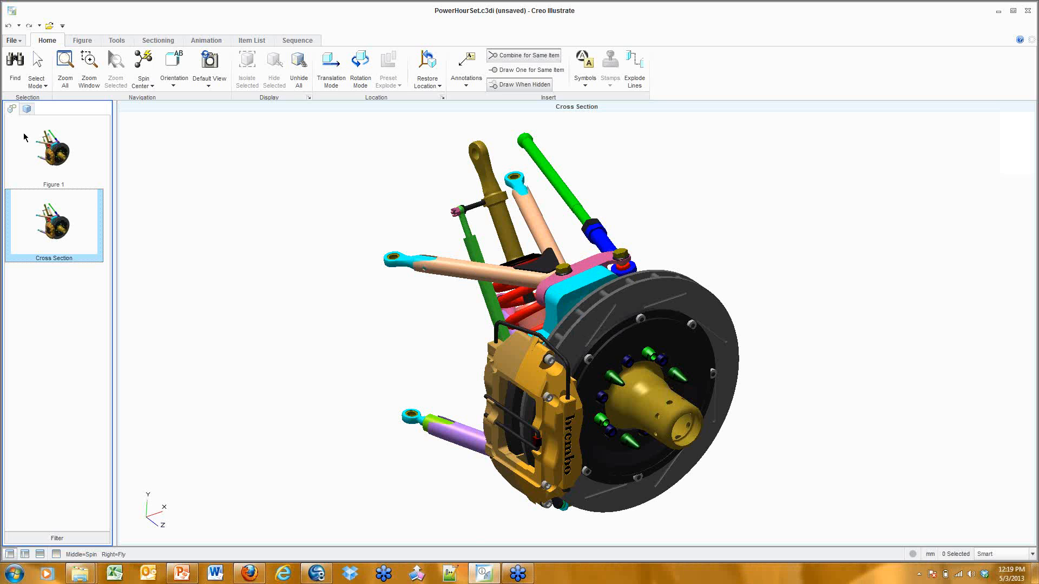
Compare Figure 1 with the Cross Section figure, and turn on sectioning in the Cross Section figure
{"action": "left_click", "coordinate": [58, 163]}
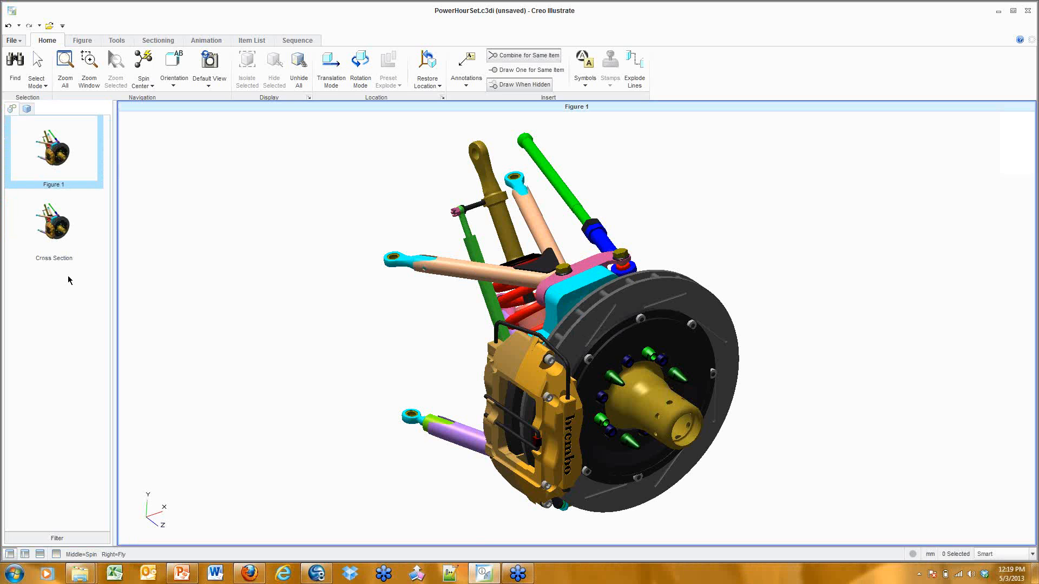
{"action": "left_click", "coordinate": [57, 233]}
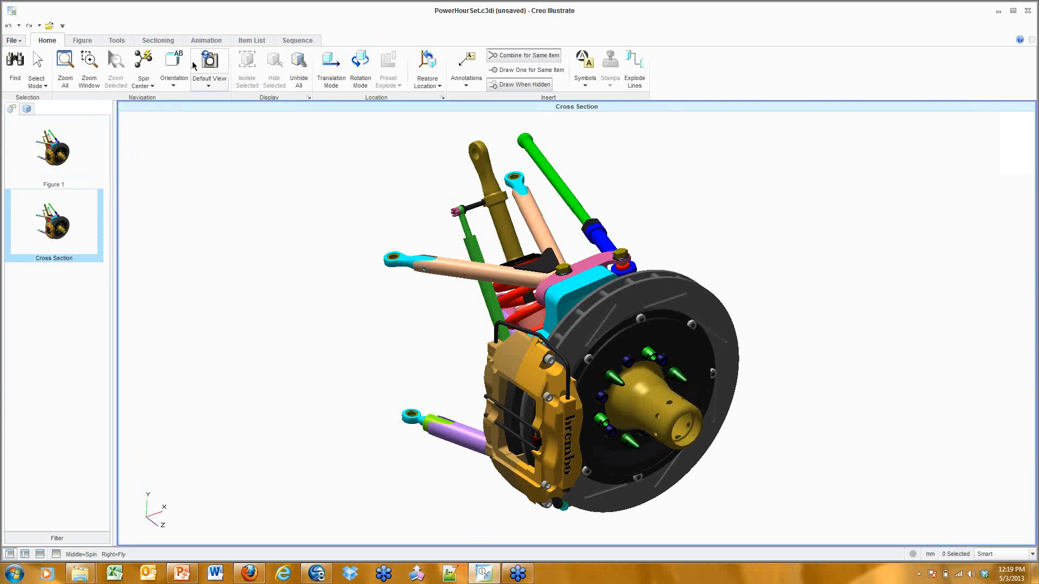
{"action": "left_click", "coordinate": [158, 41]}
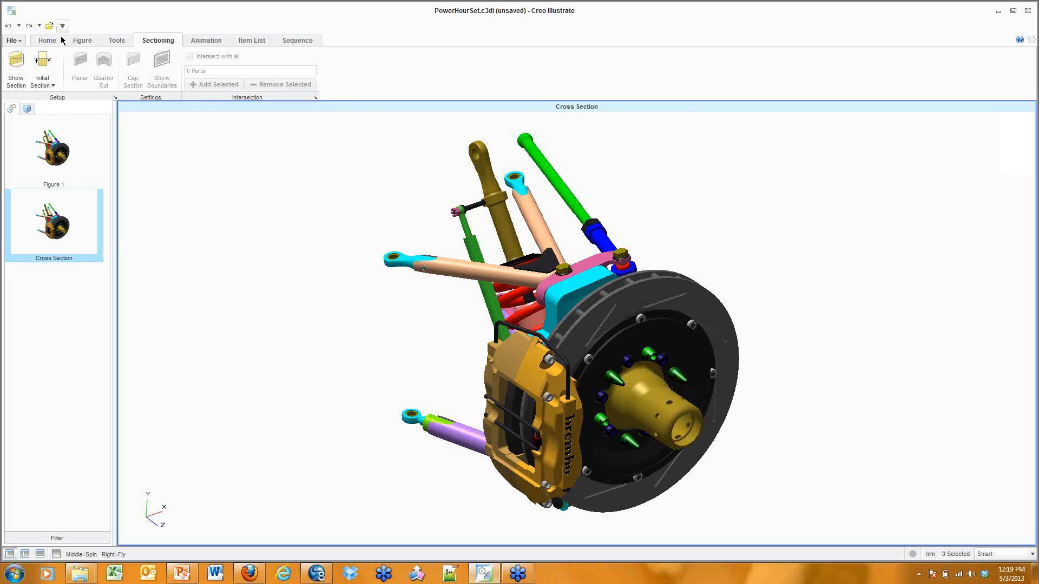
{"action": "left_click", "coordinate": [27, 63]}
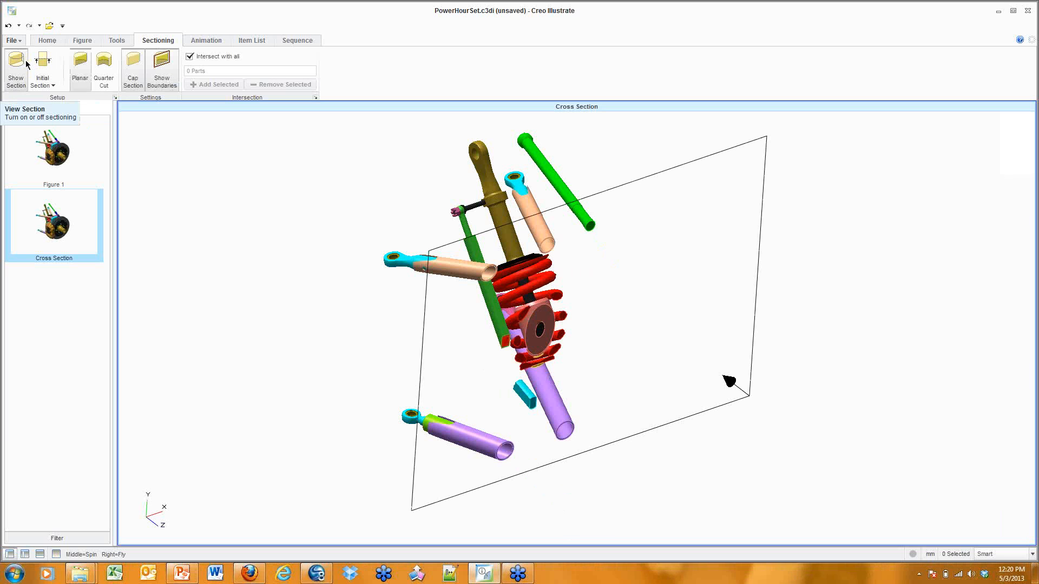
Try the Y-Axis and Z-Axis initial sections and set the initial section to X-Axis
{"action": "left_click", "coordinate": [48, 86]}
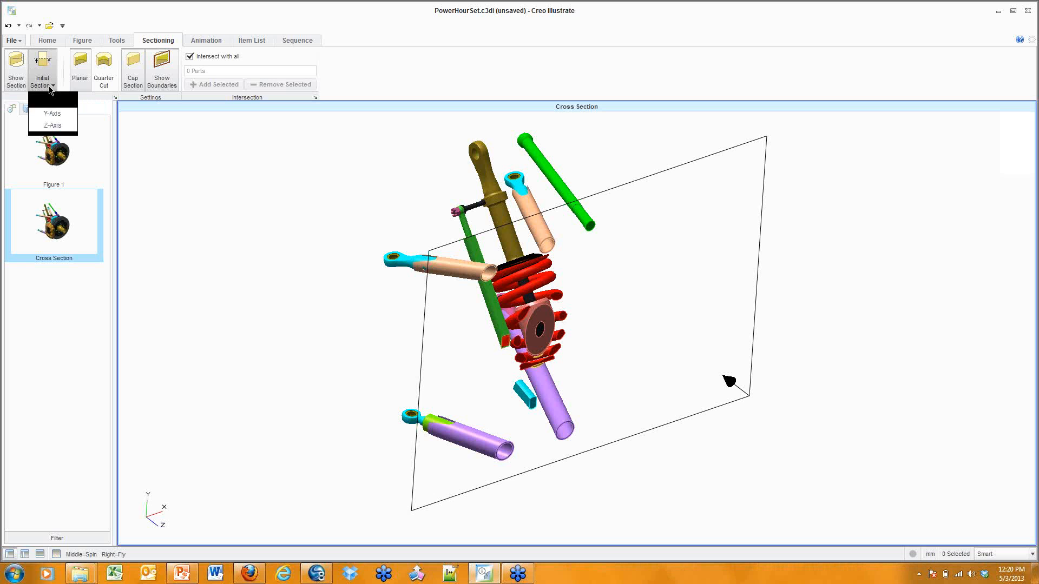
{"action": "left_click", "coordinate": [57, 116]}
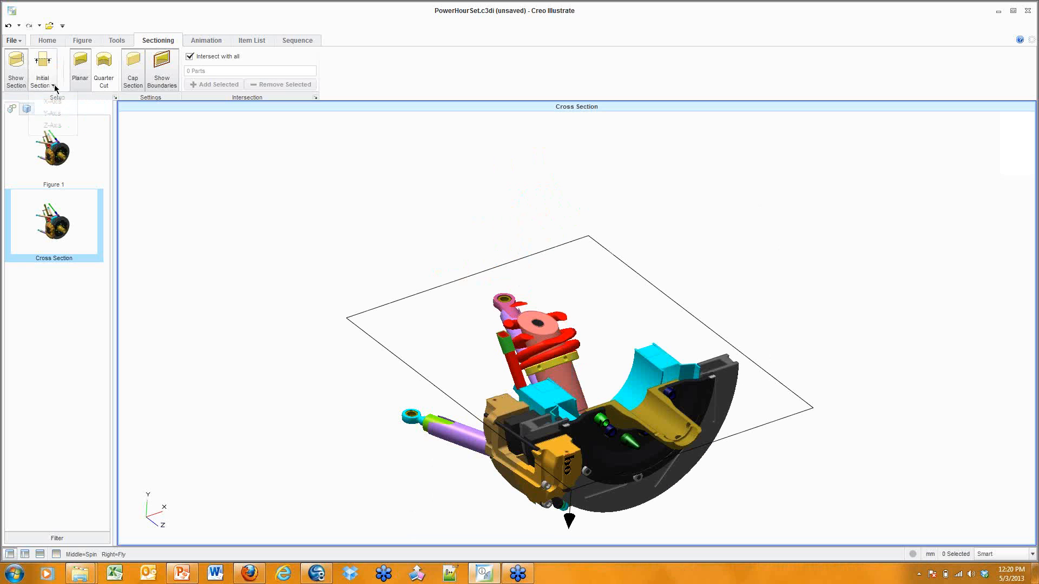
{"action": "left_click", "coordinate": [48, 86]}
{"action": "left_click", "coordinate": [64, 127]}
{"action": "left_click", "coordinate": [48, 86]}
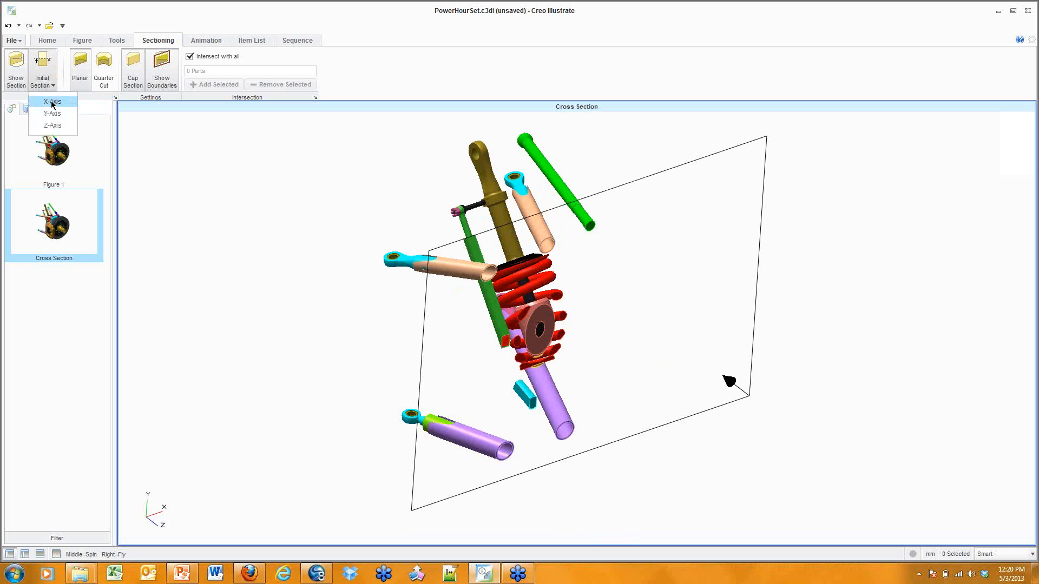
{"action": "left_click", "coordinate": [60, 116]}
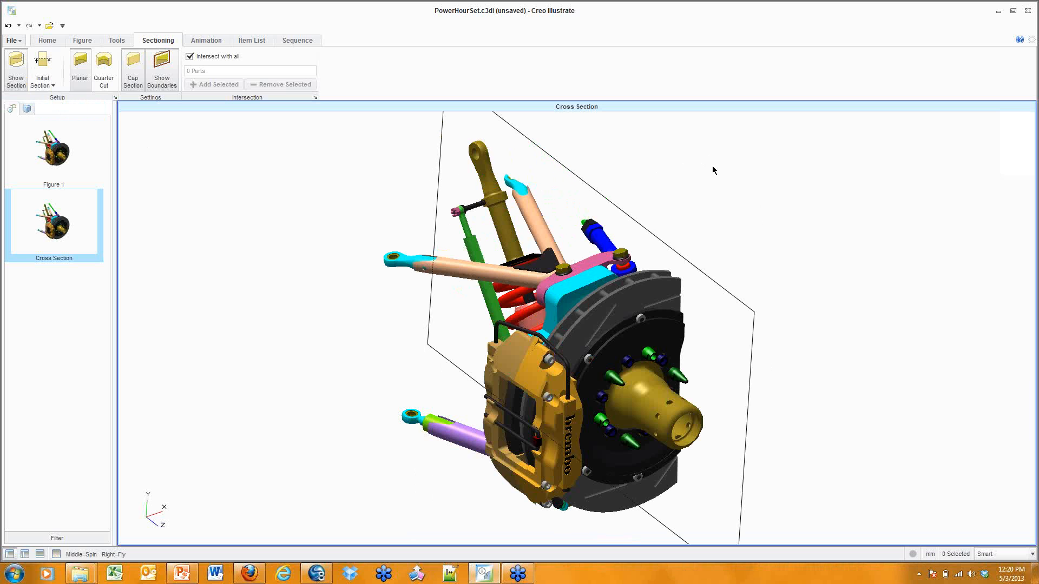
Move the section plane along X to about -1 mm, through the hub and coil spring, and flip its cutting direction
{"action": "left_click", "coordinate": [564, 169]}
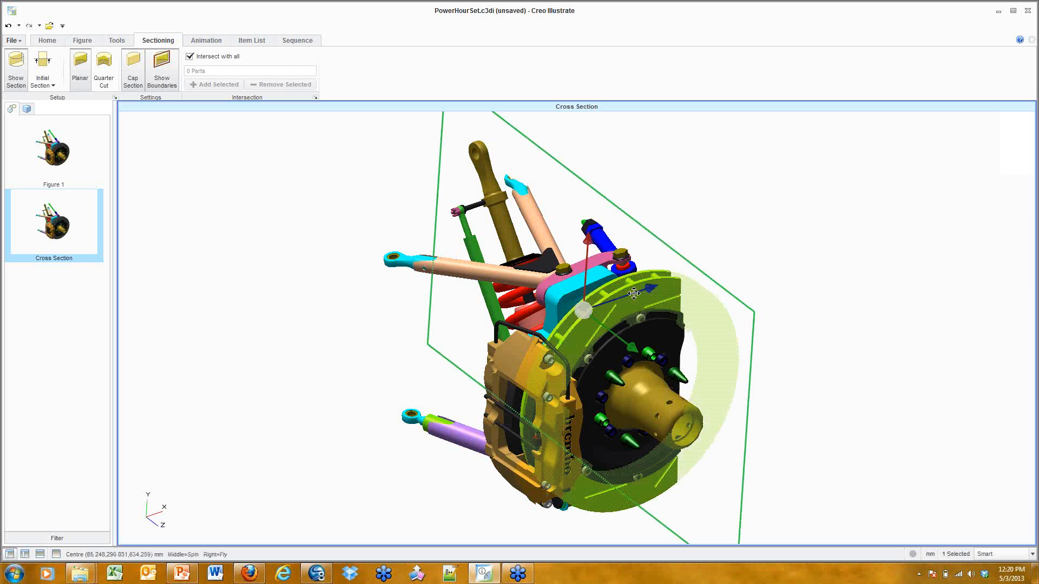
{"action": "left_click_drag", "start_coordinate": [634, 292], "coordinate": [593, 310]}
{"action": "right_click", "coordinate": [680, 203]}
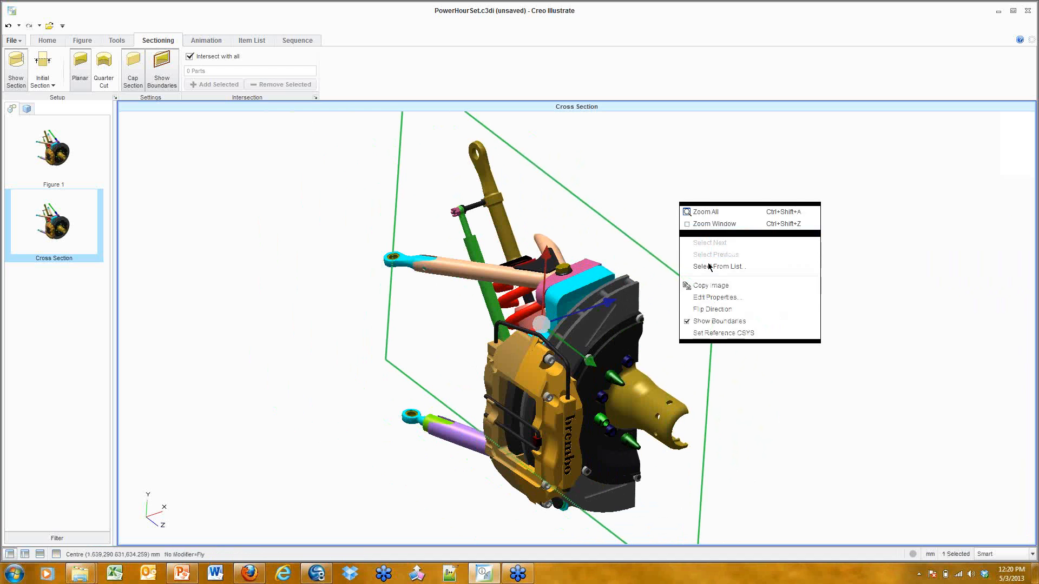
{"action": "left_click", "coordinate": [713, 310]}
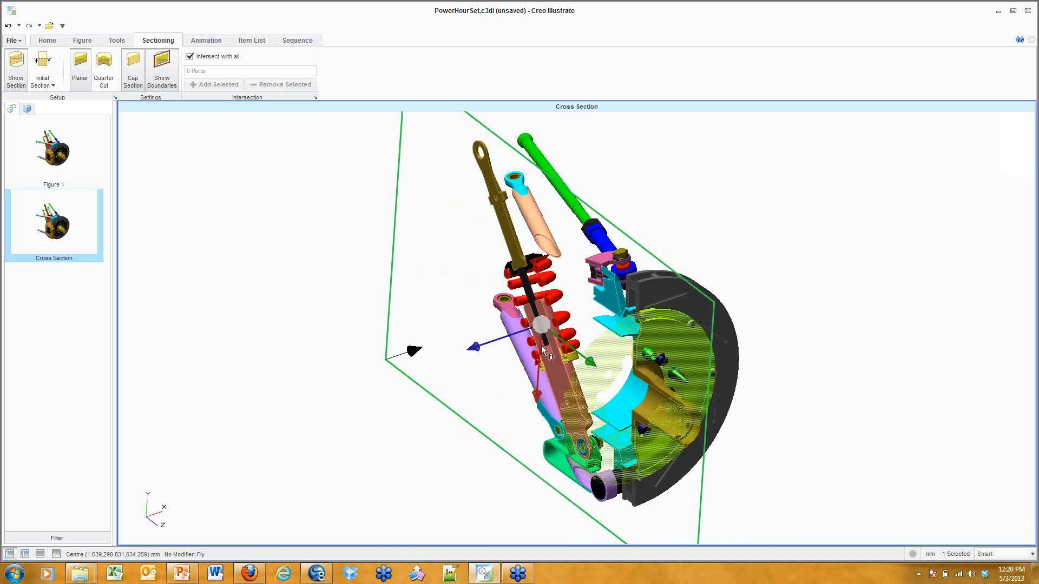
{"action": "left_click_drag", "start_coordinate": [487, 342], "coordinate": [489, 341]}
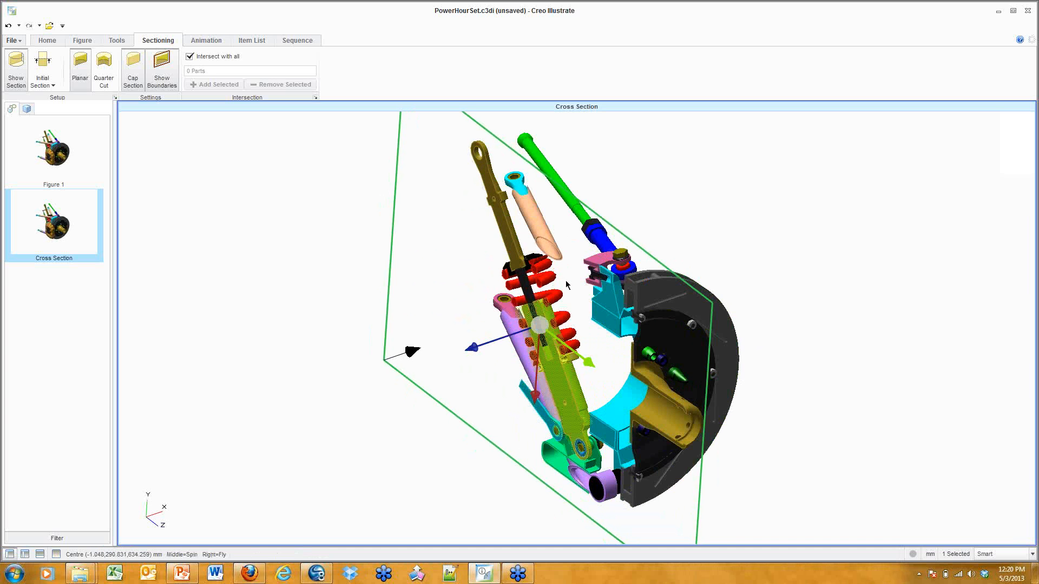
Turn off the section caps and change the section type from planar to Quarter Cut
{"action": "left_click", "coordinate": [133, 66]}
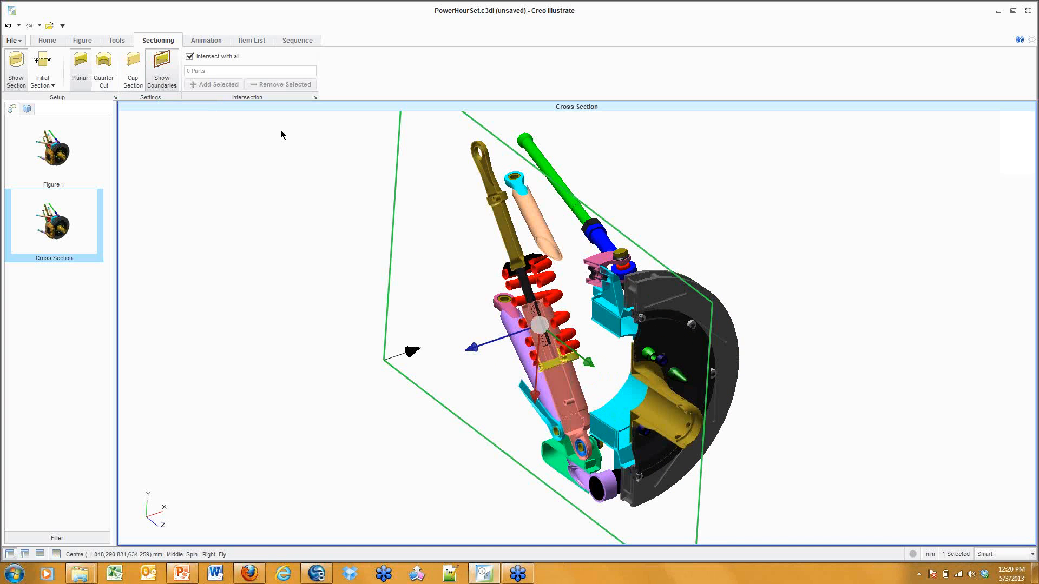
{"action": "left_click", "coordinate": [106, 87]}
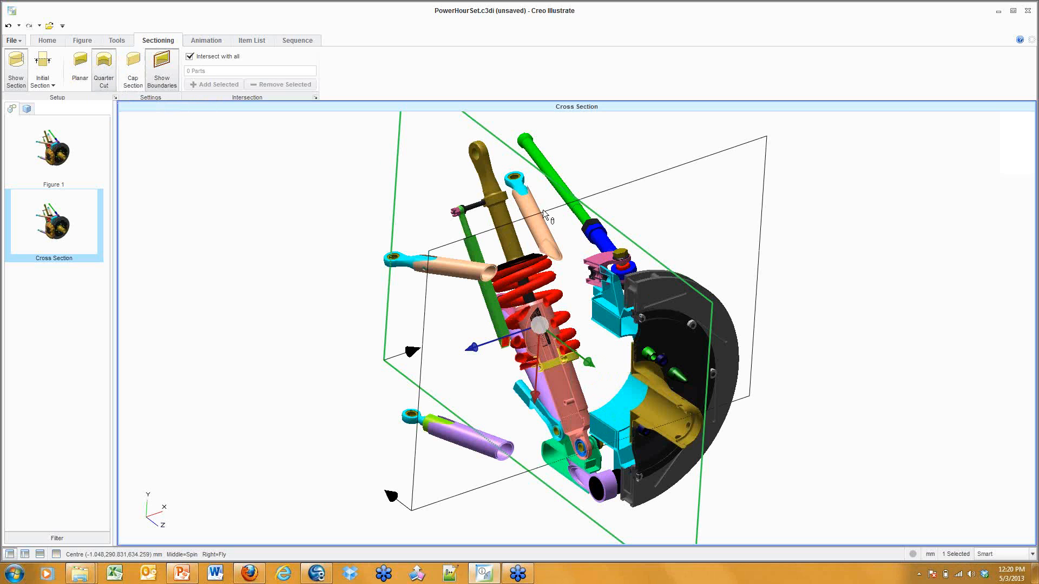
Move the second section plane outward along Z to about 808 mm, through the brake disc, and clear the selection
{"action": "left_click", "coordinate": [656, 185]}
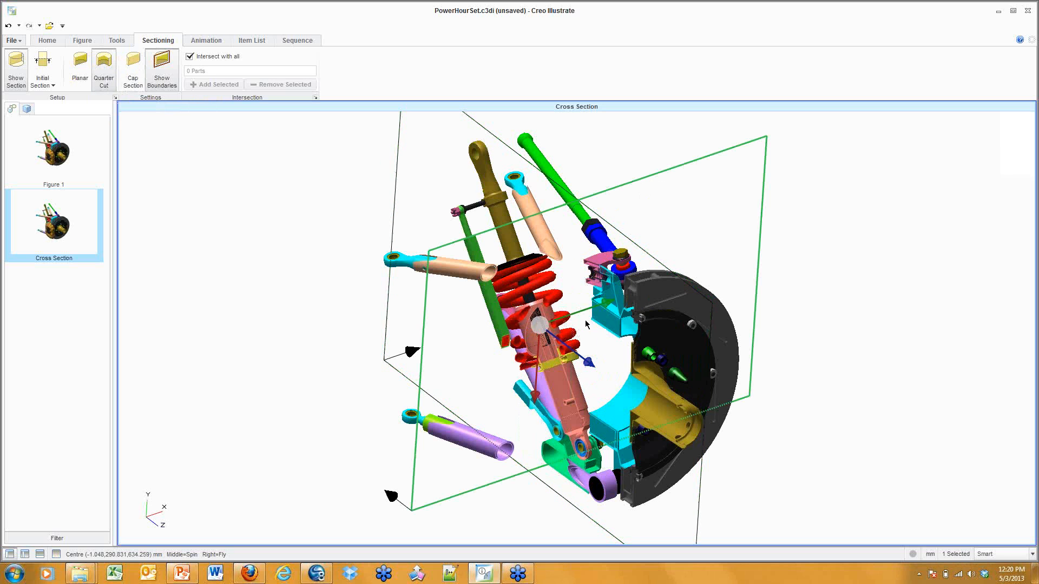
{"action": "mouse_move", "coordinate": [584, 360]}
{"action": "left_mouse_down"}
{"action": "mouse_move", "coordinate": [712, 441]}
{"action": "mouse_move", "coordinate": [671, 409]}
{"action": "left_mouse_up"}
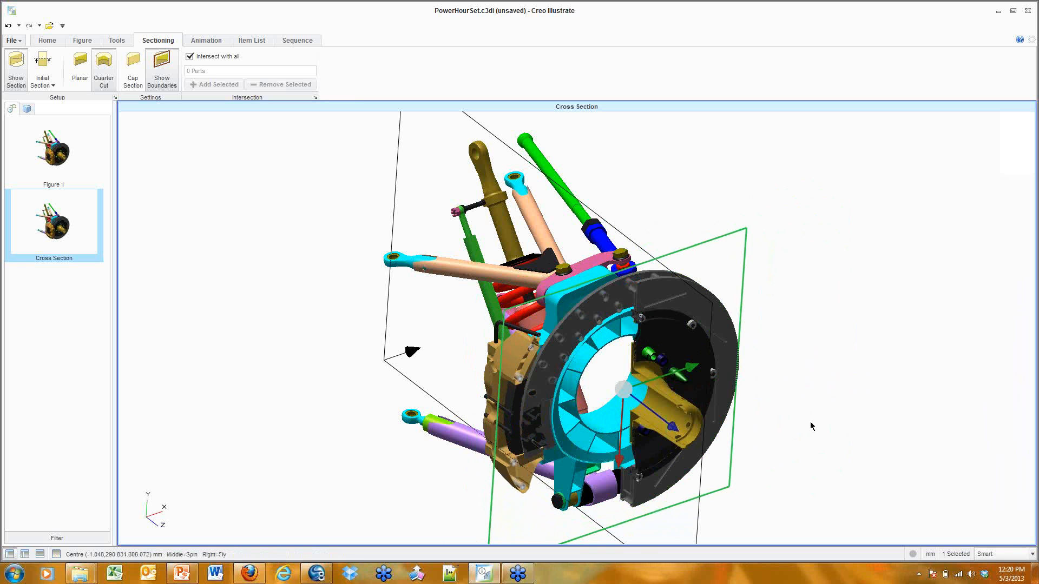
{"action": "middle_click_drag", "start_coordinate": [839, 440], "coordinate": [832, 396], "text": "shift"}
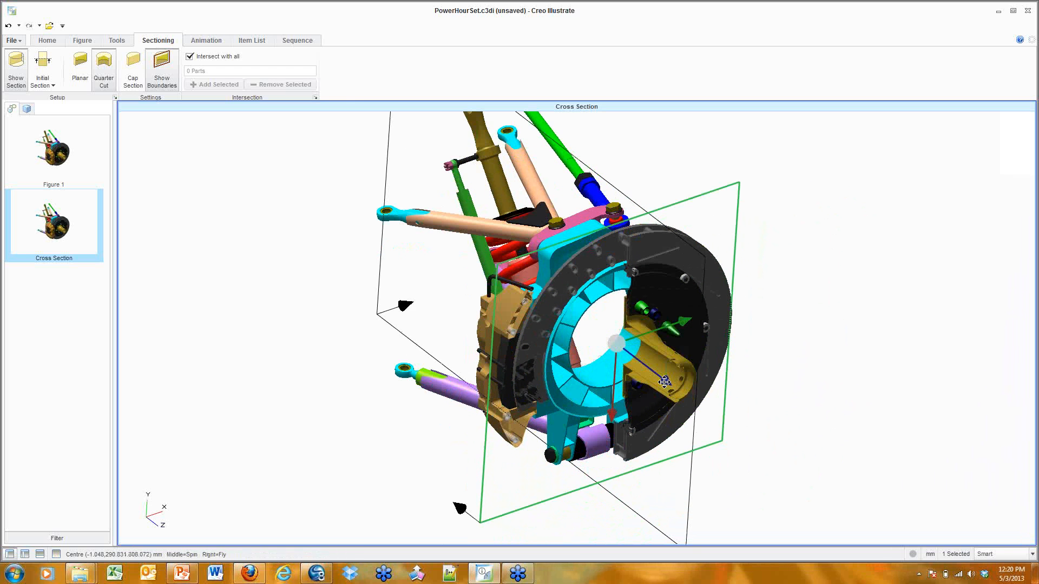
{"action": "scroll", "coordinate": [664, 382], "scroll_direction": "up", "scroll_amount": 1}
{"action": "scroll", "coordinate": [664, 382], "scroll_direction": "up", "scroll_amount": 1}
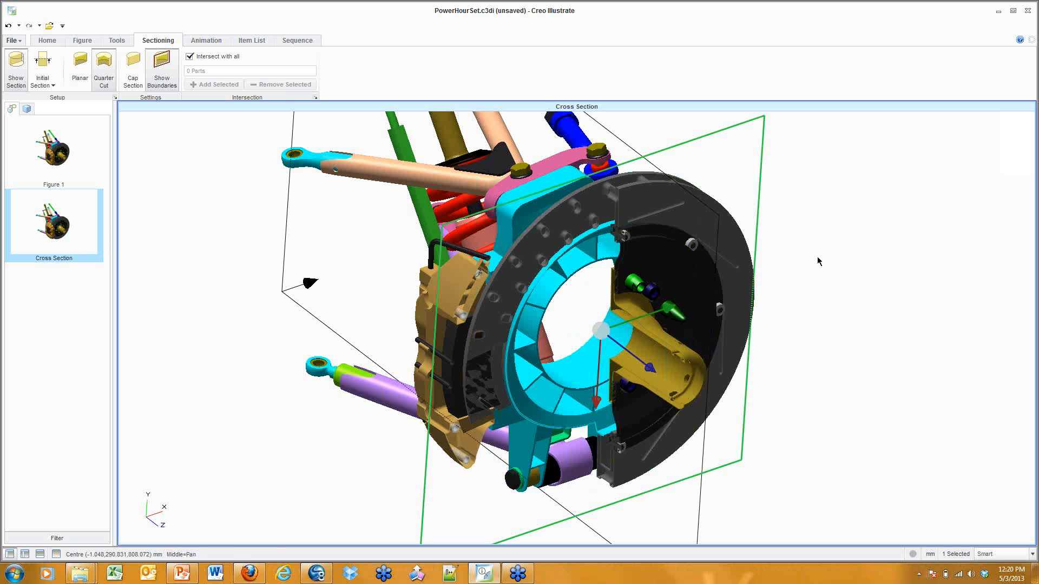
{"action": "middle_click_drag", "start_coordinate": [822, 261], "coordinate": [845, 274], "text": "shift"}
{"action": "left_click", "coordinate": [839, 272]}
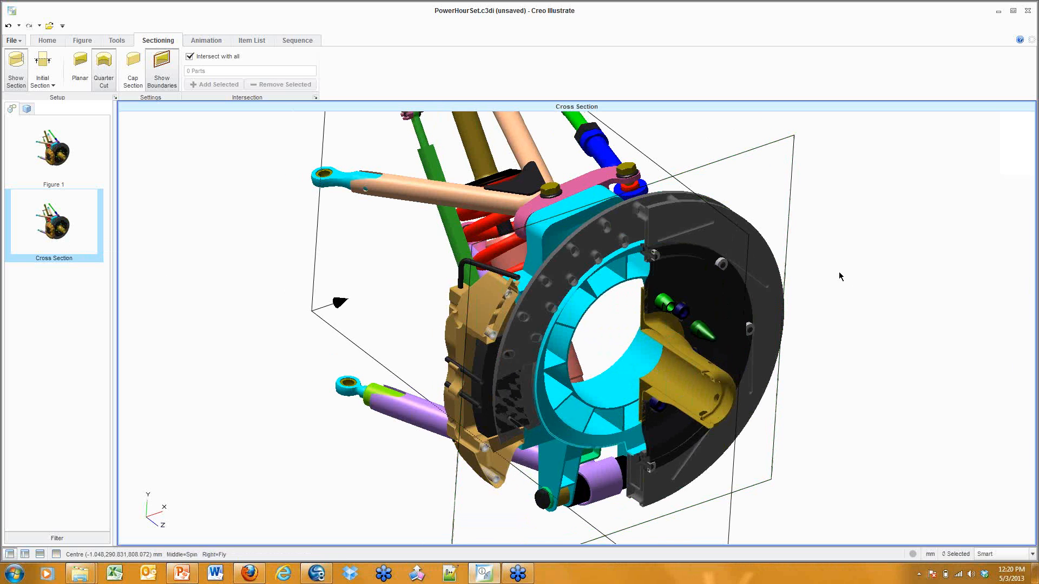
Try the Shaded Illustration and HLR render modes on the sectioned assembly
{"action": "right_click", "coordinate": [228, 243]}
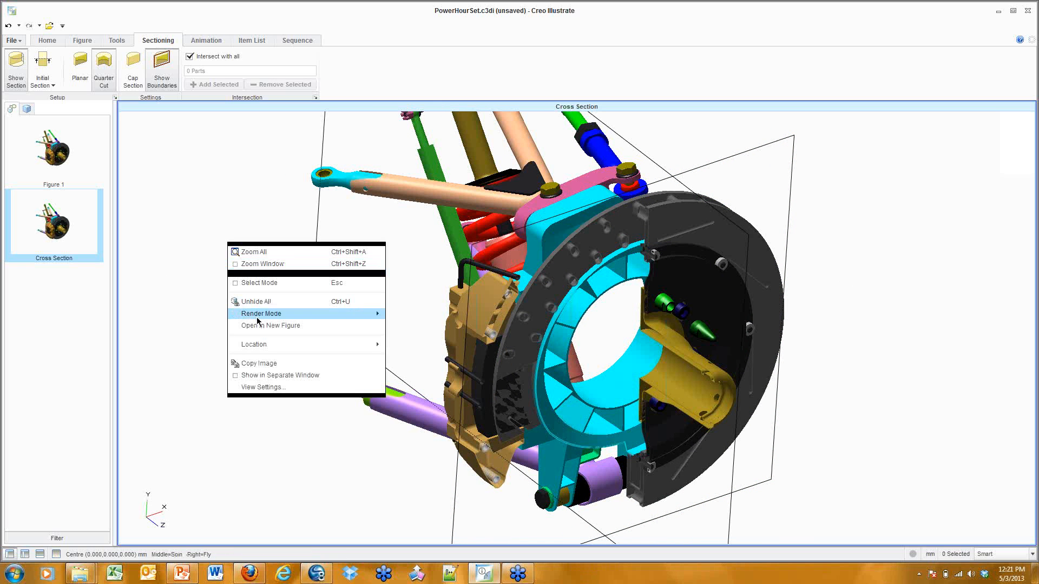
{"action": "mouse_move", "coordinate": [269, 317]}
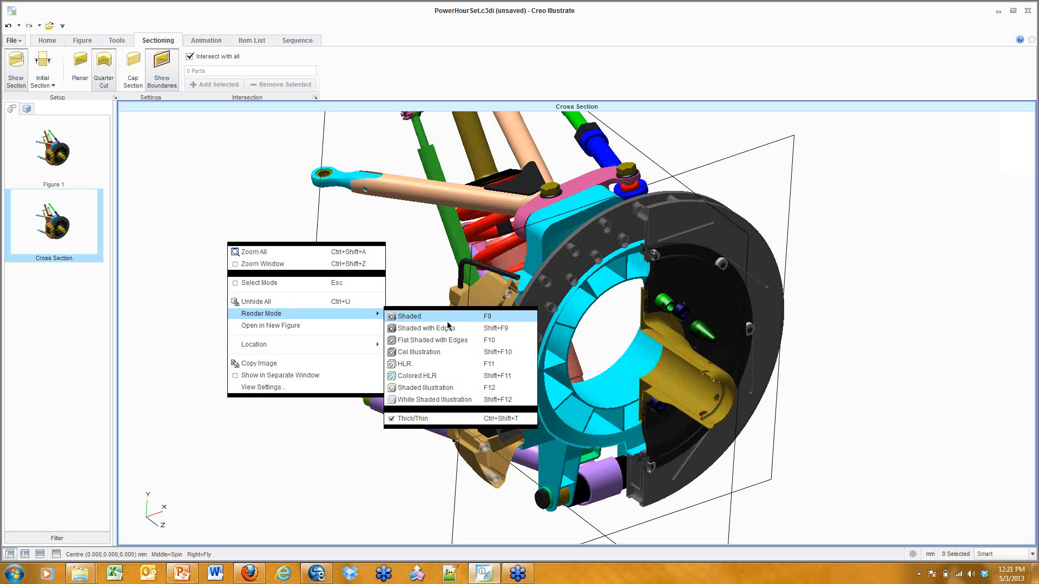
{"action": "left_click", "coordinate": [448, 389]}
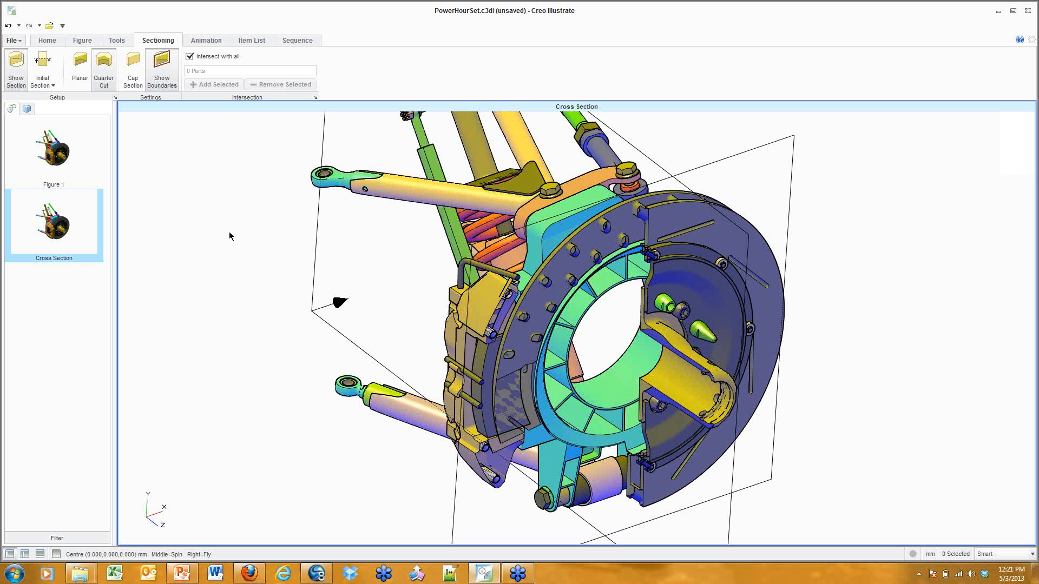
{"action": "right_click", "coordinate": [215, 237]}
{"action": "mouse_move", "coordinate": [292, 337]}
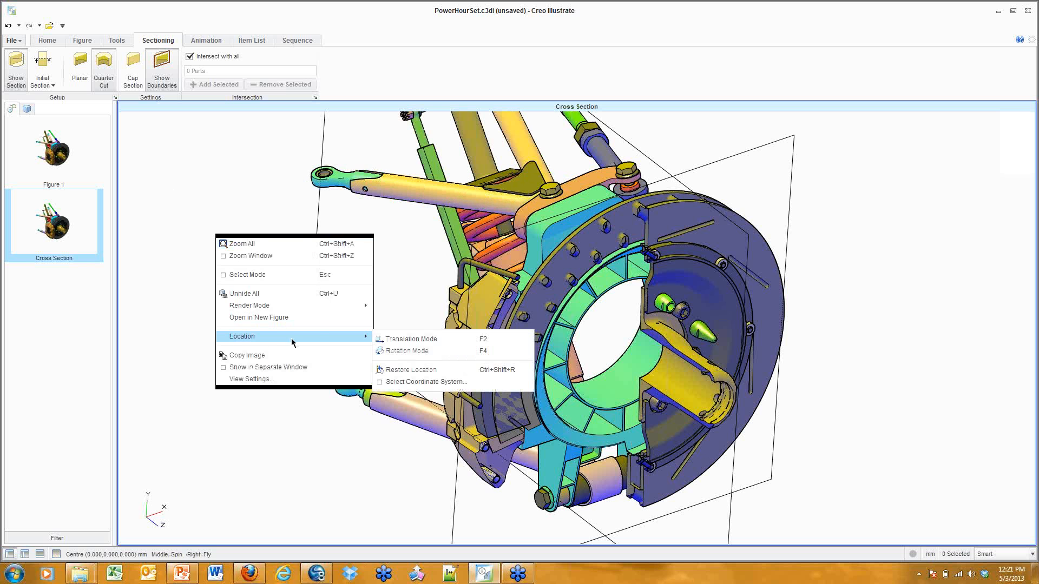
{"action": "mouse_move", "coordinate": [336, 306]}
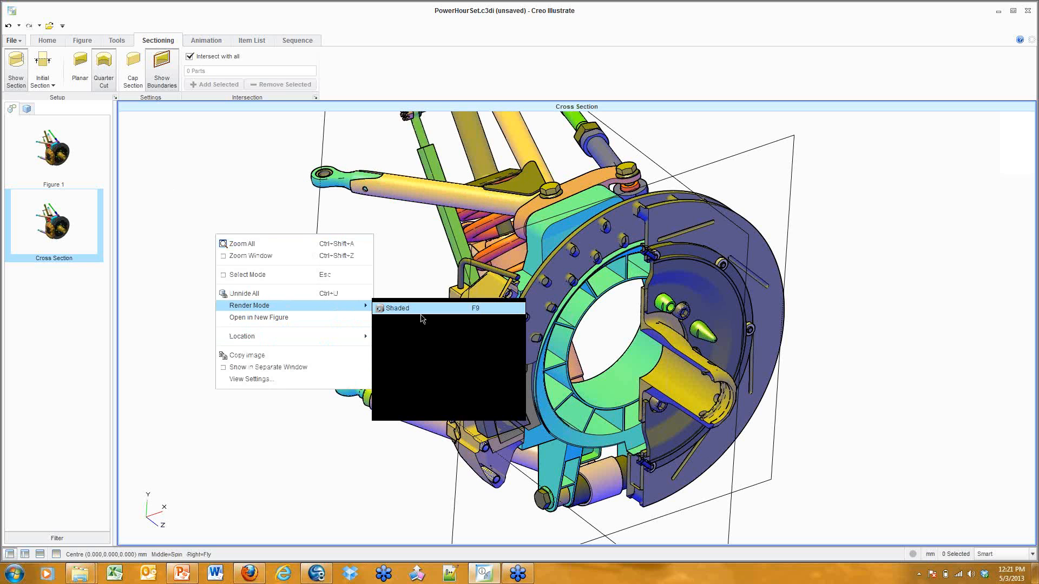
{"action": "left_click", "coordinate": [431, 355]}
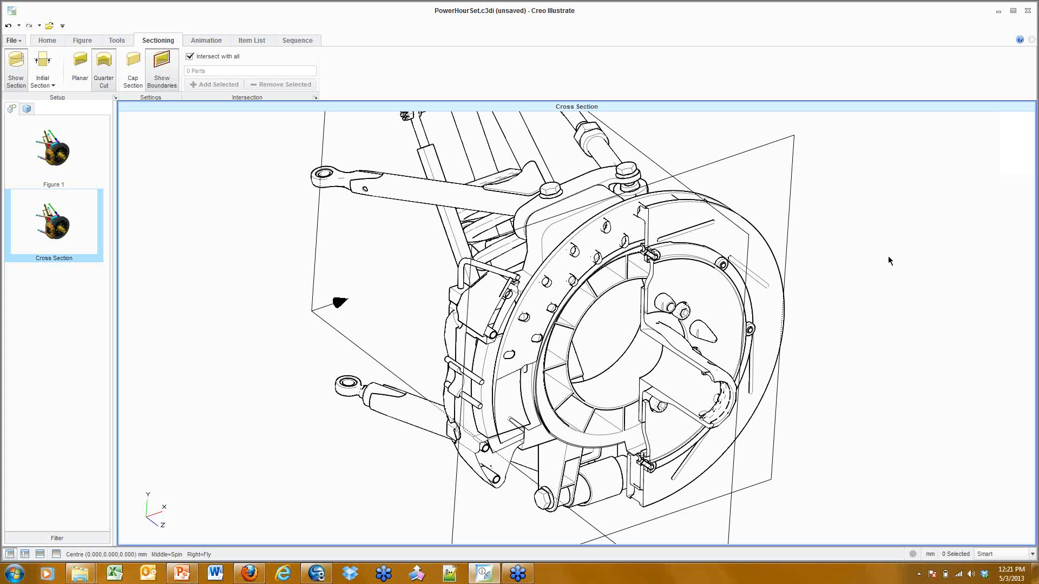
Set the render mode of the Cross Section figure to Shaded with Edges
{"action": "right_click", "coordinate": [251, 245]}
{"action": "mouse_move", "coordinate": [314, 312]}
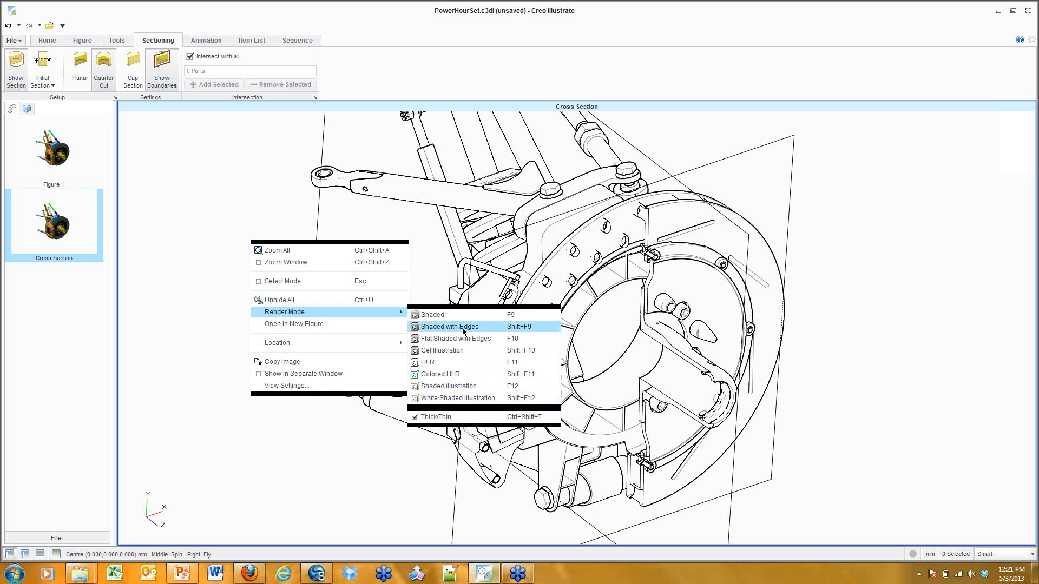
{"action": "left_click", "coordinate": [464, 328]}
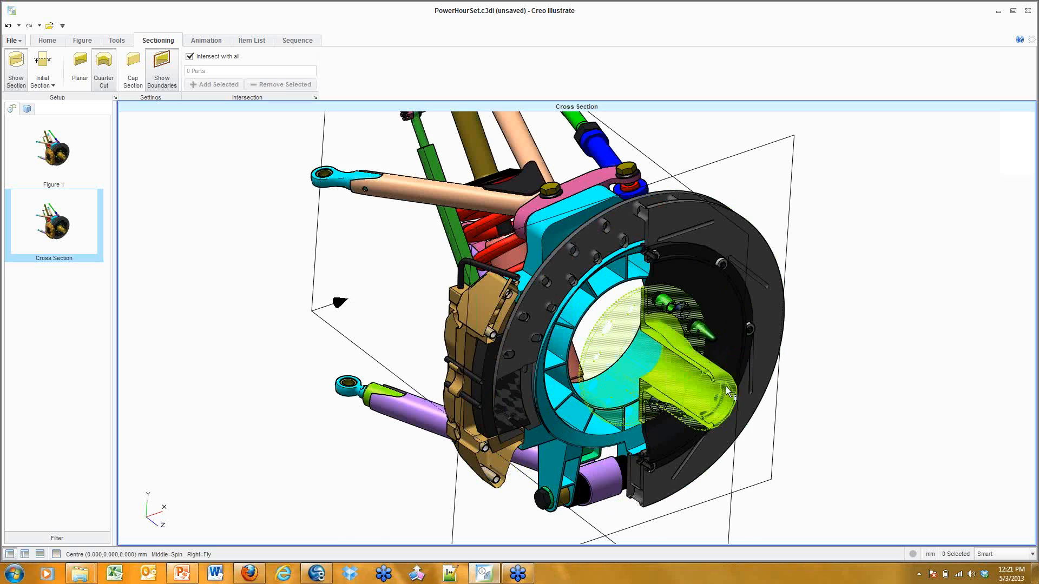
Examine the cut faces of the sectioned hub, brake disc and caliper up close and in the context of the assembly
{"action": "scroll", "coordinate": [716, 386], "scroll_direction": "up", "scroll_amount": 4}
{"action": "scroll", "coordinate": [462, 214], "scroll_direction": "up", "scroll_amount": 3}
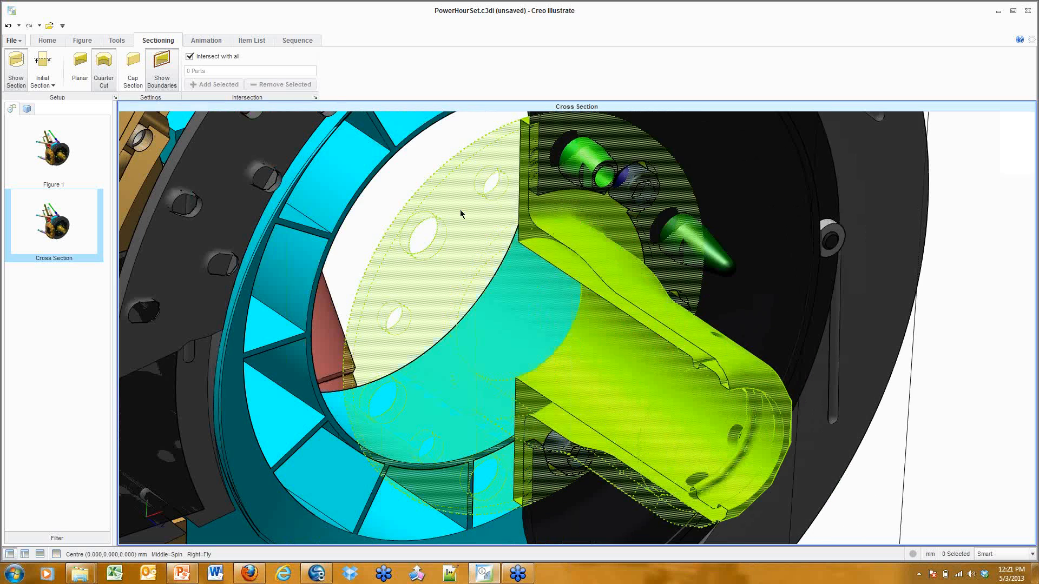
{"action": "scroll", "coordinate": [315, 366], "scroll_direction": "down", "scroll_amount": 5}
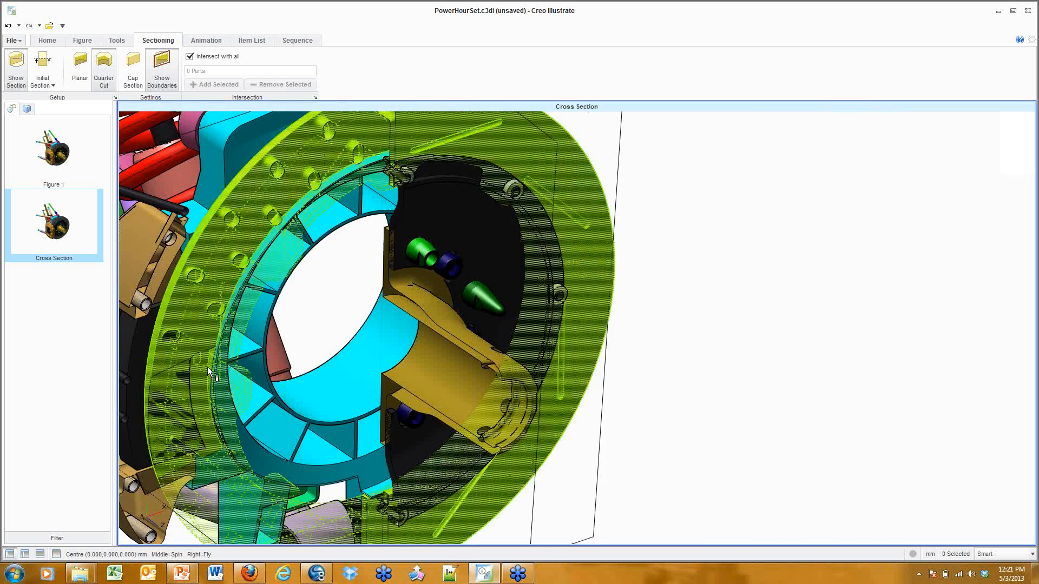
{"action": "middle_click_drag", "start_coordinate": [266, 302], "coordinate": [135, 255]}
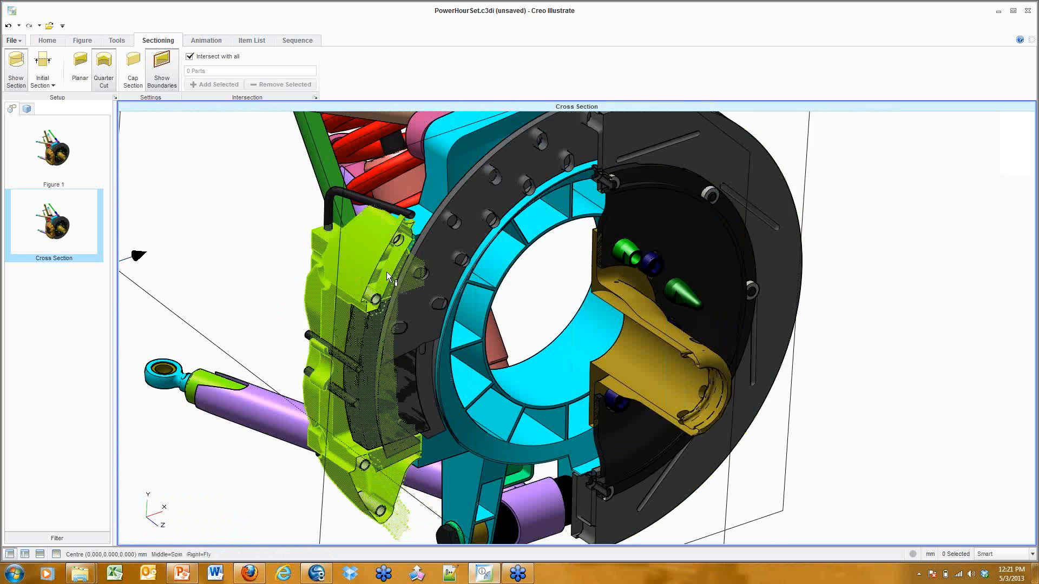
{"action": "scroll", "coordinate": [151, 196], "scroll_direction": "up", "scroll_amount": 4}
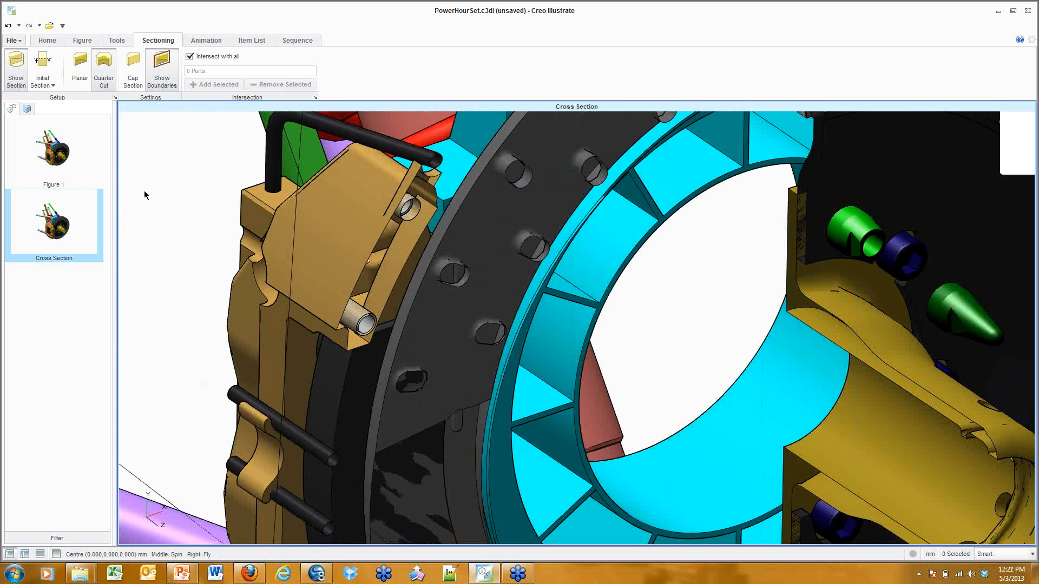
{"action": "scroll", "coordinate": [567, 333], "scroll_direction": "down", "scroll_amount": 1}
{"action": "scroll", "coordinate": [567, 331], "scroll_direction": "down", "scroll_amount": 4}
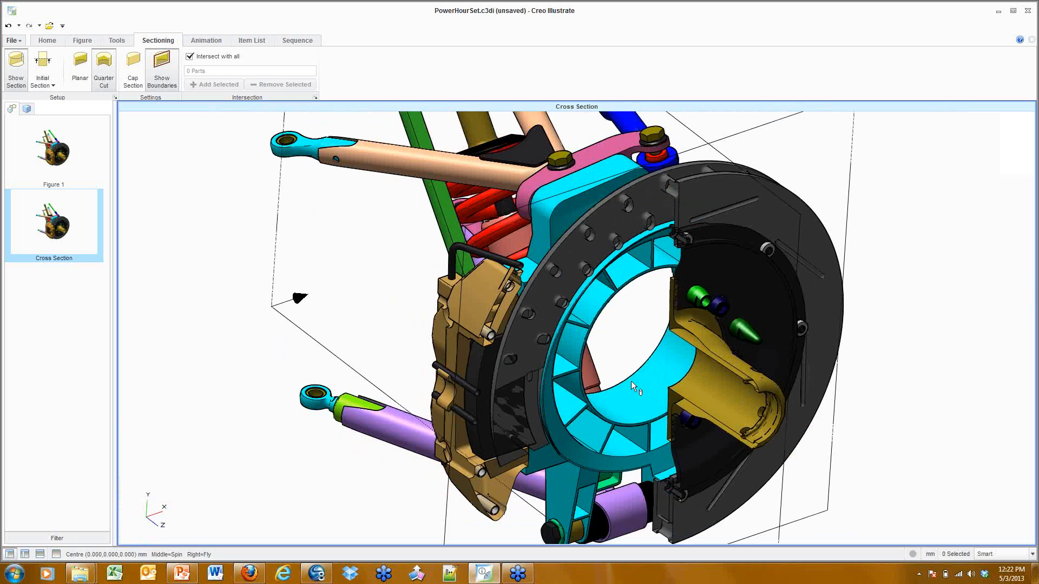
{"action": "middle_click_drag", "start_coordinate": [632, 382], "coordinate": [617, 359], "text": "shift"}
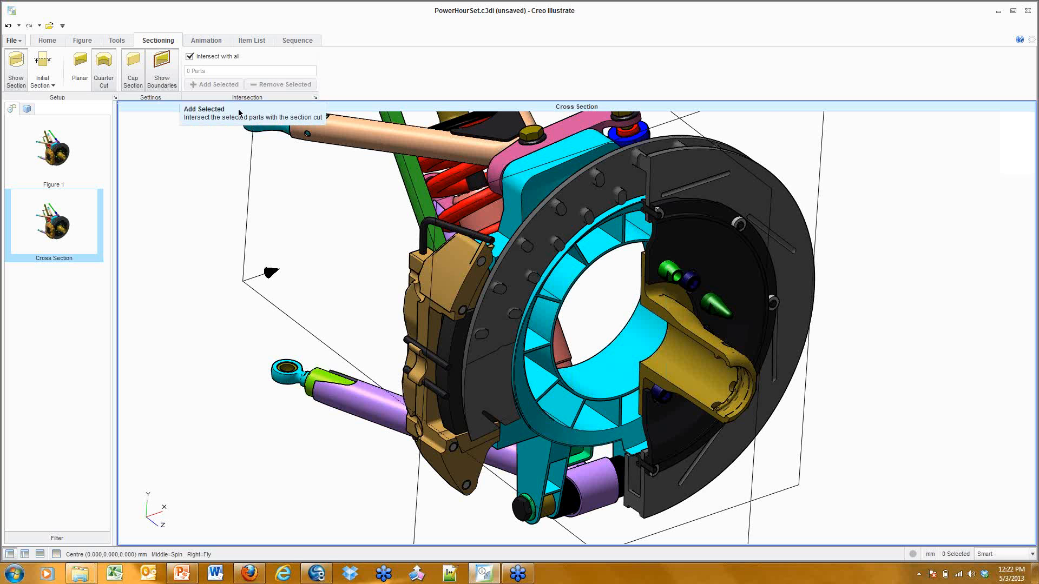
{"action": "scroll", "coordinate": [232, 188], "scroll_direction": "down", "scroll_amount": 3}
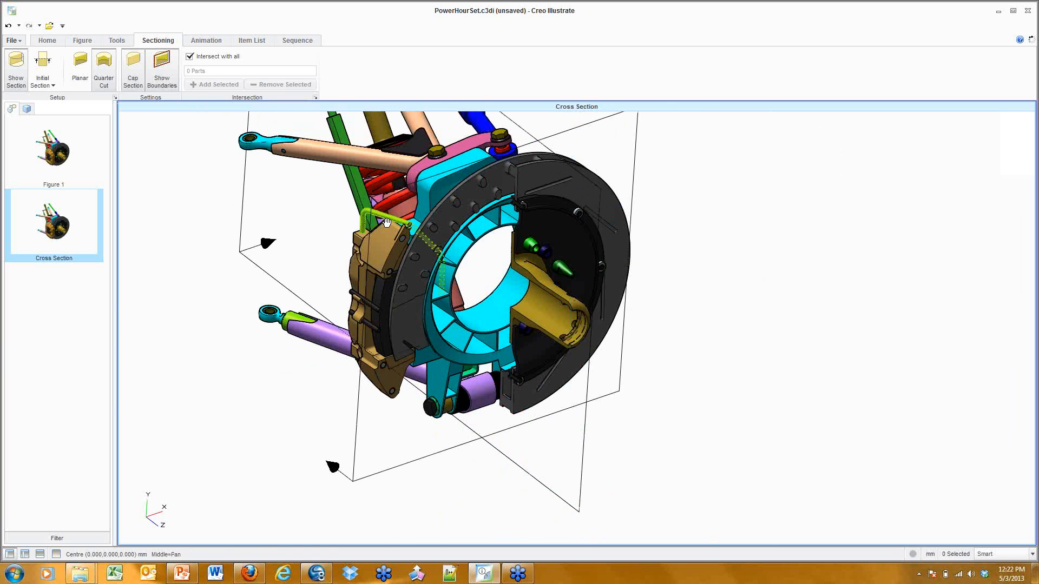
{"action": "middle_click_drag", "start_coordinate": [365, 216], "coordinate": [494, 290], "text": "shift"}
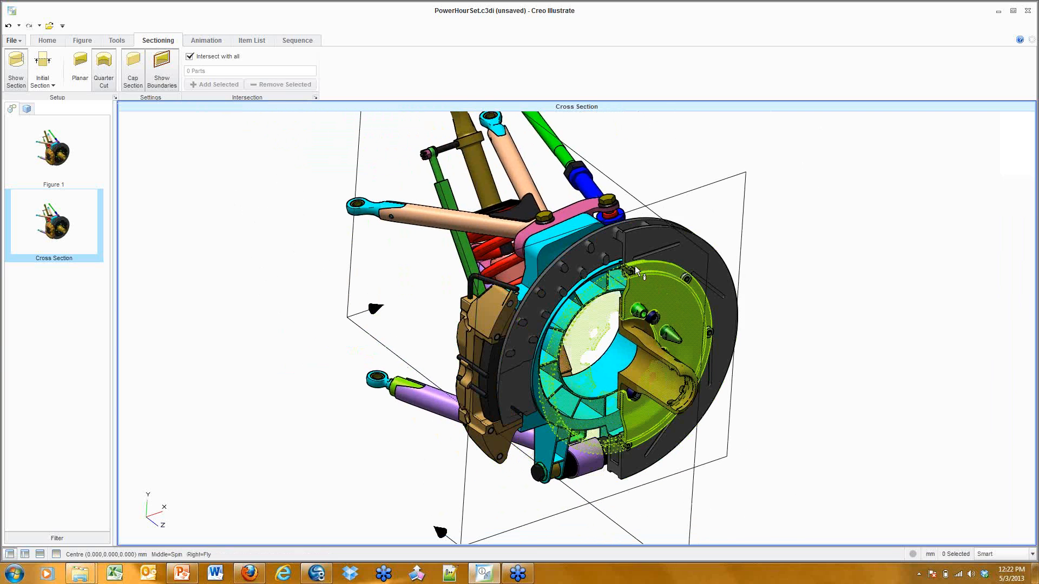
Hide the section plane boundaries in the Cross Section figure and compare the figure with Figure 1
{"action": "left_click", "coordinate": [161, 64]}
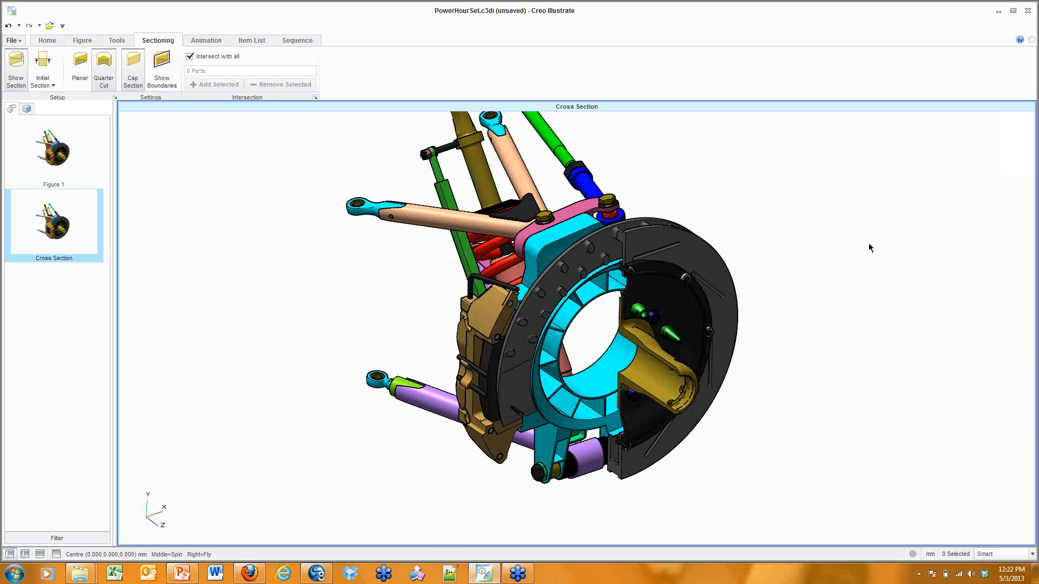
{"action": "middle_click_drag", "start_coordinate": [790, 223], "coordinate": [792, 245], "text": "shift"}
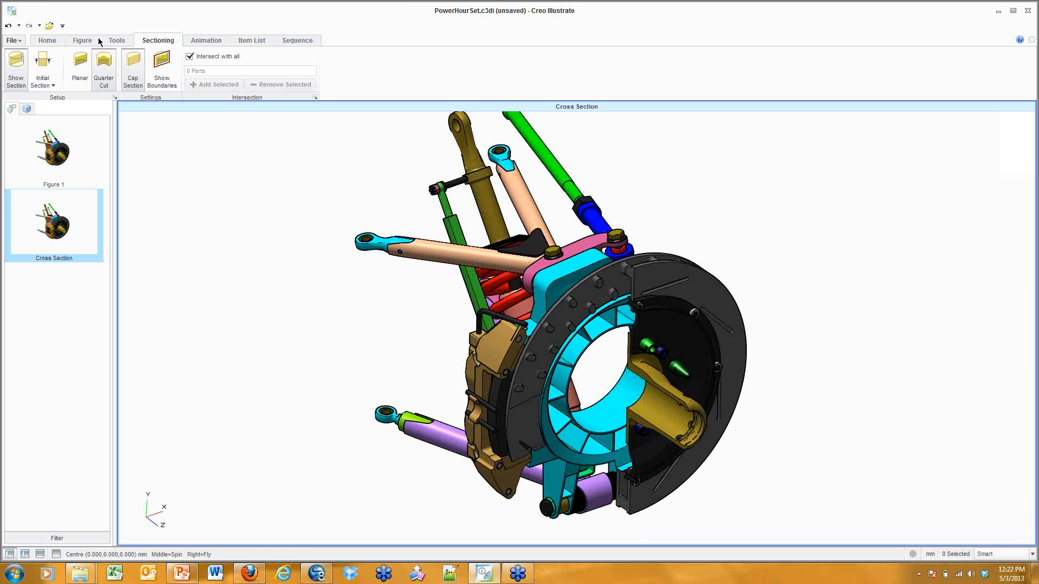
{"action": "left_click", "coordinate": [61, 152]}
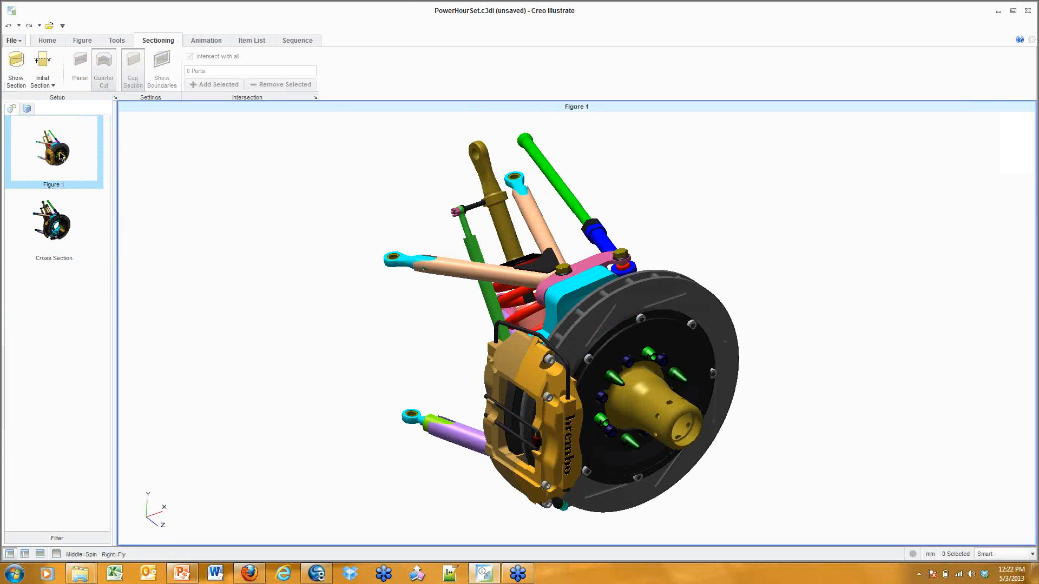
{"action": "left_click", "coordinate": [47, 223]}
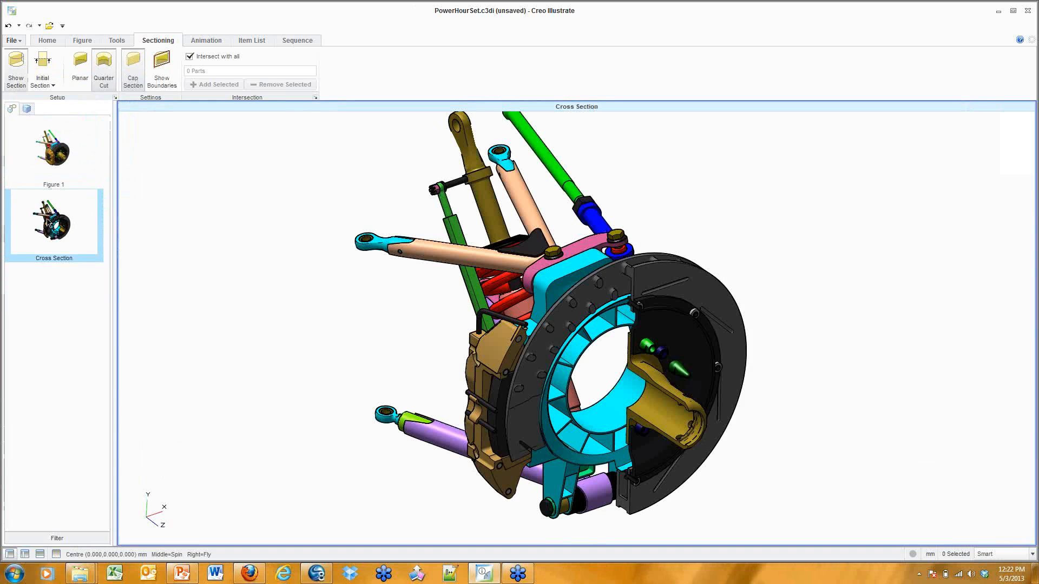
{"action": "left_click", "coordinate": [56, 157]}
{"action": "left_click", "coordinate": [60, 220]}
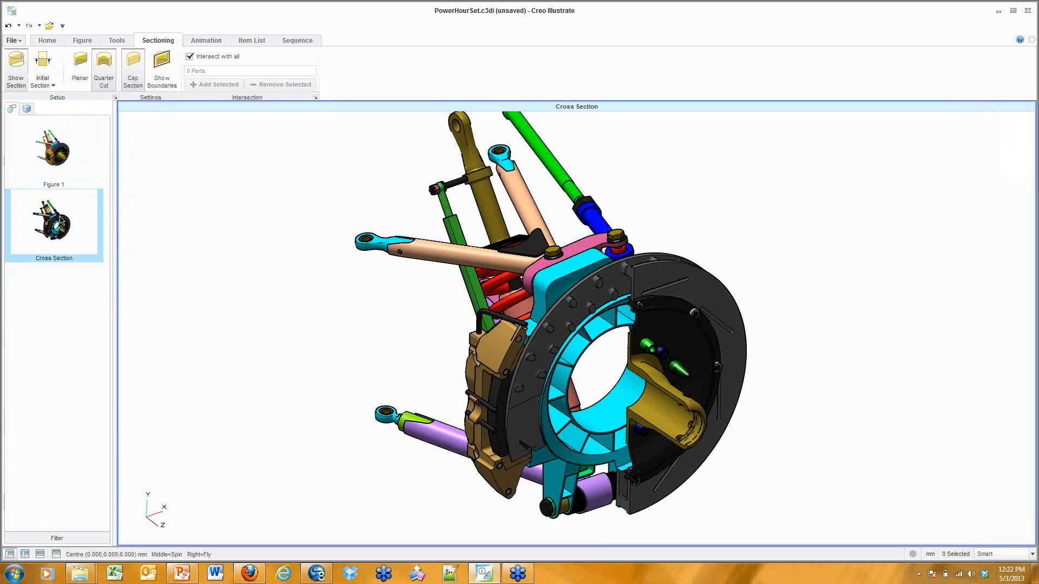
Duplicate Figure 1 and rename the copy Explode
{"action": "left_click", "coordinate": [62, 142]}
{"action": "right_click", "coordinate": [68, 149]}
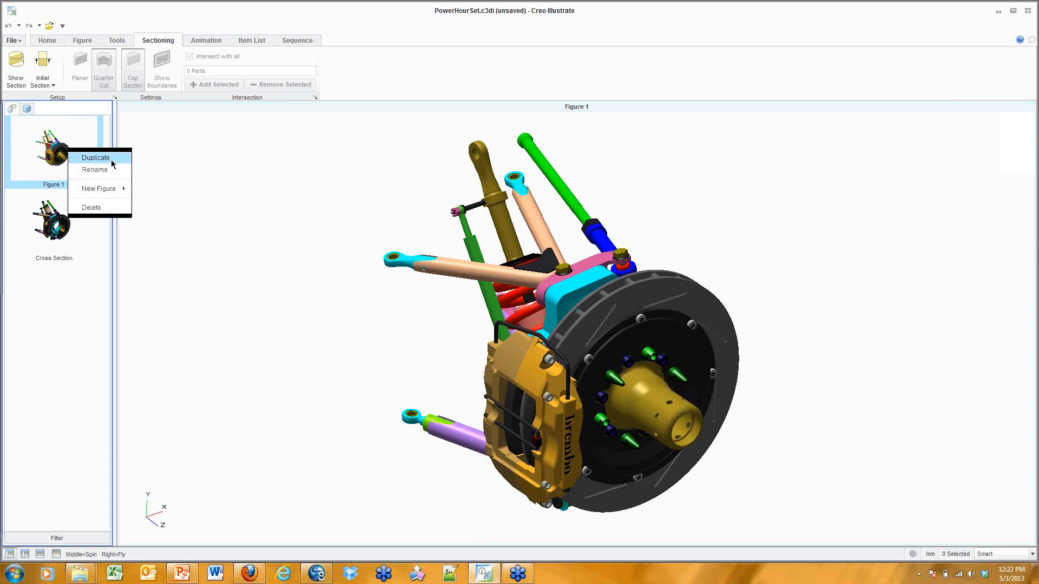
{"action": "left_click", "coordinate": [110, 158]}
{"action": "left_click", "coordinate": [62, 293]}
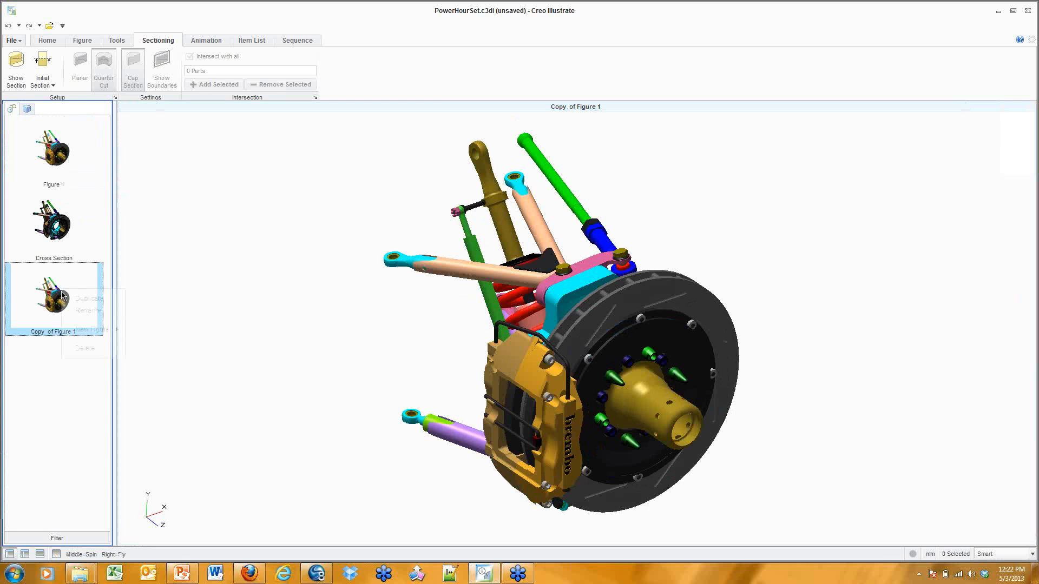
{"action": "right_click", "coordinate": [67, 290]}
{"action": "left_click", "coordinate": [90, 308]}
{"action": "left_click_drag", "start_coordinate": [549, 277], "coordinate": [422, 259]}
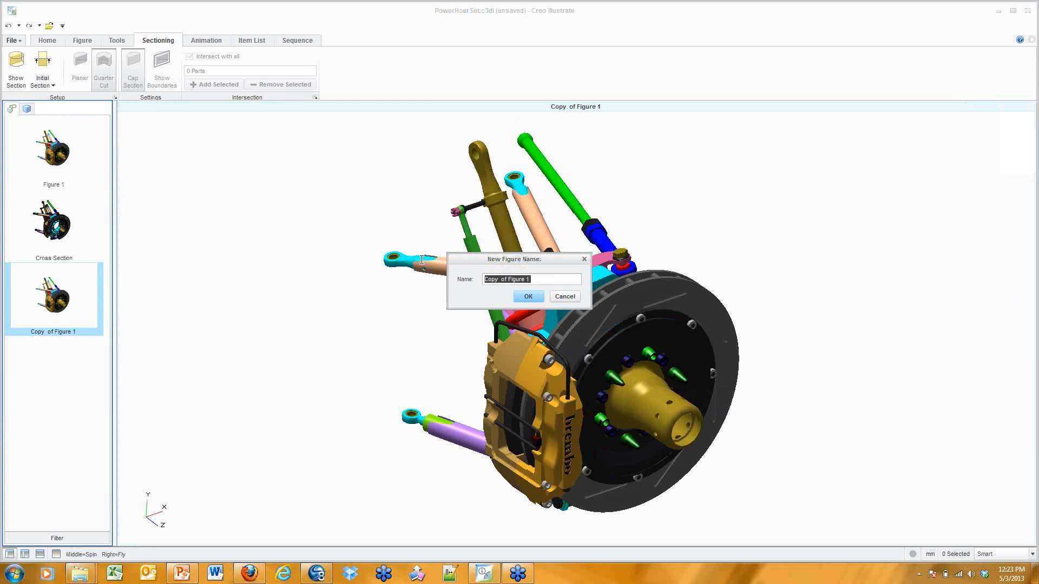
{"action": "type", "text": "Explode"}
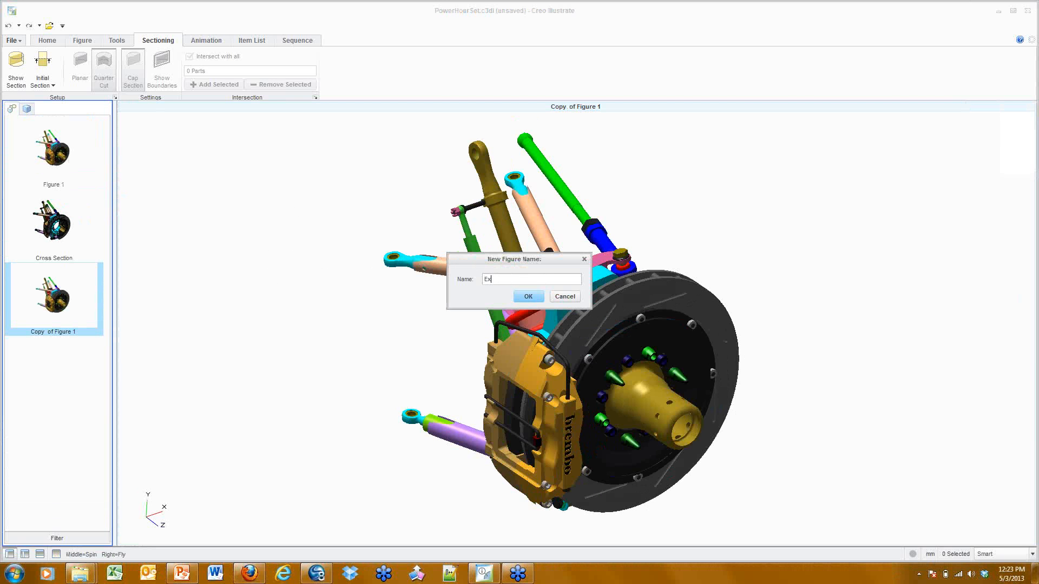
{"action": "left_click", "coordinate": [522, 295]}
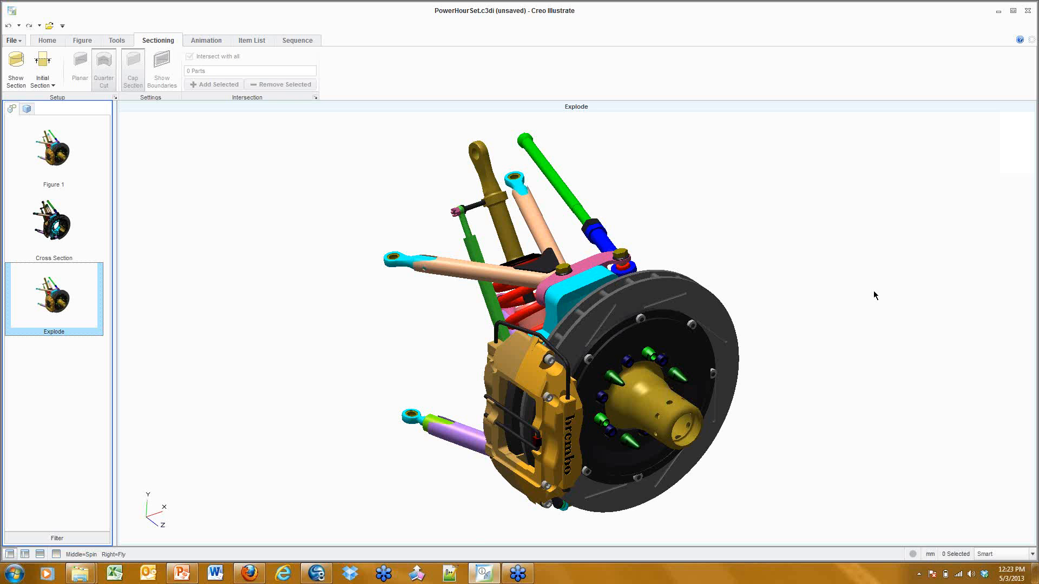
Try translating the wheel hub outward along its axis, well clear of the brake disc
{"action": "middle_click_drag", "start_coordinate": [802, 287], "coordinate": [812, 214], "text": "shift"}
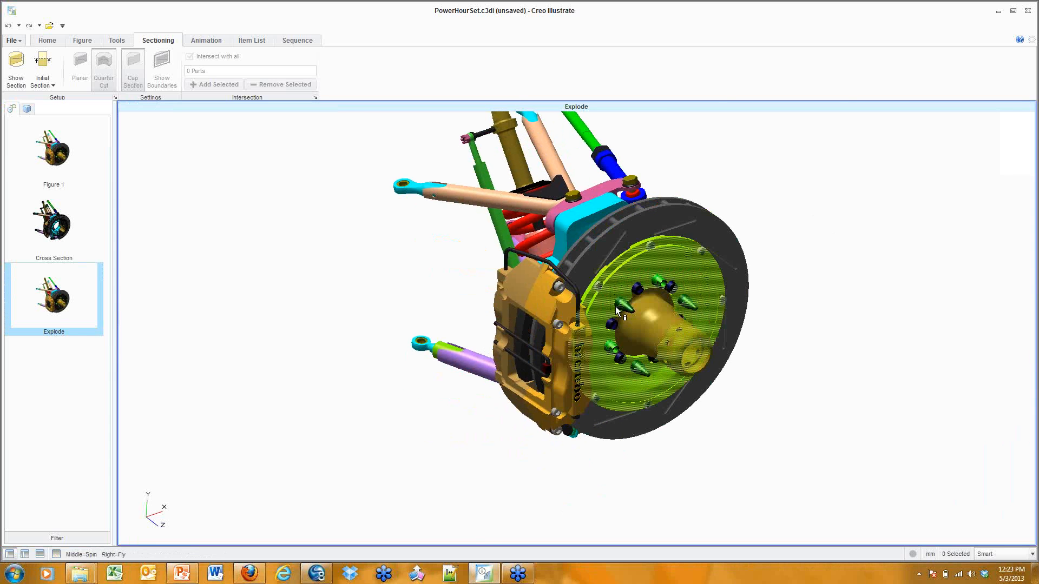
{"action": "left_click", "coordinate": [654, 318]}
{"action": "left_click", "coordinate": [48, 41]}
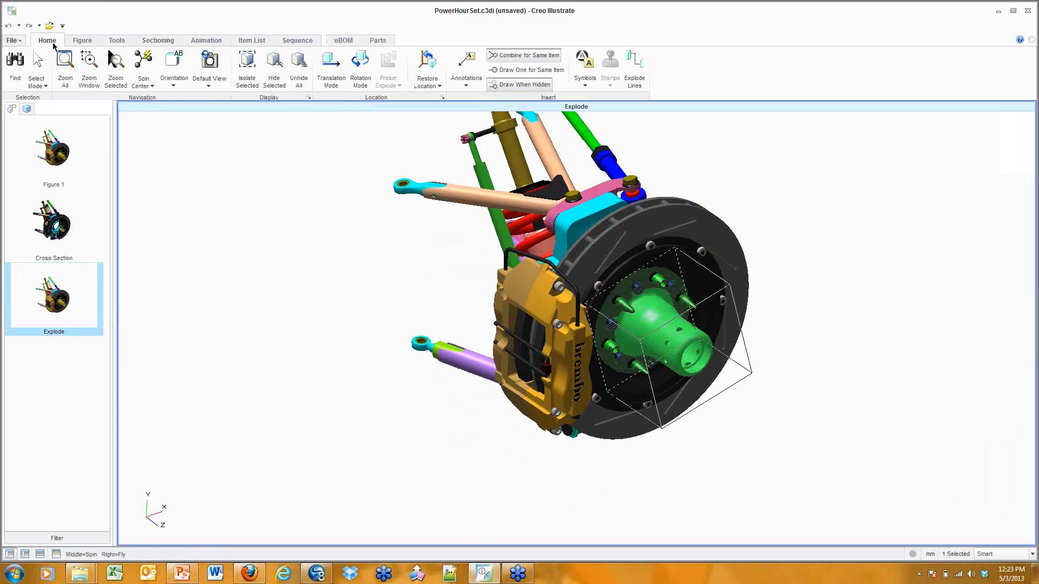
{"action": "left_click", "coordinate": [330, 69]}
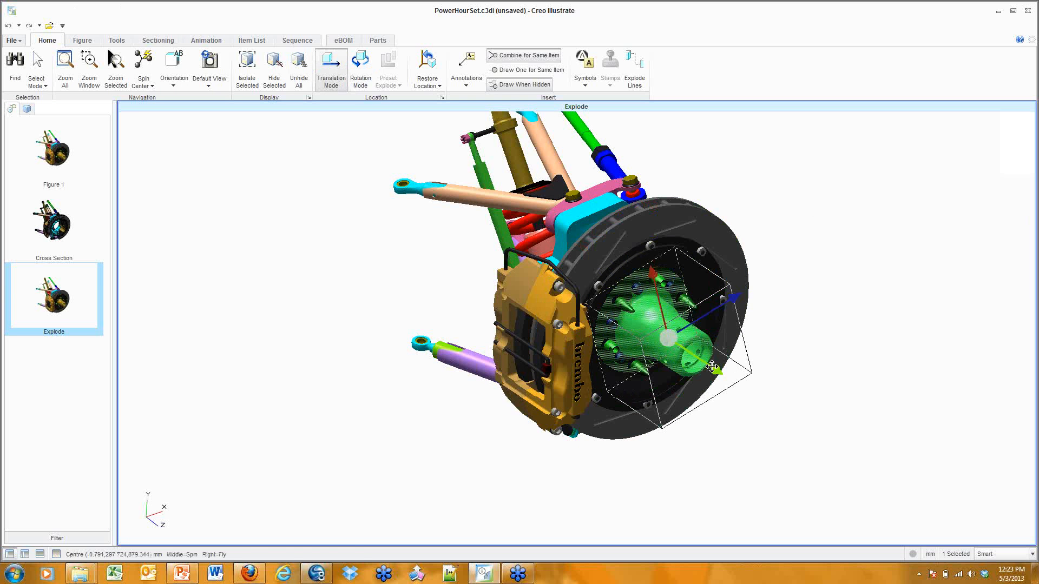
{"action": "left_click_drag", "start_coordinate": [712, 367], "coordinate": [873, 476]}
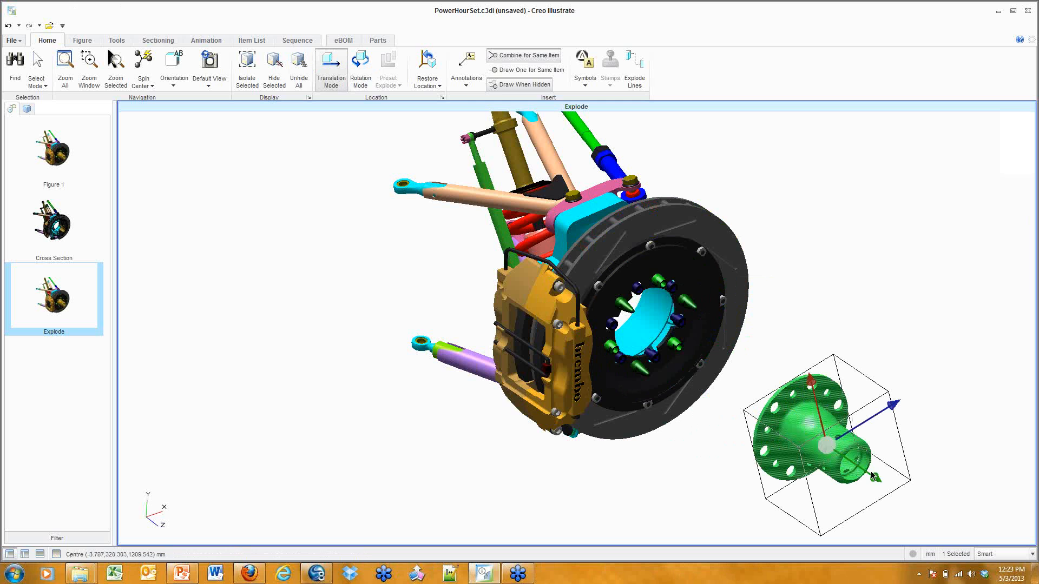
Try rotating the pulled-out hub about one of its axes and restore its original location
{"action": "left_click", "coordinate": [361, 69]}
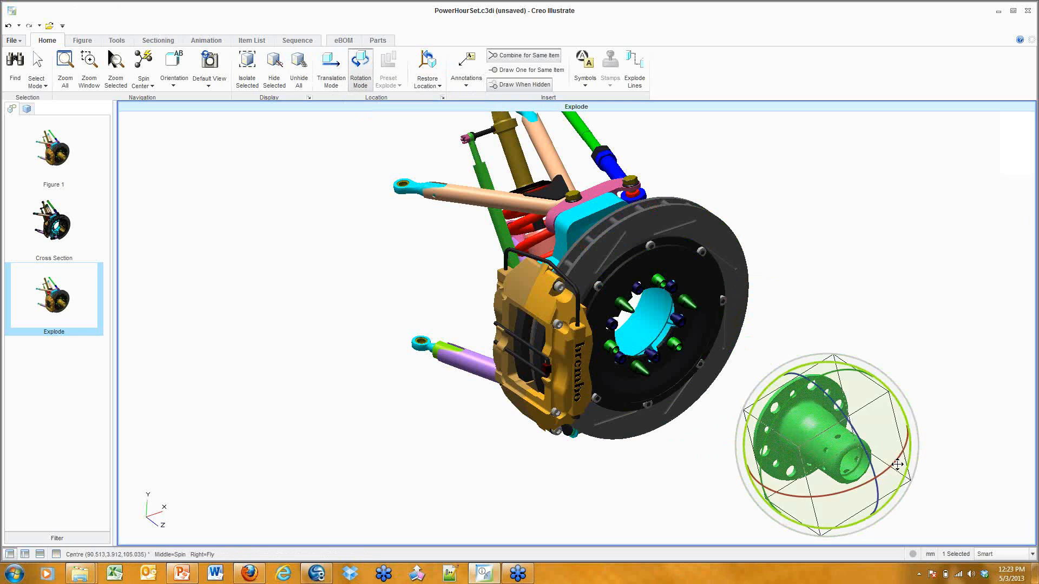
{"action": "left_click_drag", "start_coordinate": [897, 464], "coordinate": [942, 257]}
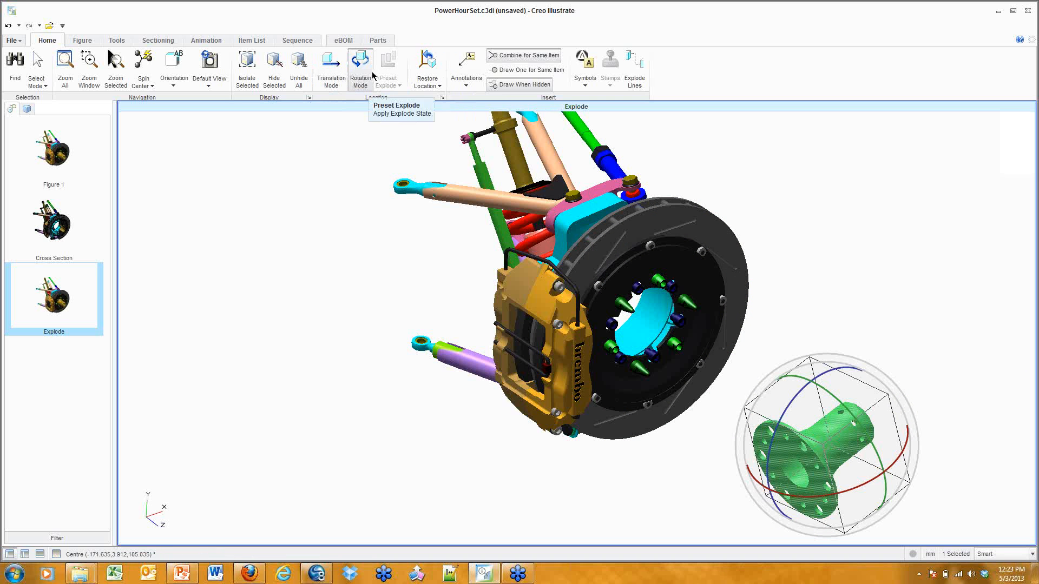
{"action": "left_click", "coordinate": [425, 62]}
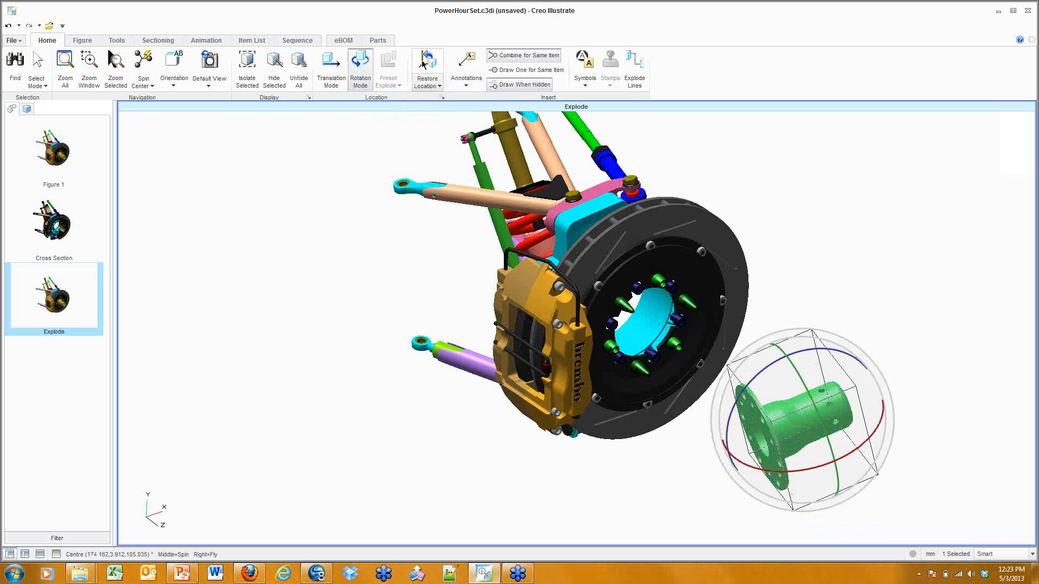
{"action": "left_click", "coordinate": [880, 261]}
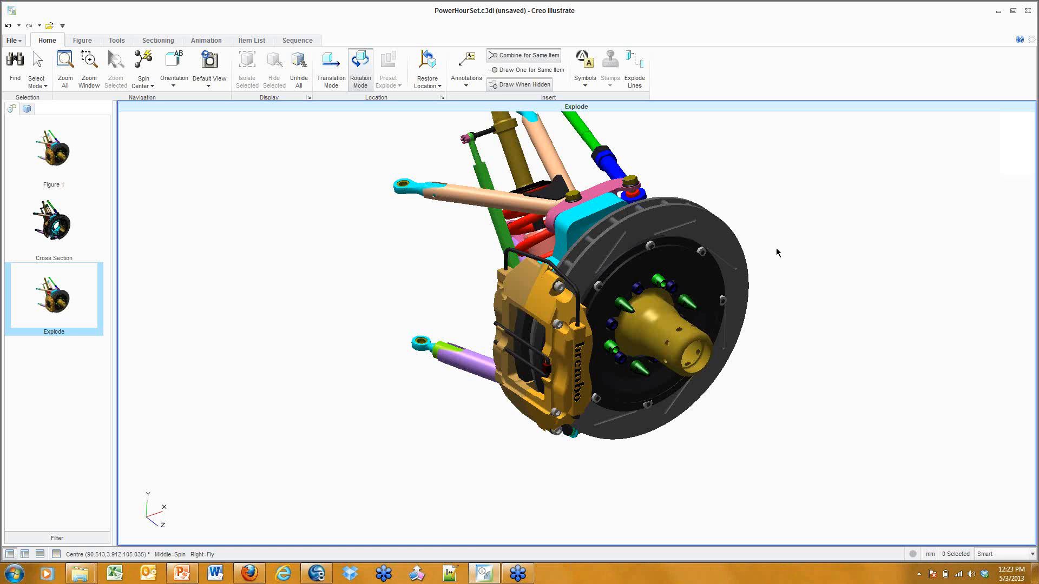
Isolate the brake caliper assembly 4913003.ASM in the Explode figure and return to the list of figures
{"action": "left_click", "coordinate": [553, 300]}
{"action": "left_click", "coordinate": [27, 109]}
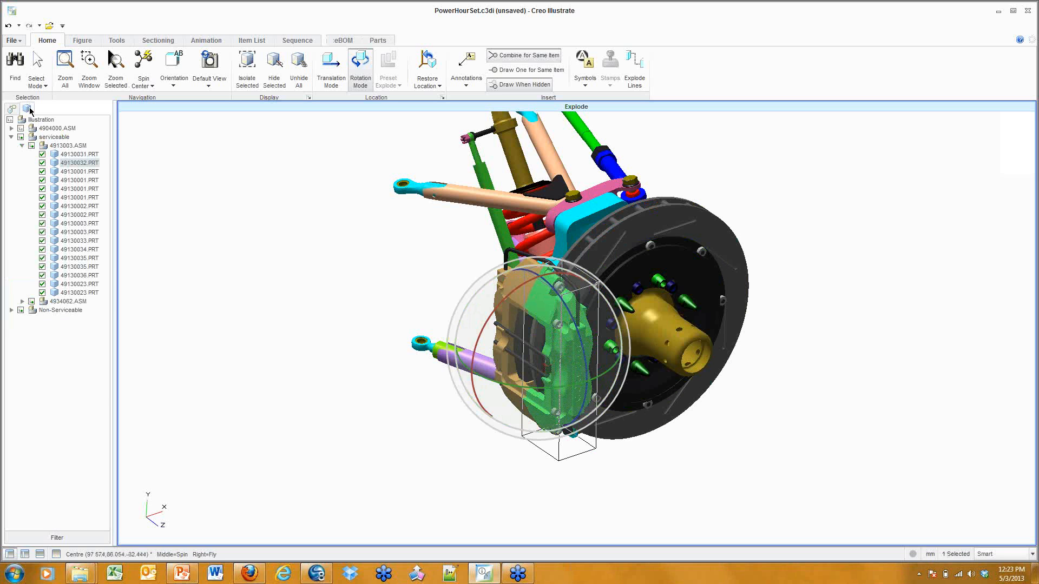
{"action": "left_click", "coordinate": [68, 145]}
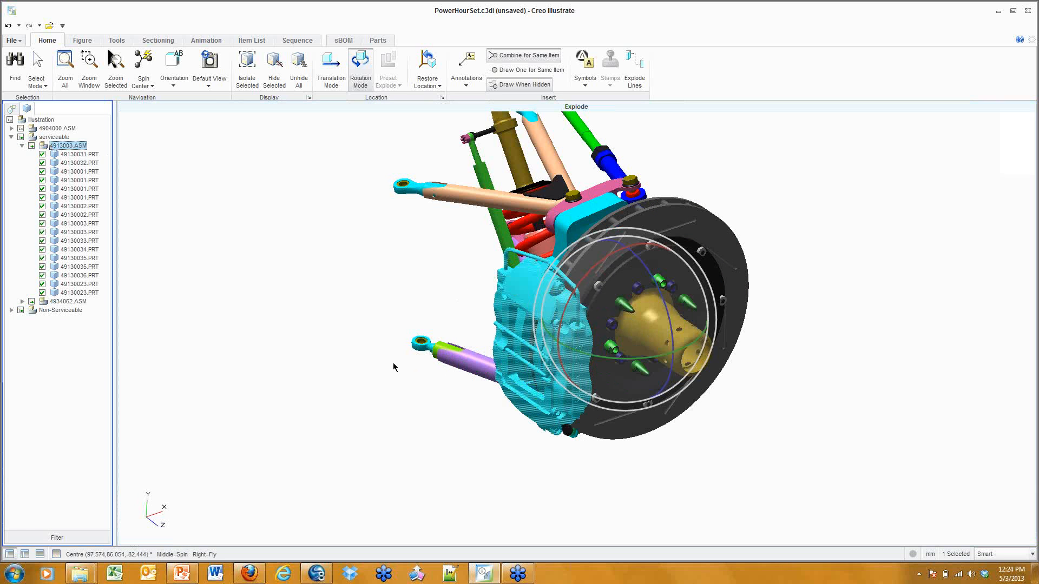
{"action": "right_click", "coordinate": [335, 280]}
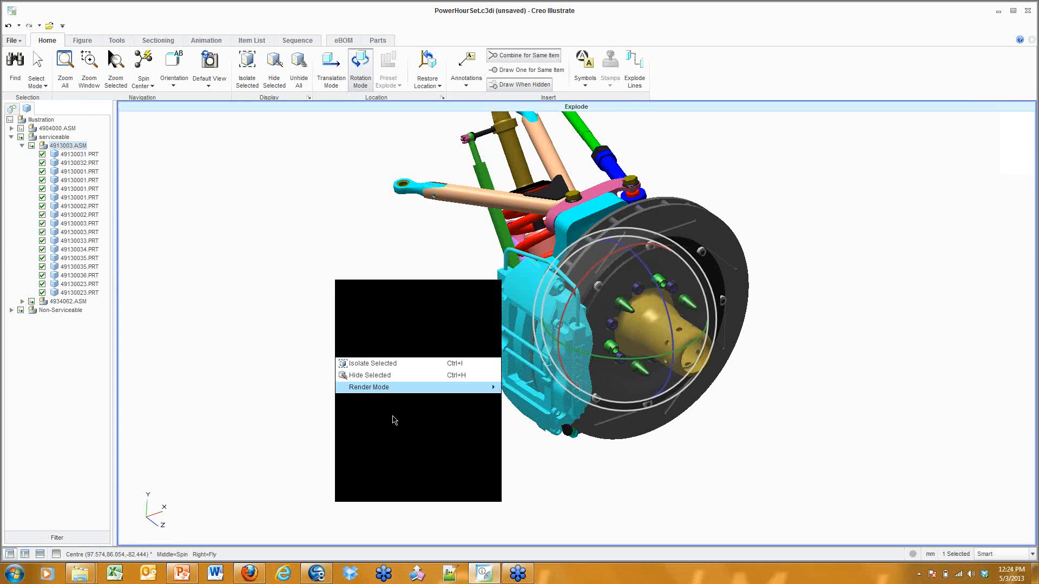
{"action": "left_click", "coordinate": [380, 363]}
{"action": "left_click", "coordinate": [362, 376]}
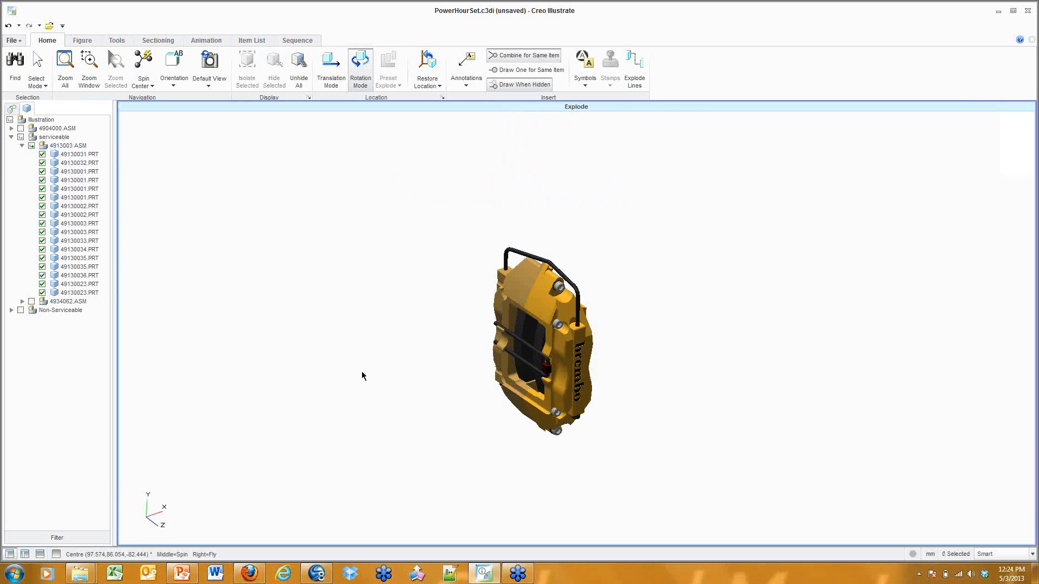
{"action": "left_click", "coordinate": [10, 110]}
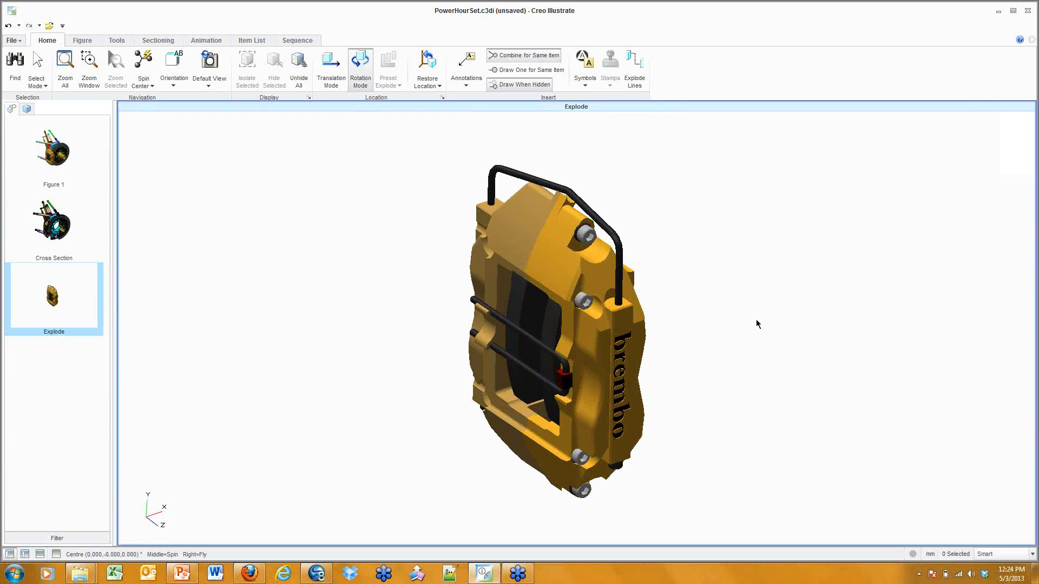
Translate the small red clip out of the caliper along X to about -440 mm and add an explode line for it
{"action": "left_click", "coordinate": [561, 381]}
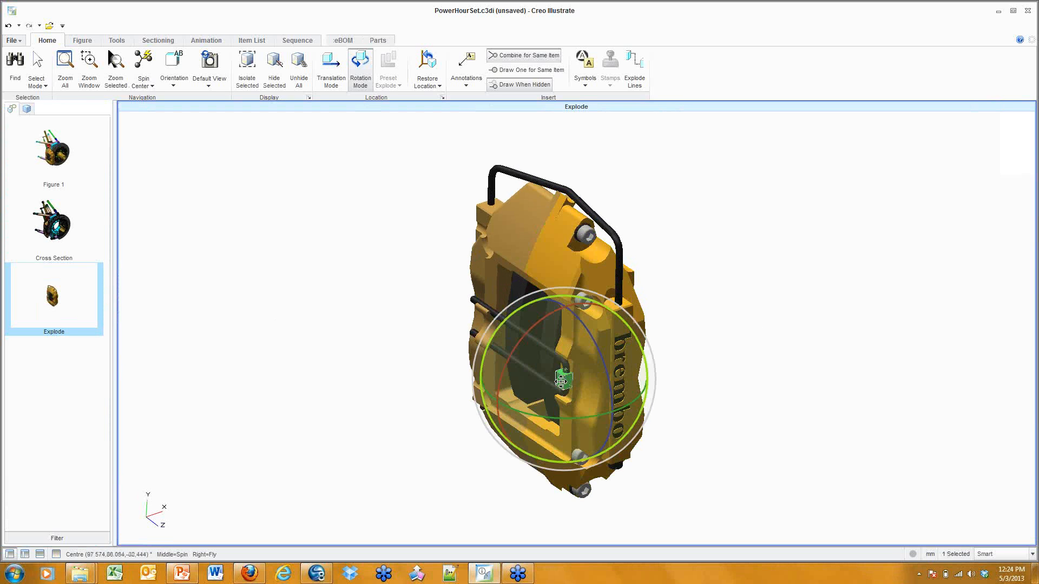
{"action": "left_click", "coordinate": [330, 66]}
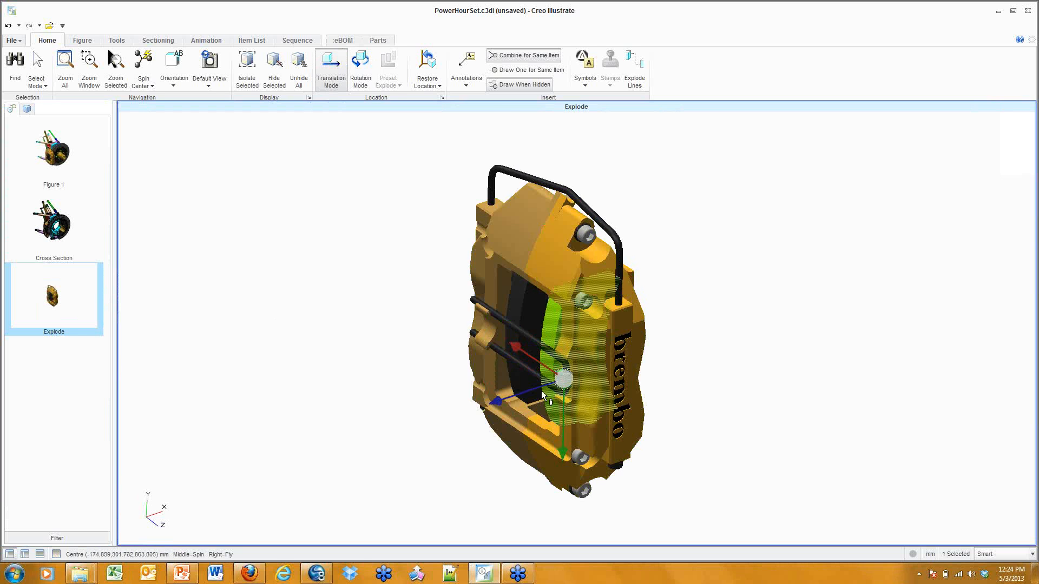
{"action": "left_click_drag", "start_coordinate": [544, 396], "coordinate": [205, 454]}
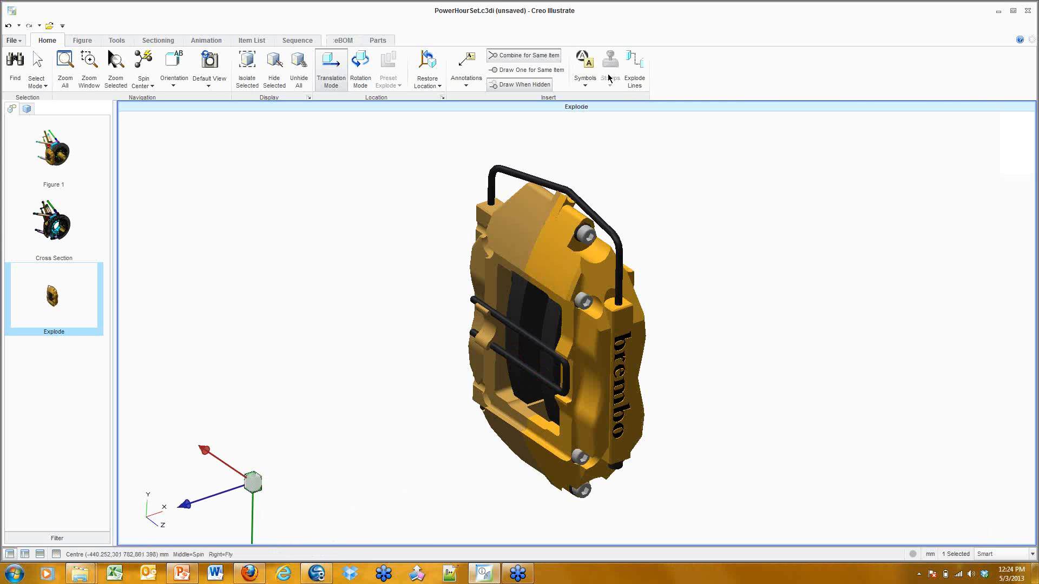
{"action": "left_click", "coordinate": [637, 66]}
{"action": "left_click", "coordinate": [749, 227]}
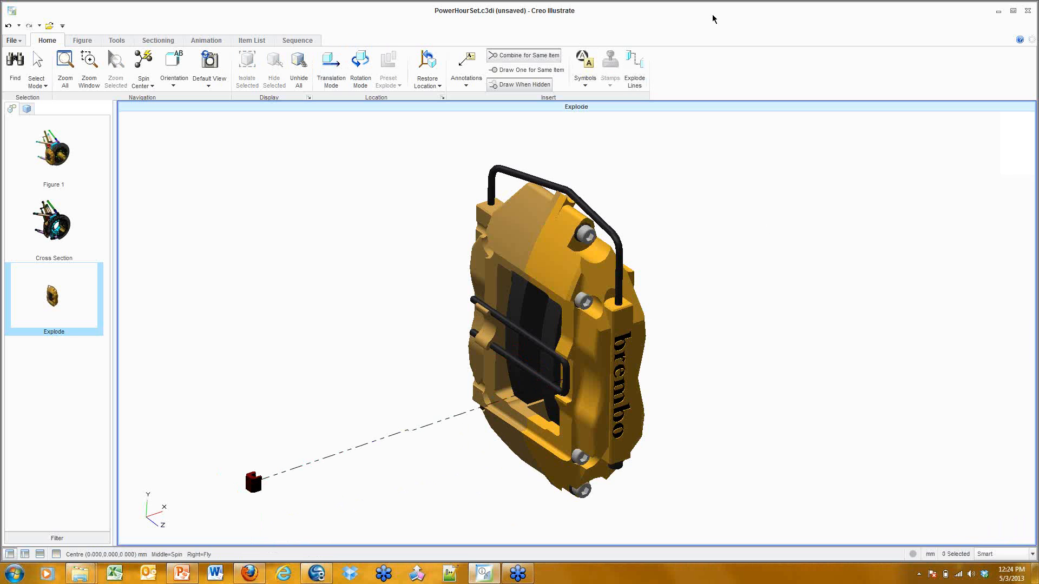
Translate the black U-shaped retaining pin out of the caliper along Z to about 1143 mm and clear the selection
{"action": "left_click", "coordinate": [543, 350]}
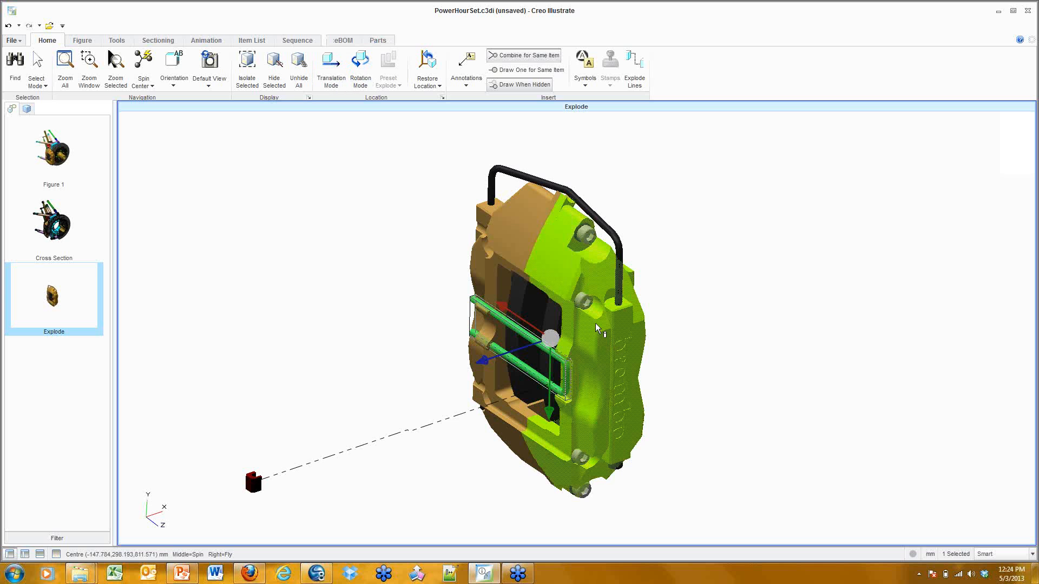
{"action": "left_click_drag", "start_coordinate": [541, 332], "coordinate": [831, 472]}
{"action": "left_click", "coordinate": [818, 385]}
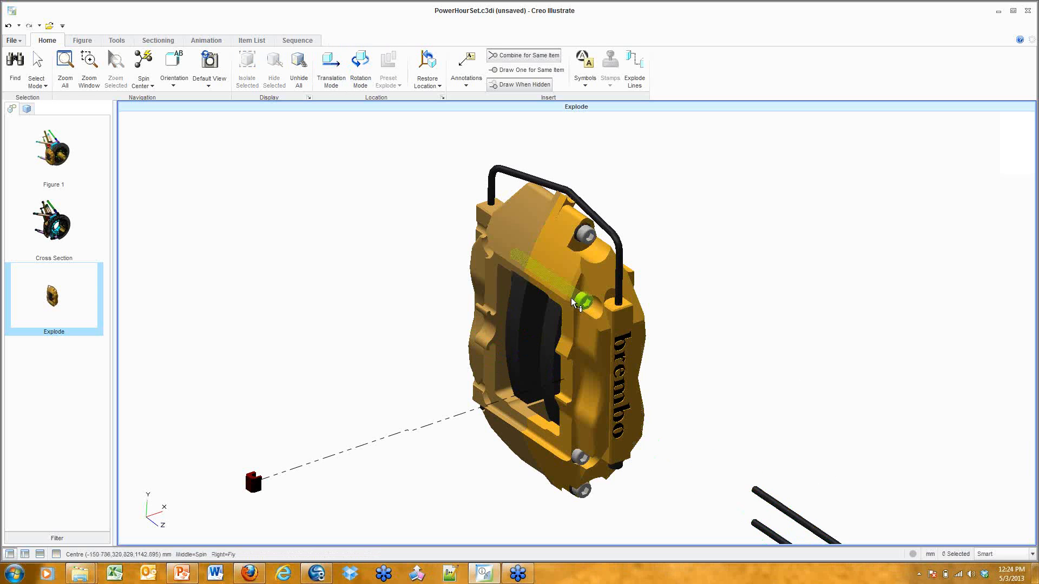
Translate both brake pads together out of the caliper along X to about -361 mm and clear the selection
{"action": "left_click", "coordinate": [558, 344]}
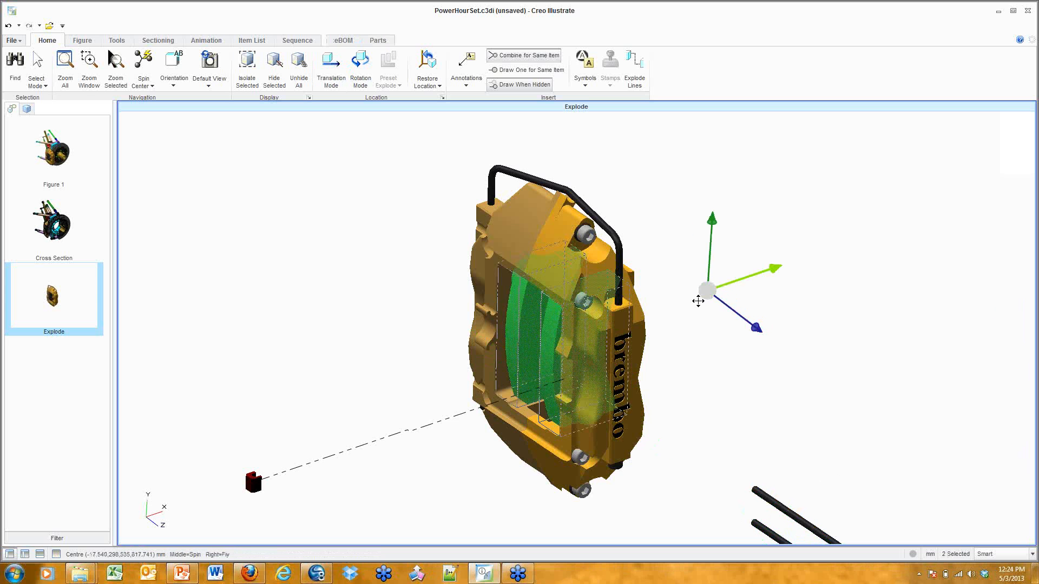
{"action": "left_click_drag", "start_coordinate": [713, 288], "coordinate": [330, 408]}
{"action": "left_click", "coordinate": [379, 285]}
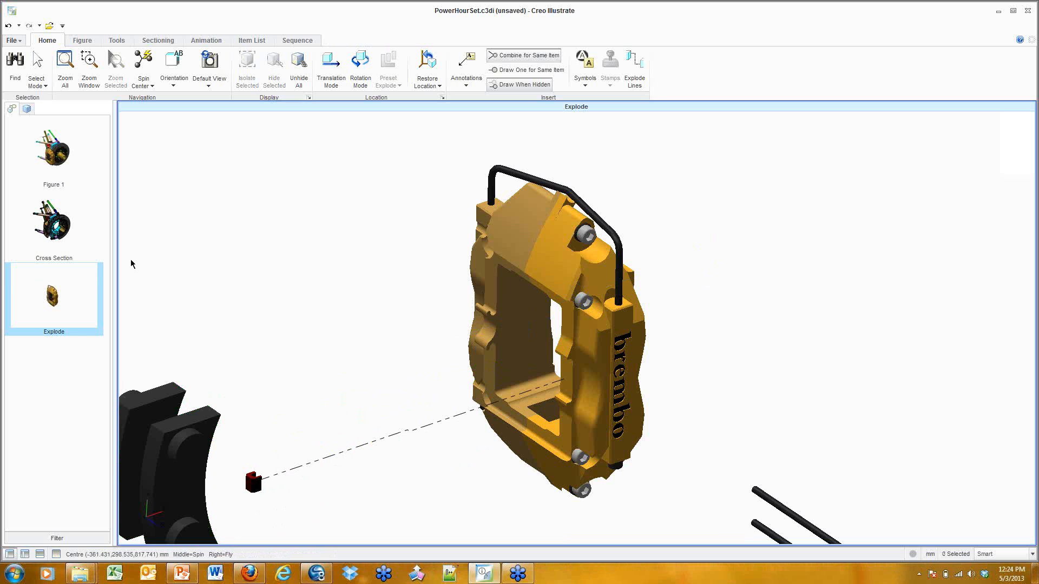
Unhide the whole Illustration so the suspension assembly is shown together with the exploded caliper parts
{"action": "left_click", "coordinate": [26, 108]}
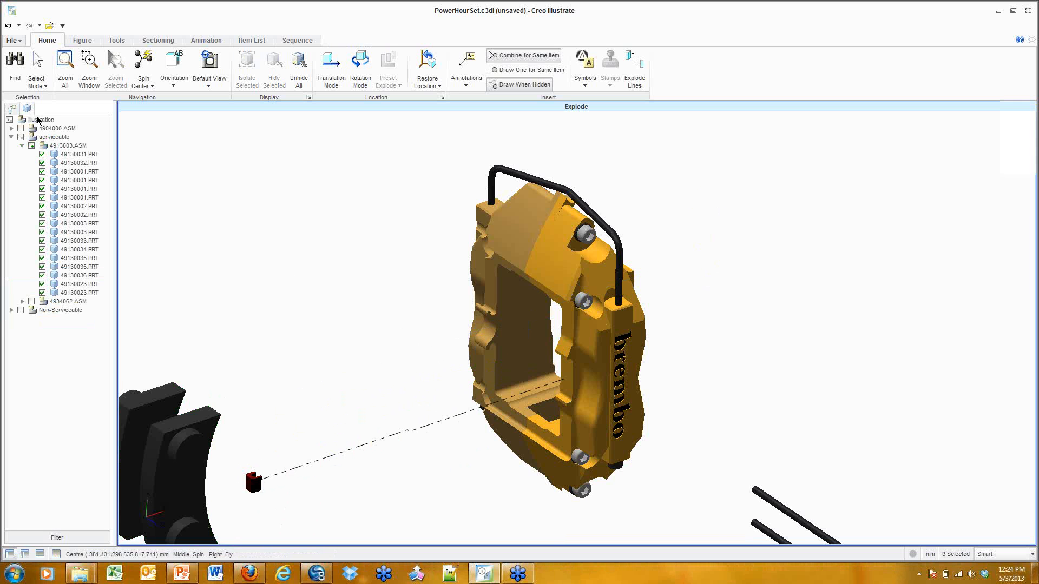
{"action": "left_click", "coordinate": [31, 119]}
{"action": "right_click", "coordinate": [35, 119]}
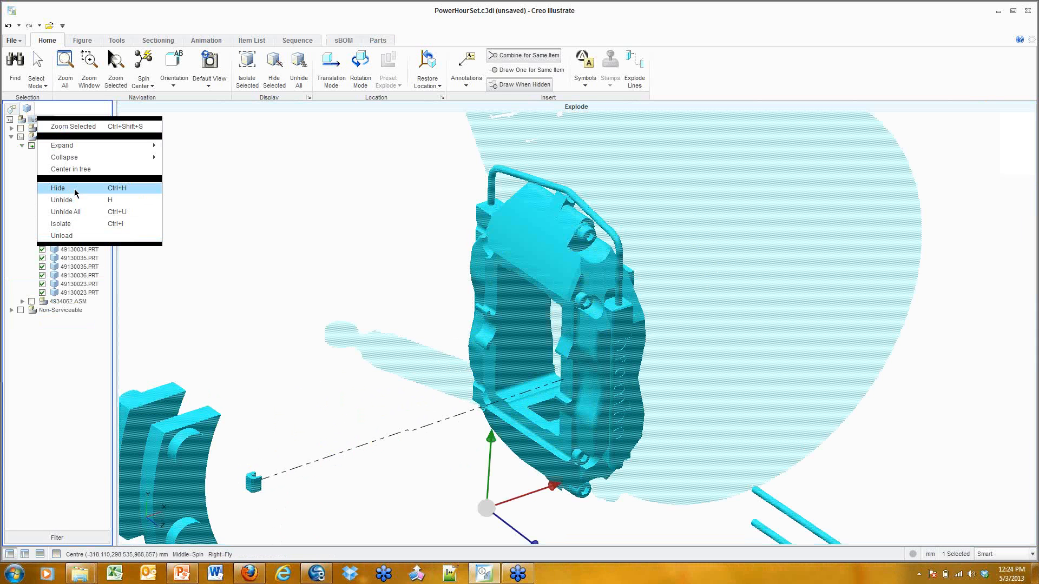
{"action": "left_click", "coordinate": [64, 199]}
{"action": "left_click", "coordinate": [285, 234]}
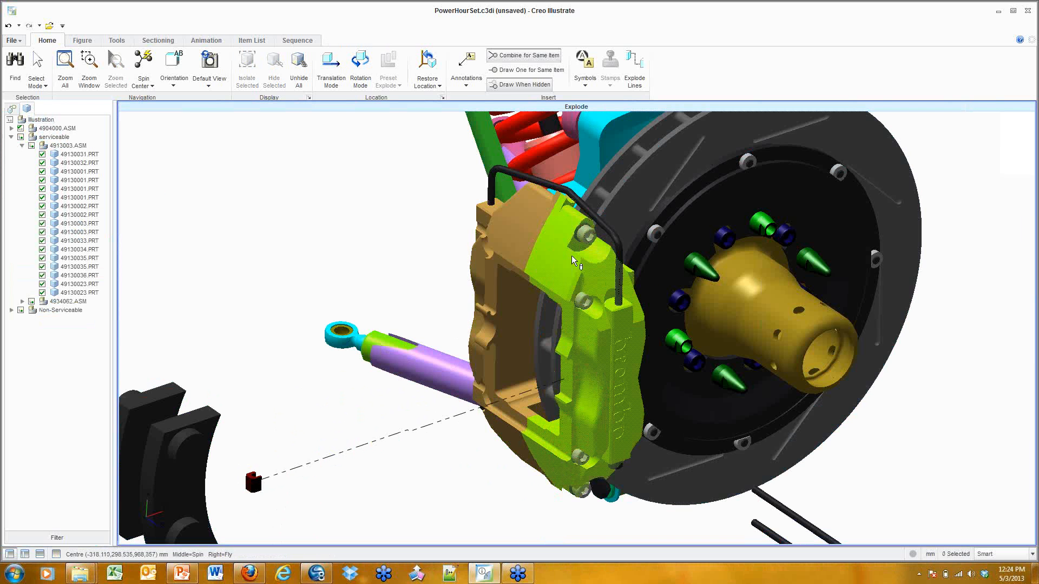
{"action": "scroll", "coordinate": [572, 255], "scroll_direction": "down", "scroll_amount": 3}
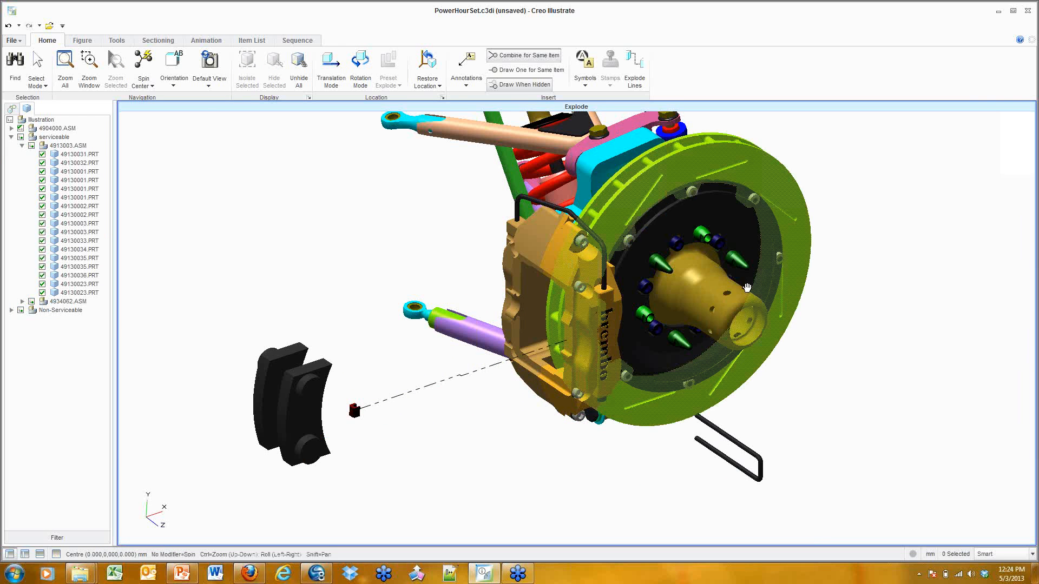
Translate the six 49130004.PRT nuts together out of the hub along Z to about 1343 mm and add explode lines for them
{"action": "middle_click_drag", "start_coordinate": [747, 287], "coordinate": [625, 279], "text": "shift"}
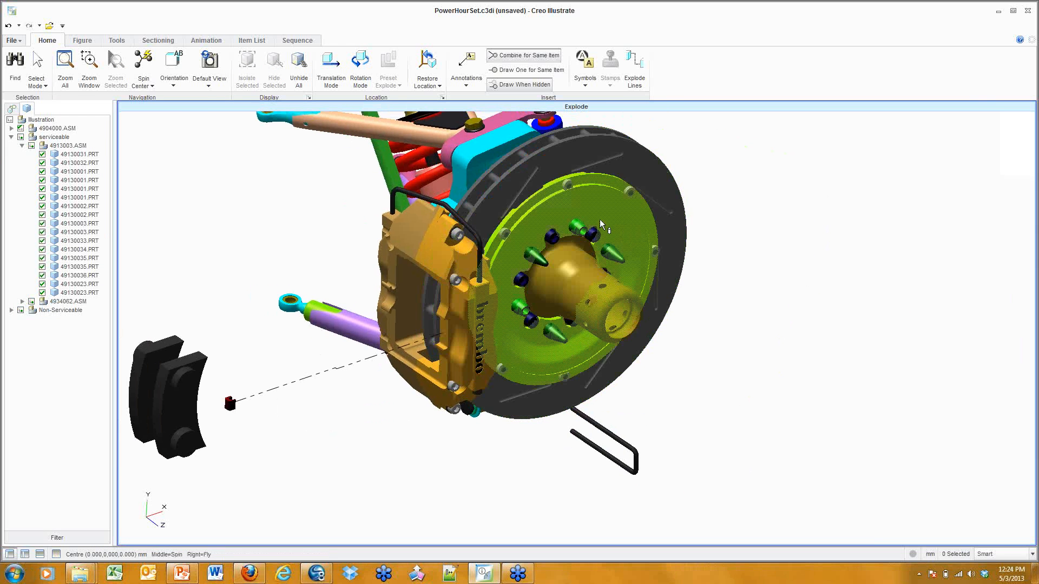
{"action": "left_click", "coordinate": [550, 238]}
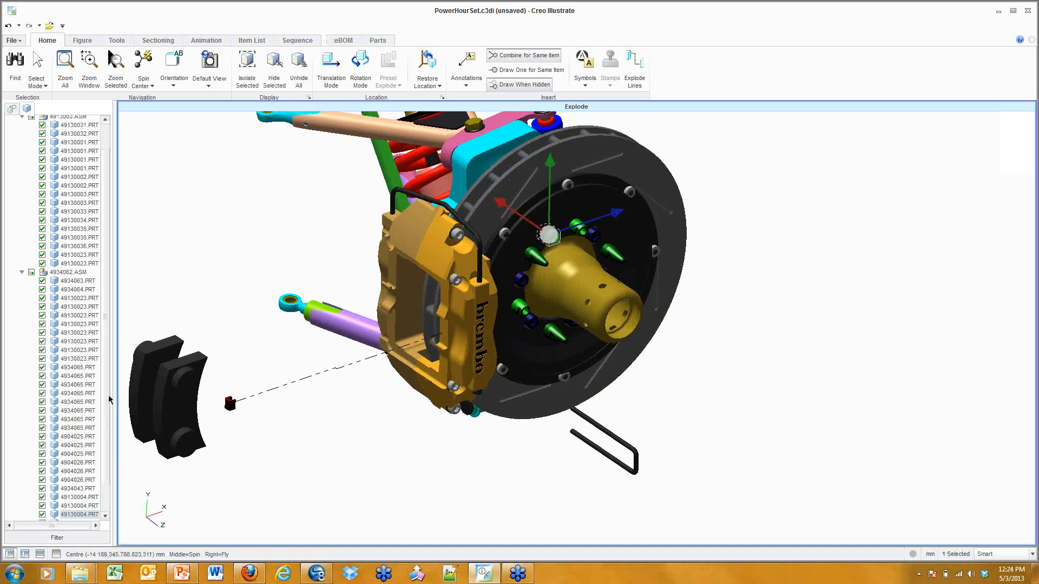
{"action": "scroll", "coordinate": [106, 400], "scroll_direction": "down", "scroll_amount": 3}
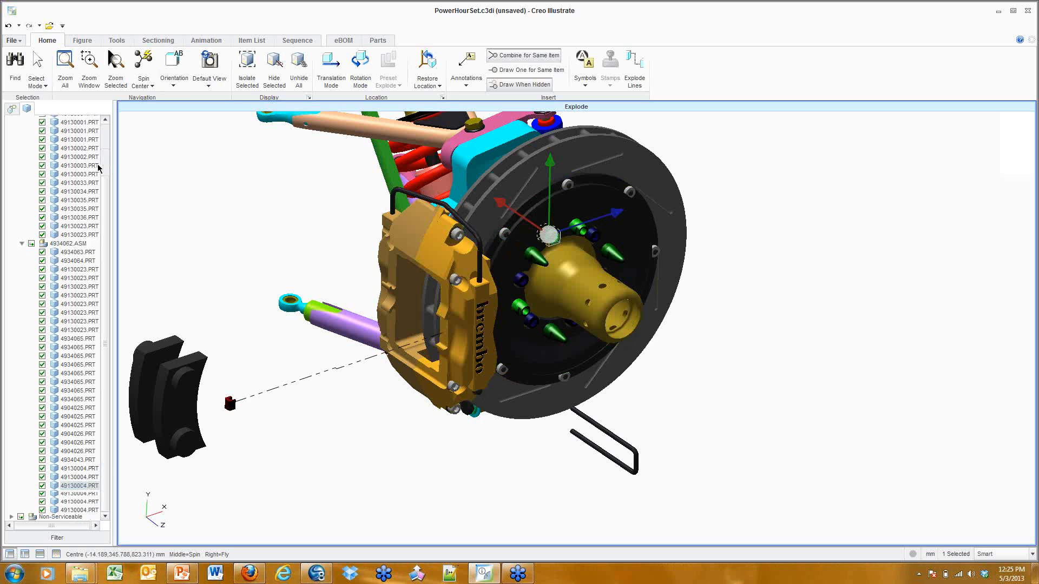
{"action": "scroll", "coordinate": [106, 136], "scroll_direction": "up", "scroll_amount": 3}
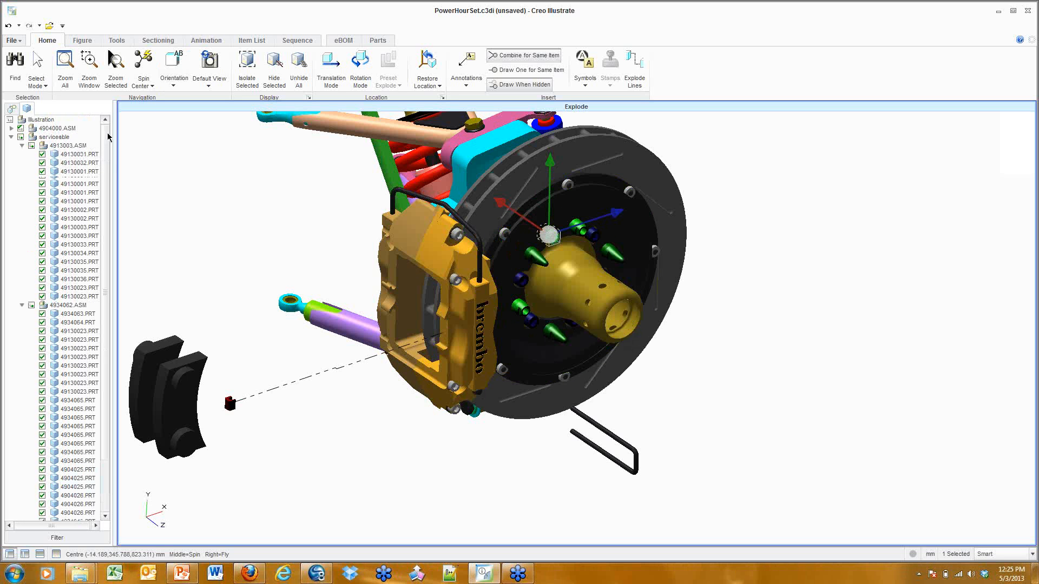
{"action": "scroll", "coordinate": [108, 136], "scroll_direction": "down", "scroll_amount": 2}
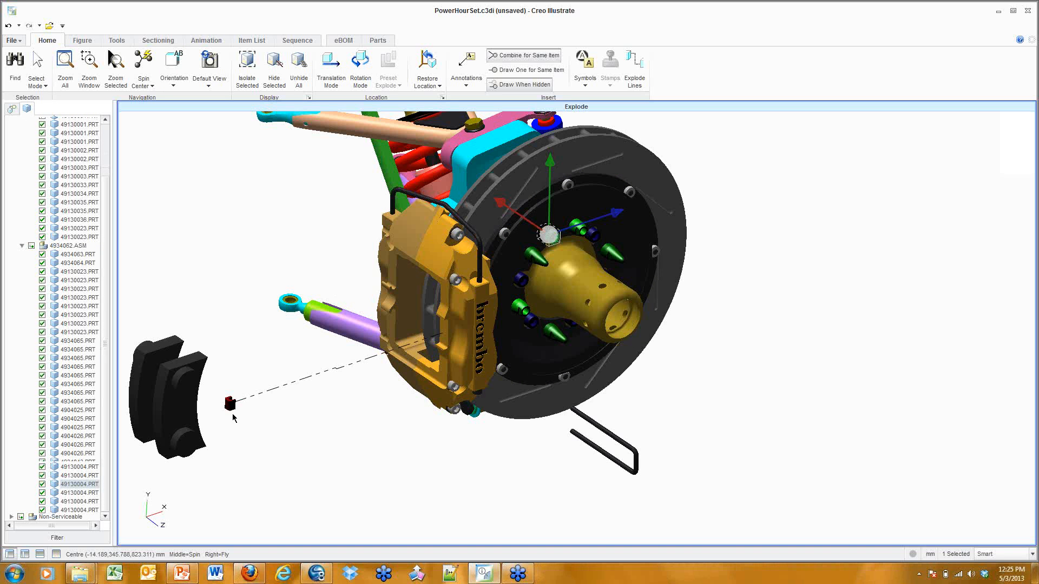
{"action": "left_click", "coordinate": [88, 465]}
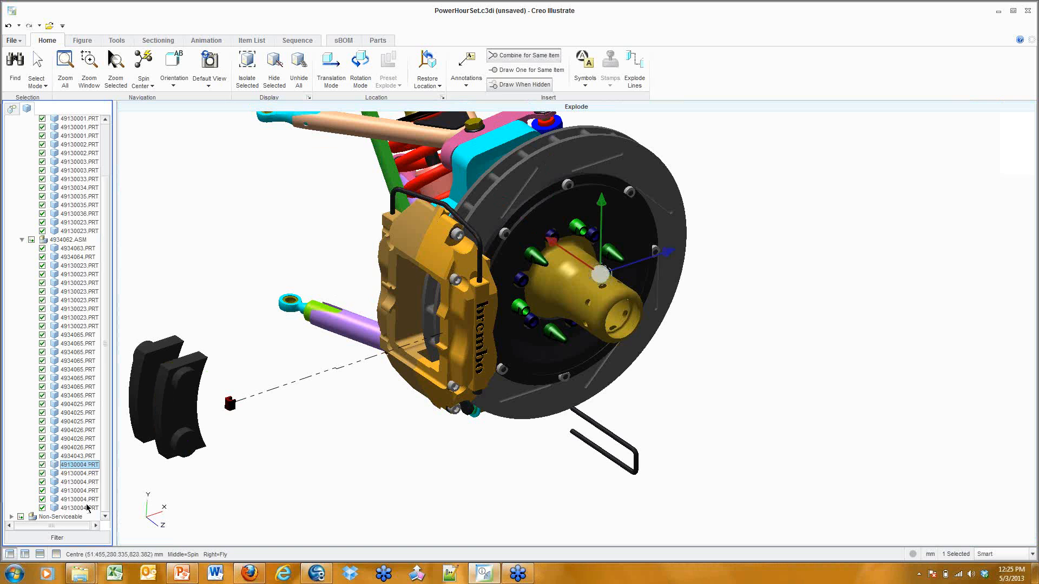
{"action": "left_click", "coordinate": [87, 508], "text": "shift"}
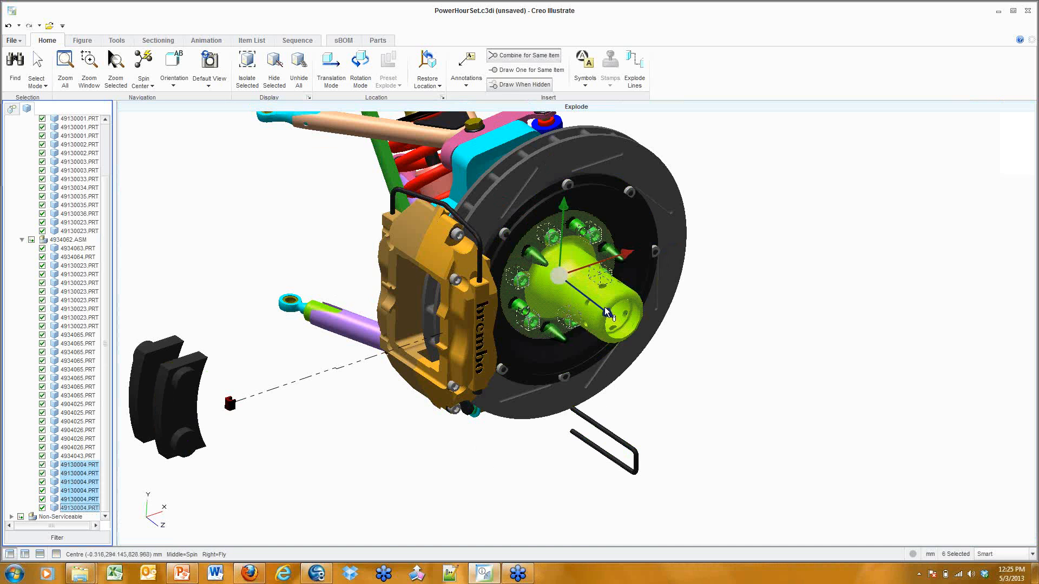
{"action": "left_click_drag", "start_coordinate": [607, 312], "coordinate": [940, 529]}
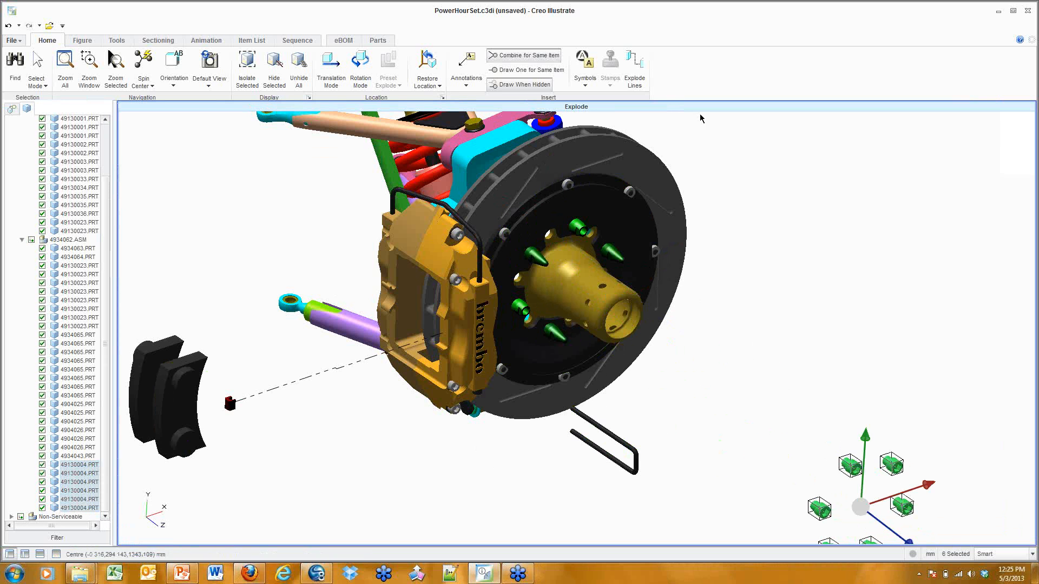
{"action": "left_click", "coordinate": [634, 76]}
{"action": "left_click", "coordinate": [873, 344]}
{"action": "scroll", "coordinate": [874, 345], "scroll_direction": "down", "scroll_amount": 1}
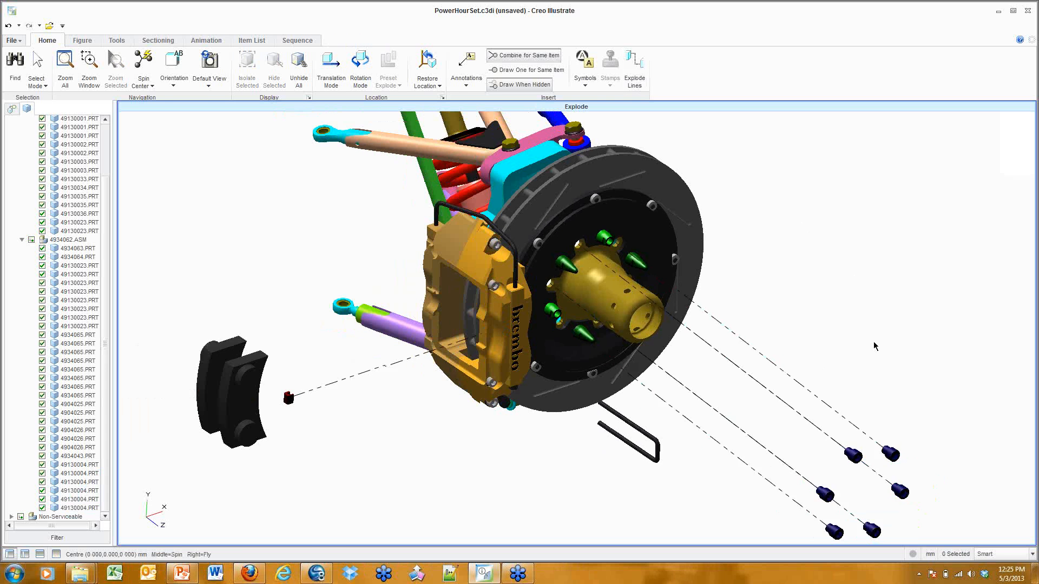
Translate the black disc centre 4934064.PRT off the hub along its axis to about 1649 mm in Z and clear the selection
{"action": "scroll", "coordinate": [874, 344], "scroll_direction": "down", "scroll_amount": 1}
{"action": "middle_click_drag", "start_coordinate": [875, 343], "coordinate": [774, 253], "text": "shift"}
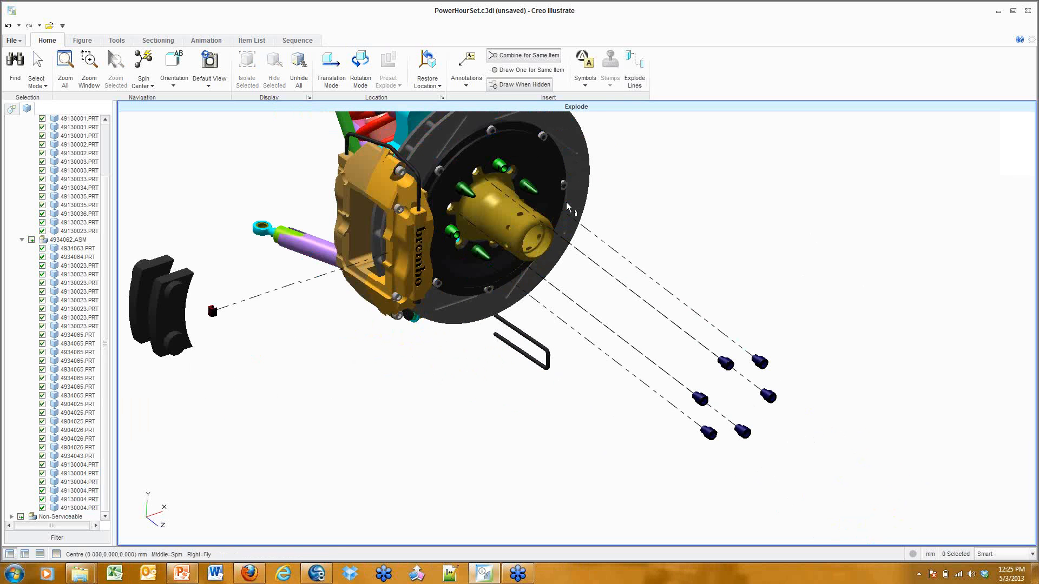
{"action": "left_click", "coordinate": [532, 174]}
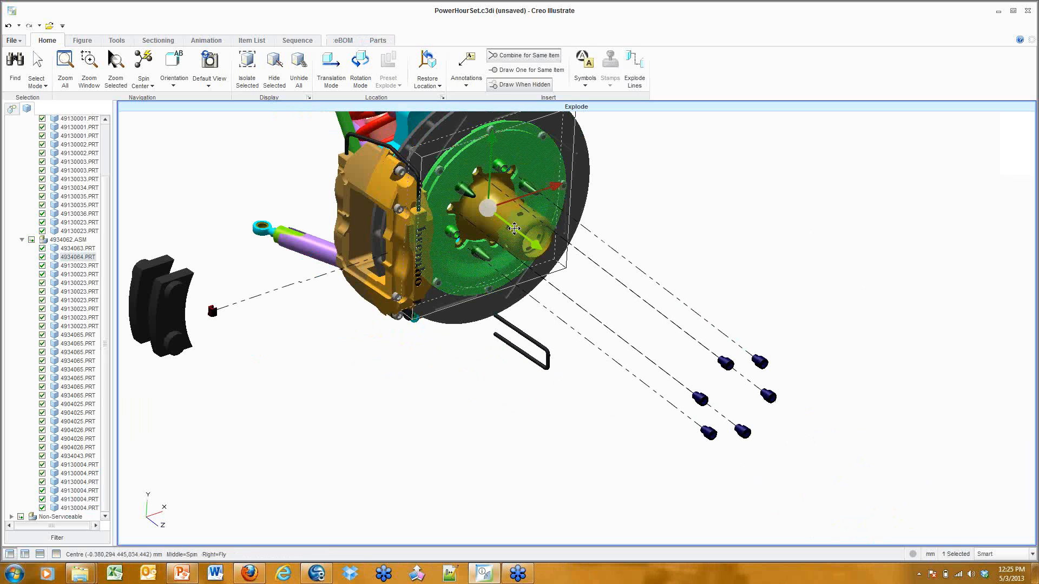
{"action": "left_click_drag", "start_coordinate": [514, 228], "coordinate": [895, 505]}
{"action": "left_click", "coordinate": [844, 213]}
{"action": "scroll", "coordinate": [820, 229], "scroll_direction": "down", "scroll_amount": 1}
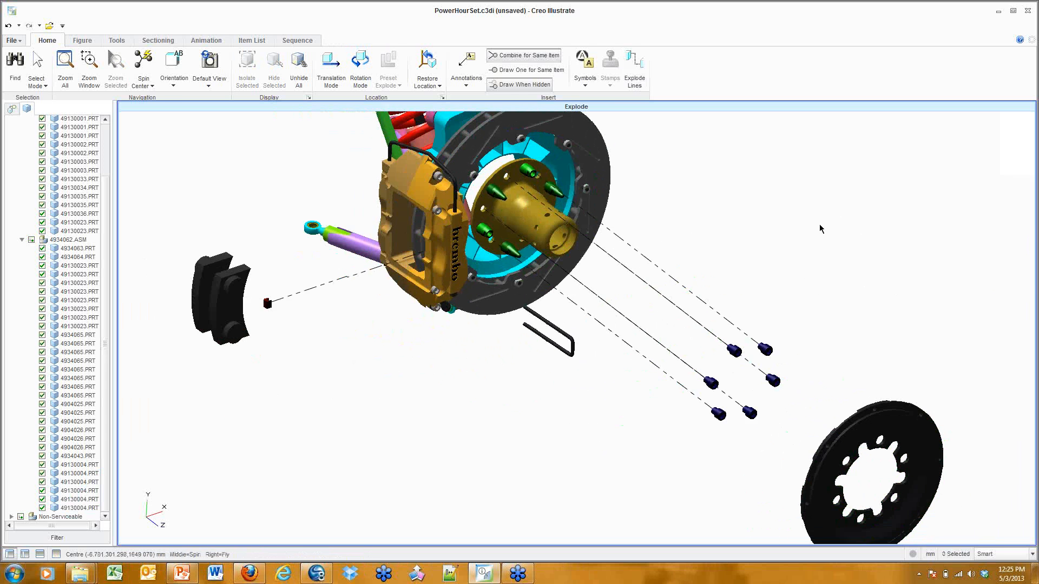
Translate the gold hub 4934043.PRT out of the brake disc along its axis to about 1141 mm in Z and clear the selection
{"action": "middle_click_drag", "start_coordinate": [827, 194], "coordinate": [579, 115]}
{"action": "left_click", "coordinate": [376, 159]}
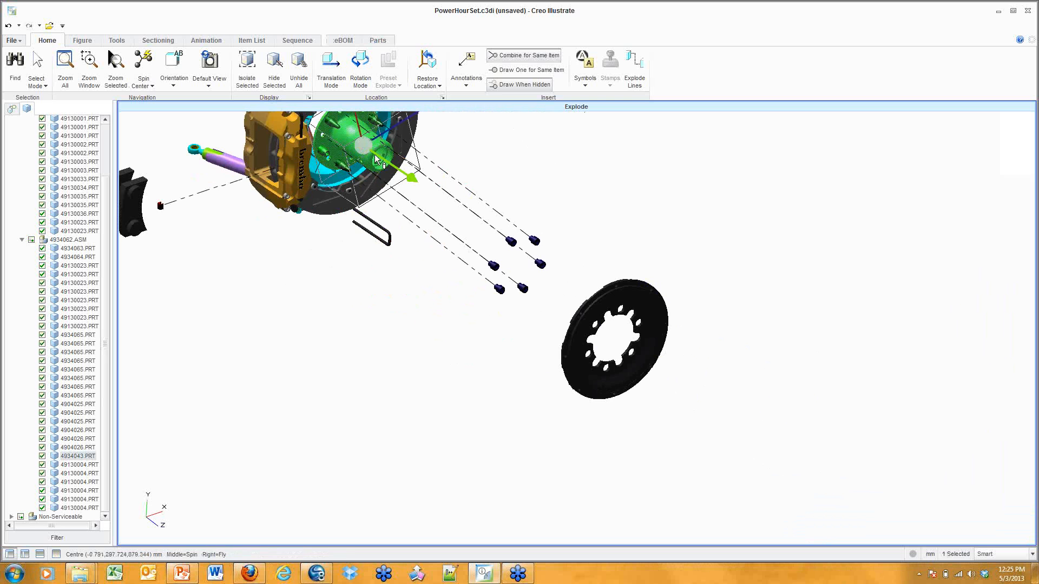
{"action": "middle_click_drag", "start_coordinate": [376, 160], "coordinate": [483, 307], "text": "shift"}
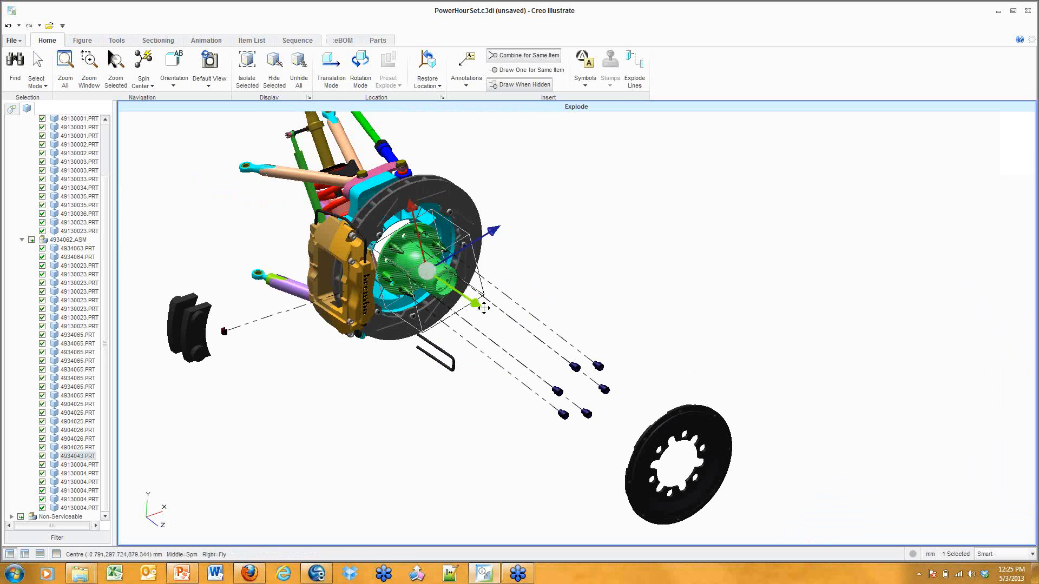
{"action": "left_click_drag", "start_coordinate": [483, 308], "coordinate": [556, 361]}
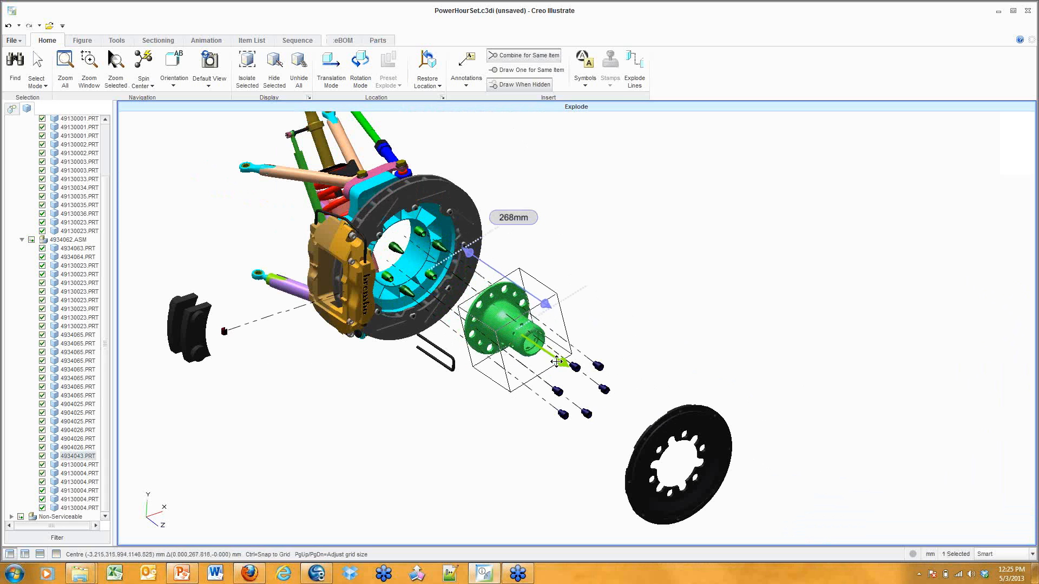
{"action": "left_click_drag", "start_coordinate": [557, 361], "coordinate": [558, 360]}
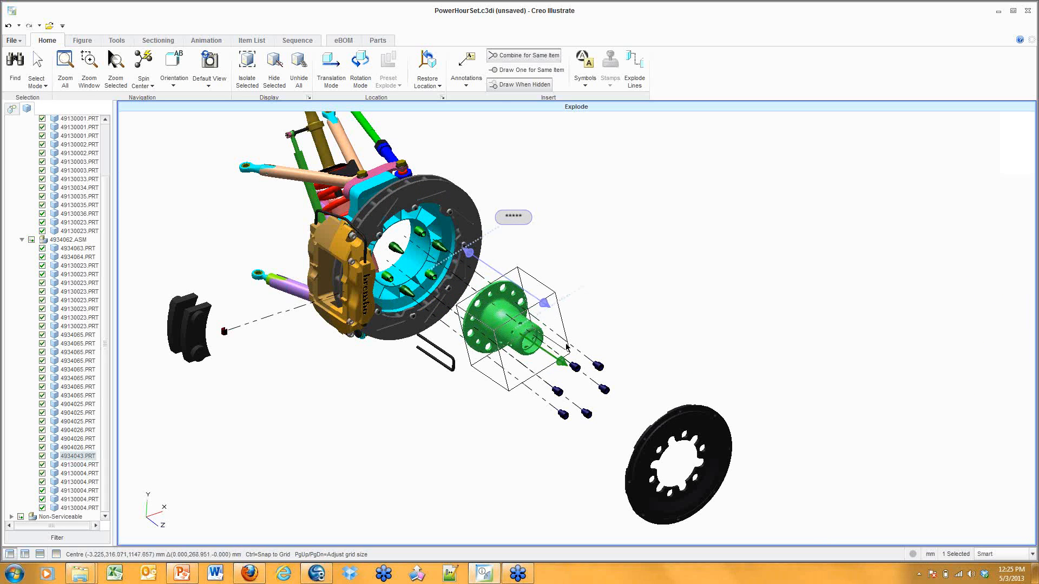
{"action": "left_click", "coordinate": [653, 238]}
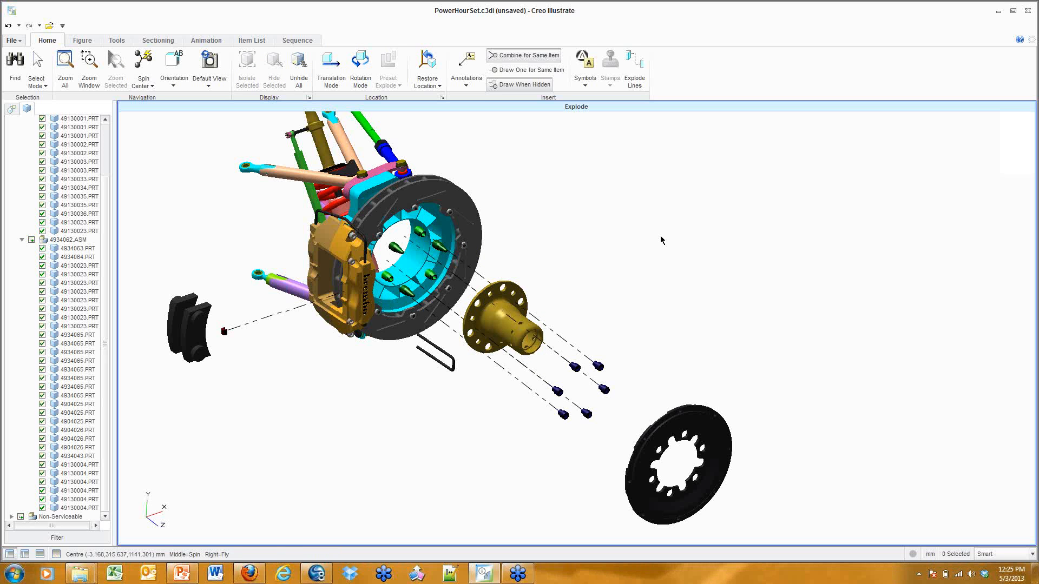
{"action": "middle_click_drag", "start_coordinate": [661, 240], "coordinate": [735, 252]}
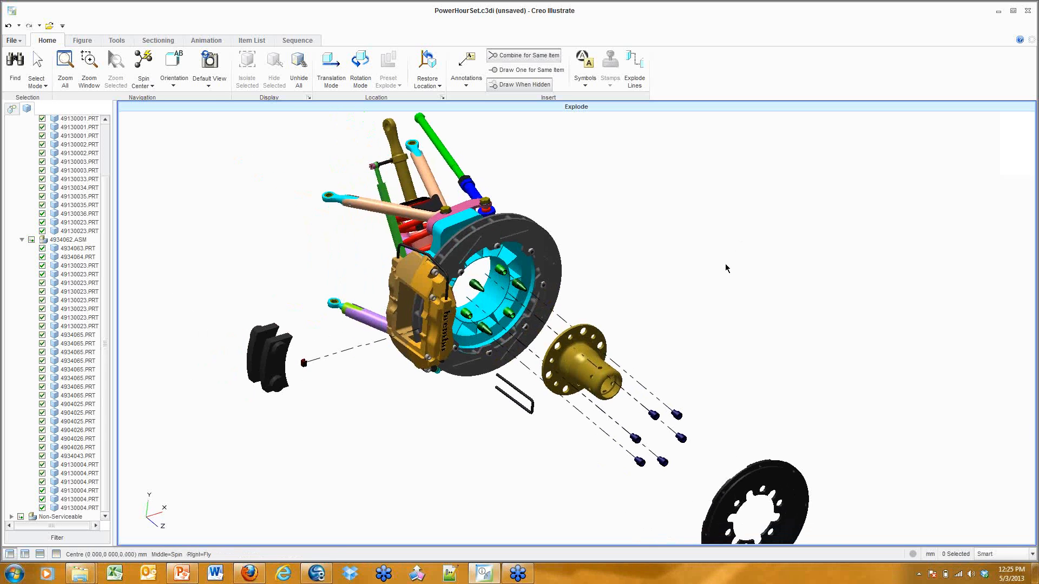
{"action": "scroll", "coordinate": [725, 264], "scroll_direction": "down", "scroll_amount": 2}
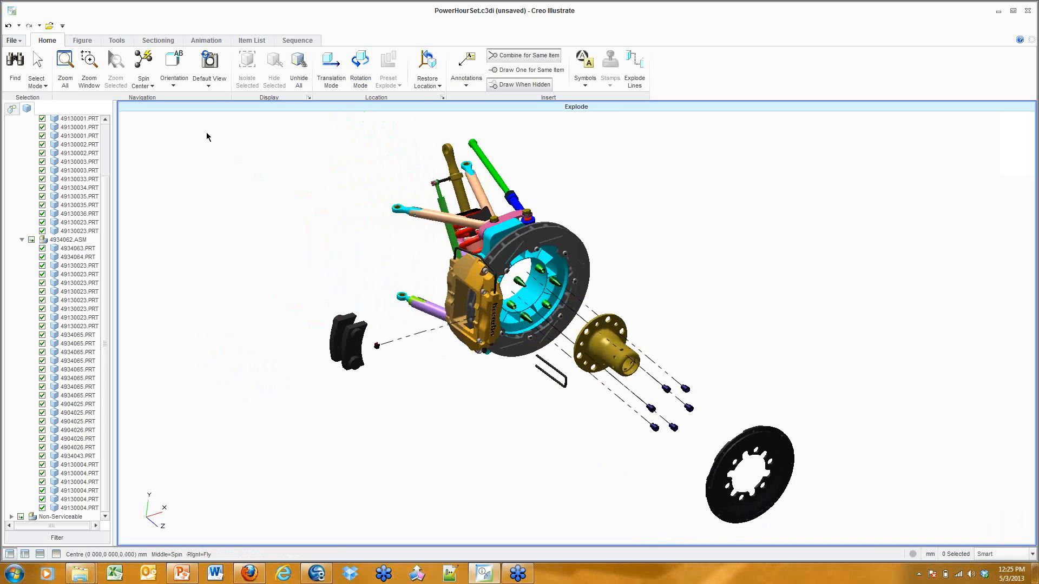
Return to the list of figures, switch to Figure 1 and duplicate it
{"action": "left_click", "coordinate": [14, 111]}
{"action": "left_click", "coordinate": [43, 290]}
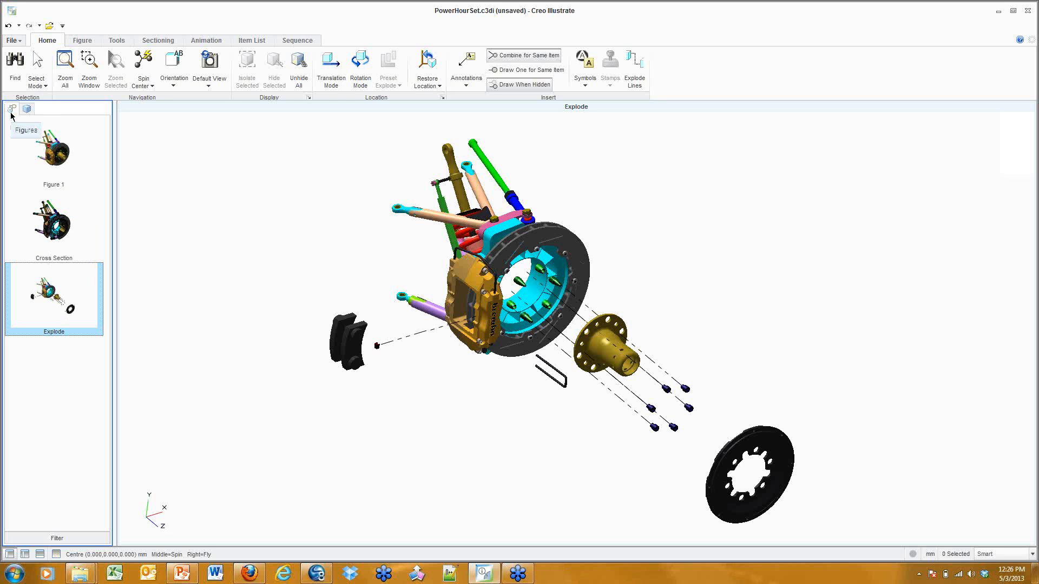
{"action": "left_click", "coordinate": [54, 157]}
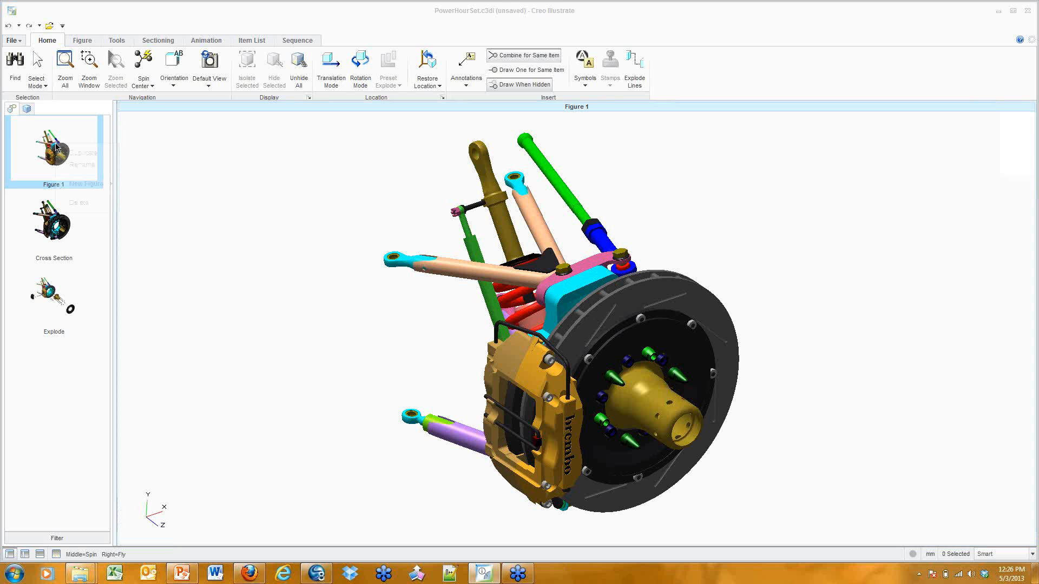
{"action": "right_click", "coordinate": [56, 146]}
{"action": "left_click", "coordinate": [81, 153]}
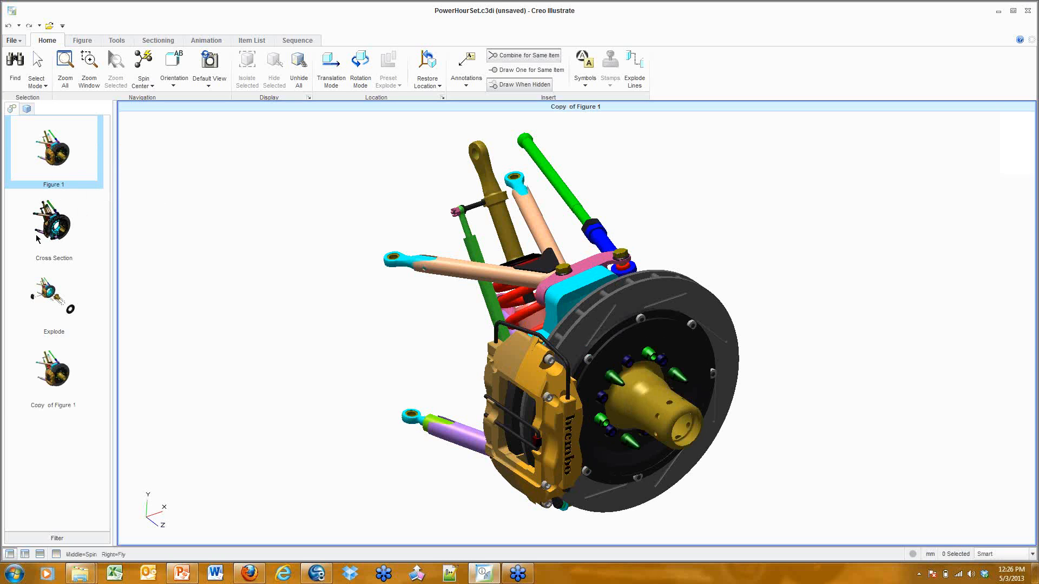
Rename the duplicated figure as Sequence
{"action": "right_click", "coordinate": [61, 385]}
{"action": "left_click", "coordinate": [88, 406]}
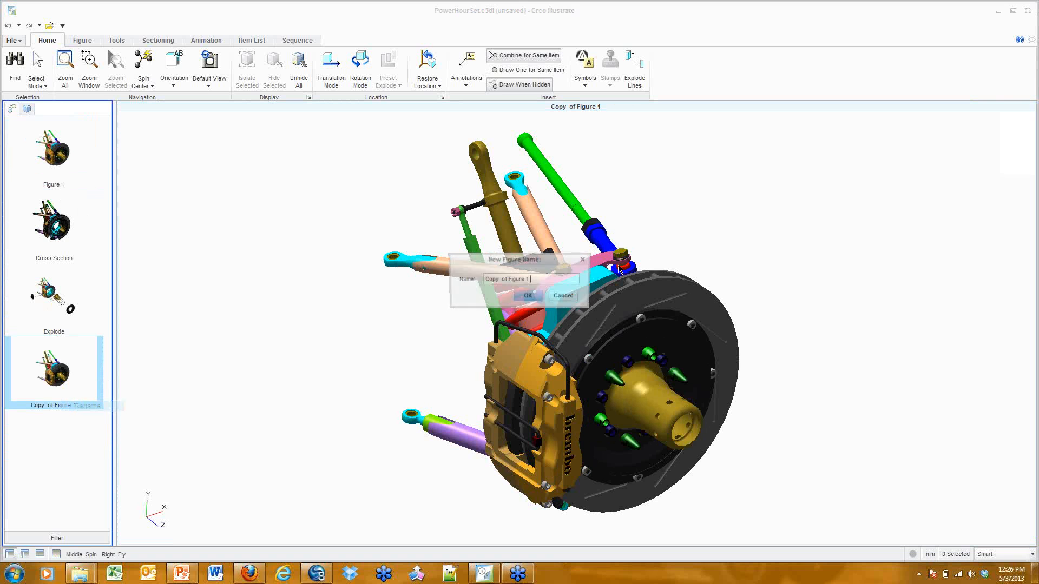
{"action": "left_click_drag", "start_coordinate": [547, 279], "coordinate": [464, 273]}
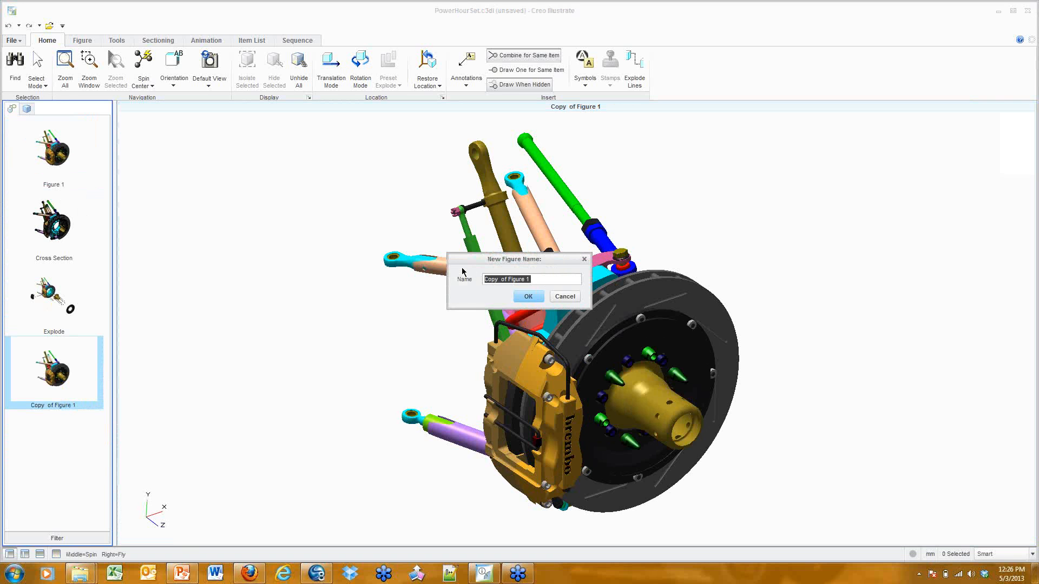
{"action": "type", "text": "Sequence"}
{"action": "key", "text": "Return"}
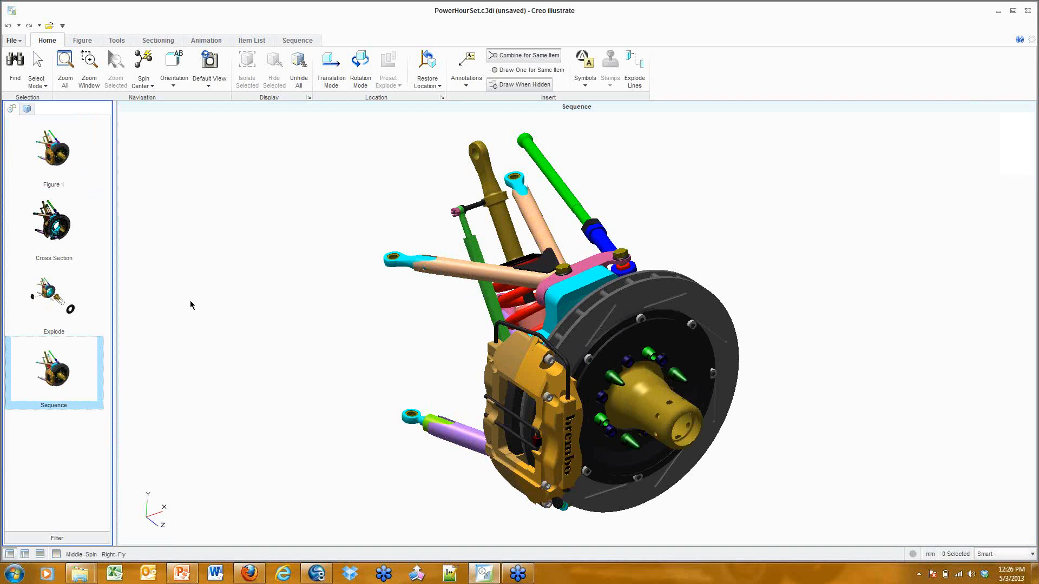
Show the Step Editor for the Sequence figure and fit the whole suspension assembly in the reduced view
{"action": "left_click", "coordinate": [295, 40]}
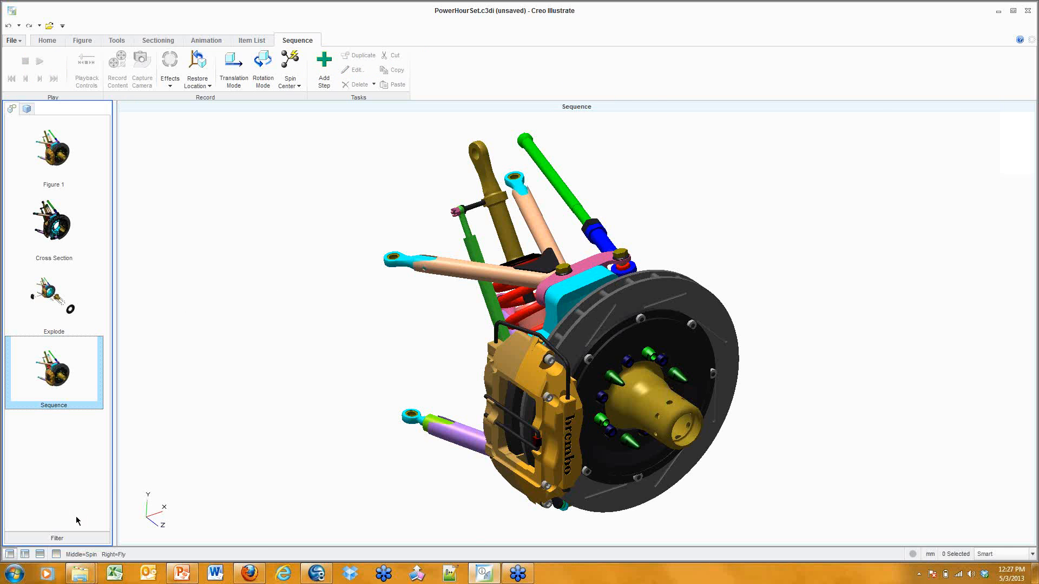
{"action": "left_click", "coordinate": [40, 554]}
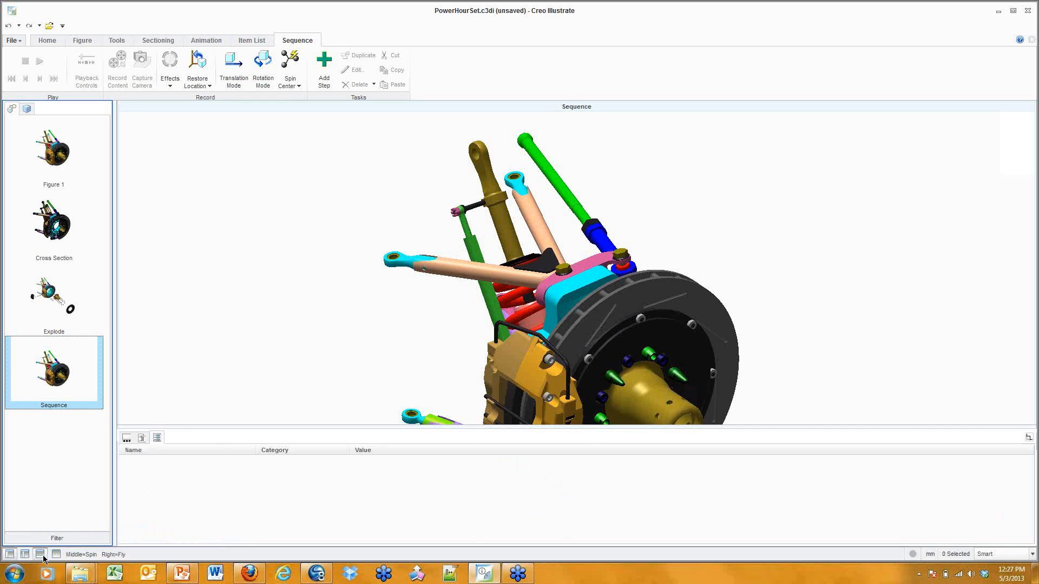
{"action": "left_click", "coordinate": [127, 438]}
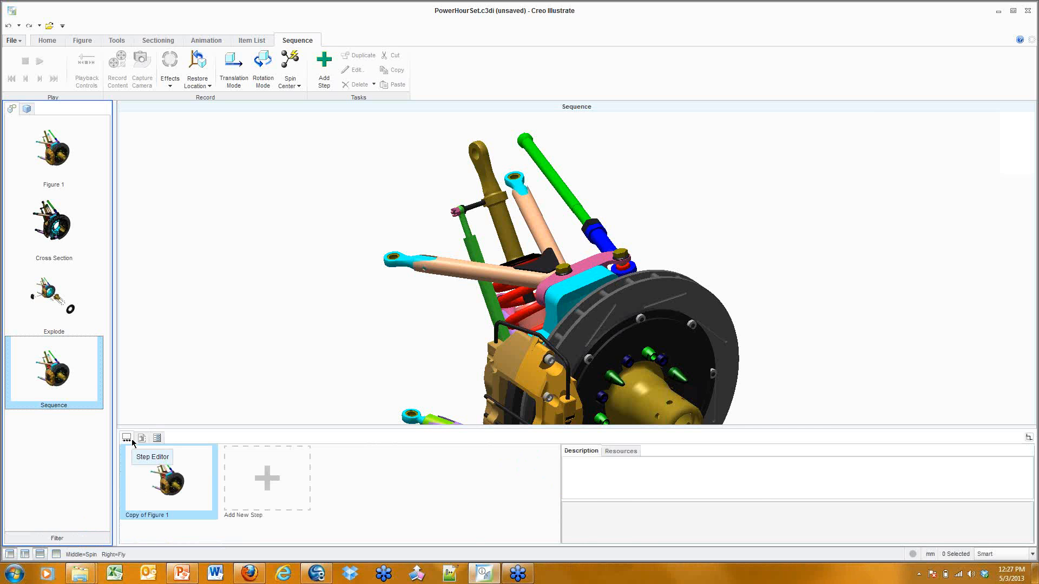
{"action": "middle_click_drag", "start_coordinate": [784, 357], "coordinate": [694, 292]}
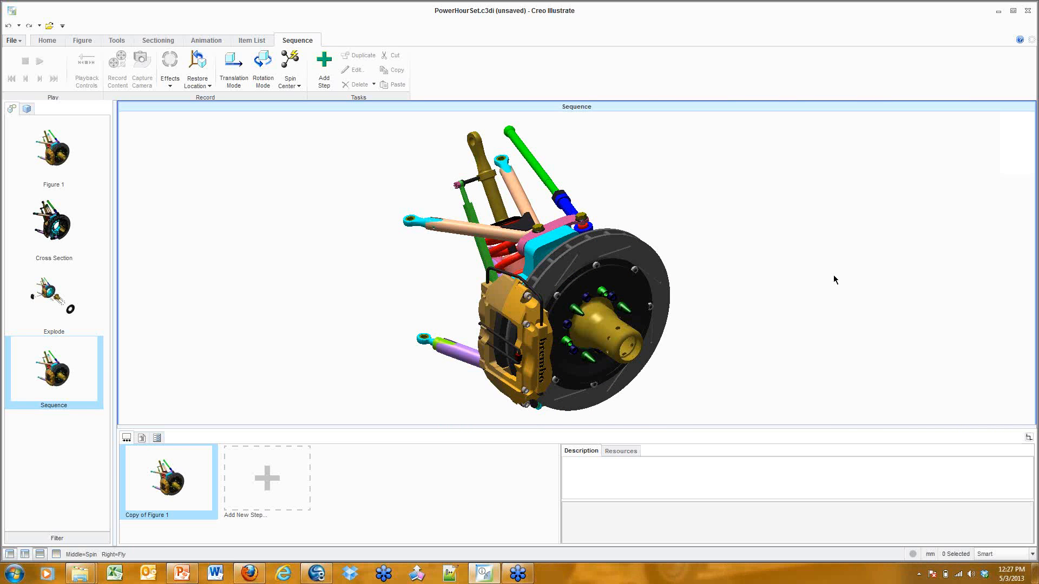
Add a new step to the sequence and give it the description "Remove Clip"
{"action": "left_click", "coordinate": [263, 479]}
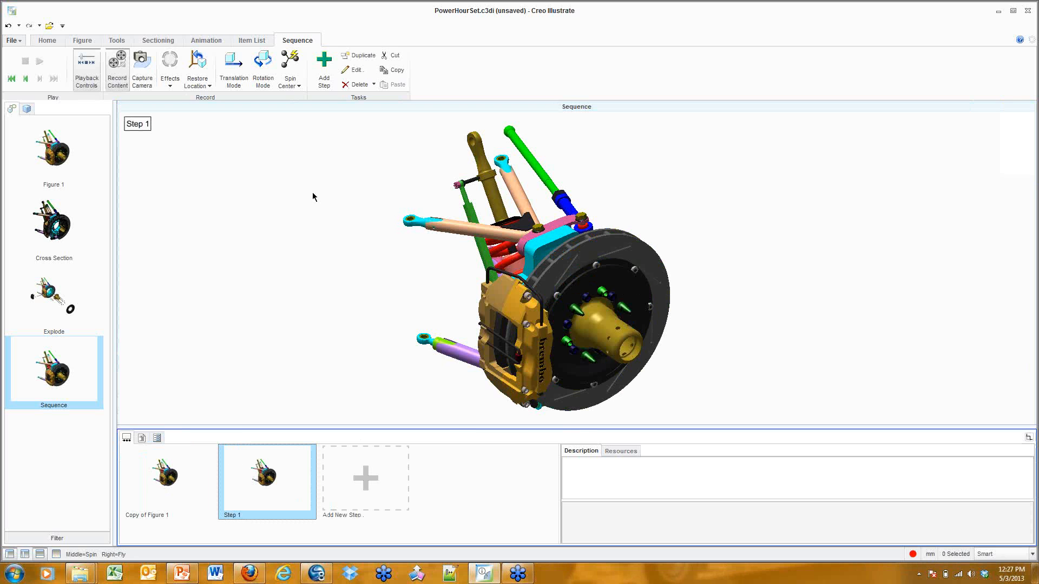
{"action": "left_click", "coordinate": [603, 484]}
{"action": "type", "text": "Rev"}
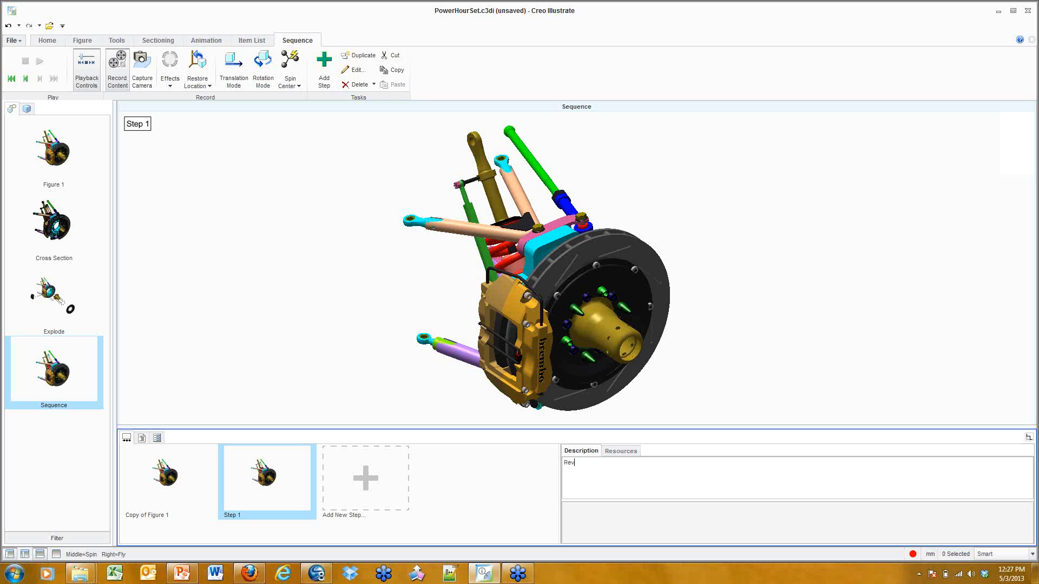
{"action": "type", "text": "move Clip"}
{"action": "left_click", "coordinate": [296, 492]}
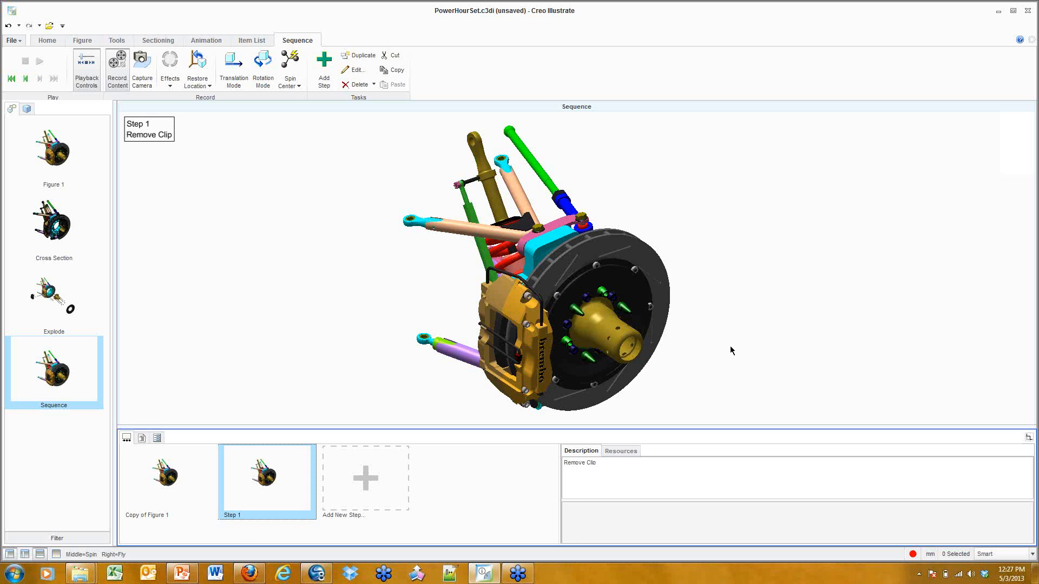
Frame the brake caliper closely and turn off Record Content for Step 1
{"action": "middle_click_drag", "start_coordinate": [695, 335], "coordinate": [545, 269], "text": "shift"}
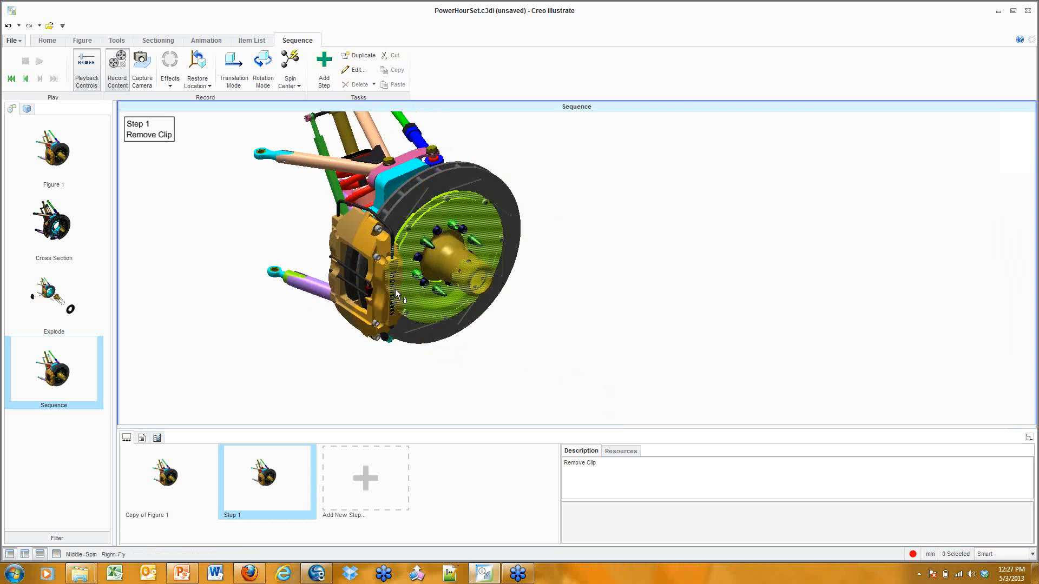
{"action": "scroll", "coordinate": [376, 298], "scroll_direction": "up", "scroll_amount": 5}
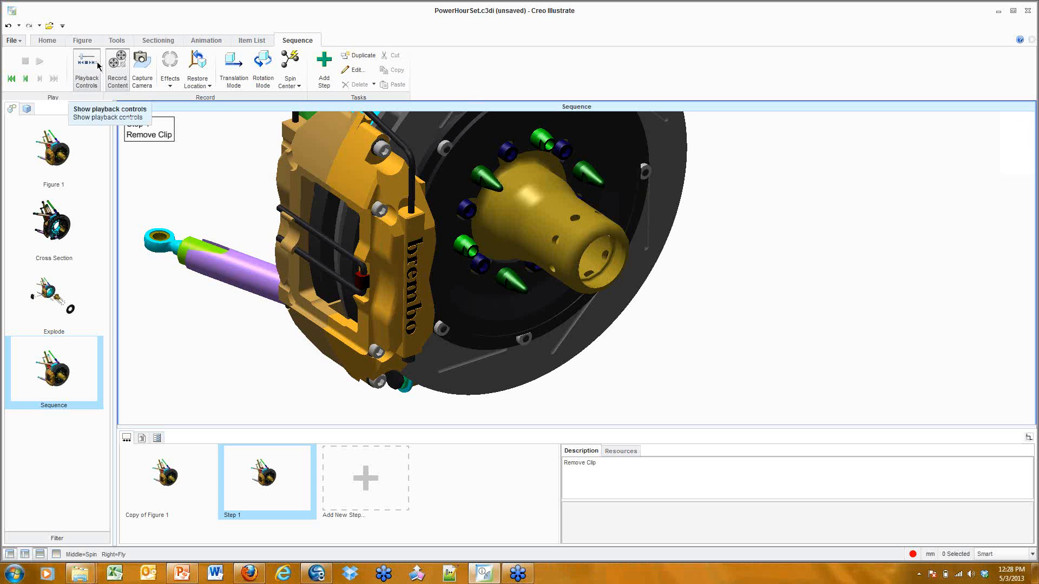
{"action": "left_click", "coordinate": [116, 71]}
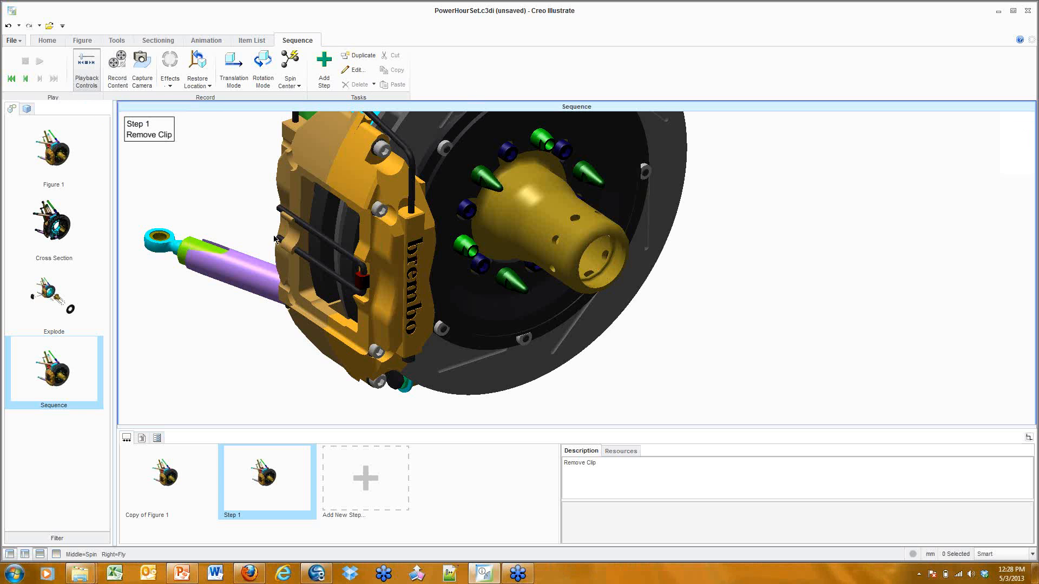
Record in Step 1 the small red clip moving about 171 mm straight out of the caliper, then give it the Fade Out effect
{"action": "left_click", "coordinate": [119, 70]}
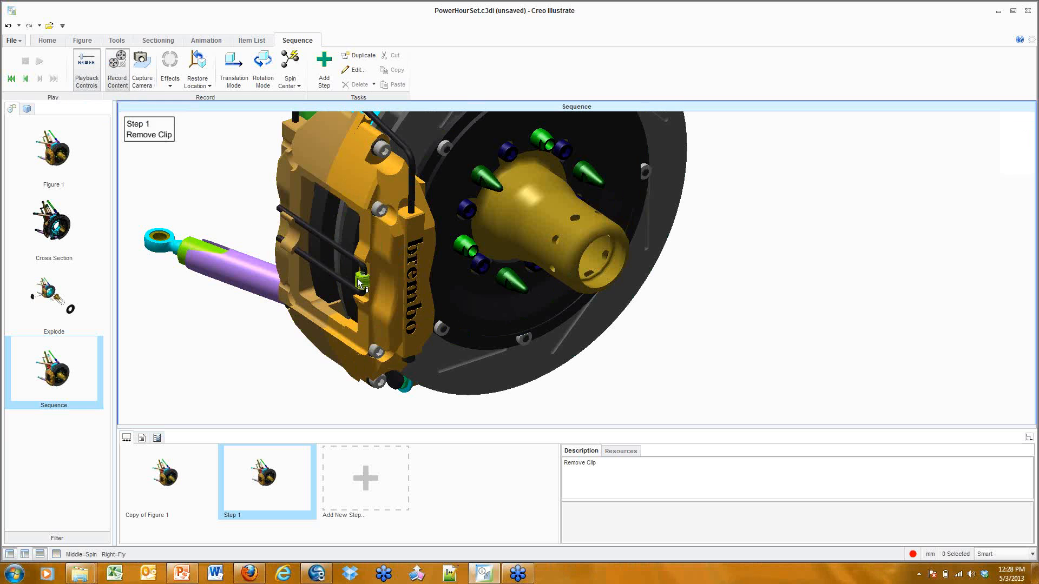
{"action": "left_click", "coordinate": [402, 312]}
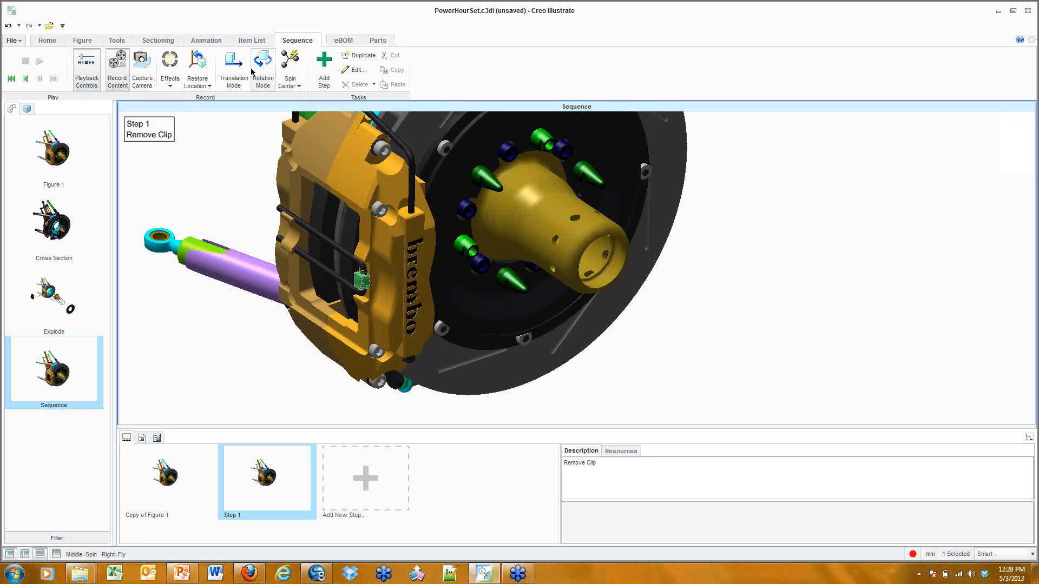
{"action": "left_click", "coordinate": [234, 70]}
{"action": "left_click_drag", "start_coordinate": [324, 294], "coordinate": [141, 336]}
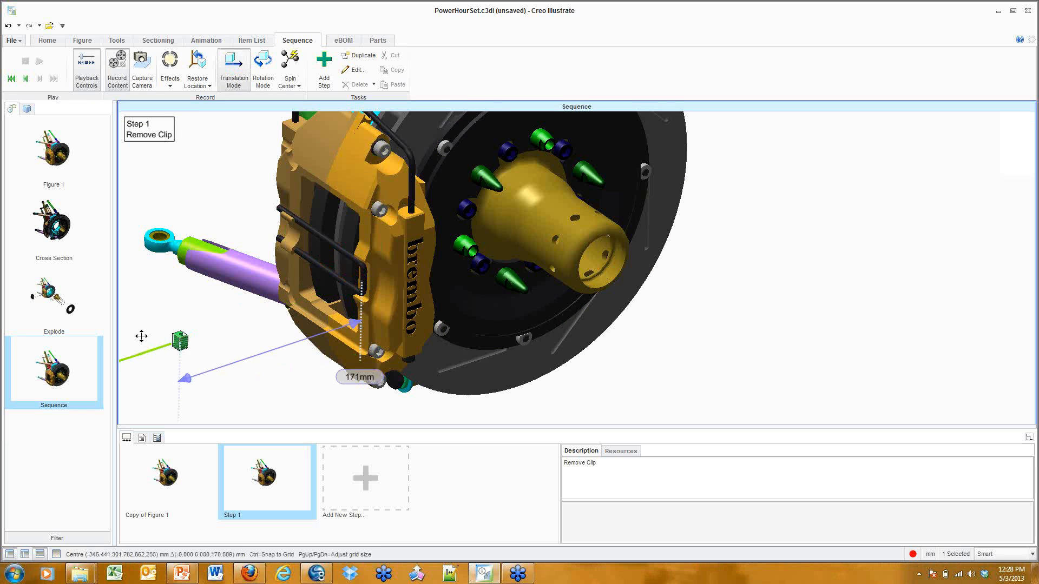
{"action": "left_click", "coordinate": [171, 81]}
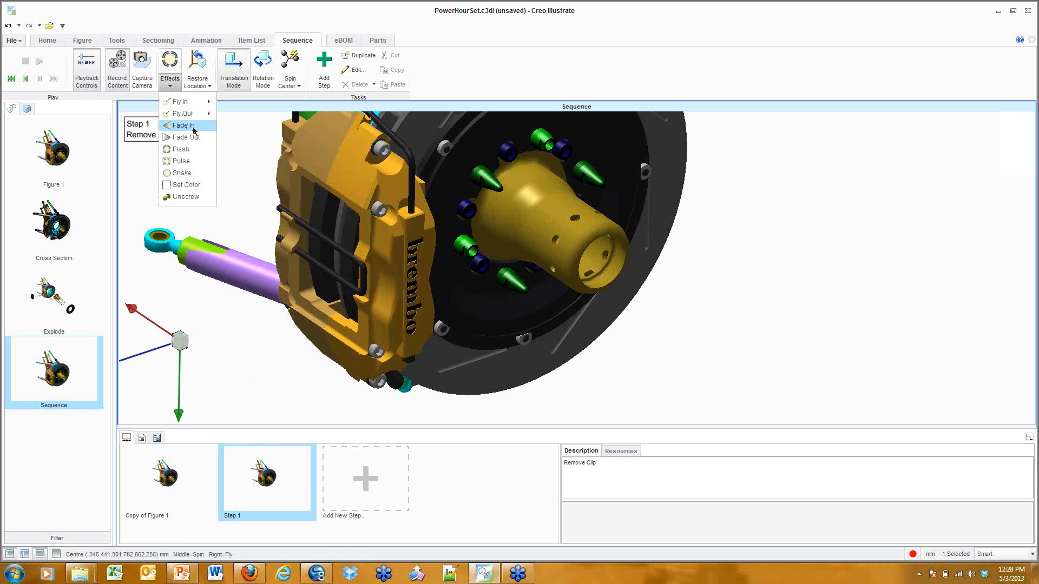
{"action": "left_click", "coordinate": [193, 138]}
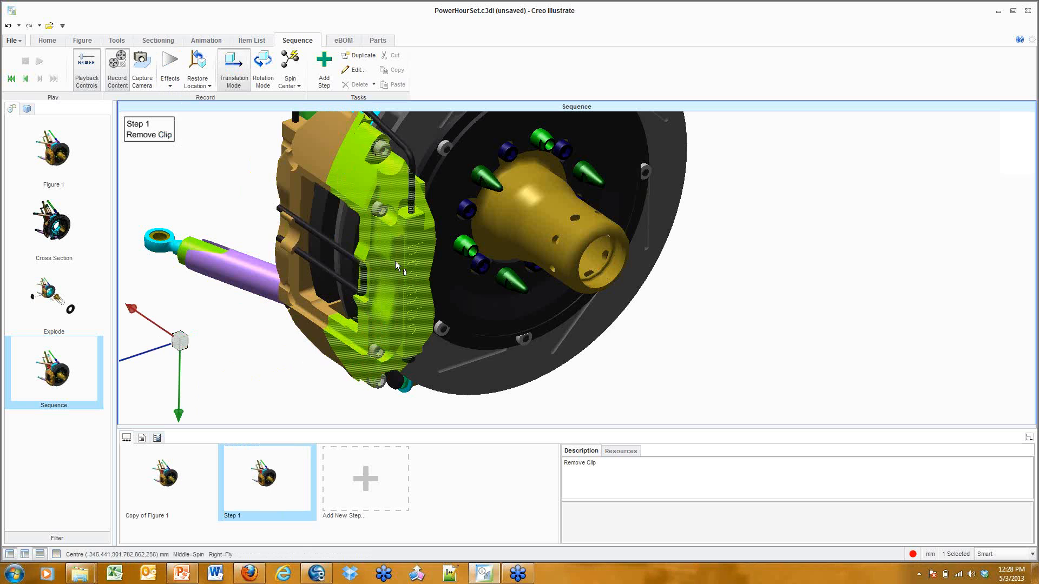
Add Step 2 and record the caliper's U-shaped pin sliding out past the brake disc with a Fade Out effect
{"action": "left_click", "coordinate": [342, 254]}
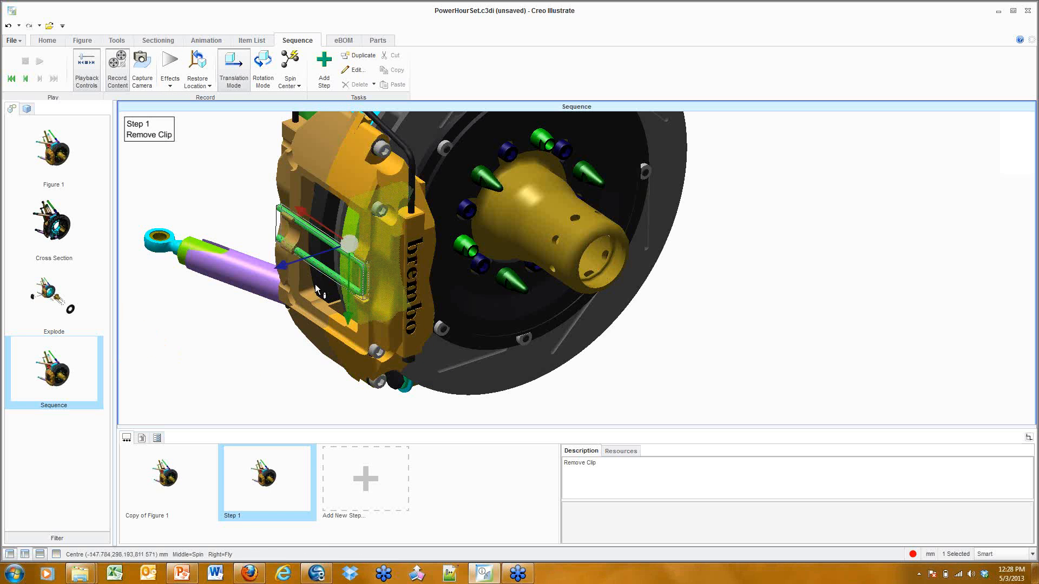
{"action": "left_click", "coordinate": [373, 479]}
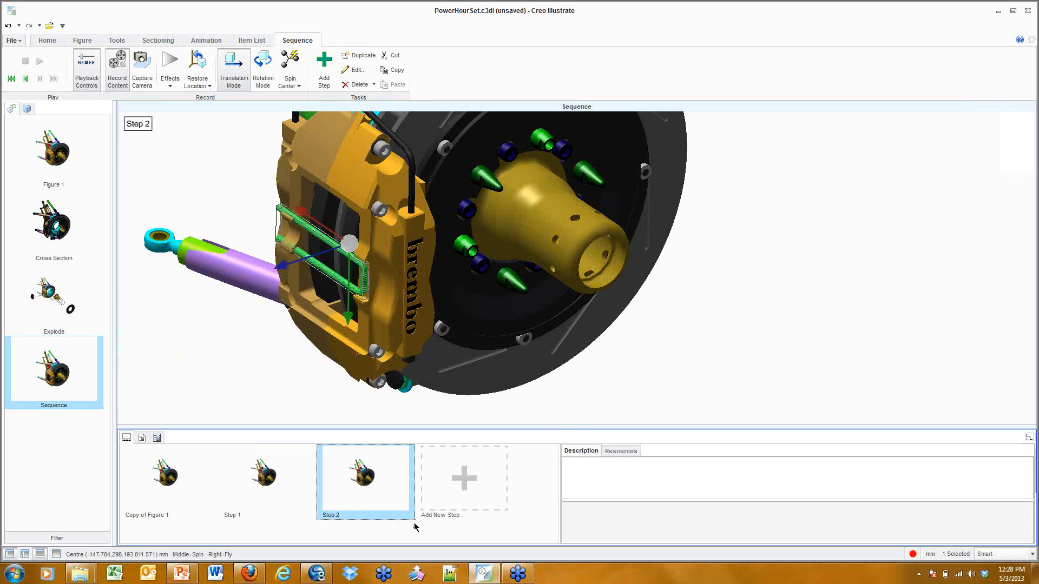
{"action": "left_click_drag", "start_coordinate": [326, 214], "coordinate": [624, 397]}
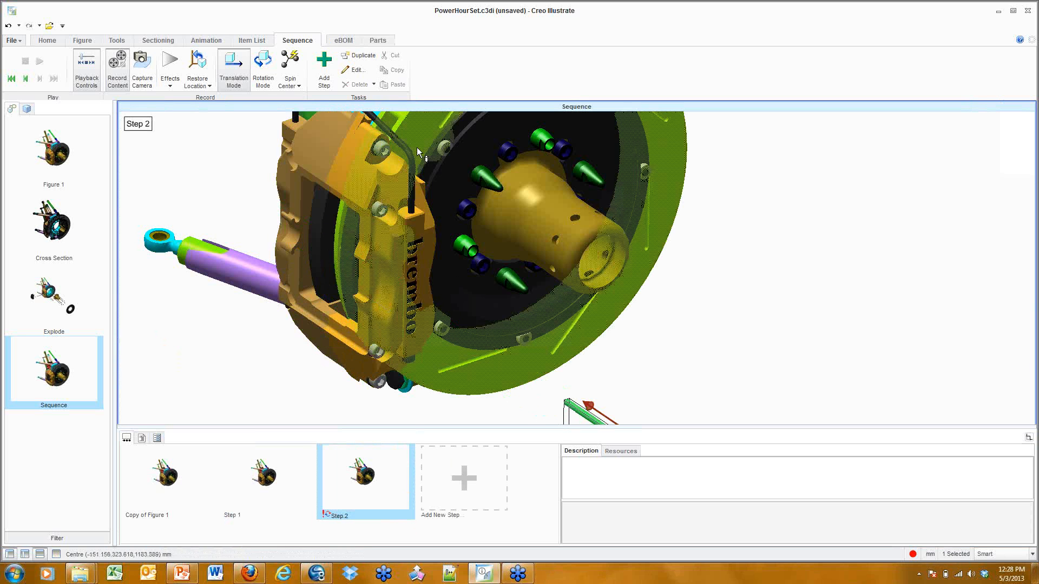
{"action": "left_click", "coordinate": [167, 86]}
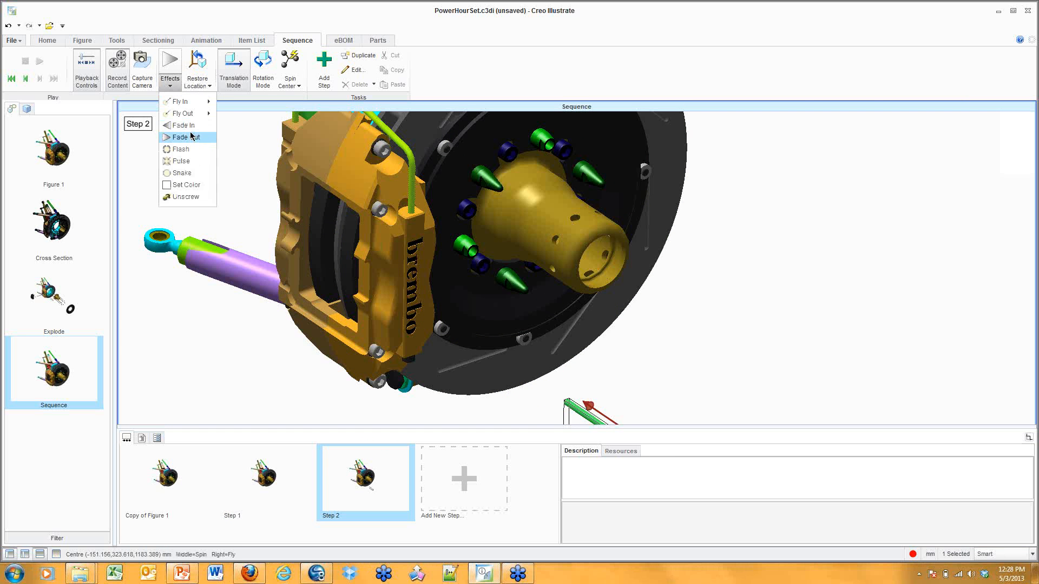
{"action": "left_click", "coordinate": [194, 137]}
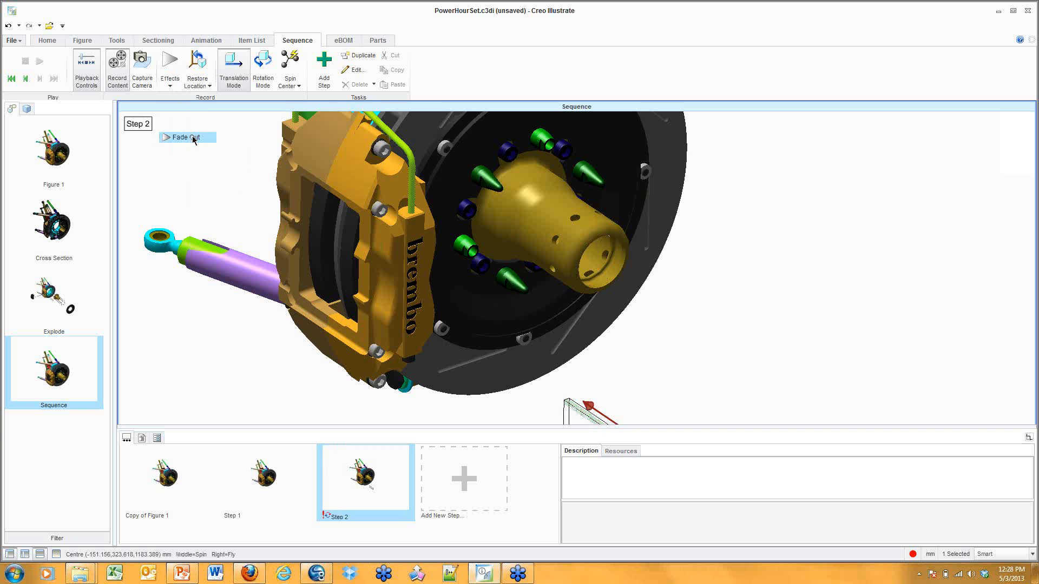
Add Step 3 to the sequence and give Step 2 the description "Remove Pin"
{"action": "left_click", "coordinate": [471, 479]}
{"action": "left_click", "coordinate": [266, 479]}
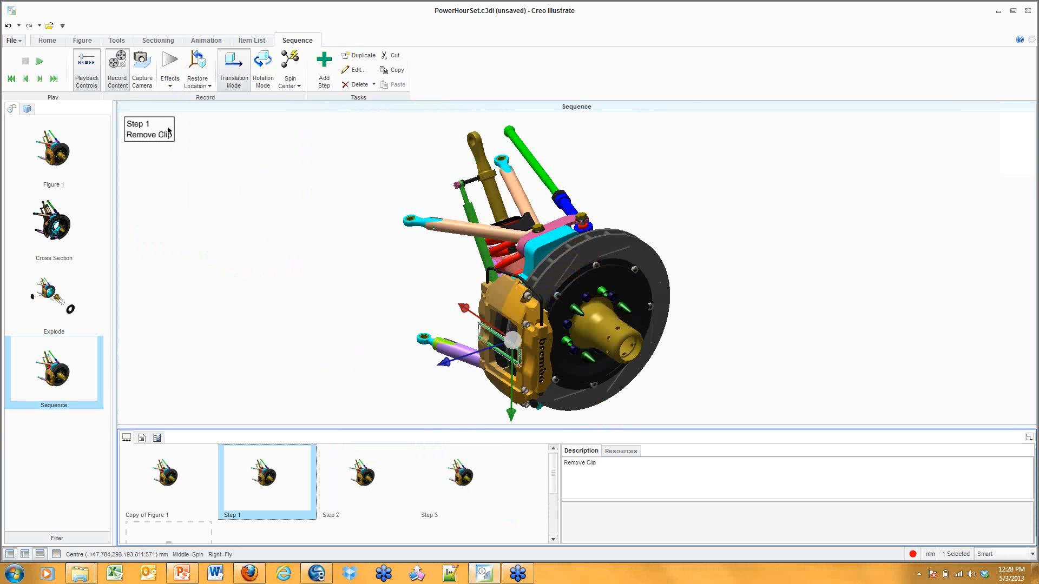
{"action": "left_click", "coordinate": [385, 462]}
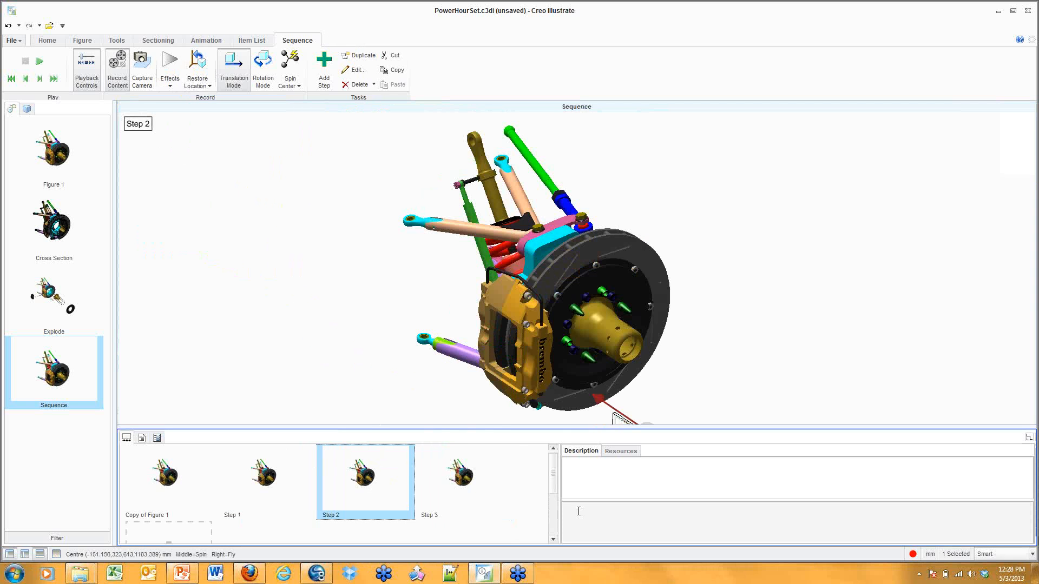
{"action": "left_click", "coordinate": [606, 476]}
{"action": "type", "text": "Remove Pin"}
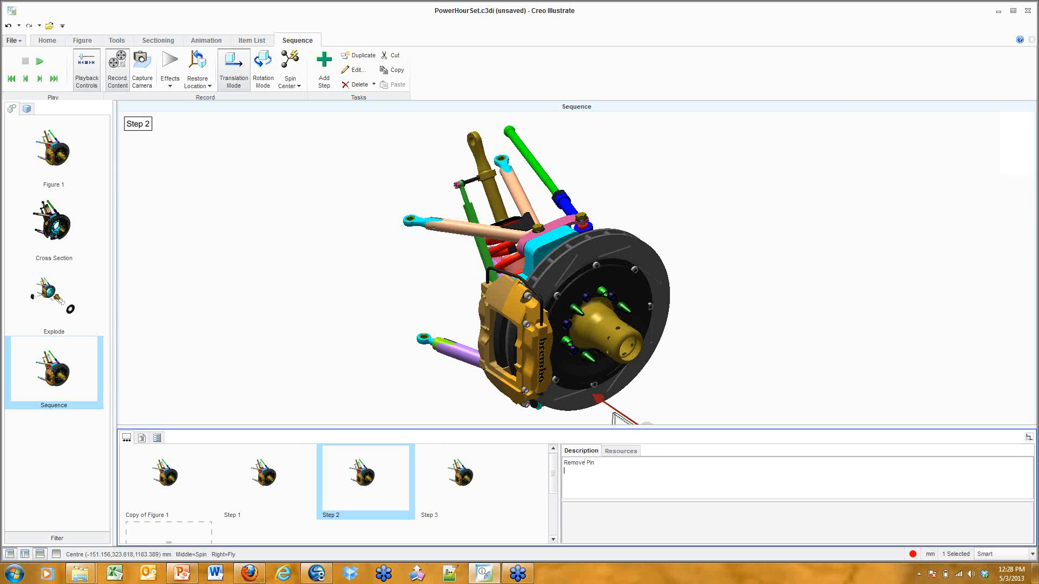
Give Step 3 the description "Remove Pads"
{"action": "left_click", "coordinate": [479, 488]}
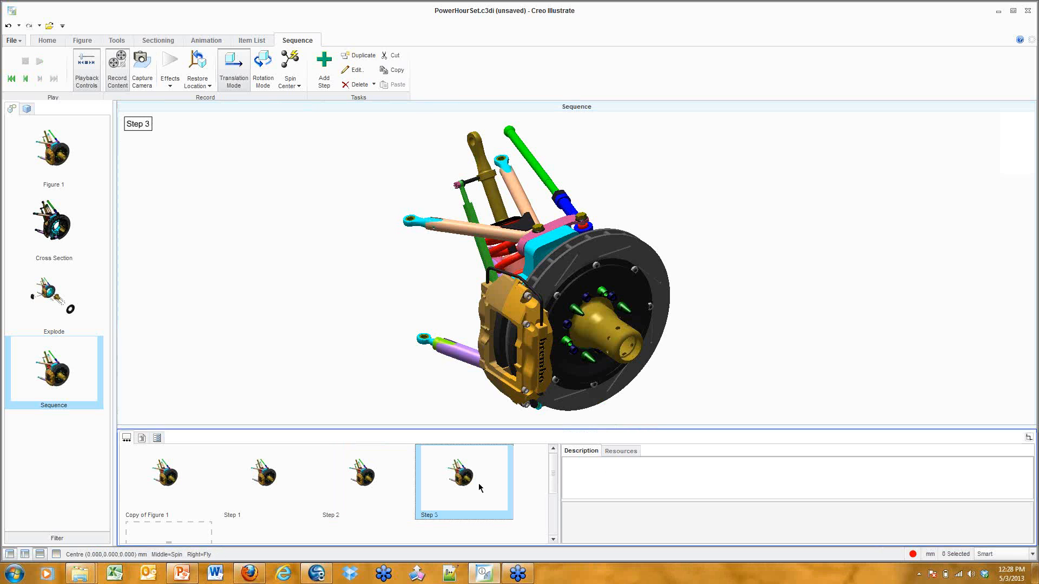
{"action": "left_click", "coordinate": [579, 479]}
{"action": "type", "text": "Rev"}
{"action": "type", "text": "move "}
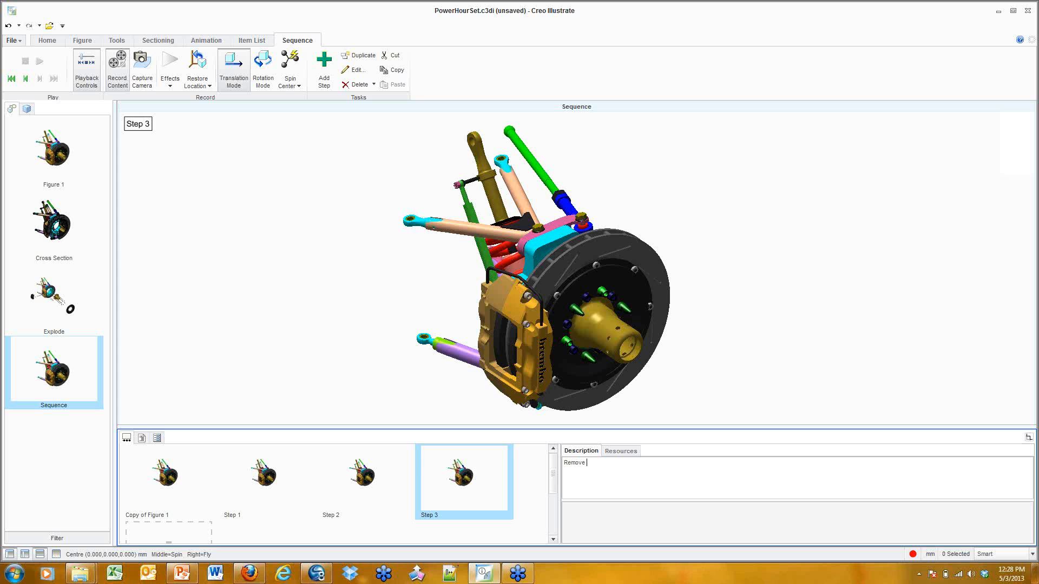
{"action": "type", "text": "Pads"}
Record both brake pads moving together out of the caliper, clear of the assembly, in Step 3
{"action": "scroll", "coordinate": [528, 333], "scroll_direction": "up", "scroll_amount": 5}
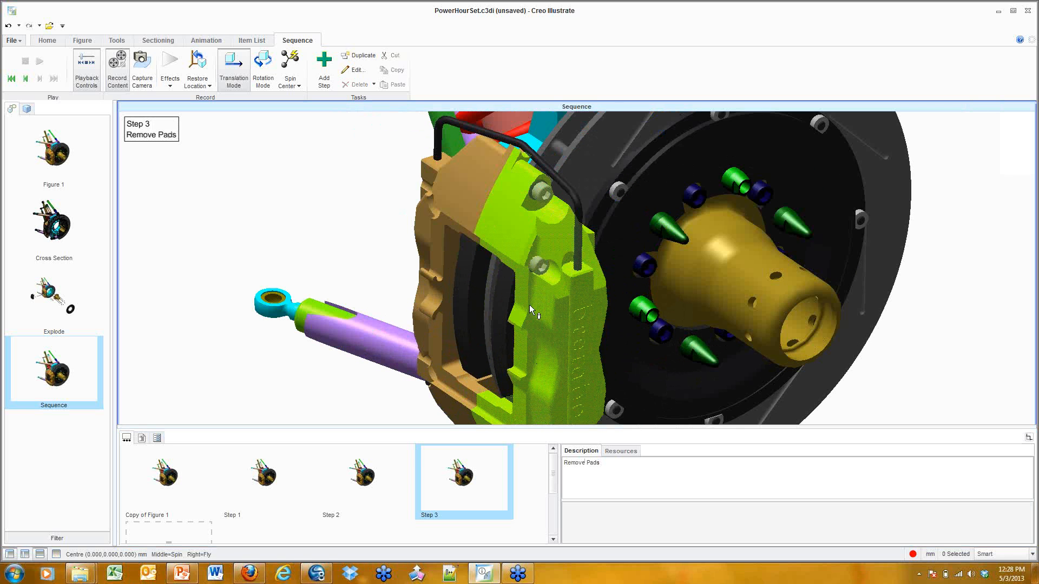
{"action": "middle_click_drag", "start_coordinate": [521, 292], "coordinate": [436, 194]}
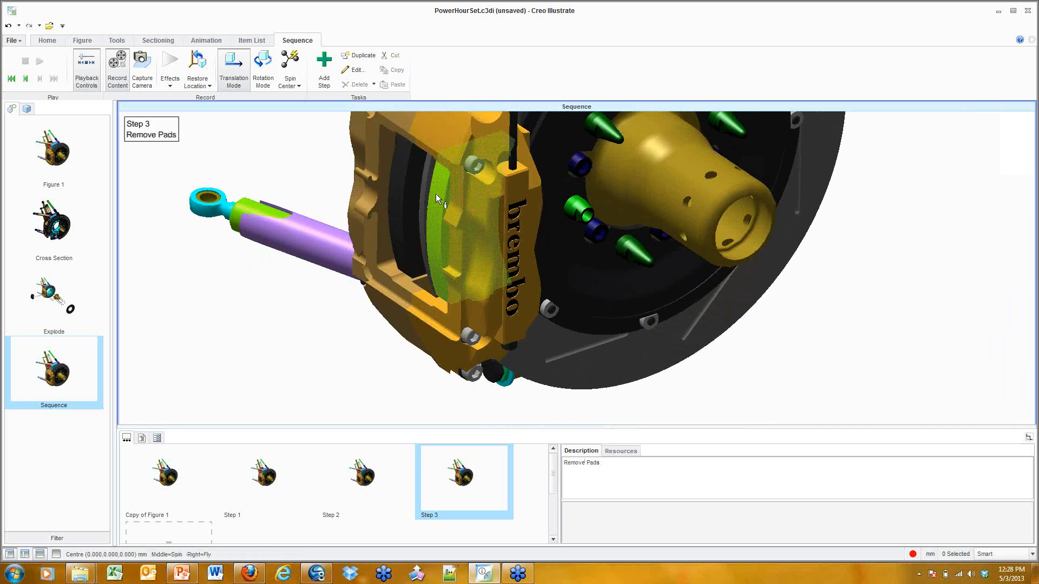
{"action": "left_click", "coordinate": [437, 200]}
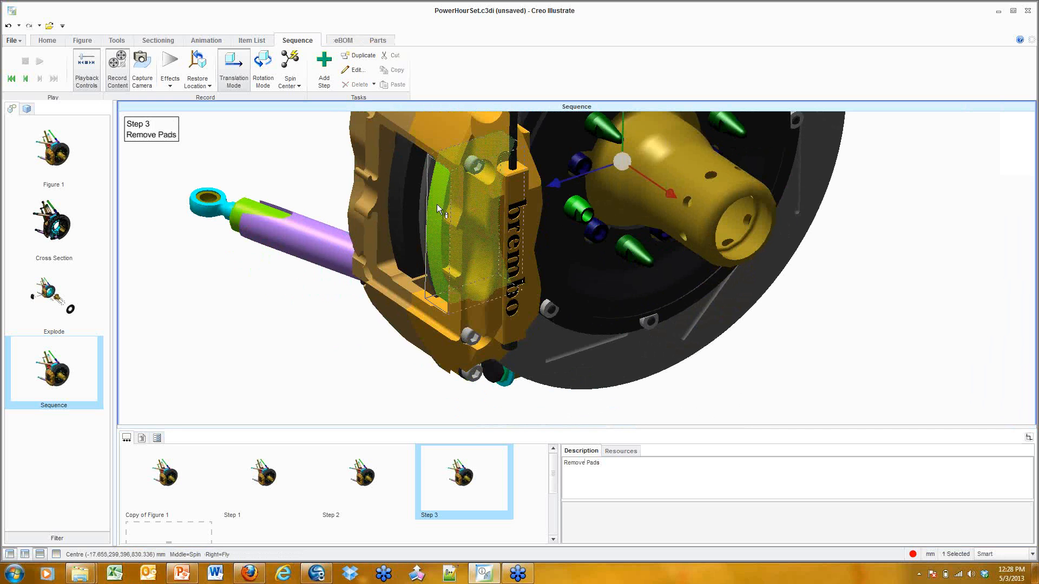
{"action": "left_click", "coordinate": [413, 190], "text": "ctrl"}
{"action": "left_click_drag", "start_coordinate": [663, 136], "coordinate": [238, 303]}
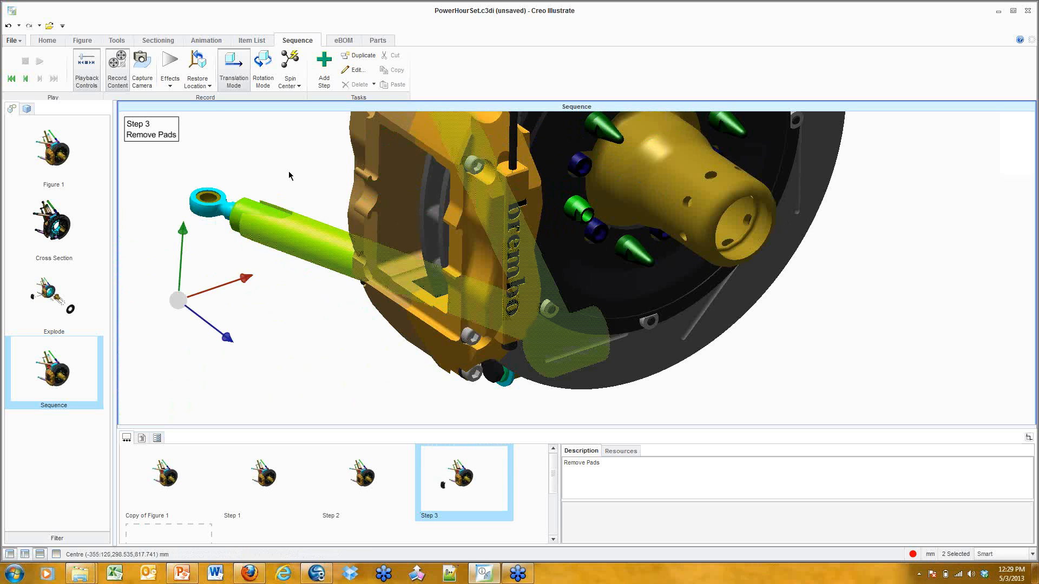
Turn off Record Content, return the sequence to its starting figure and clear the pad selection
{"action": "left_click", "coordinate": [114, 74]}
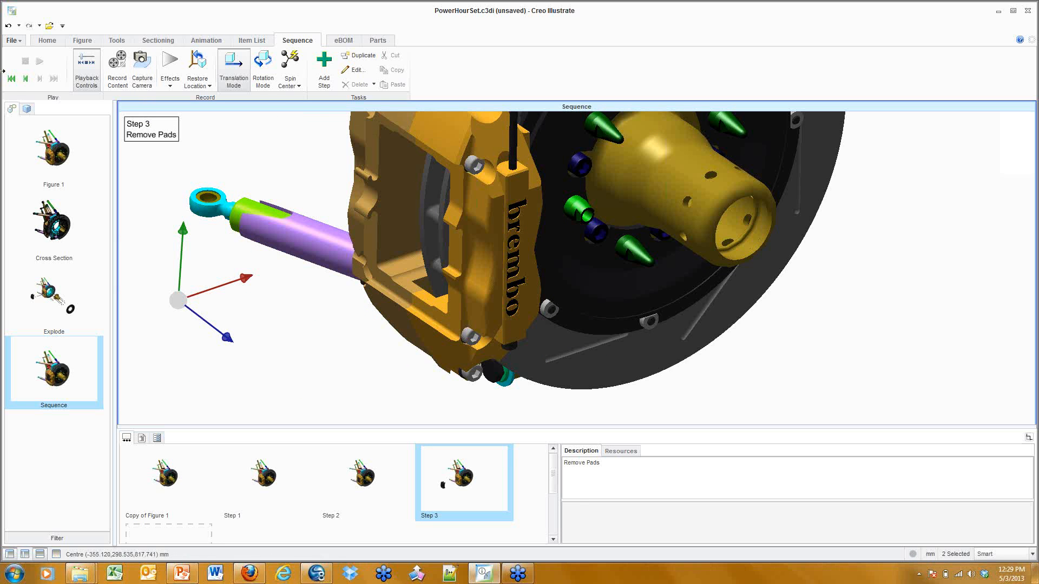
{"action": "left_click", "coordinate": [12, 79]}
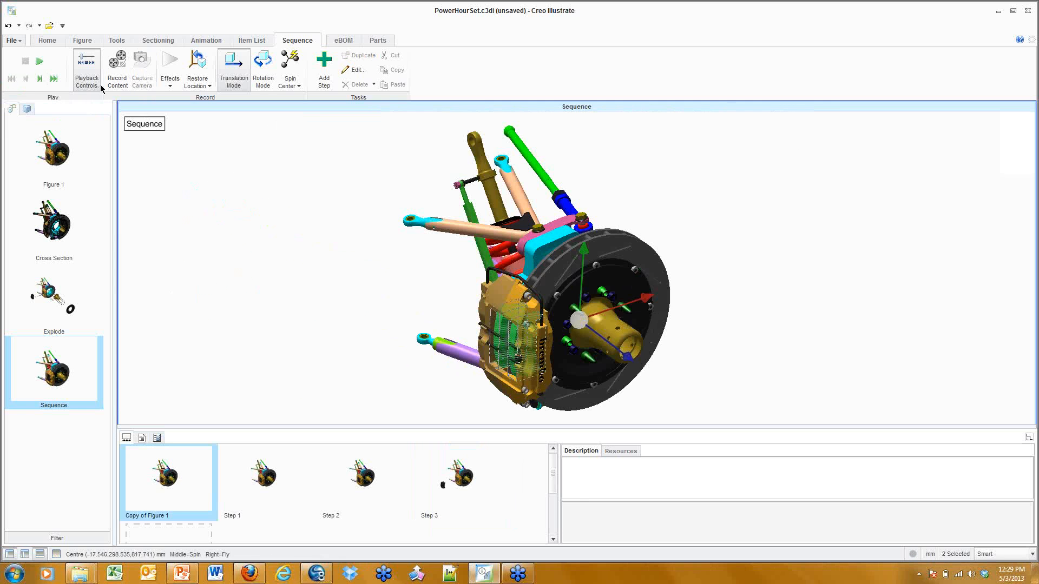
{"action": "left_click", "coordinate": [326, 171]}
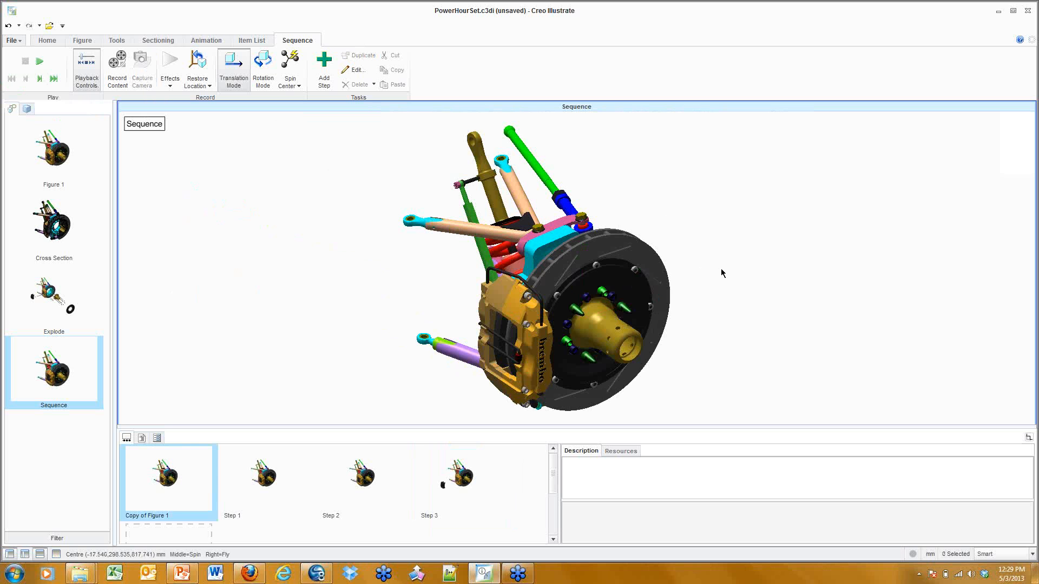
Toggle the Step Editor and the figure list to examine the available workspace layouts
{"action": "left_click", "coordinate": [40, 554]}
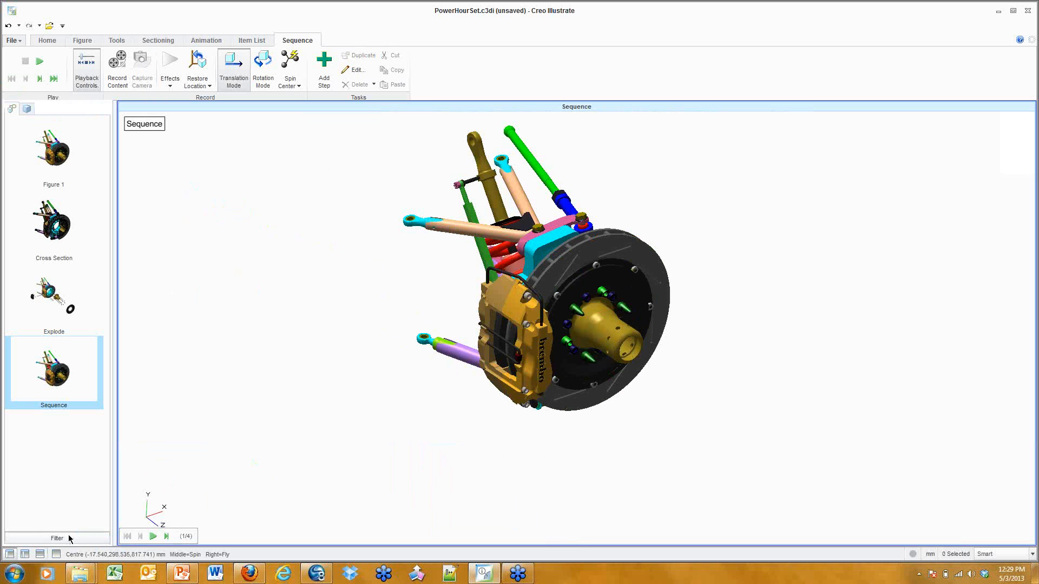
{"action": "left_click", "coordinate": [40, 554]}
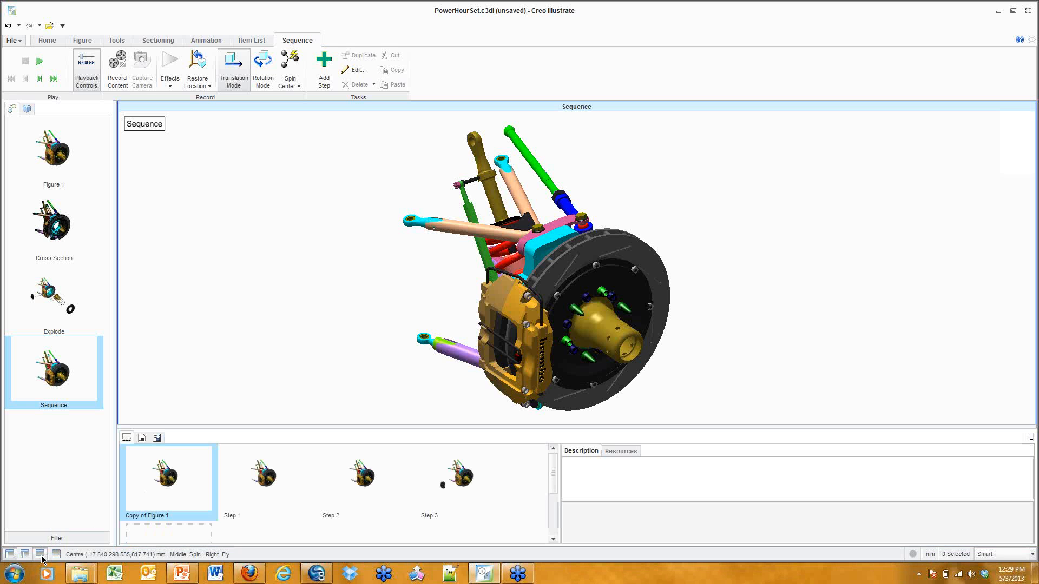
{"action": "left_click", "coordinate": [40, 554]}
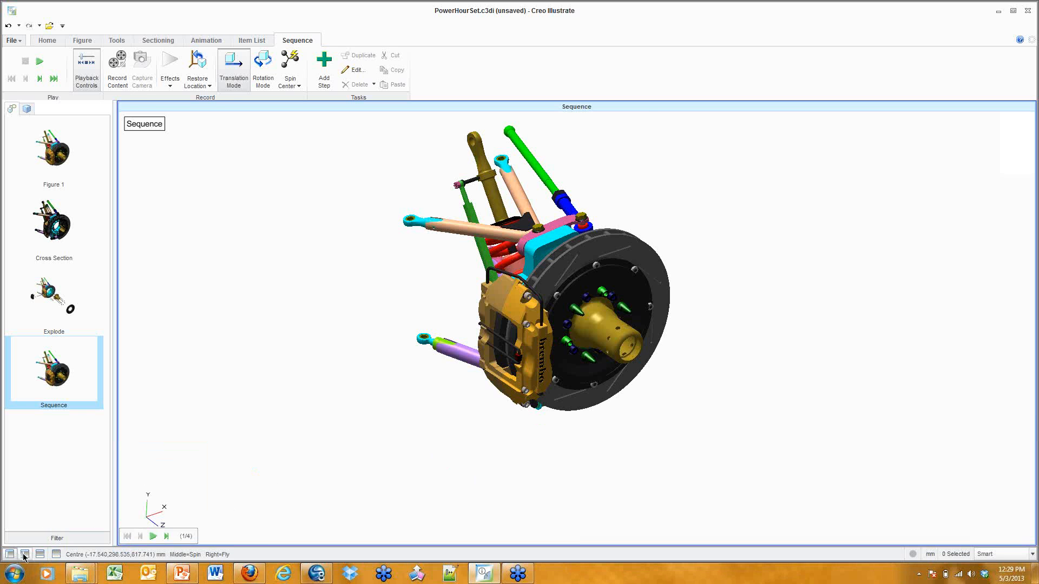
{"action": "left_click", "coordinate": [25, 554]}
{"action": "left_click", "coordinate": [24, 554]}
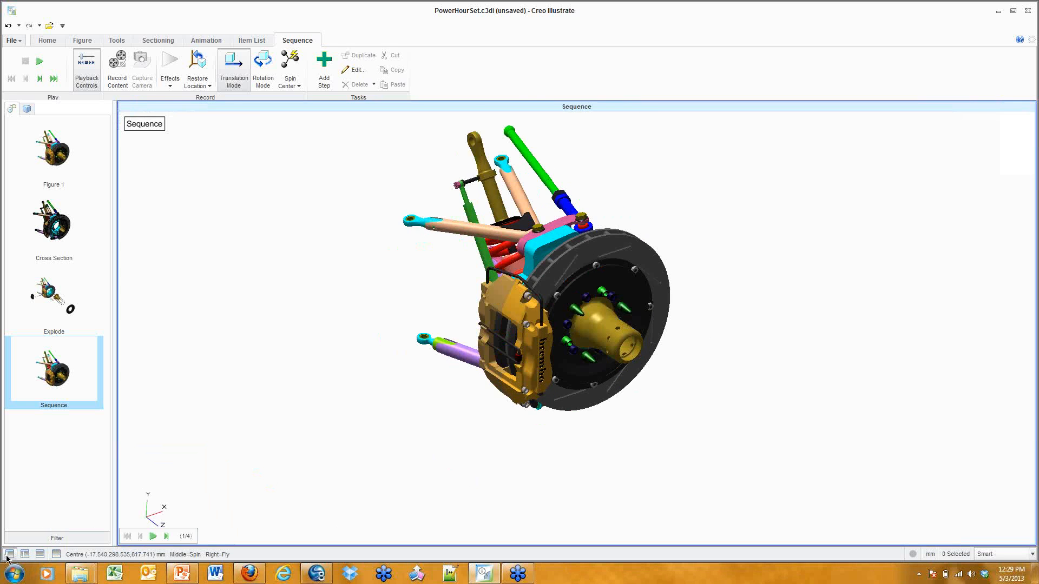
{"action": "left_click", "coordinate": [9, 555]}
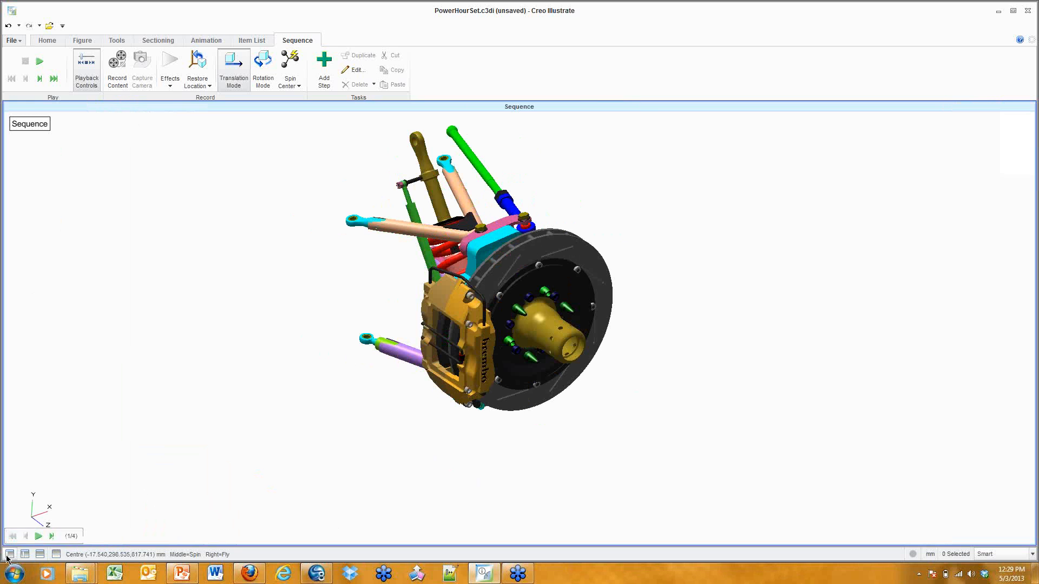
{"action": "left_click", "coordinate": [8, 555]}
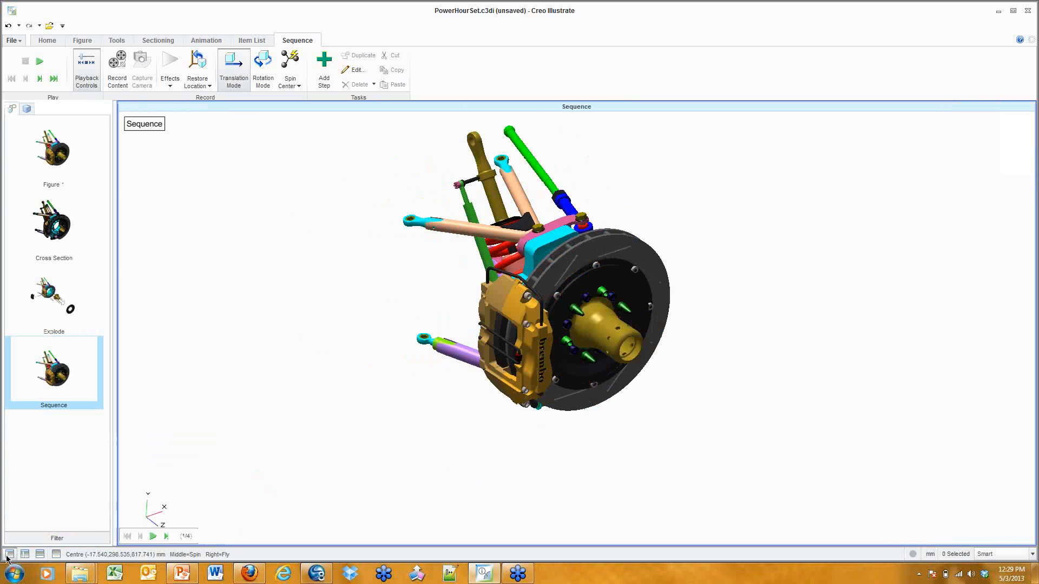
Expand the graphics view to full screen and play the whole disassembly sequence
{"action": "left_click", "coordinate": [56, 554]}
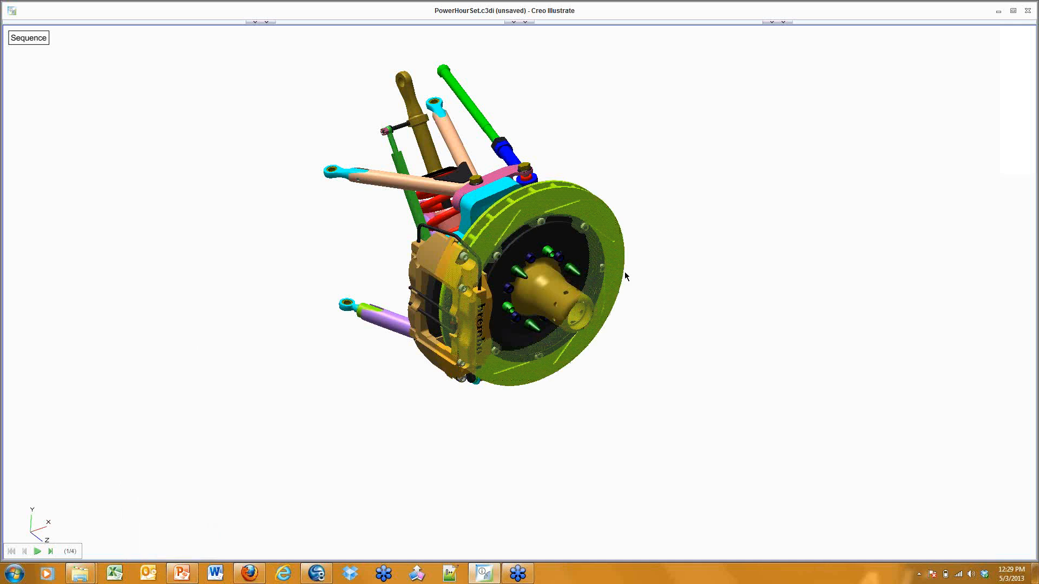
{"action": "right_click_drag", "start_coordinate": [630, 277], "coordinate": [655, 303]}
{"action": "left_click", "coordinate": [38, 551]}
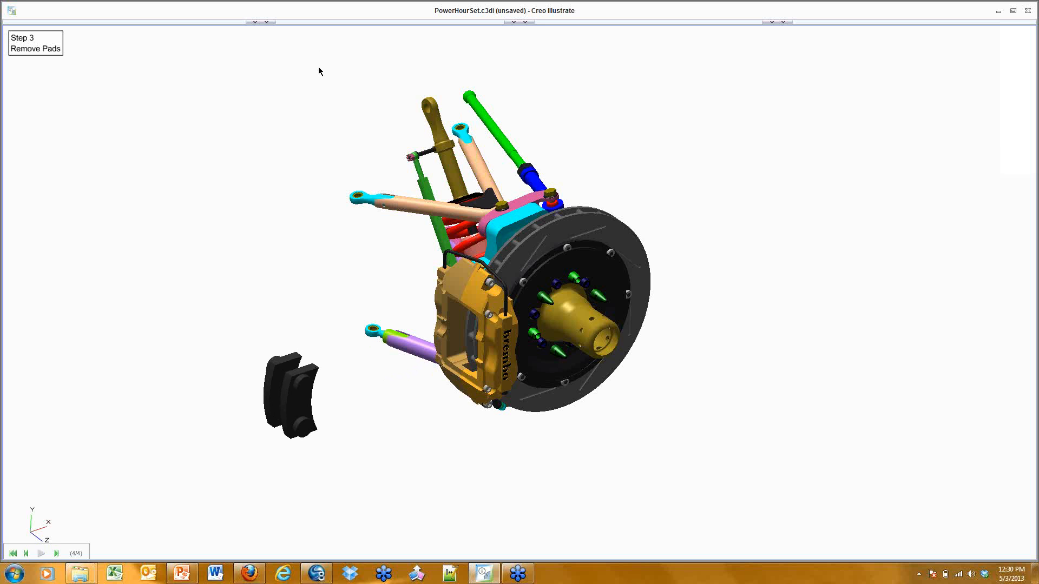
Leave the full-screen view and show the Step Editor again beneath the Sequence figure
{"action": "left_click", "coordinate": [266, 22]}
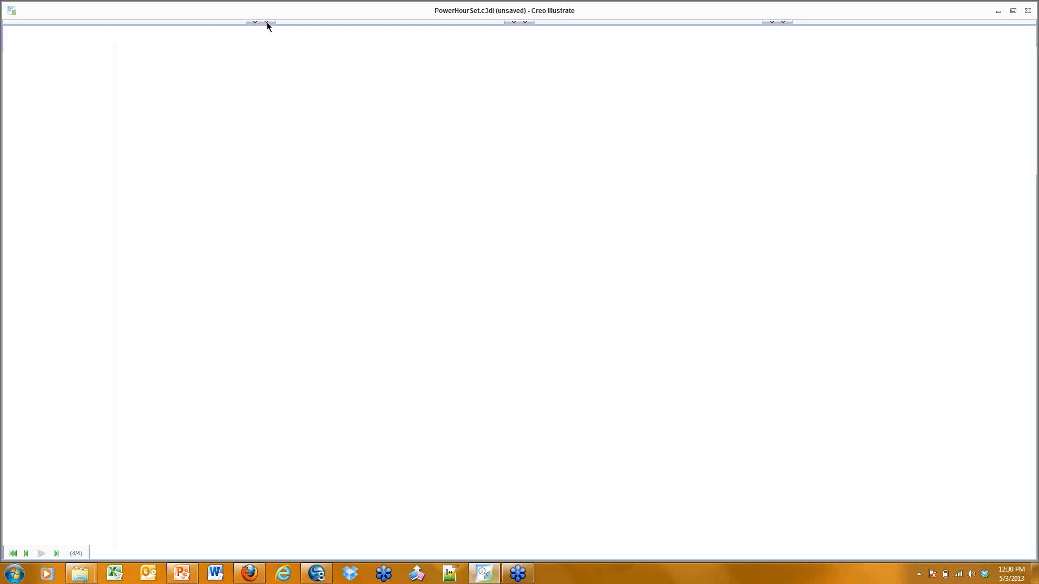
{"action": "right_click", "coordinate": [543, 231]}
{"action": "left_click", "coordinate": [369, 264]}
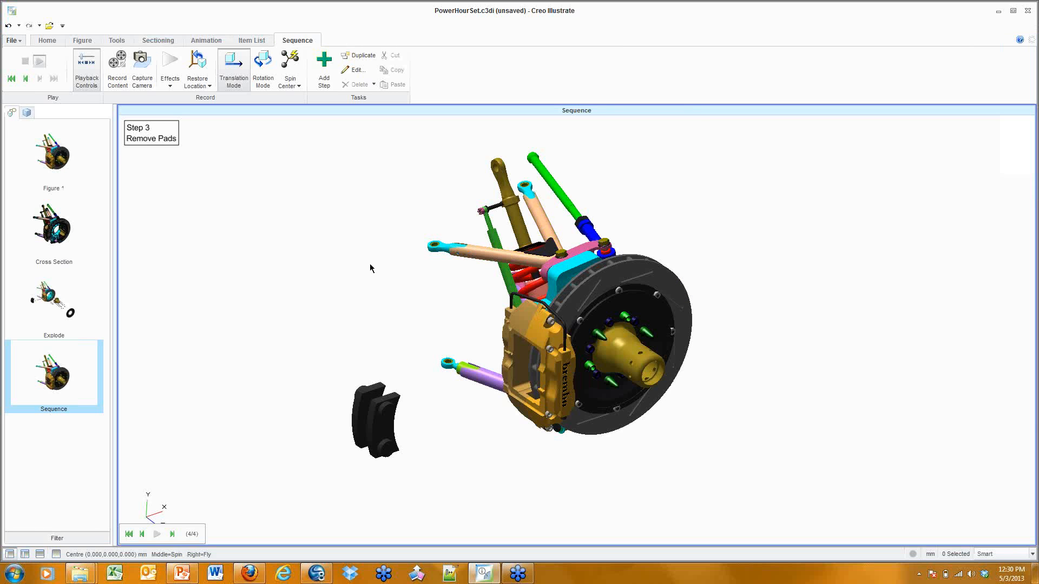
{"action": "left_click", "coordinate": [40, 554]}
In Step 1 of the sequence, insert the yellow exclamation-mark warning symbol beneath the suspension arm, beside the brake caliper
{"action": "left_click", "coordinate": [266, 490]}
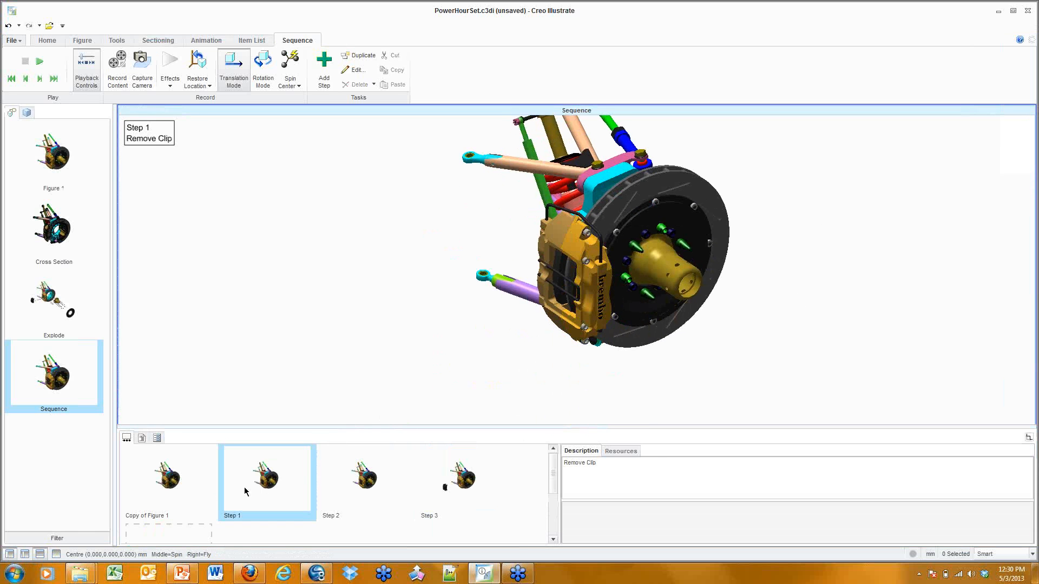
{"action": "left_click", "coordinate": [175, 481]}
{"action": "middle_click_drag", "start_coordinate": [735, 355], "coordinate": [753, 236], "text": "shift"}
{"action": "left_click", "coordinate": [275, 452]}
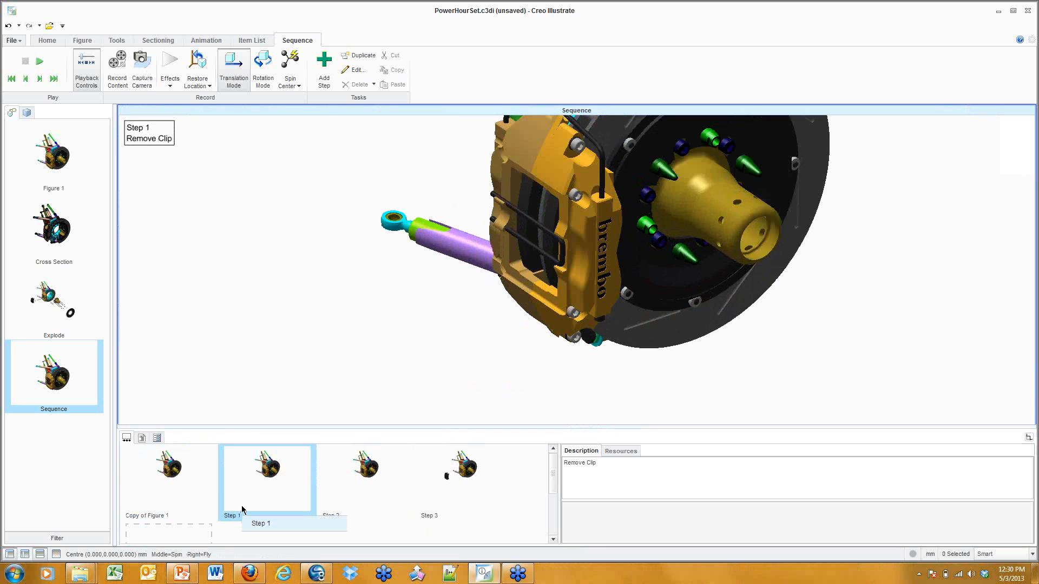
{"action": "left_click", "coordinate": [47, 40]}
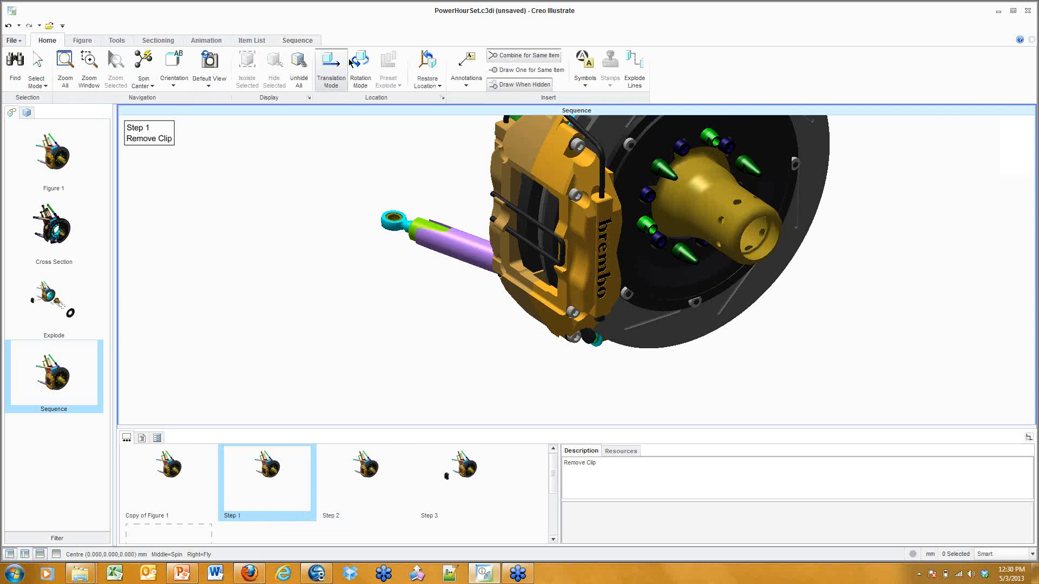
{"action": "left_click", "coordinate": [587, 86]}
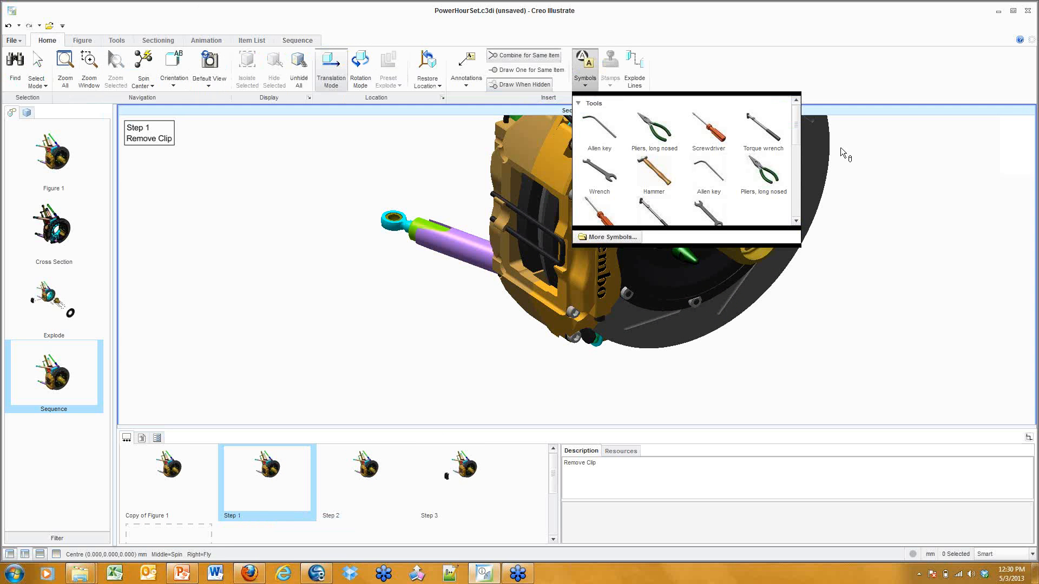
{"action": "left_click_drag", "start_coordinate": [798, 125], "coordinate": [802, 175]}
{"action": "left_click", "coordinate": [665, 162]}
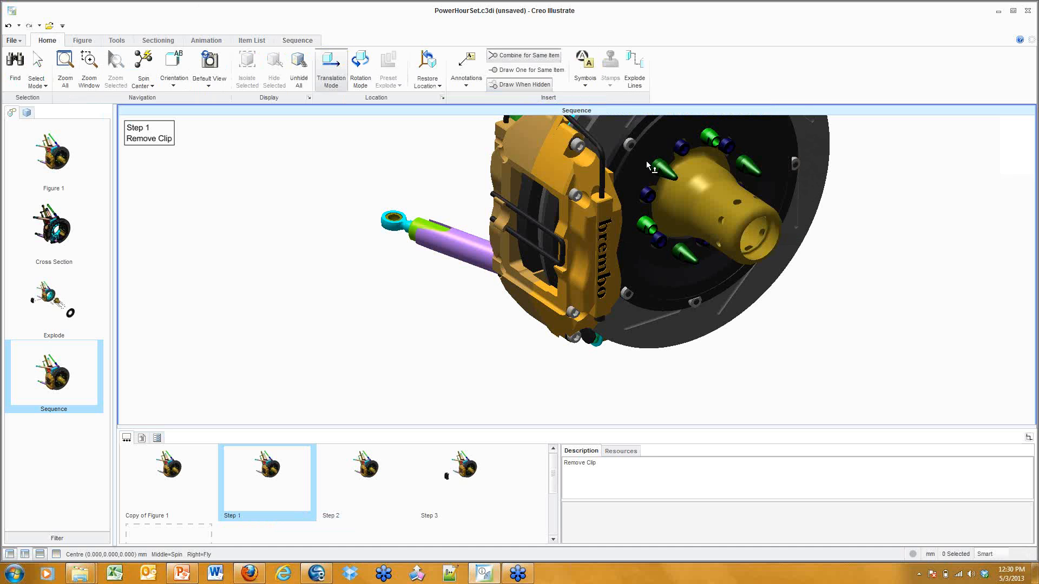
{"action": "left_click", "coordinate": [414, 328]}
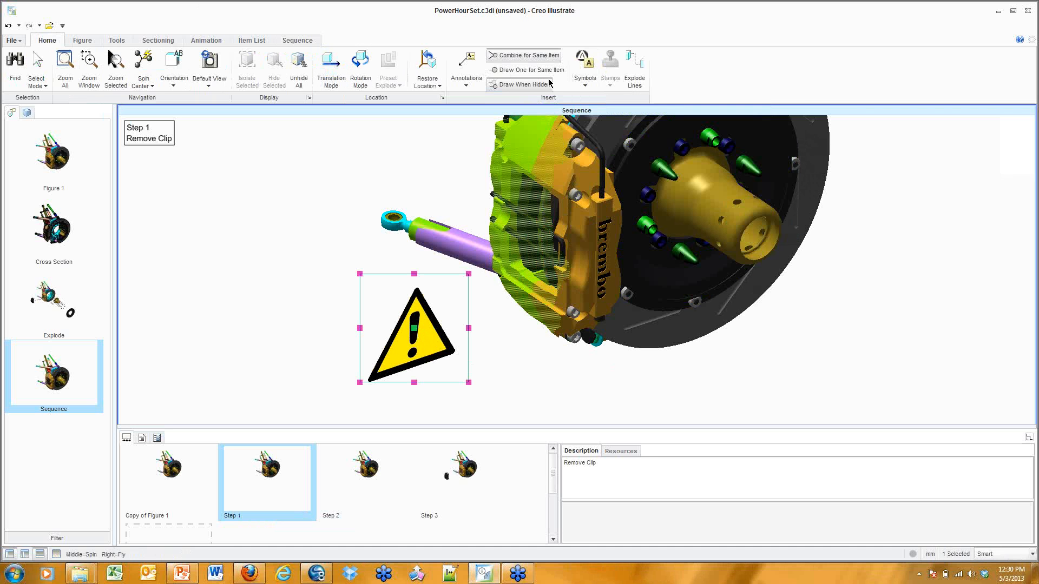
Add a rounded-rectangle text annotation reading "Do Not Drop" just below the warning symbol
{"action": "left_click", "coordinate": [466, 81]}
{"action": "left_click", "coordinate": [493, 245]}
{"action": "left_click", "coordinate": [454, 412]}
{"action": "double_click", "coordinate": [454, 411]}
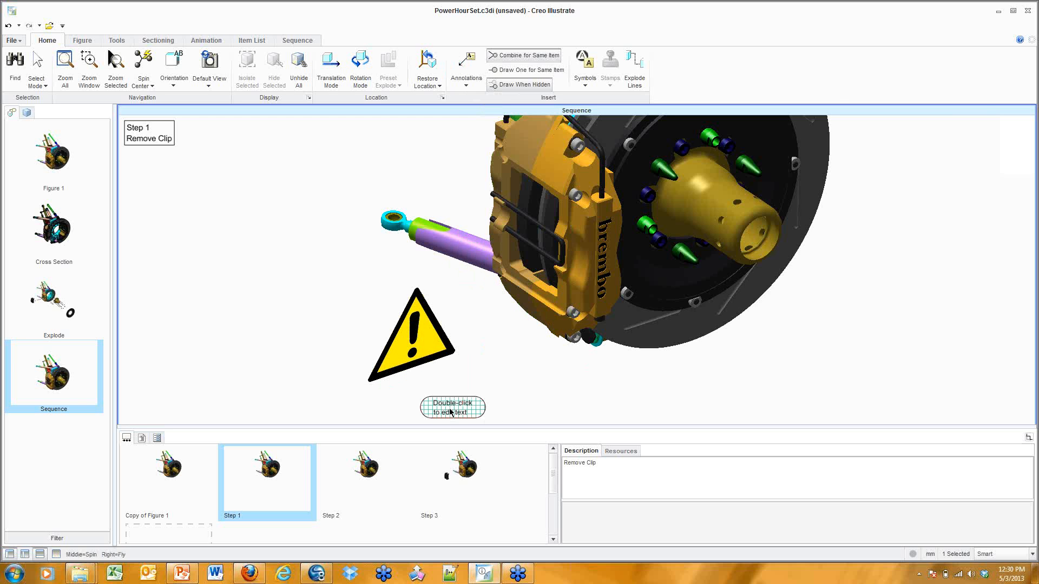
{"action": "key", "text": "ctrl+a"}
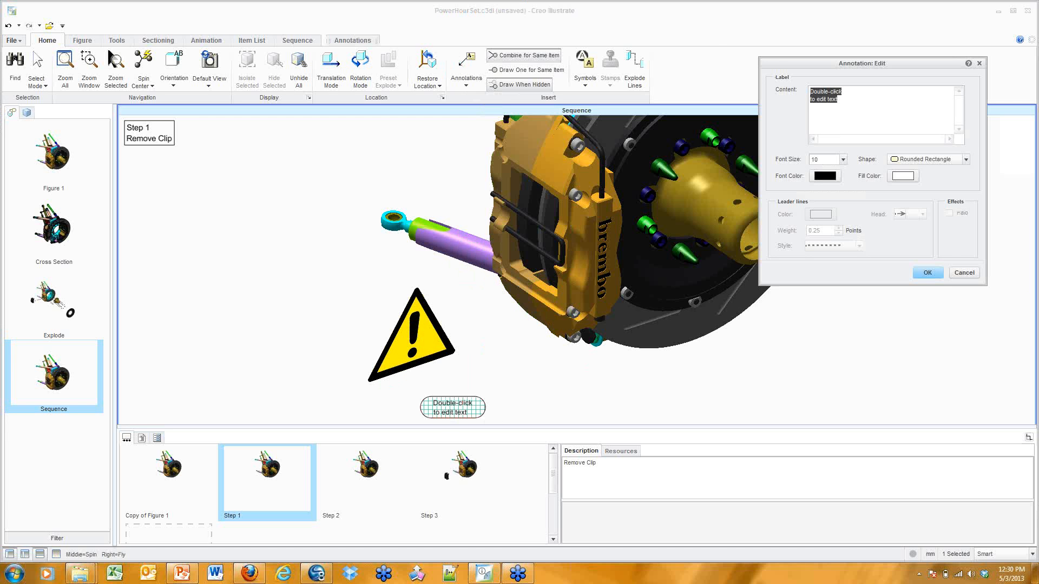
{"action": "type", "text": "Do Not Drop"}
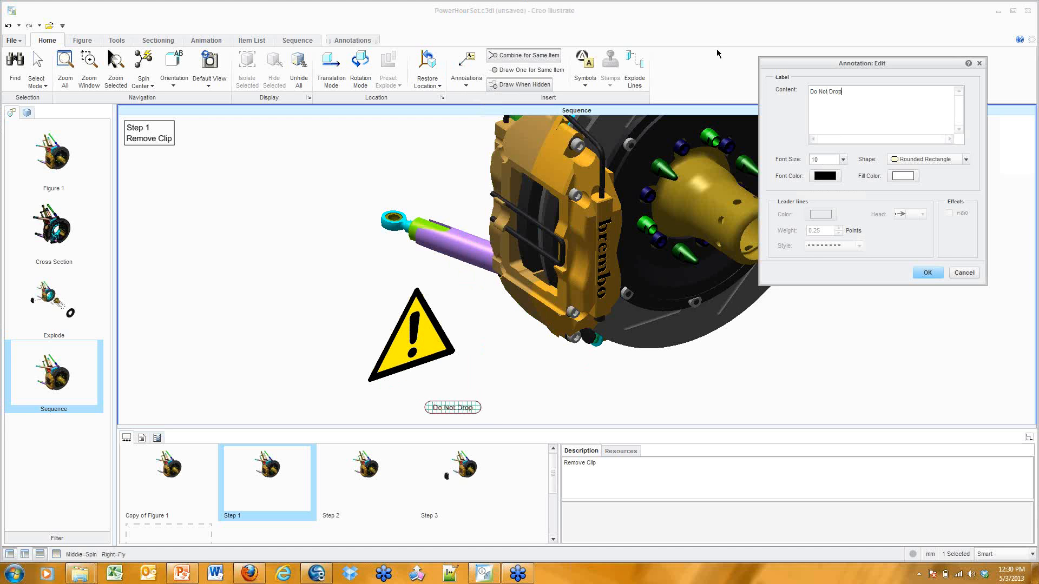
{"action": "left_click", "coordinate": [927, 274]}
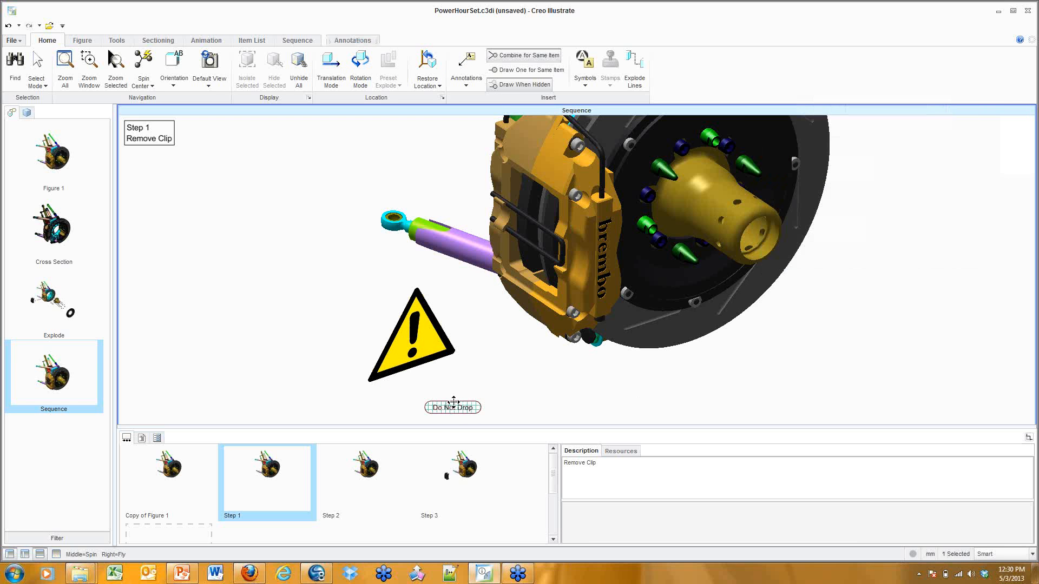
{"action": "left_click_drag", "start_coordinate": [454, 402], "coordinate": [452, 373]}
{"action": "left_click", "coordinate": [533, 373]}
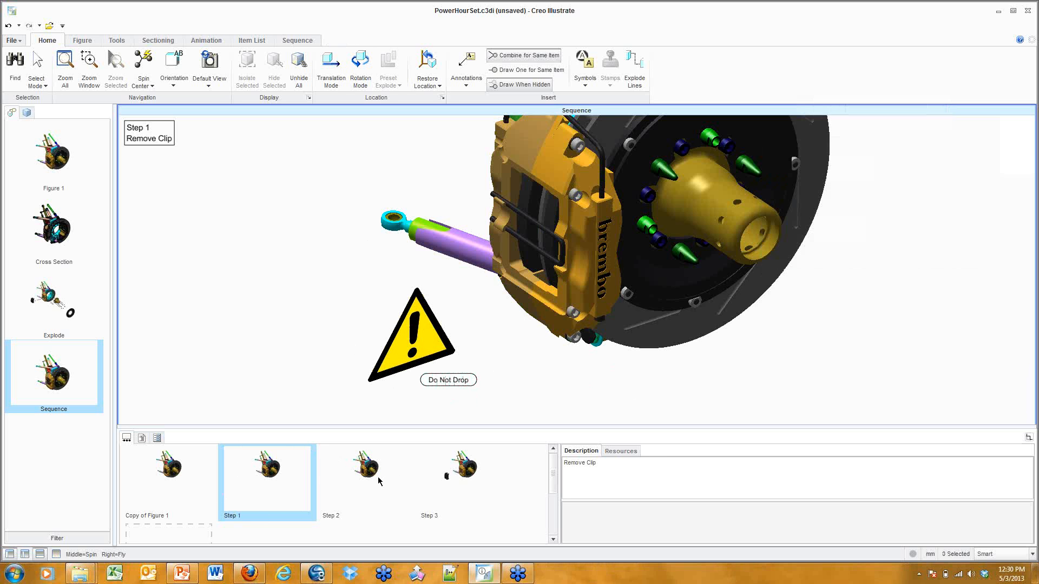
Hide the Step Editor and look through the Figure 1, Cross Section, Explode and Sequence figures
{"action": "middle_click_drag", "start_coordinate": [618, 261], "coordinate": [731, 288]}
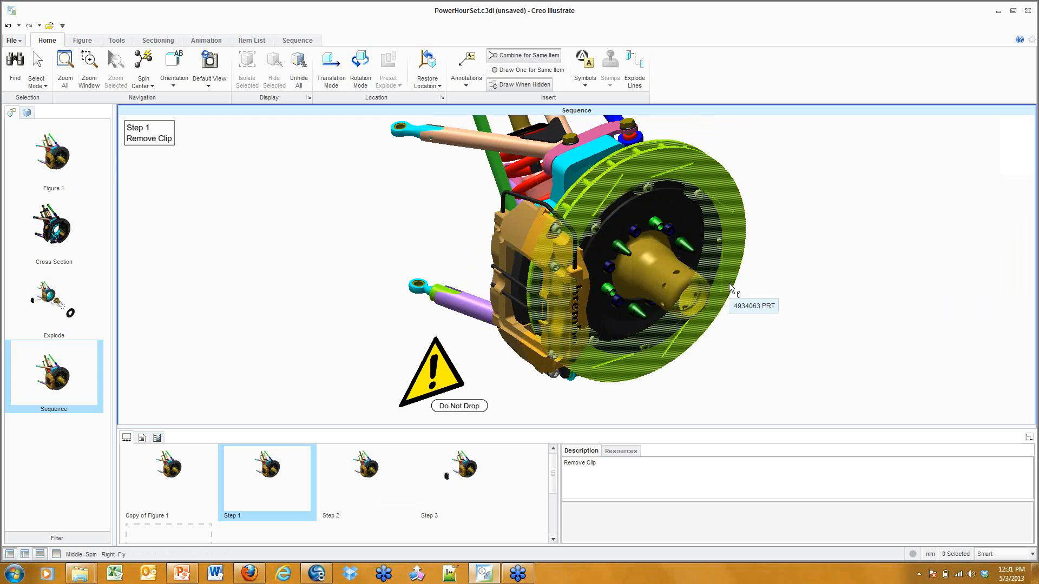
{"action": "left_click", "coordinate": [66, 157]}
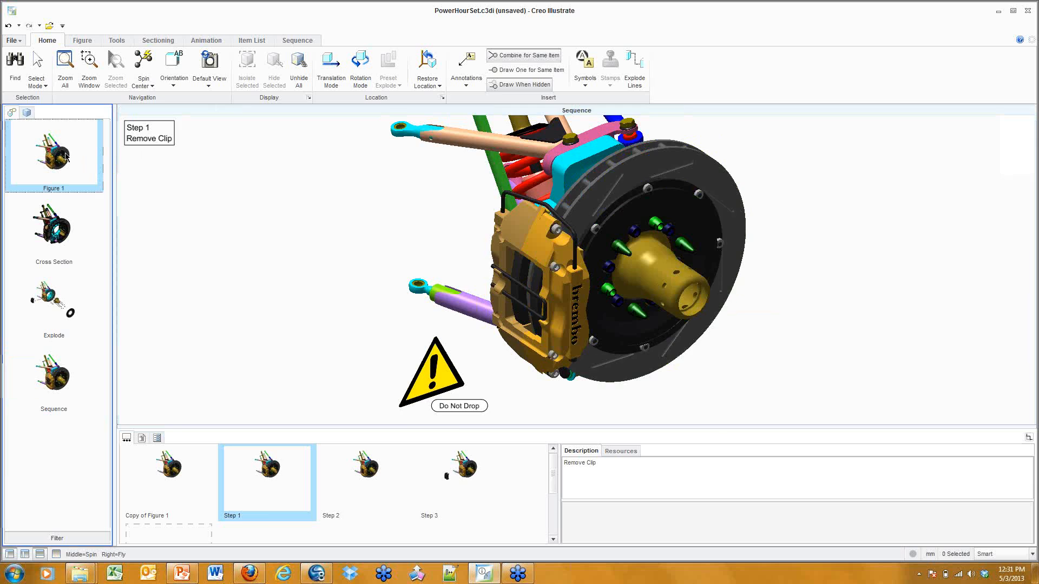
{"action": "left_click", "coordinate": [40, 555]}
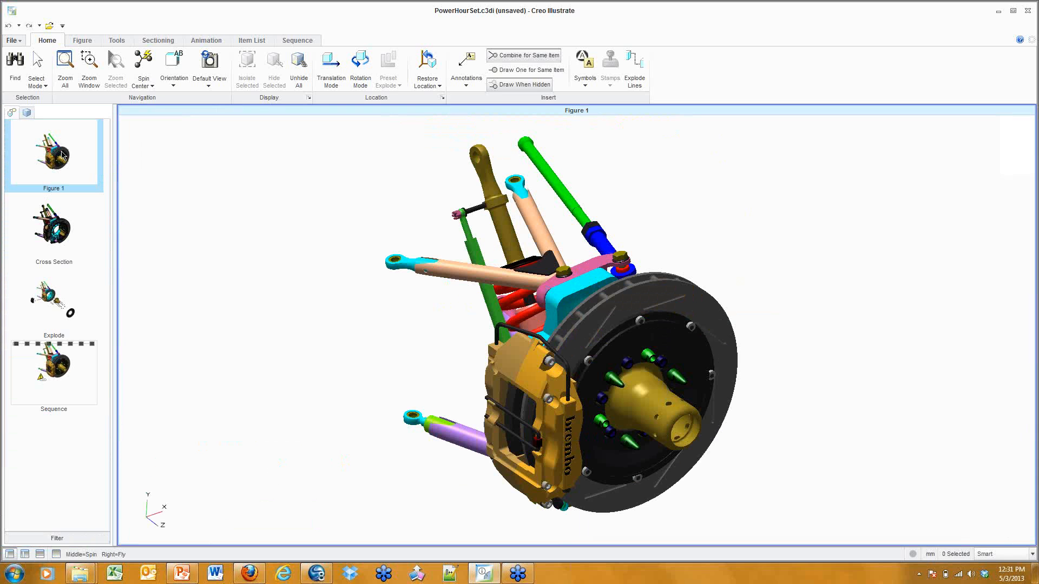
{"action": "left_click", "coordinate": [62, 244]}
{"action": "left_click", "coordinate": [59, 307]}
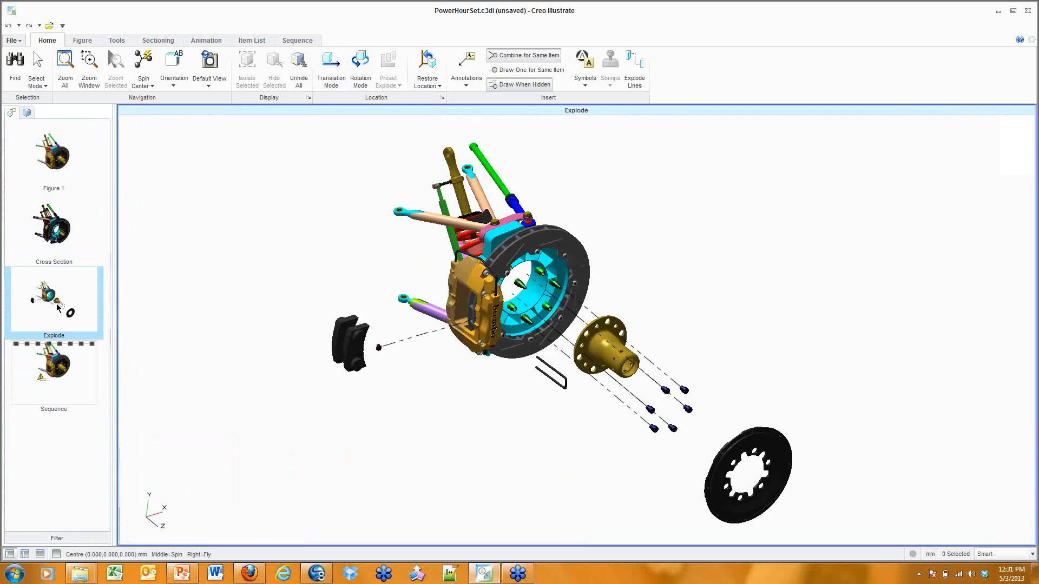
{"action": "left_click", "coordinate": [67, 375]}
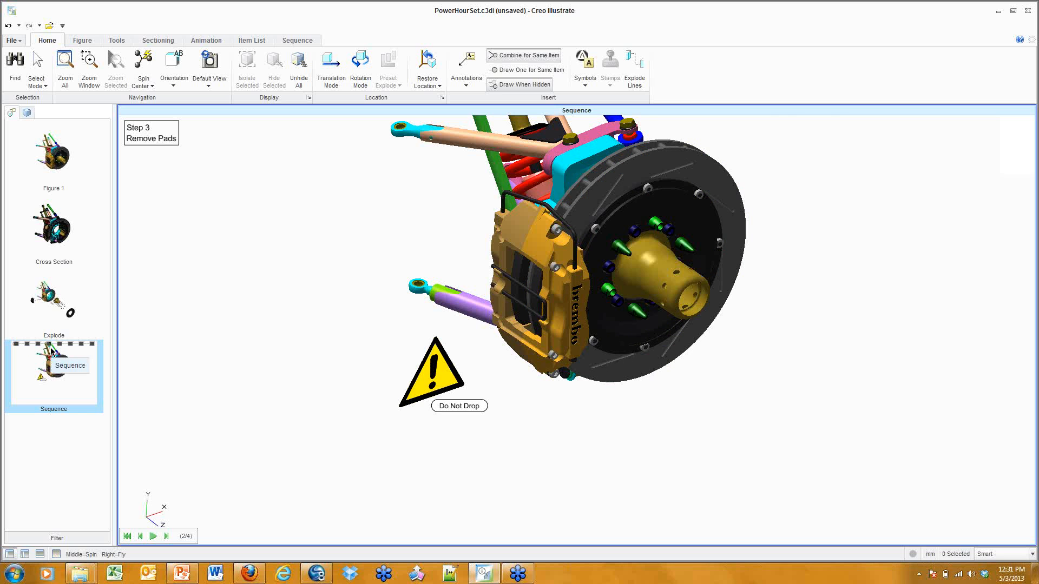
Duplicate Figure 1 and name the copy Animation
{"action": "left_click", "coordinate": [61, 157]}
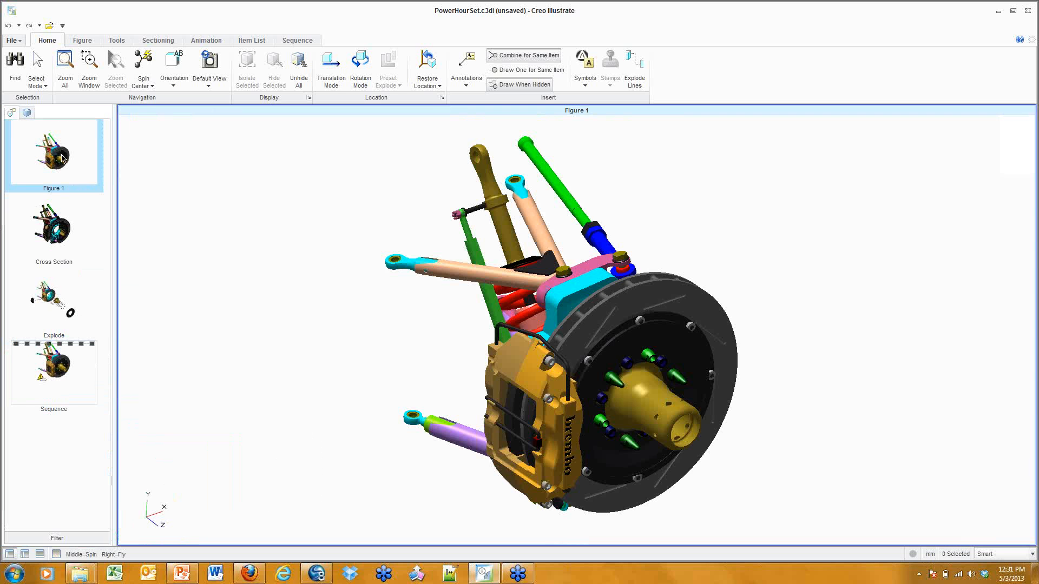
{"action": "right_click", "coordinate": [61, 157]}
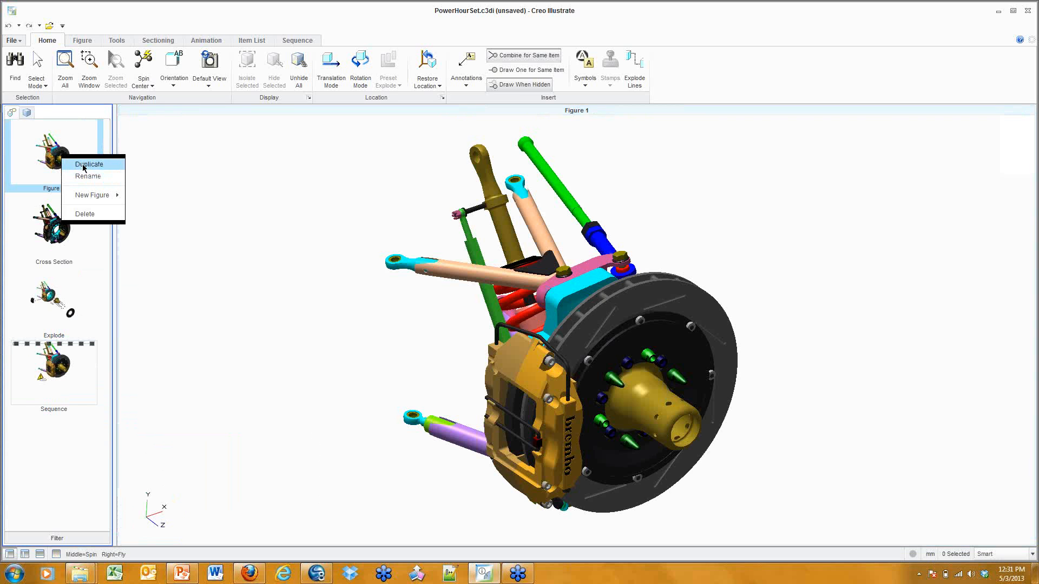
{"action": "left_click", "coordinate": [81, 163]}
{"action": "right_click", "coordinate": [89, 480]}
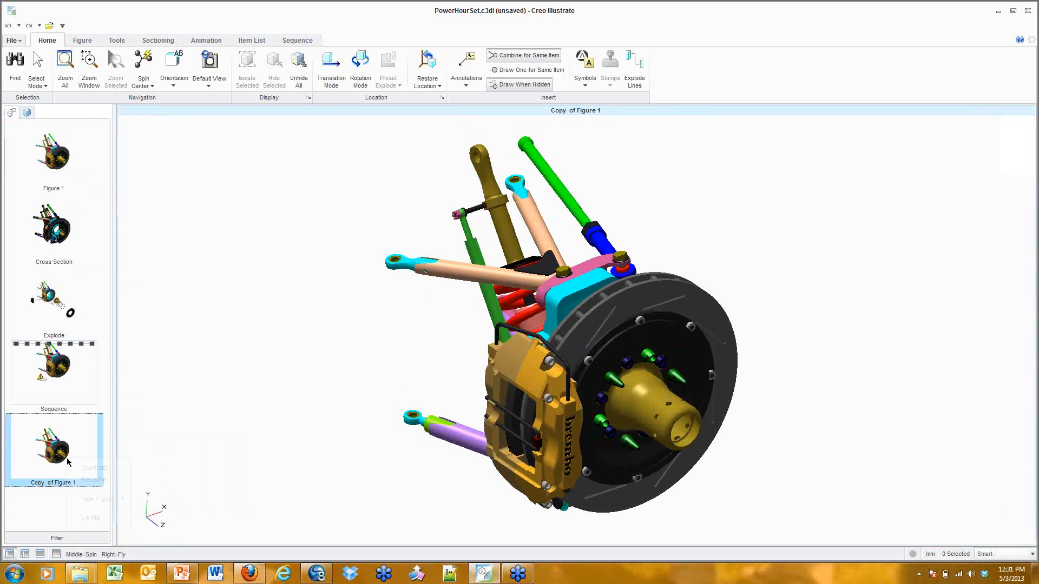
{"action": "left_click", "coordinate": [98, 477]}
{"action": "triple_click", "coordinate": [550, 279]}
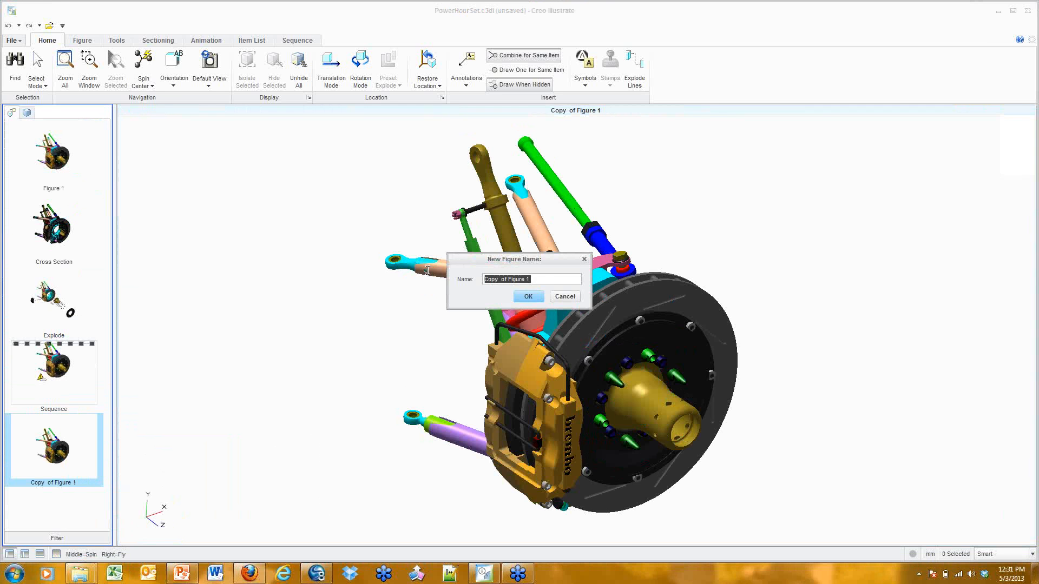
{"action": "type", "text": "Animation"}
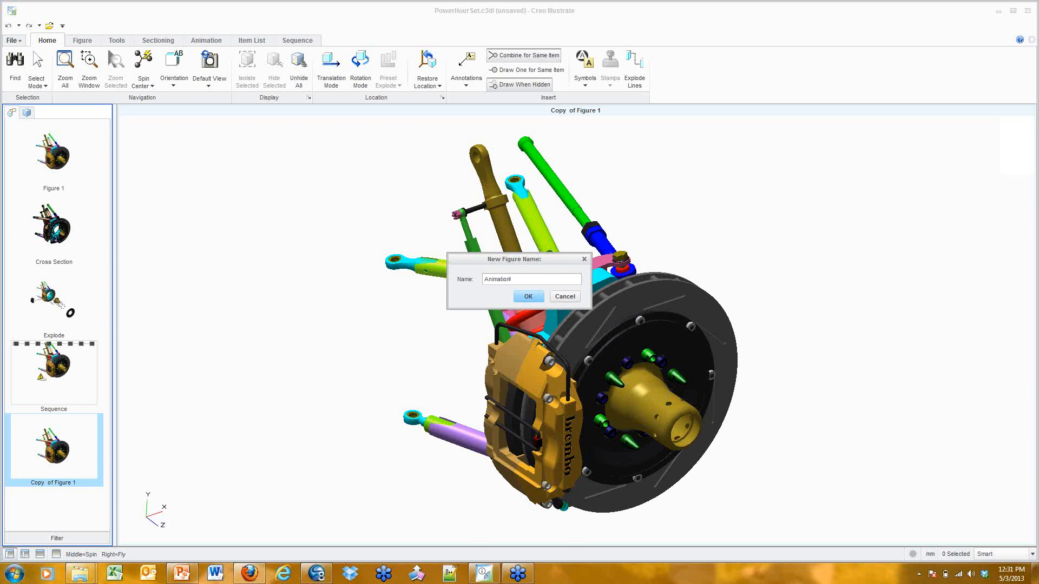
{"action": "left_click", "coordinate": [524, 299]}
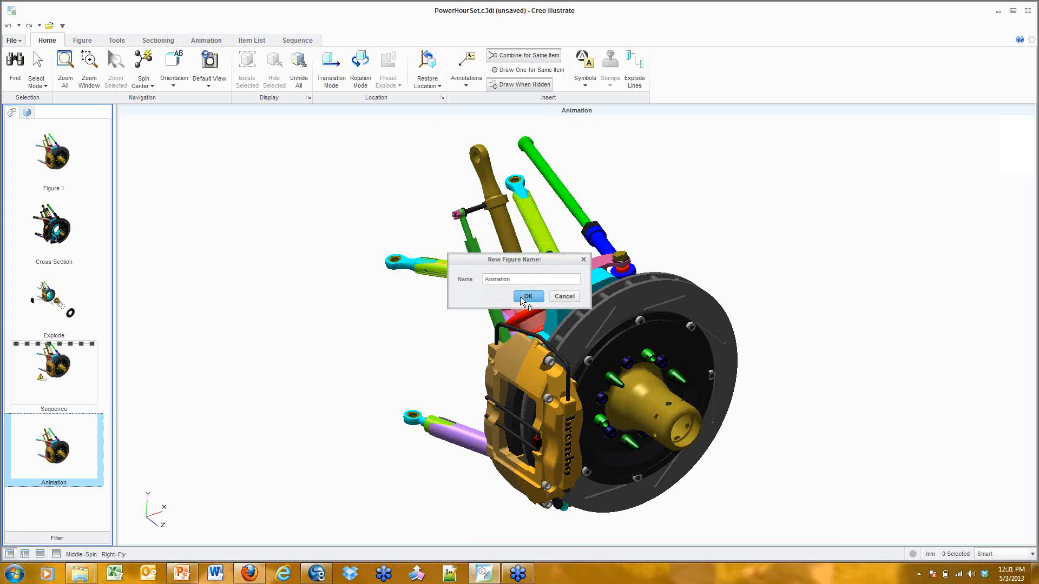
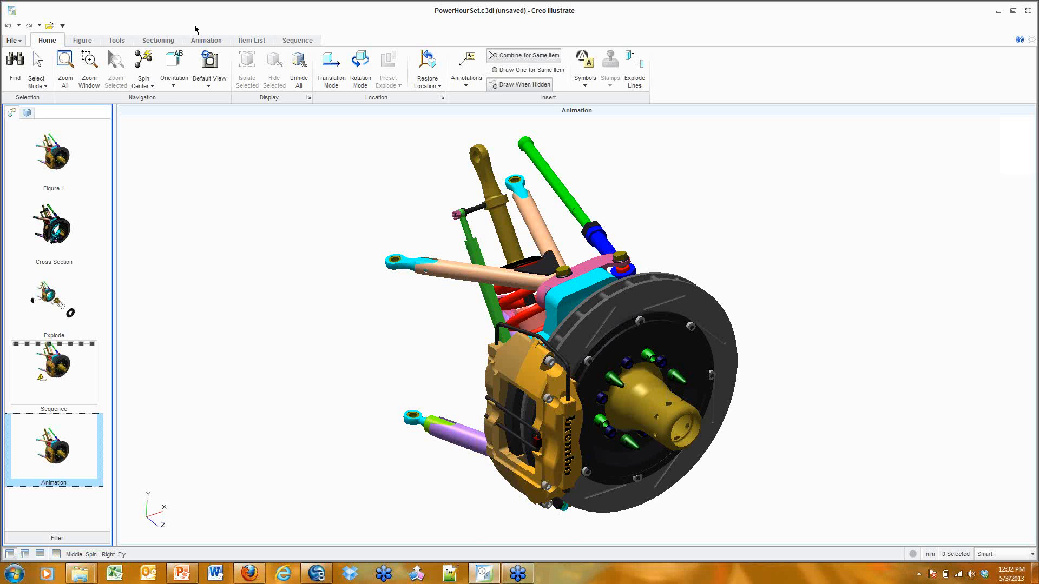
Turn on advanced animation editing for the Animation figure, with content recording active
{"action": "left_click", "coordinate": [197, 41]}
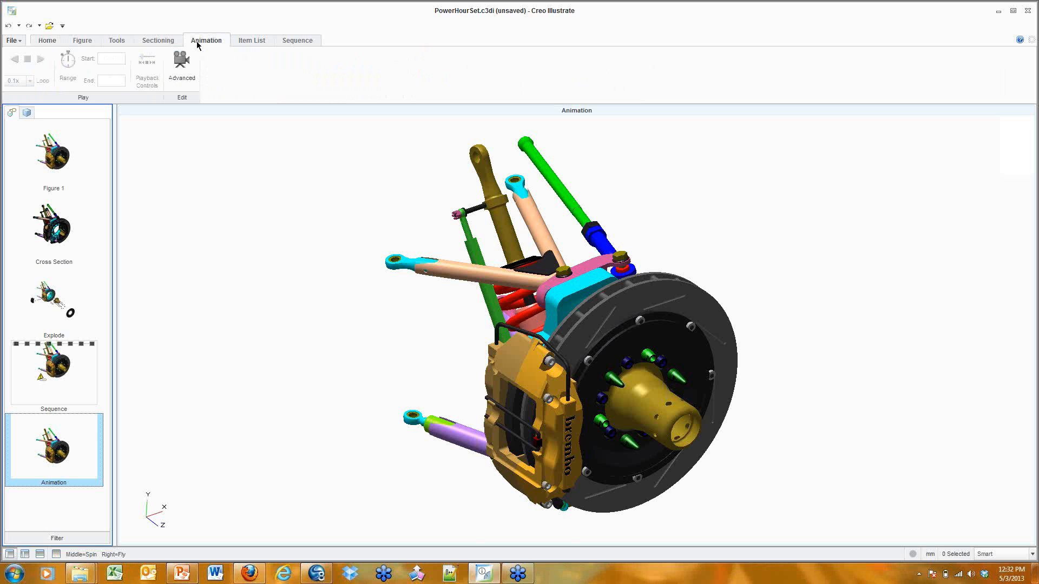
{"action": "left_click", "coordinate": [181, 68]}
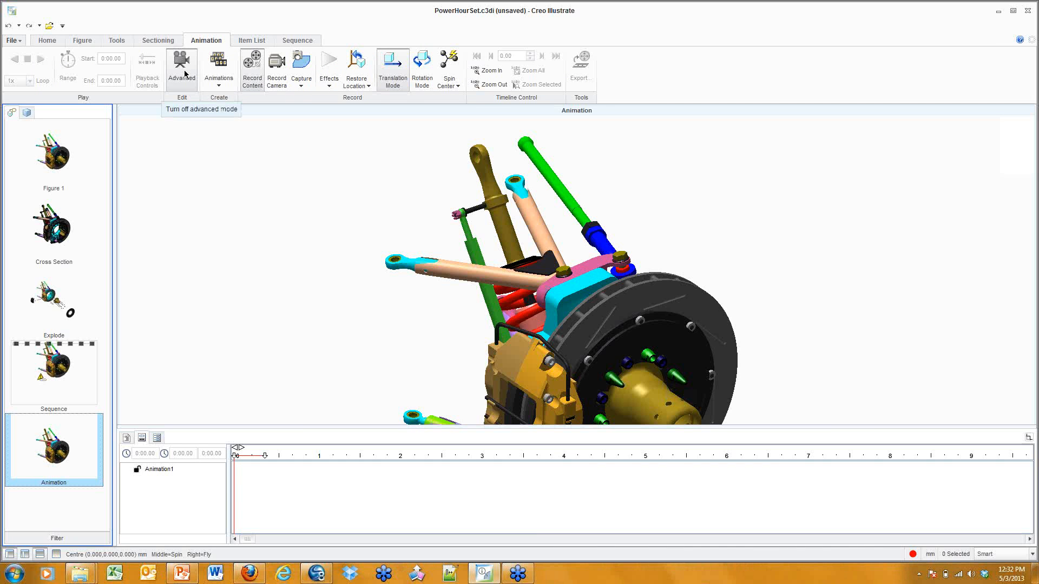
{"action": "left_click", "coordinate": [247, 66]}
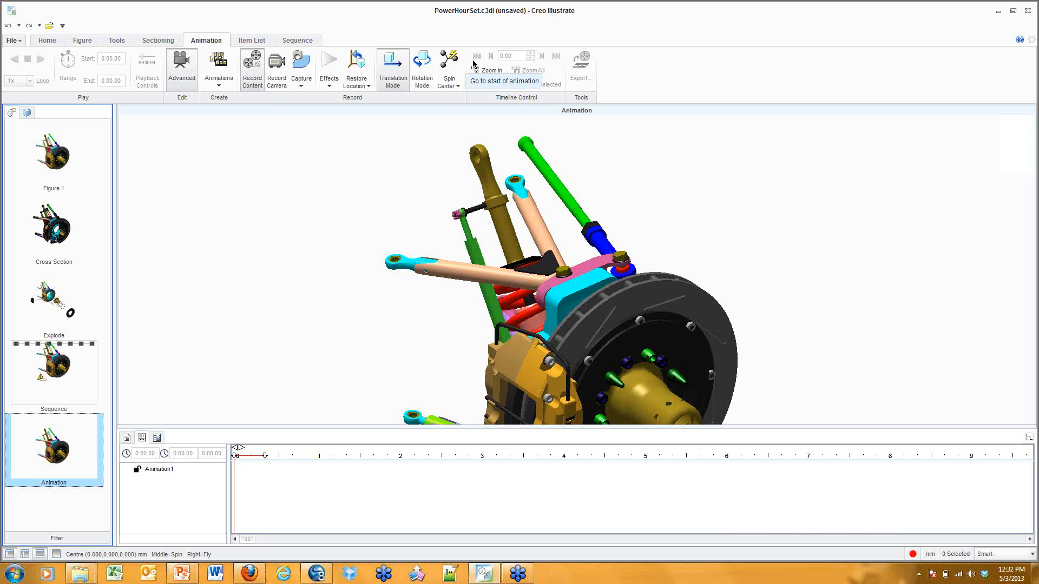
Record a Pulse effect on the small retaining clip at the end of the caliper's U-shaped pin
{"action": "middle_click_drag", "start_coordinate": [676, 277], "coordinate": [660, 103]}
{"action": "left_click", "coordinate": [530, 299]}
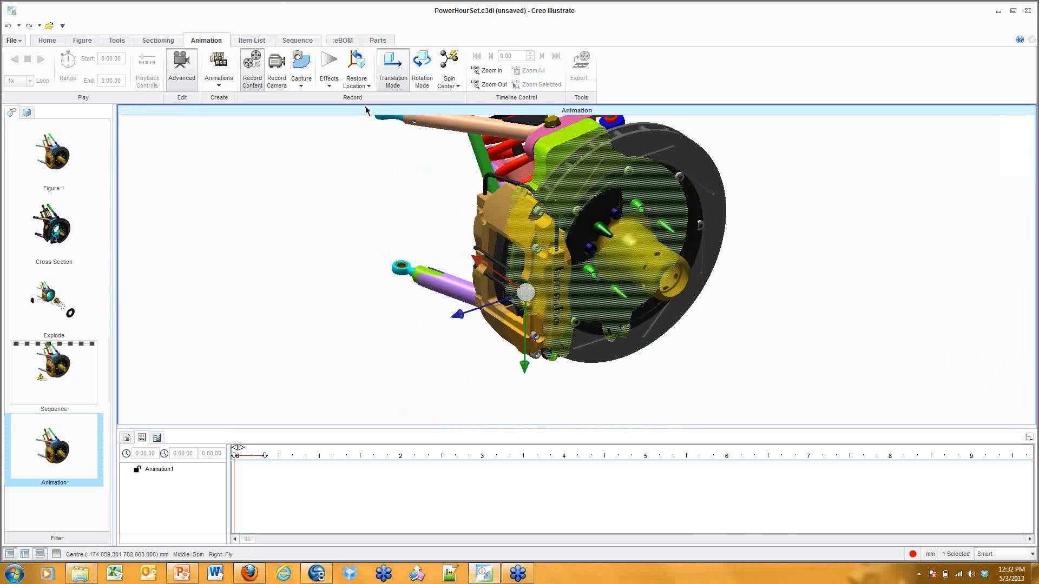
{"action": "left_click", "coordinate": [331, 86]}
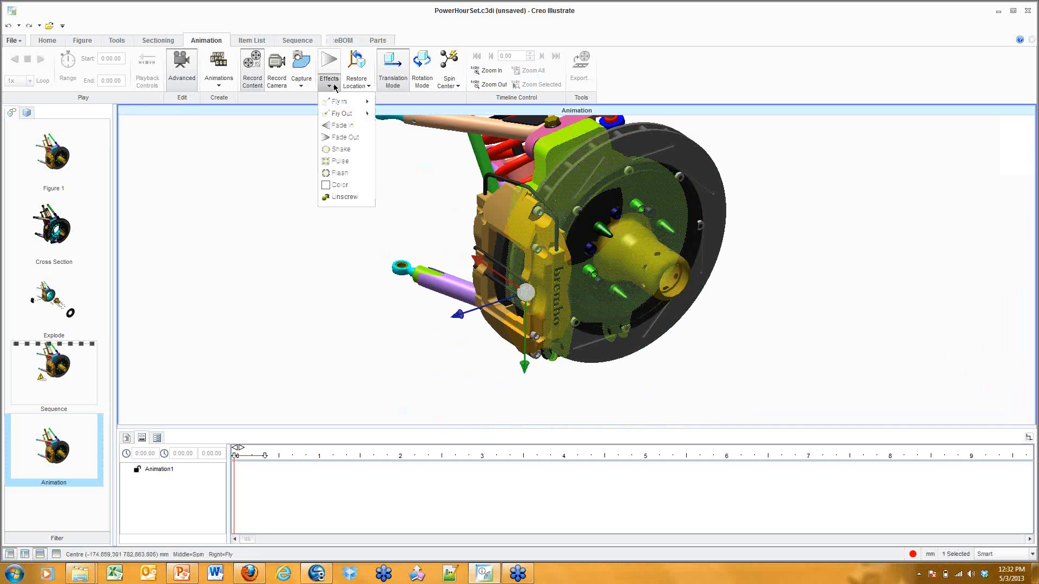
{"action": "left_click", "coordinate": [346, 162]}
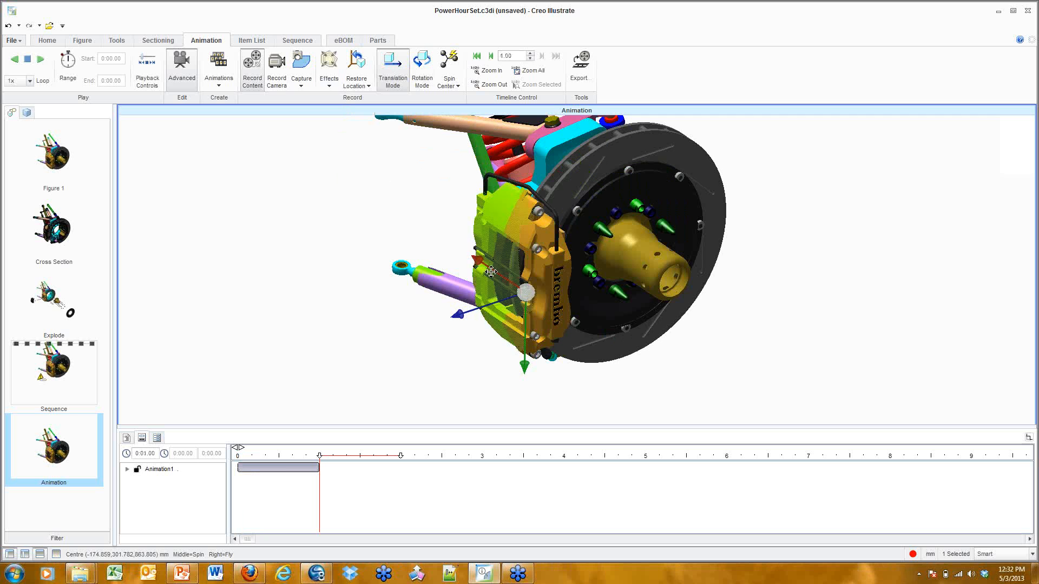
Record the retaining clip sliding straight out of the caliper, away from the brake disc, followed by a Fade Out effect
{"action": "left_click_drag", "start_coordinate": [469, 310], "coordinate": [327, 349]}
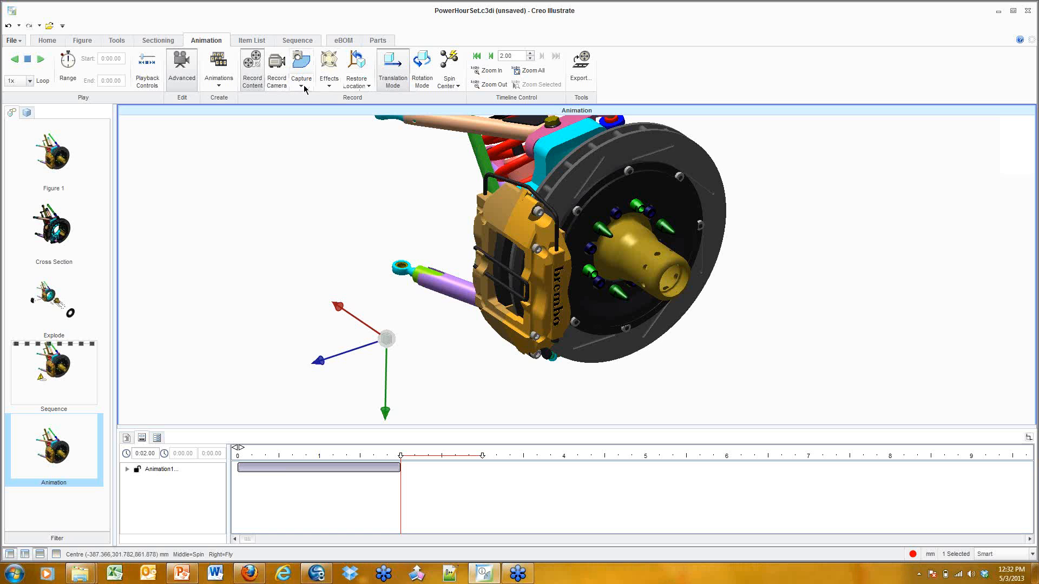
{"action": "left_click", "coordinate": [329, 81]}
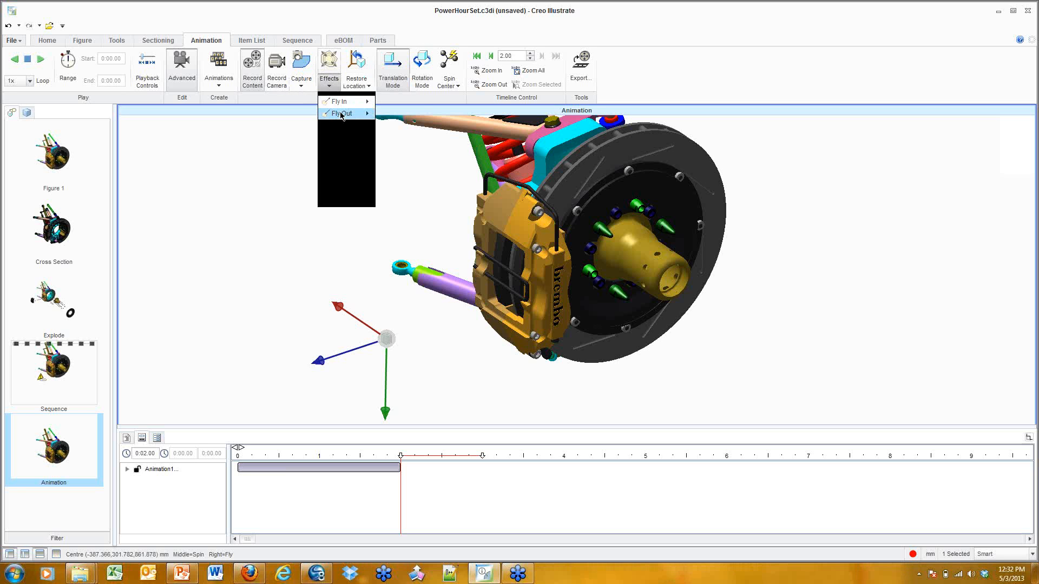
{"action": "left_click", "coordinate": [343, 137]}
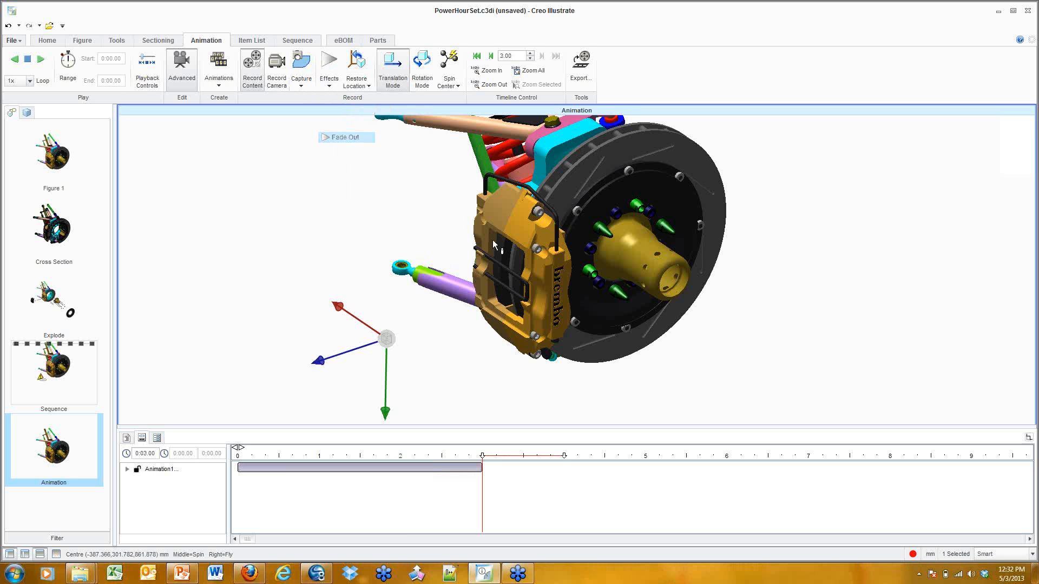
Record the U-shaped pin moving out of the caliper to below the disc, followed by a Fade Out effect
{"action": "left_click", "coordinate": [515, 296]}
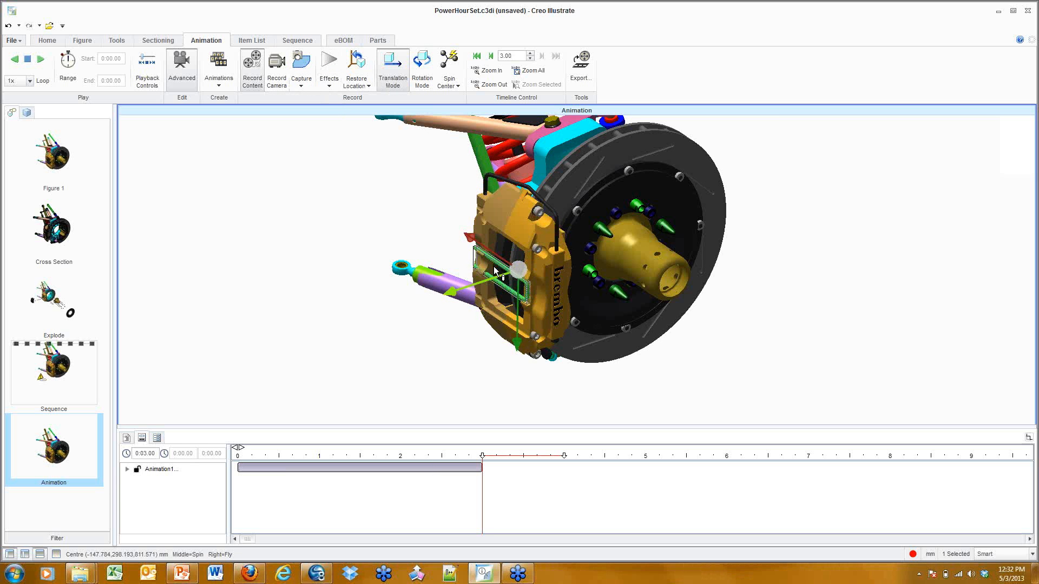
{"action": "left_click_drag", "start_coordinate": [495, 270], "coordinate": [699, 367]}
{"action": "left_click", "coordinate": [328, 70]}
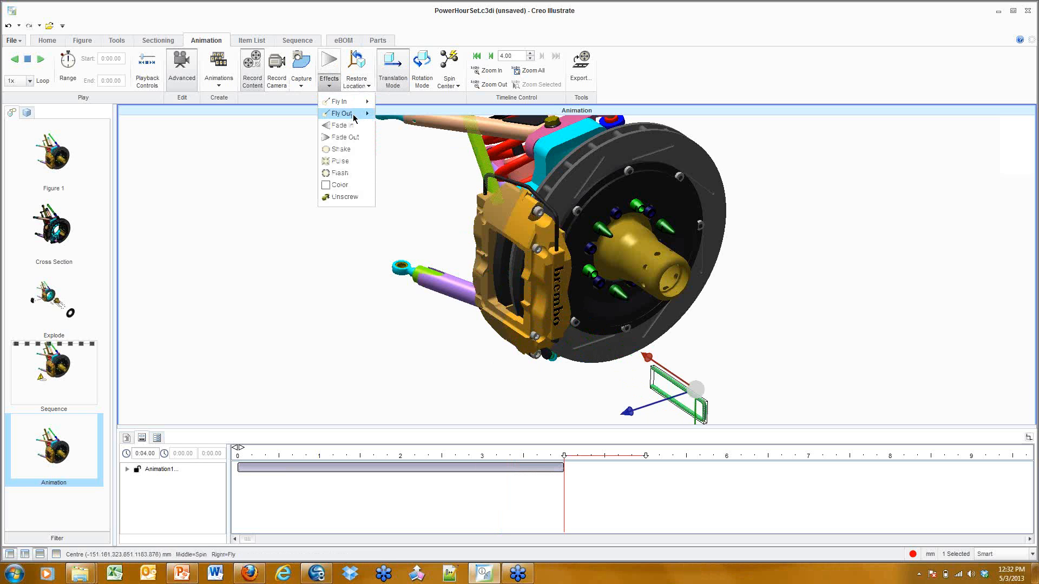
{"action": "left_click", "coordinate": [344, 137]}
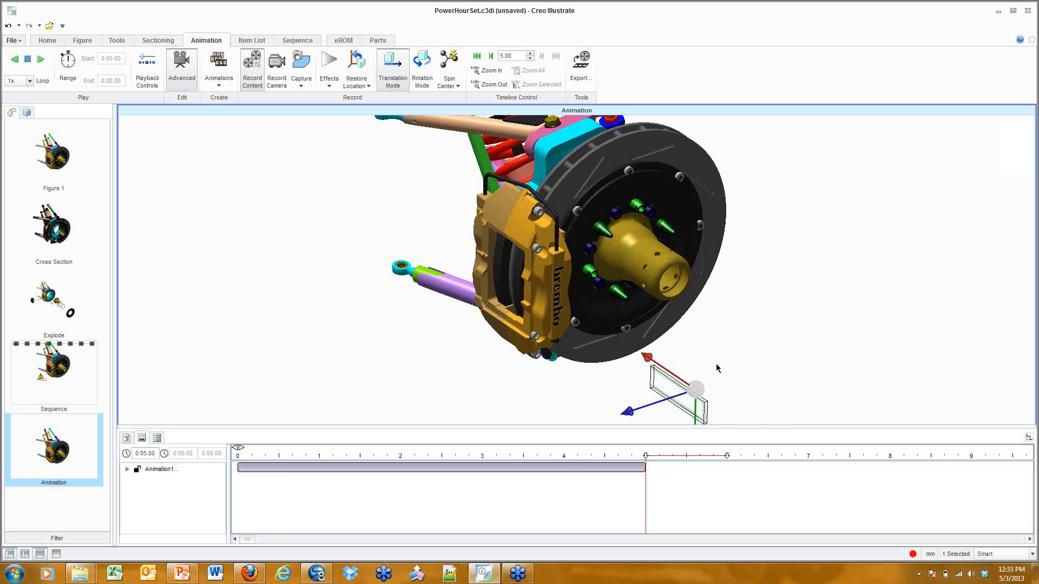
{"action": "left_click", "coordinate": [756, 348]}
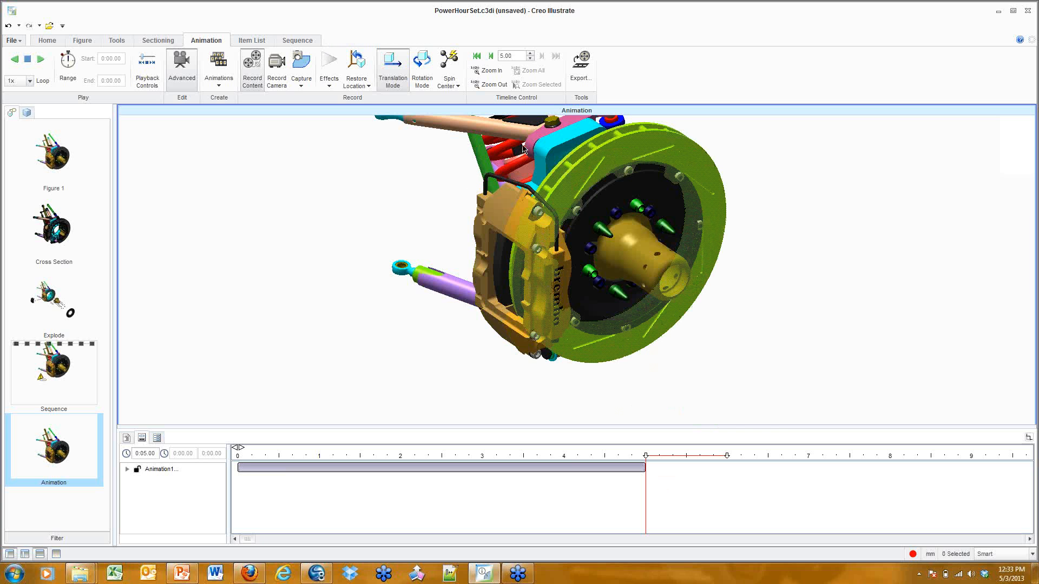
{"action": "left_click", "coordinate": [61, 40]}
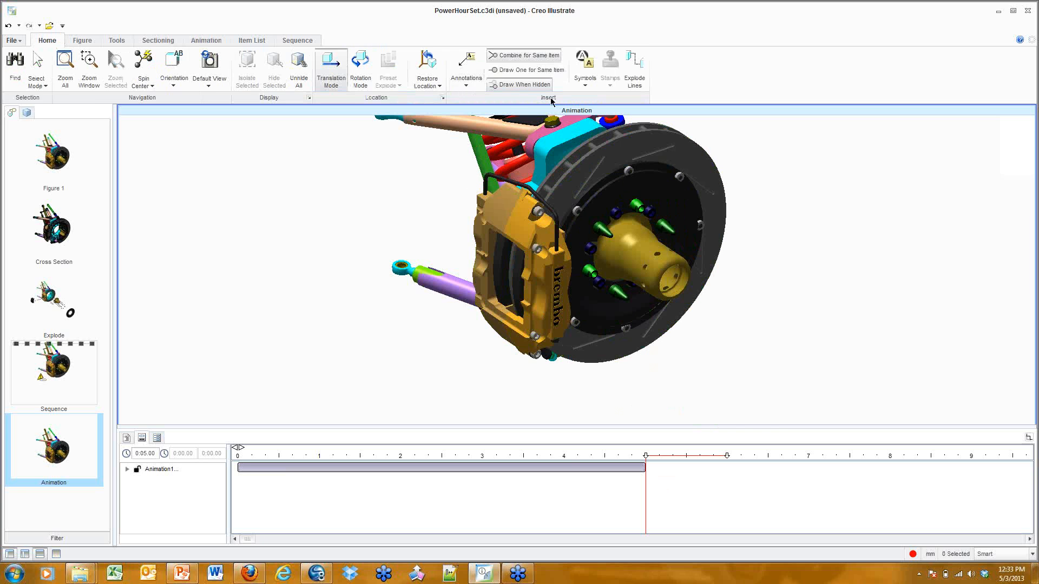
{"action": "left_click", "coordinate": [584, 80]}
{"action": "left_click", "coordinate": [722, 133]}
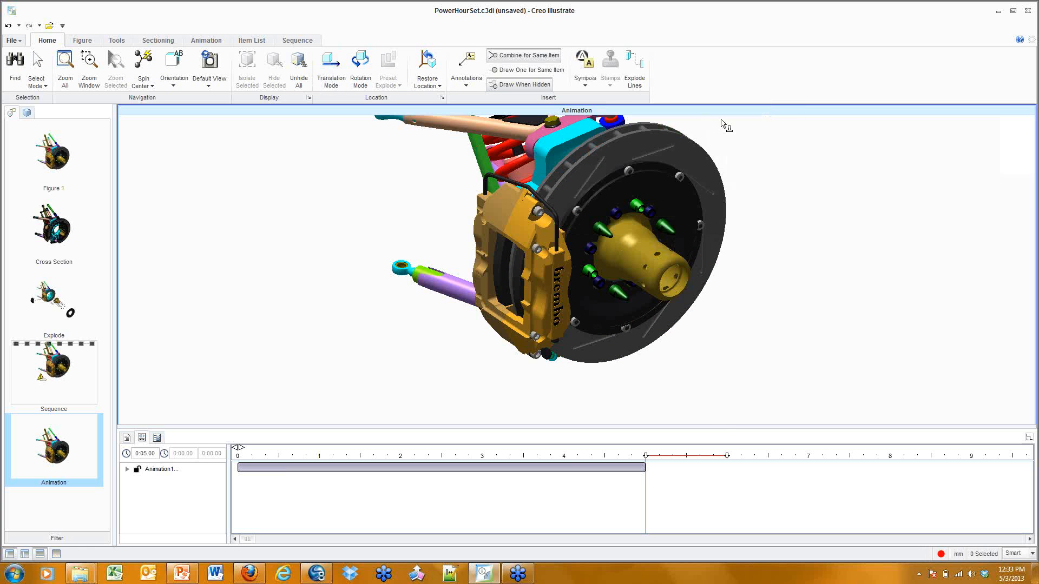
{"action": "left_click", "coordinate": [841, 331]}
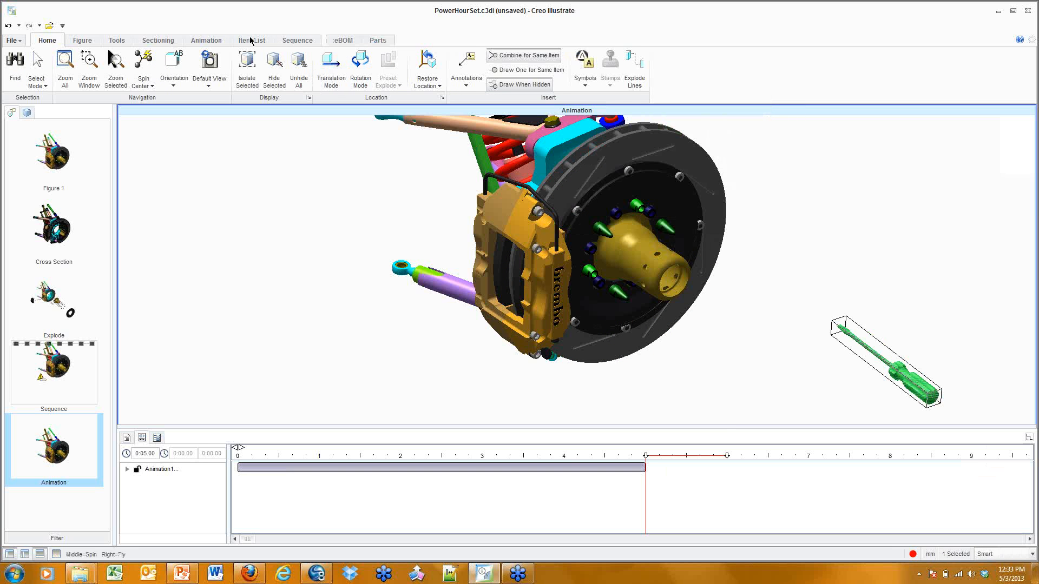
{"action": "left_click", "coordinate": [8, 25]}
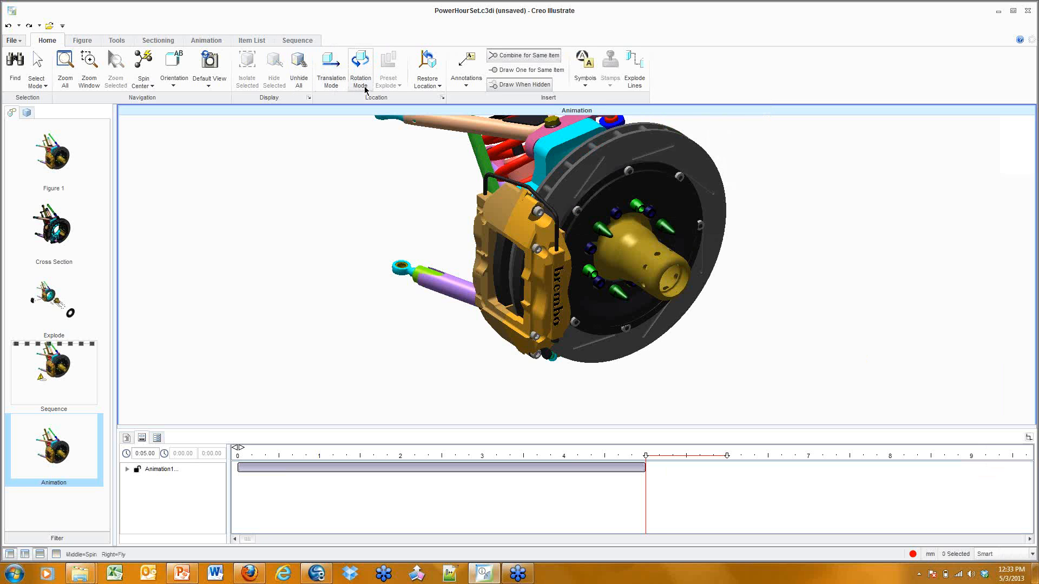
Turn off content recording and insert a Screwdriver symbol in the empty space beside the brake disc
{"action": "left_click", "coordinate": [206, 40]}
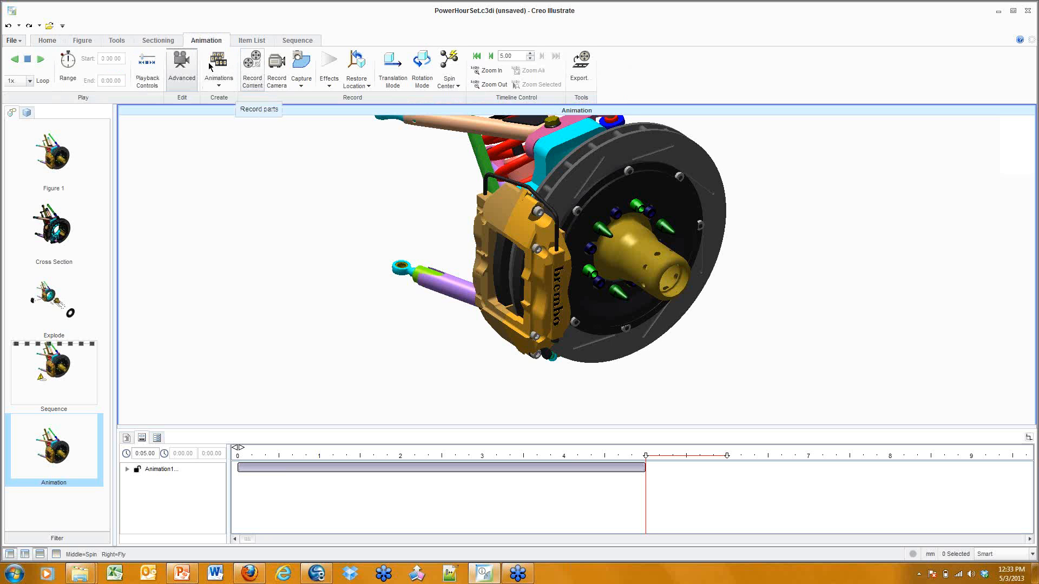
{"action": "left_click", "coordinate": [59, 40]}
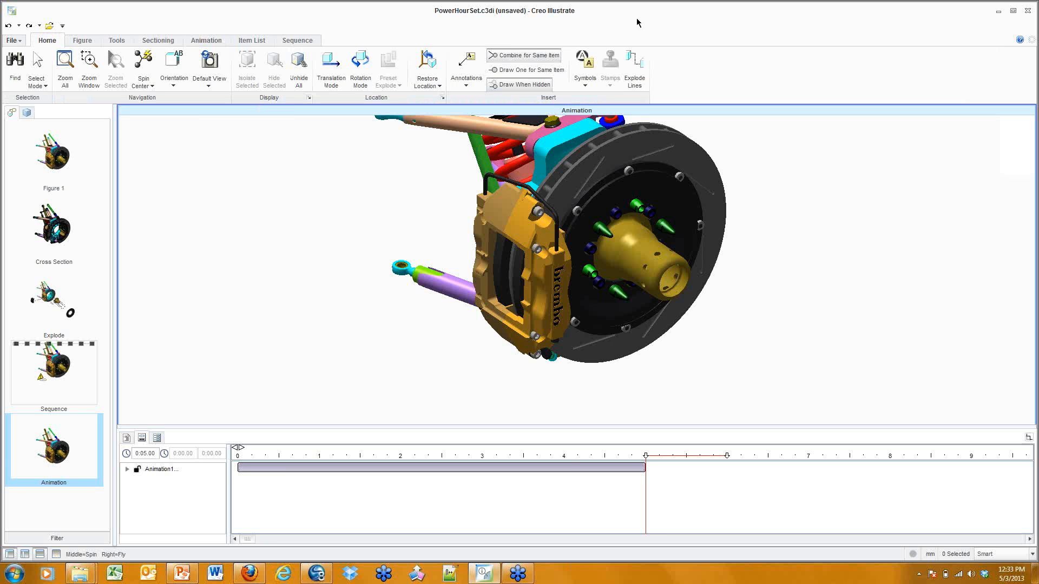
{"action": "left_click", "coordinate": [611, 63]}
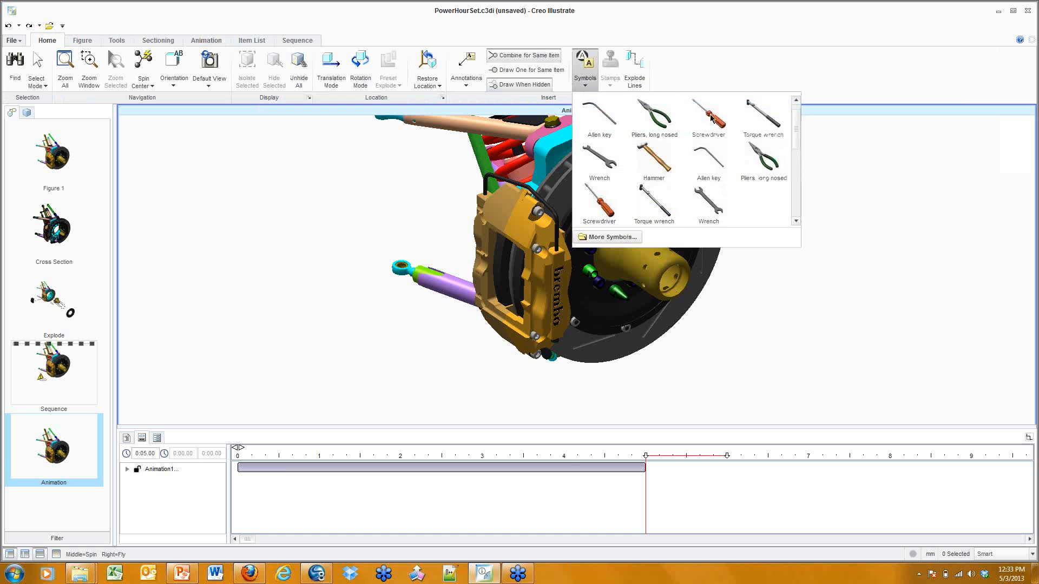
{"action": "left_click", "coordinate": [723, 129]}
{"action": "left_click", "coordinate": [900, 411]}
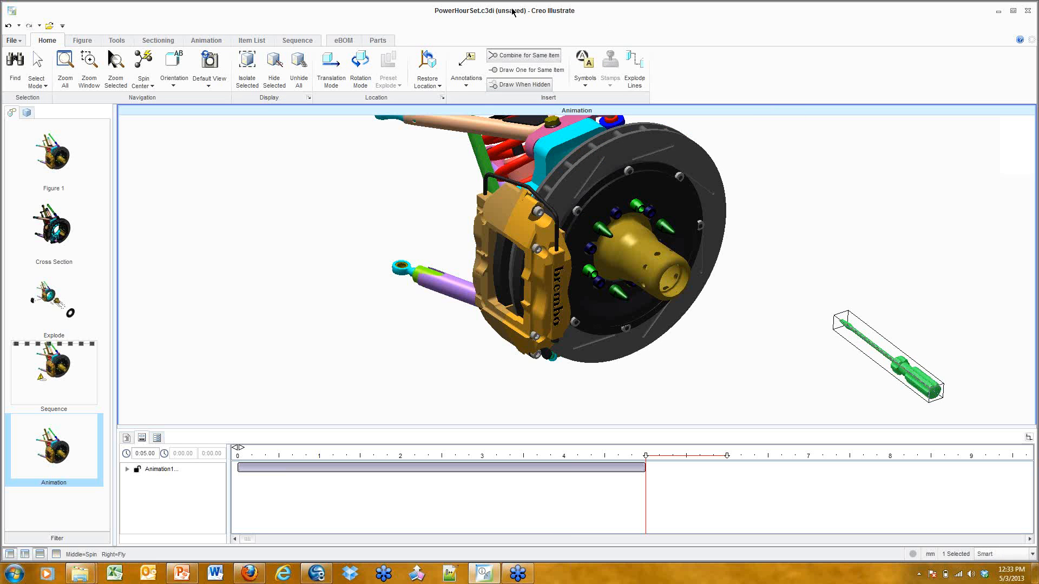
Move the screwdriver without recording so that its tip sits on the caliper's second bolt from the top
{"action": "left_click", "coordinate": [211, 41]}
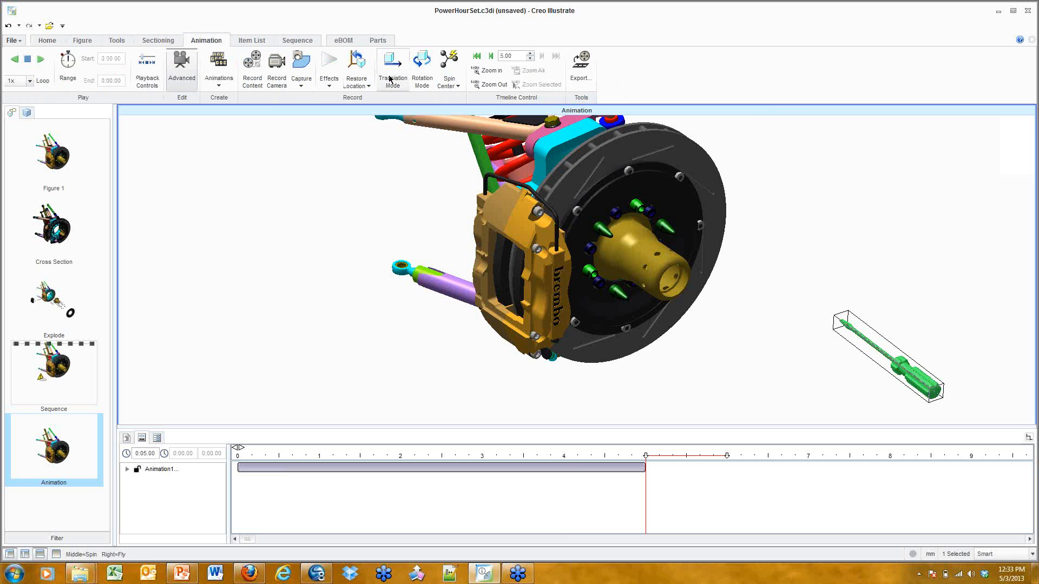
{"action": "left_click", "coordinate": [394, 77]}
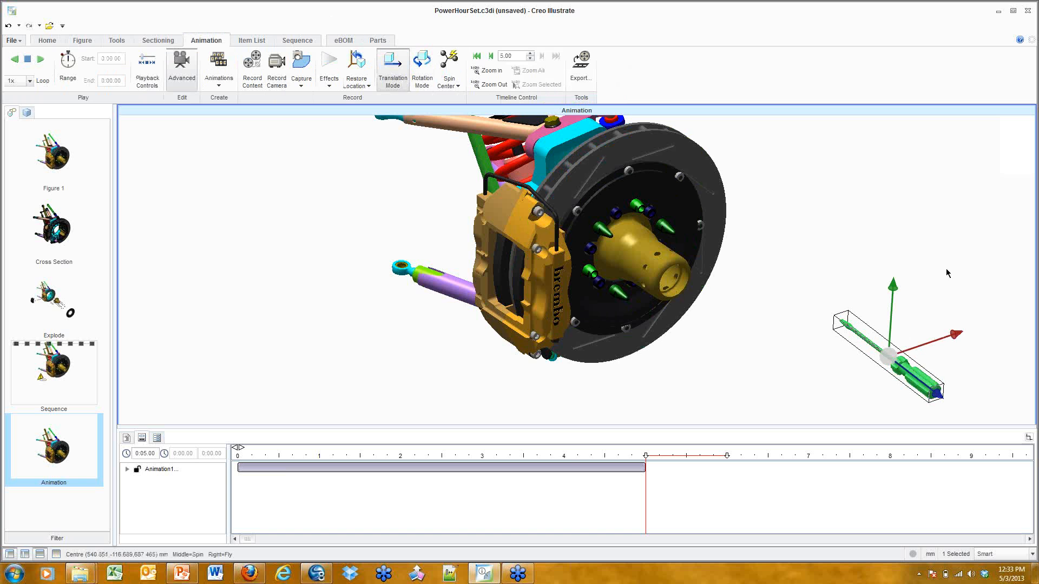
{"action": "left_click_drag", "start_coordinate": [931, 342], "coordinate": [612, 230]}
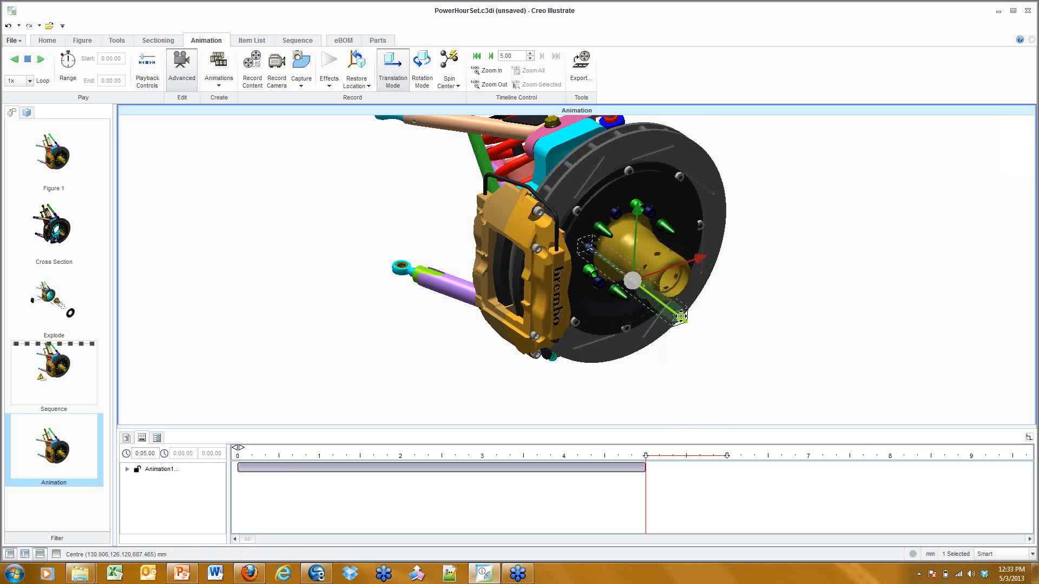
{"action": "left_click_drag", "start_coordinate": [684, 318], "coordinate": [845, 430]}
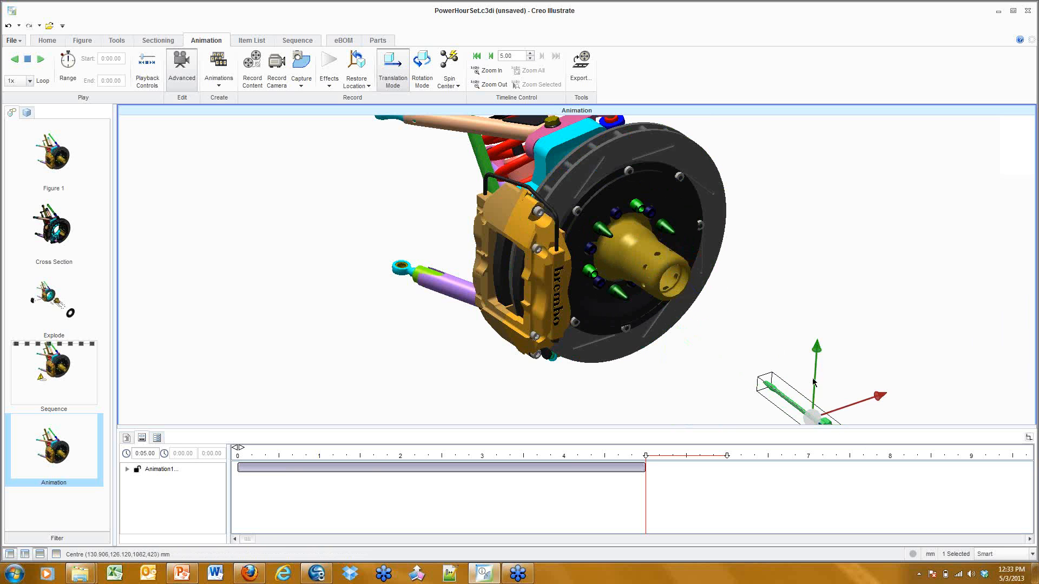
{"action": "left_click_drag", "start_coordinate": [816, 378], "coordinate": [588, 231]}
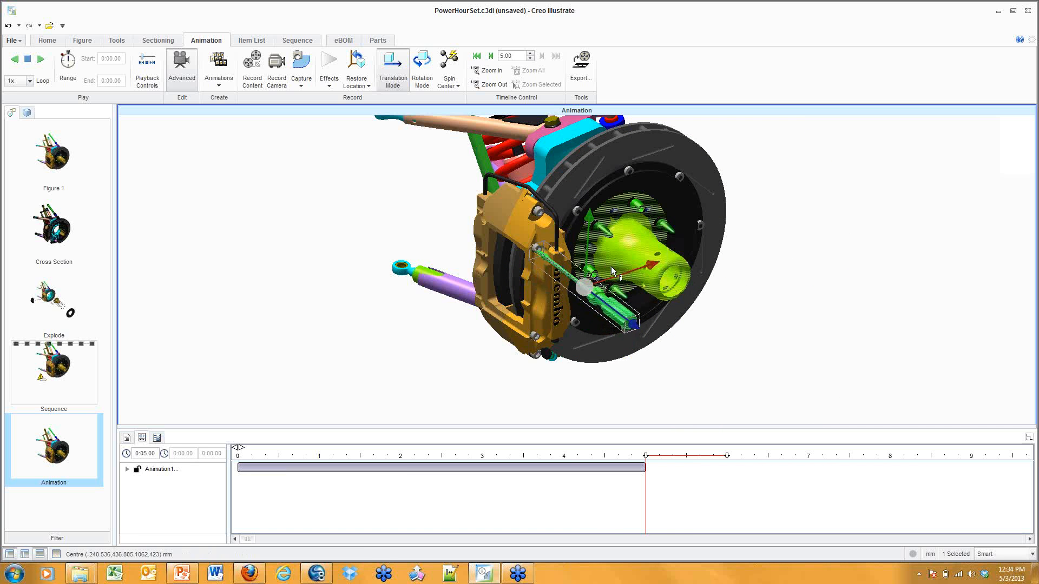
{"action": "left_click_drag", "start_coordinate": [616, 270], "coordinate": [622, 274]}
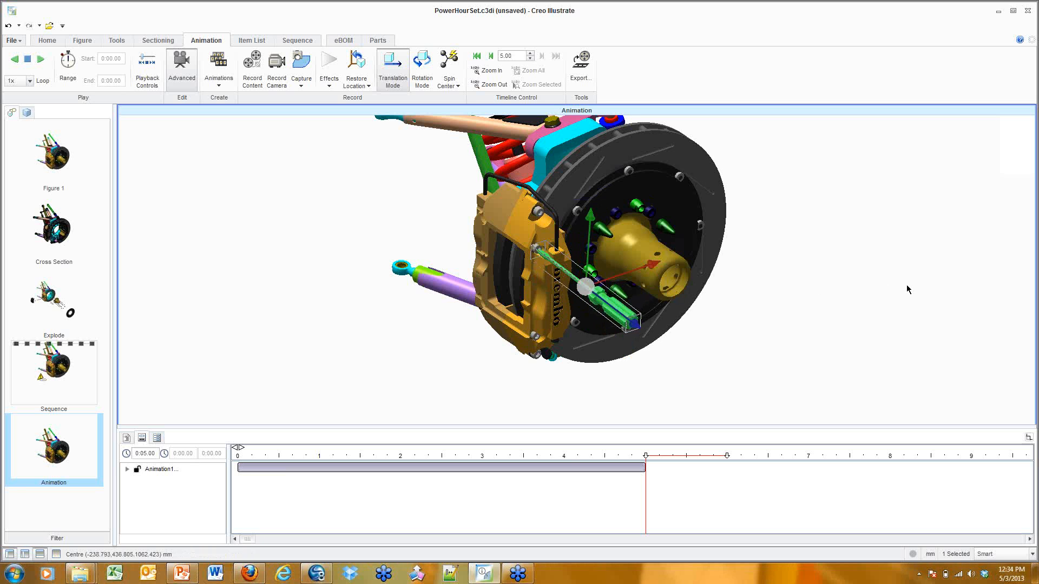
{"action": "left_click", "coordinate": [908, 289]}
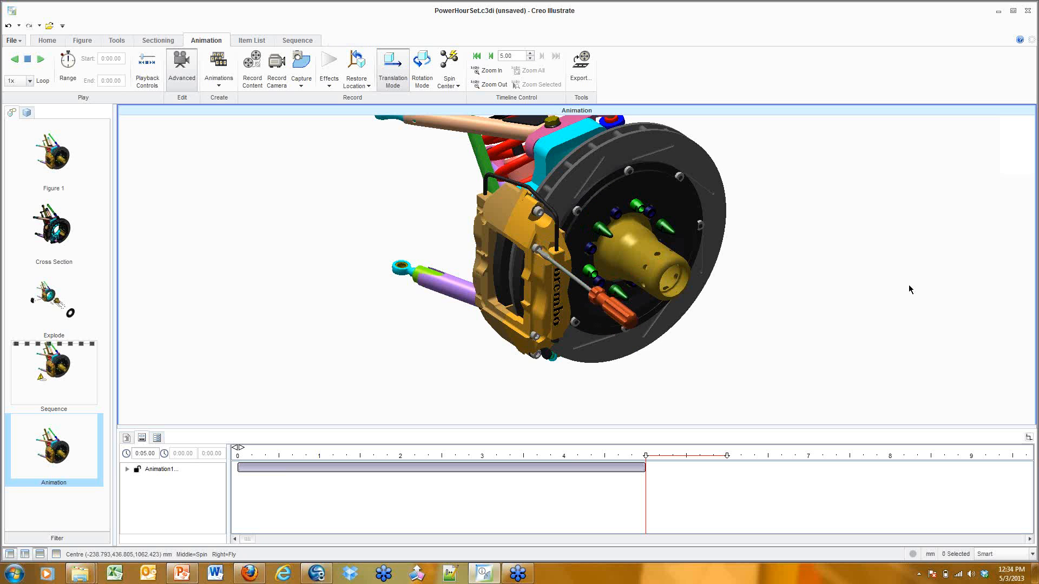
Turn content recording back on and record a Fly In +Z effect followed by a Fade Out effect on the screwdriver
{"action": "left_click", "coordinate": [252, 61]}
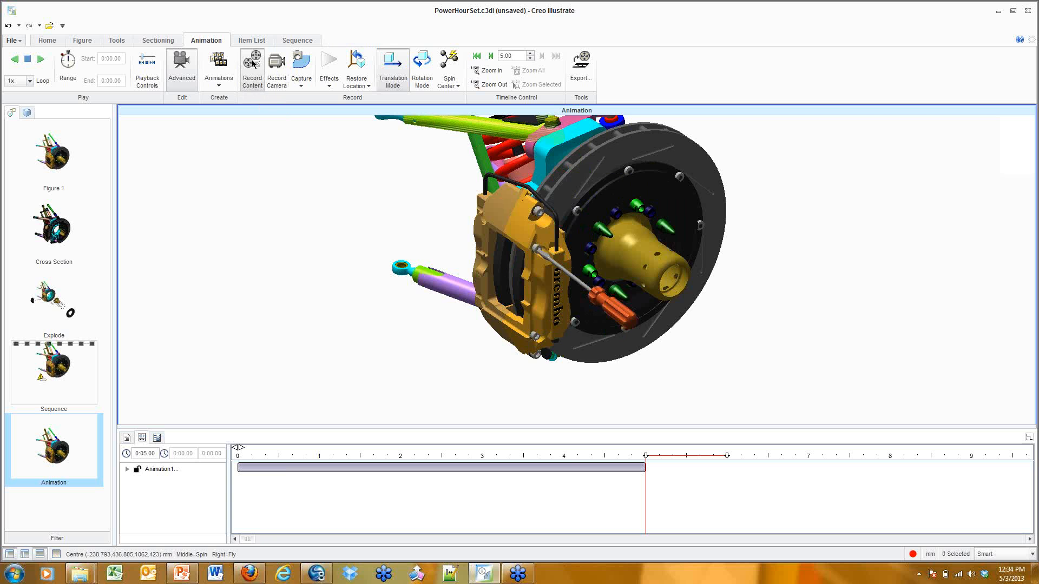
{"action": "left_click", "coordinate": [620, 318]}
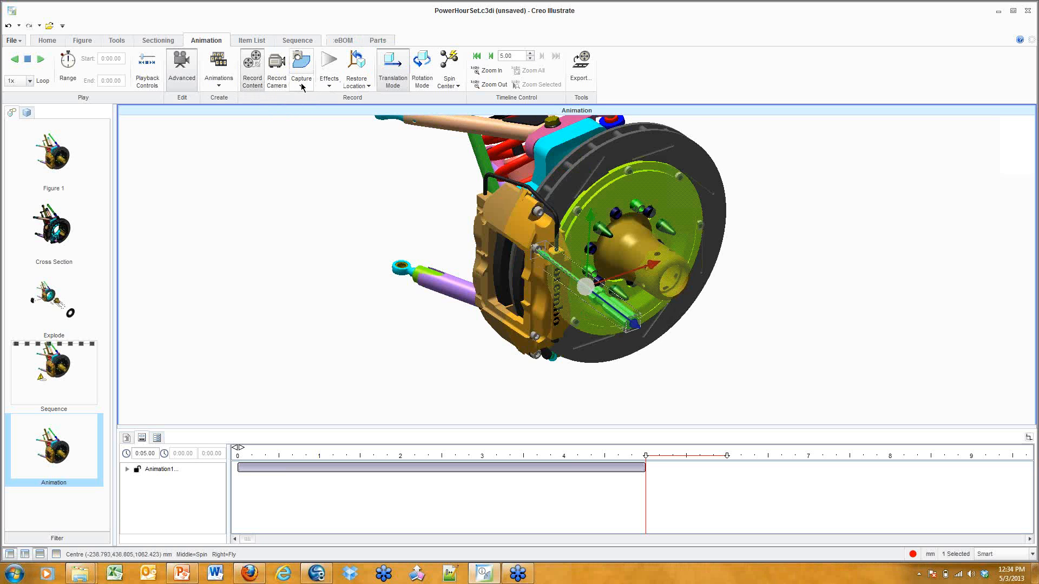
{"action": "left_click", "coordinate": [336, 85]}
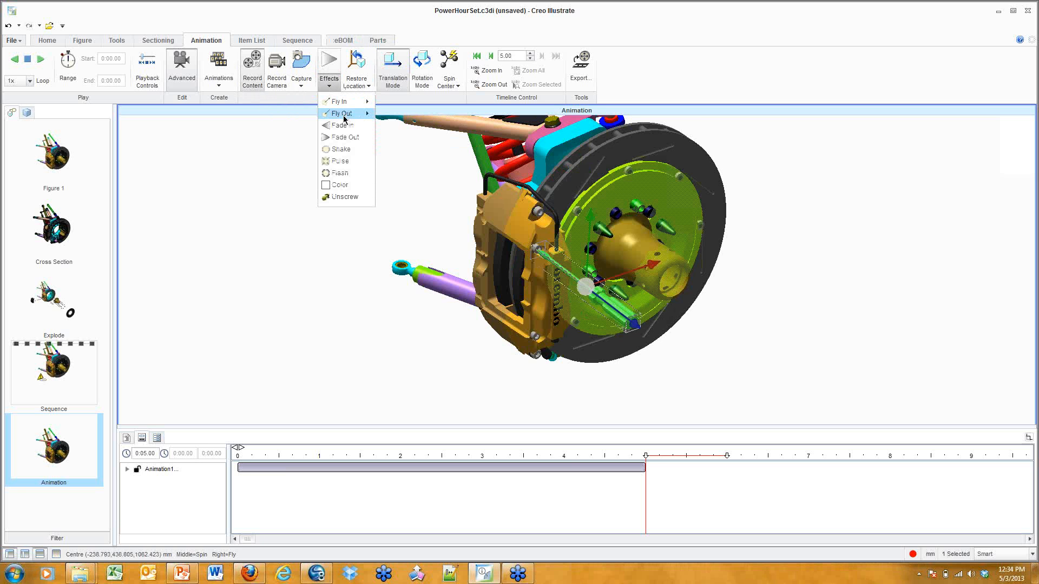
{"action": "mouse_move", "coordinate": [344, 103]}
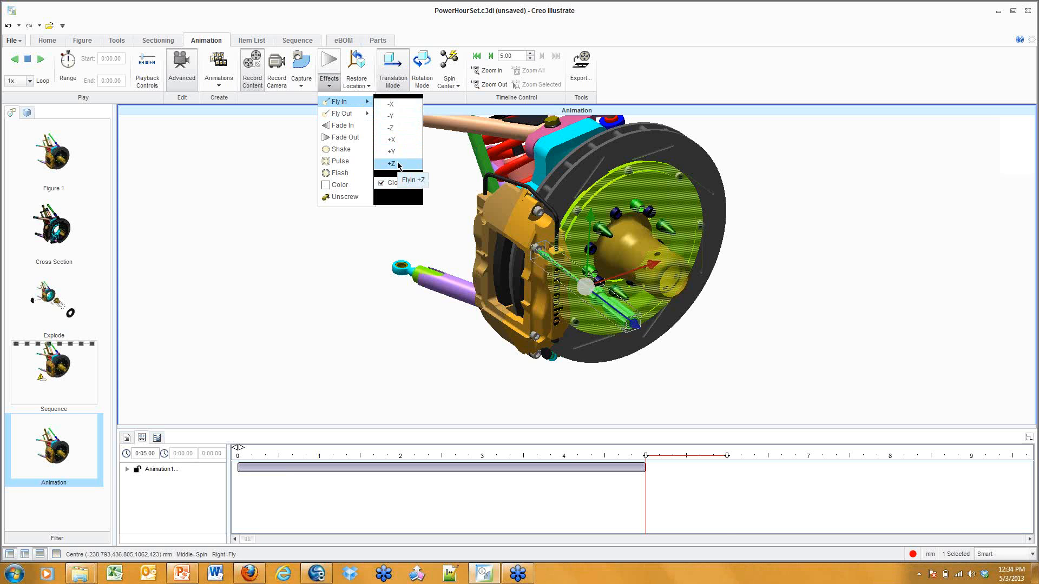
{"action": "left_click", "coordinate": [398, 164]}
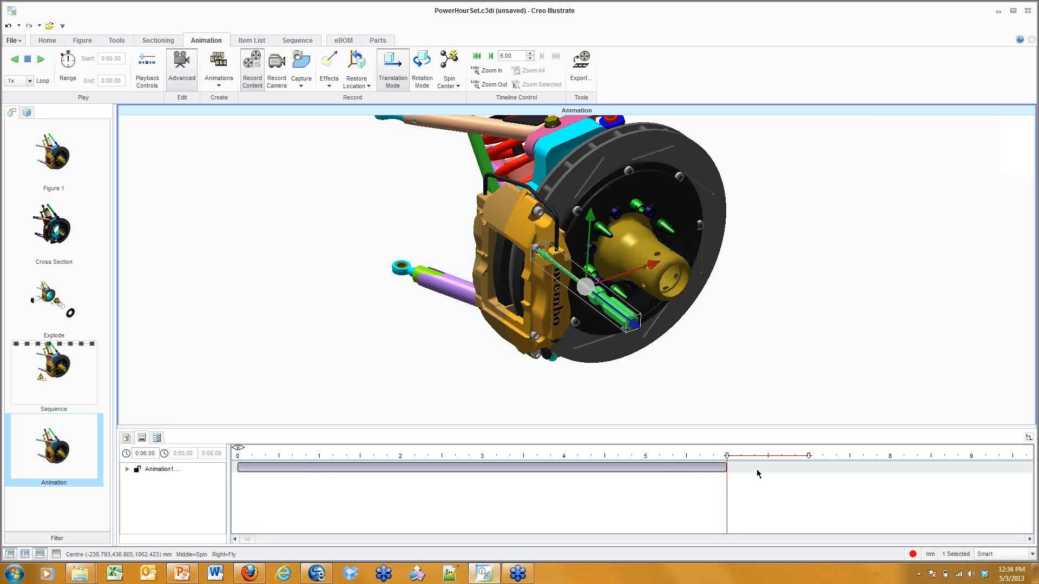
{"action": "left_click", "coordinate": [331, 85]}
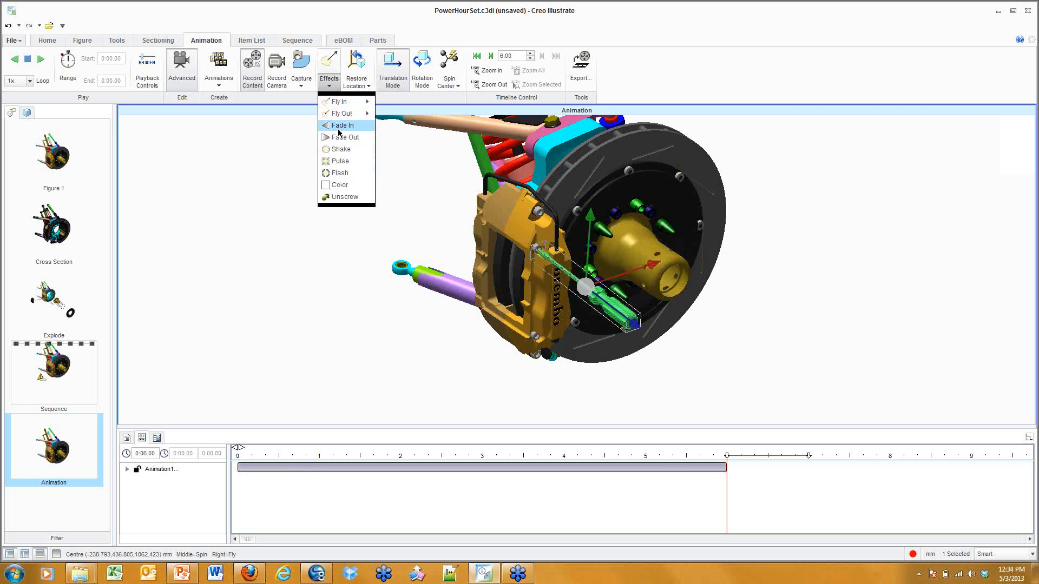
{"action": "left_click", "coordinate": [346, 138]}
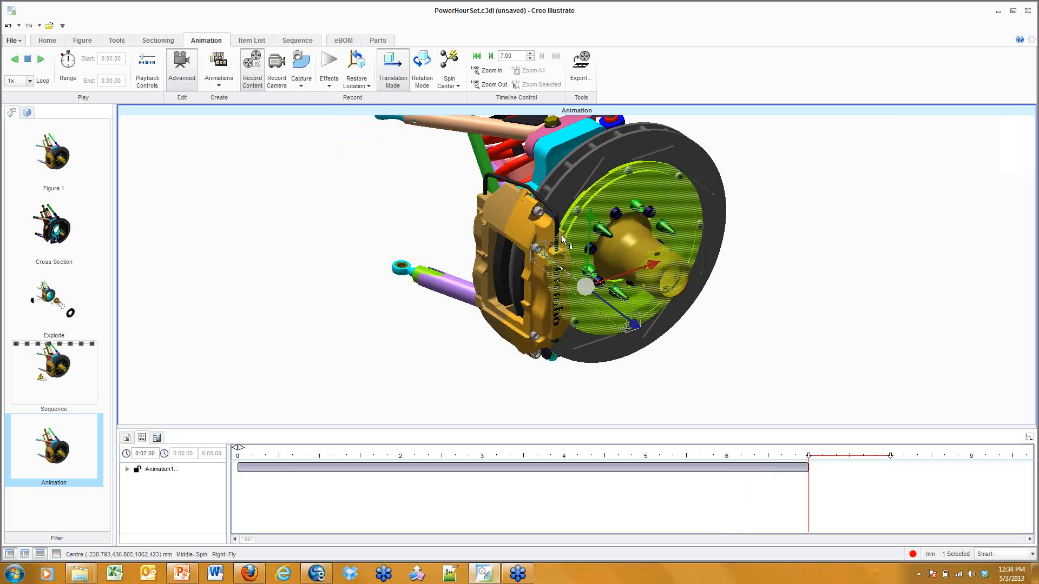
{"action": "left_click", "coordinate": [540, 217]}
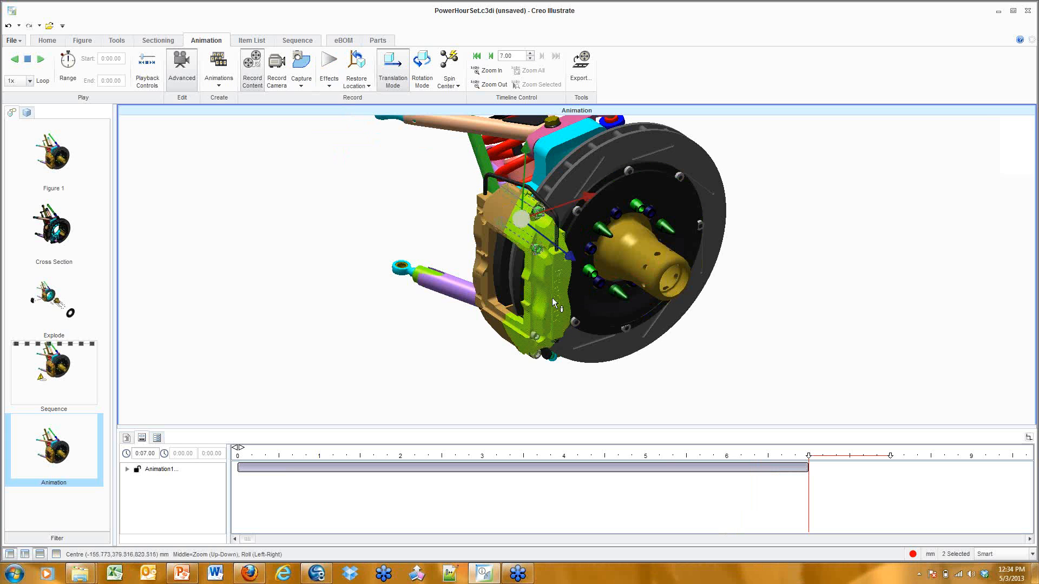
{"action": "left_click", "coordinate": [536, 336], "text": "ctrl"}
{"action": "left_click", "coordinate": [536, 336], "text": "ctrl"}
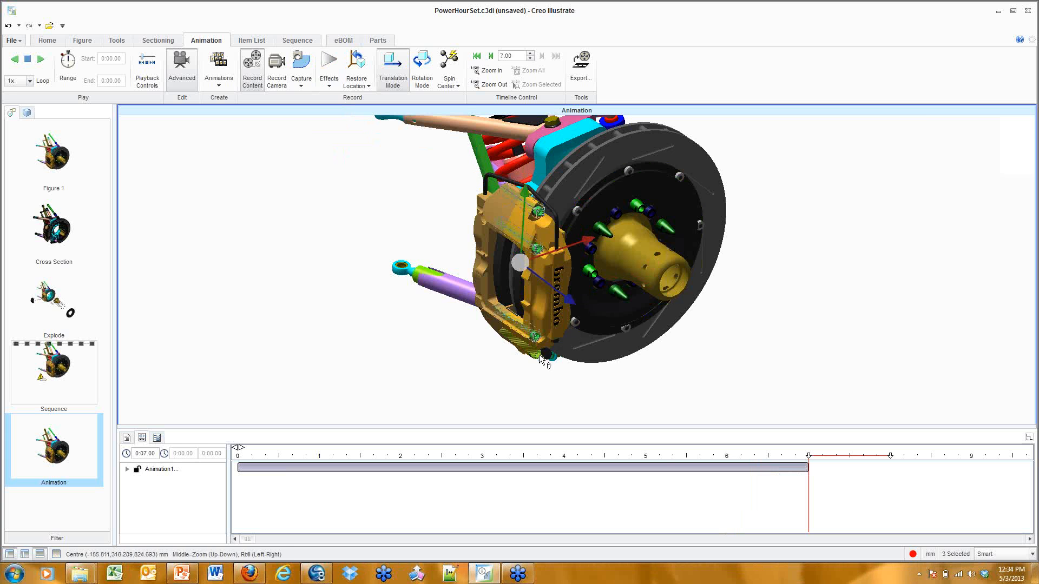
{"action": "left_click", "coordinate": [537, 354], "text": "ctrl"}
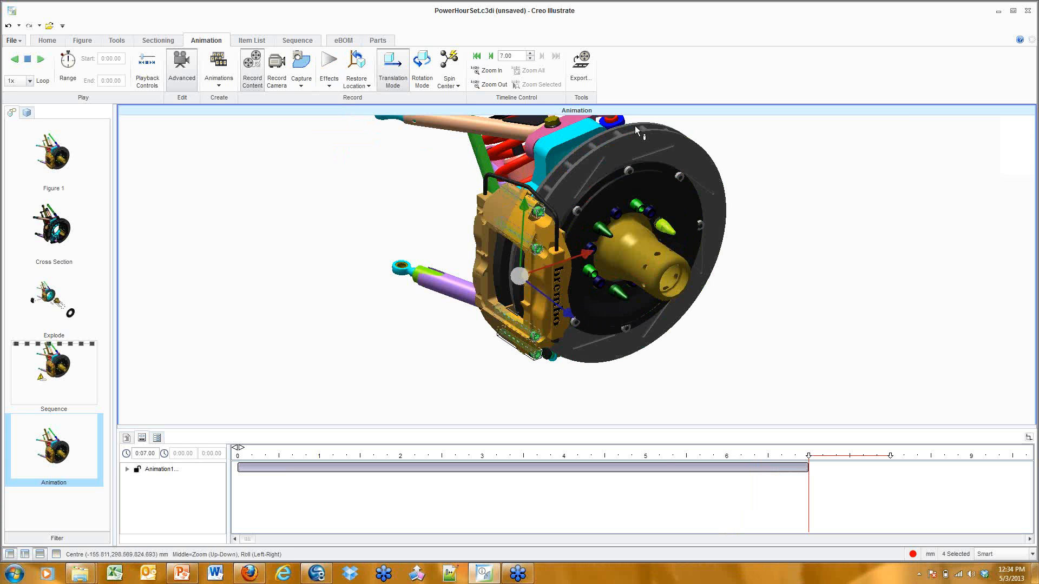
{"action": "left_click", "coordinate": [326, 87]}
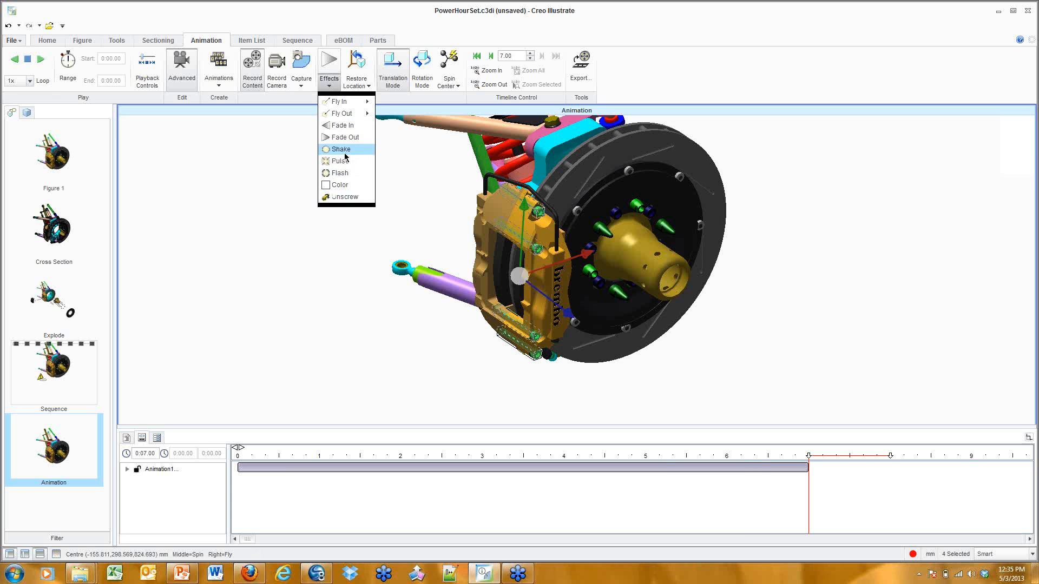
{"action": "left_click", "coordinate": [342, 173]}
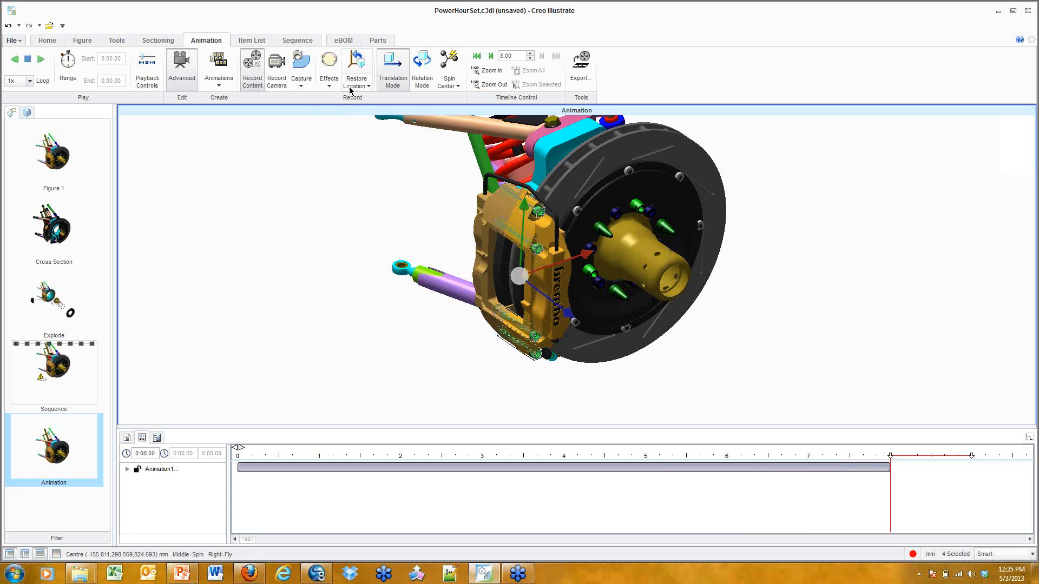
{"action": "left_click", "coordinate": [9, 25]}
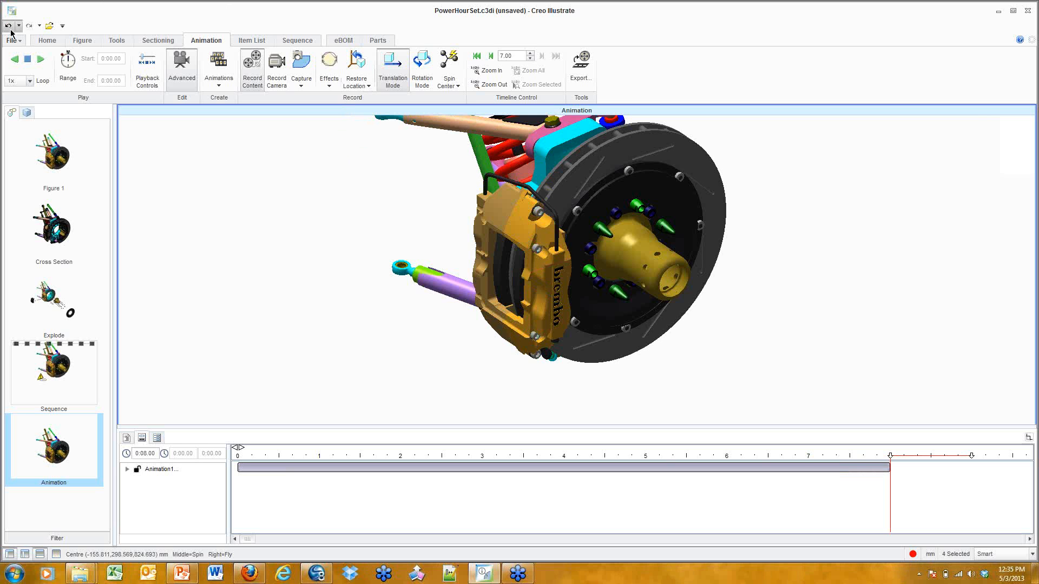
Record an Unscrew effect on the four caliper bolts with Automatic direction and the Parts coordinate system
{"action": "left_click", "coordinate": [535, 211]}
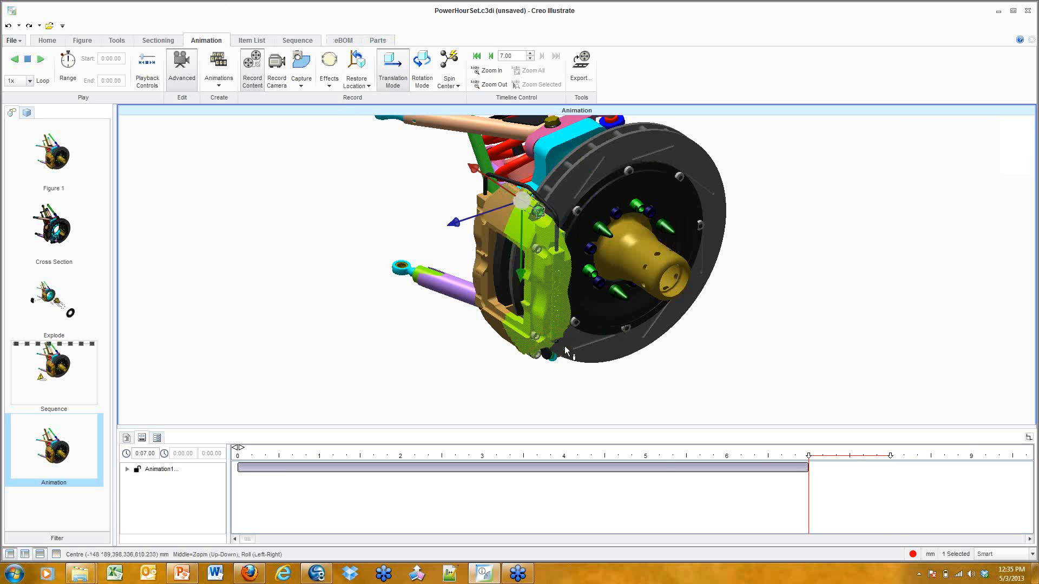
{"action": "left_click", "coordinate": [534, 339], "text": "ctrl"}
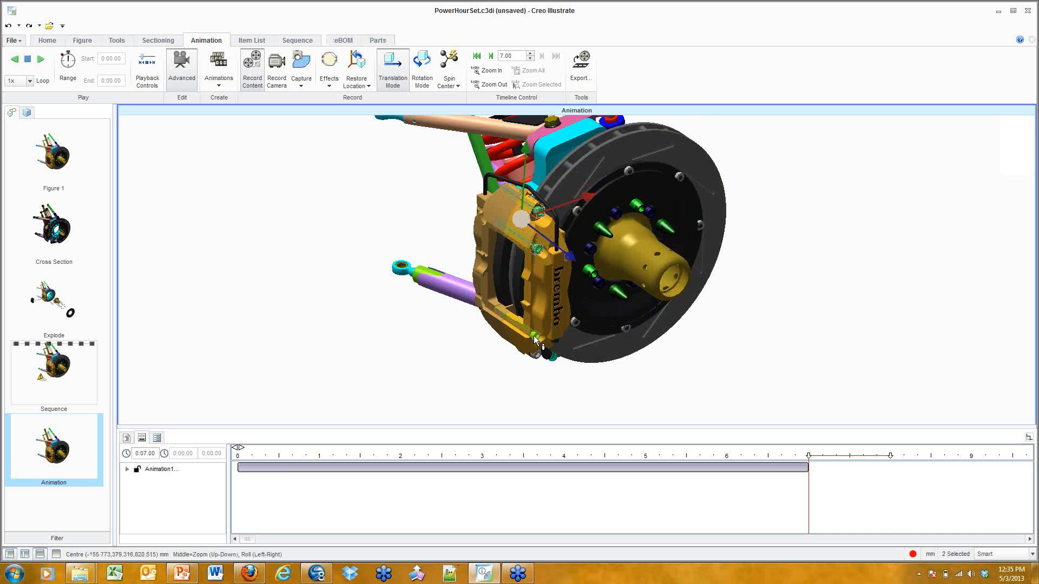
{"action": "left_click", "coordinate": [535, 337], "text": "ctrl"}
{"action": "left_click", "coordinate": [536, 354], "text": "ctrl"}
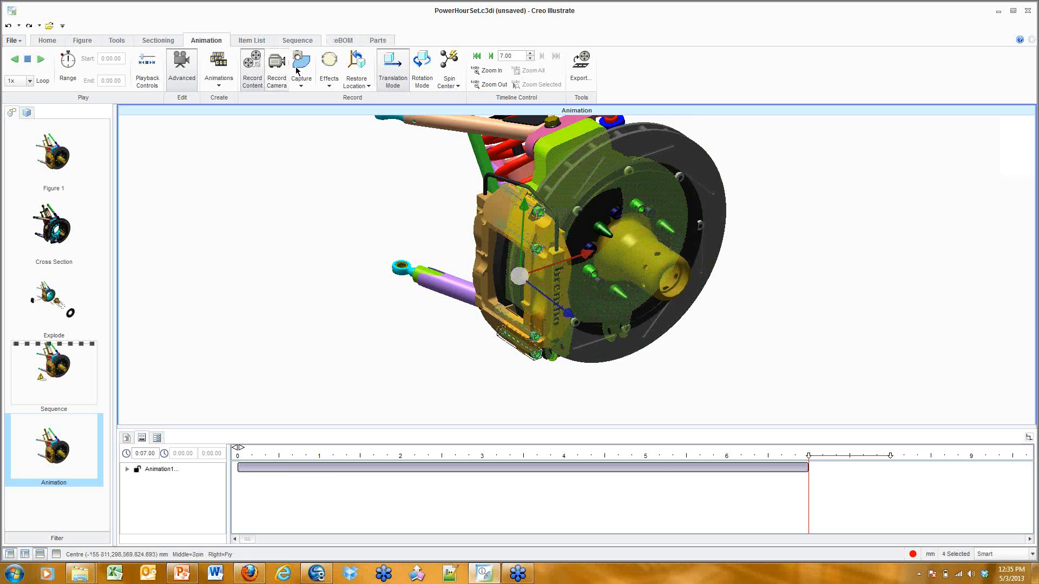
{"action": "left_click", "coordinate": [325, 83]}
{"action": "left_click", "coordinate": [353, 197]}
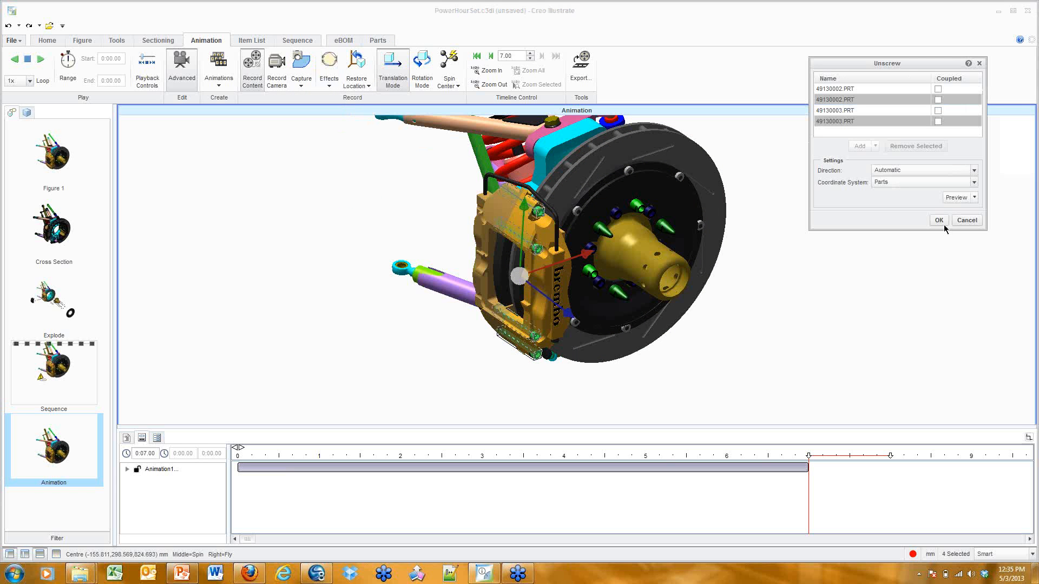
{"action": "left_click", "coordinate": [942, 224]}
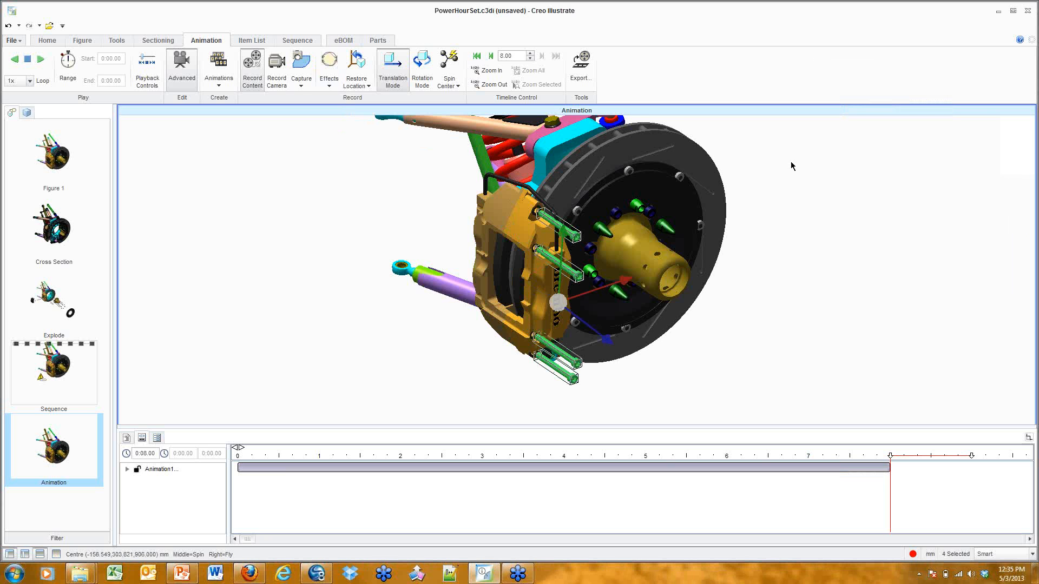
Record a Fade Out effect on the four unscrewed caliper bolts
{"action": "left_click", "coordinate": [337, 85]}
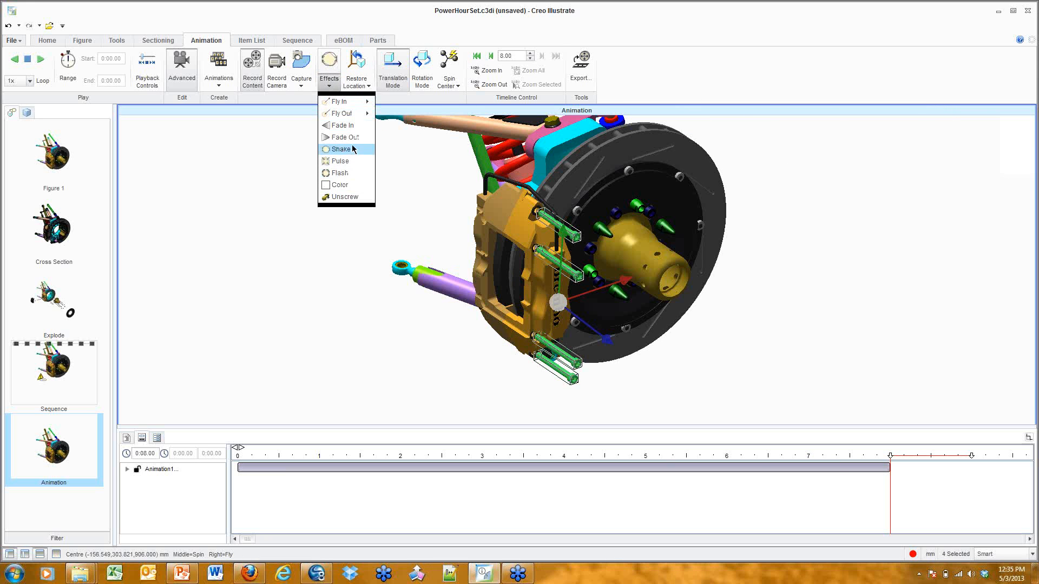
{"action": "left_click", "coordinate": [345, 137]}
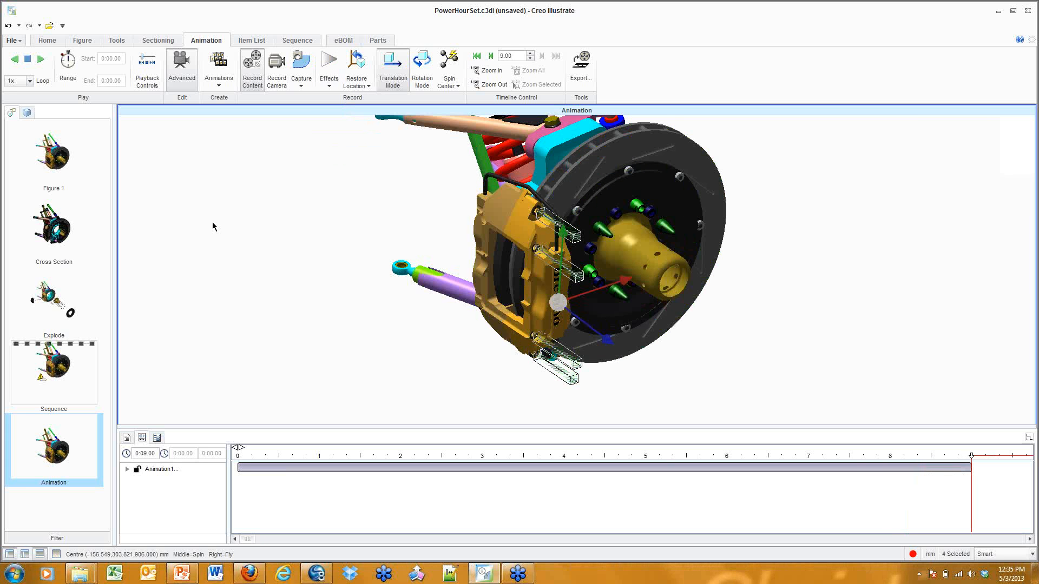
Display the model's part structure and turn off content recording
{"action": "left_click", "coordinate": [27, 113]}
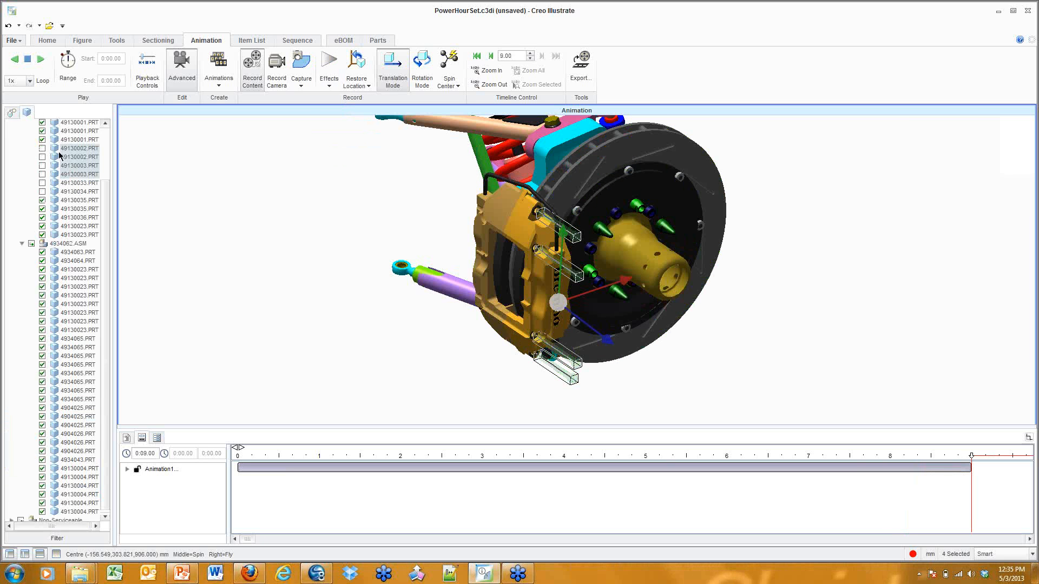
{"action": "left_click_drag", "start_coordinate": [103, 223], "coordinate": [104, 133]}
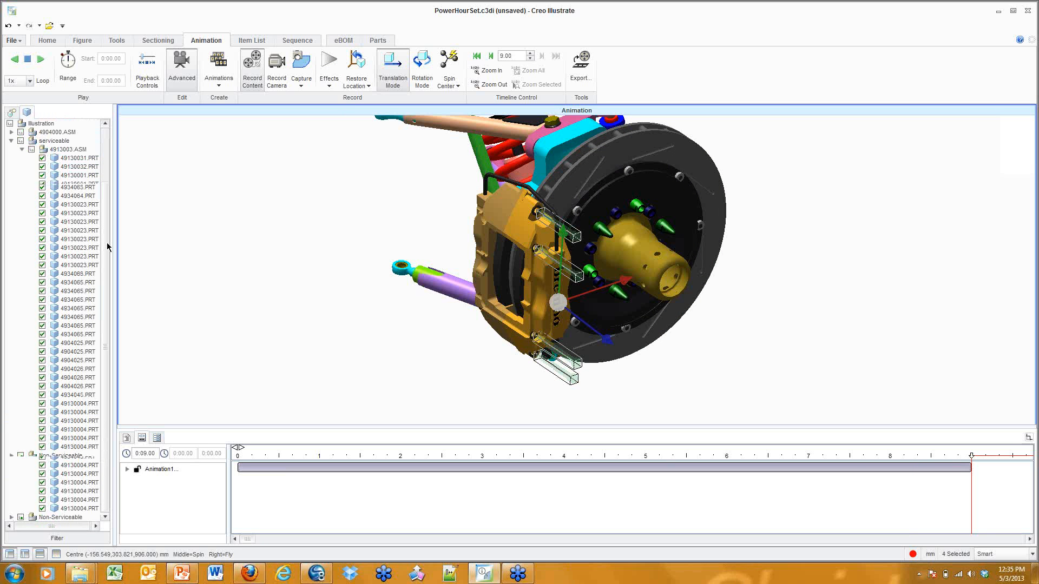
{"action": "scroll", "coordinate": [91, 379], "scroll_direction": "down", "scroll_amount": 3}
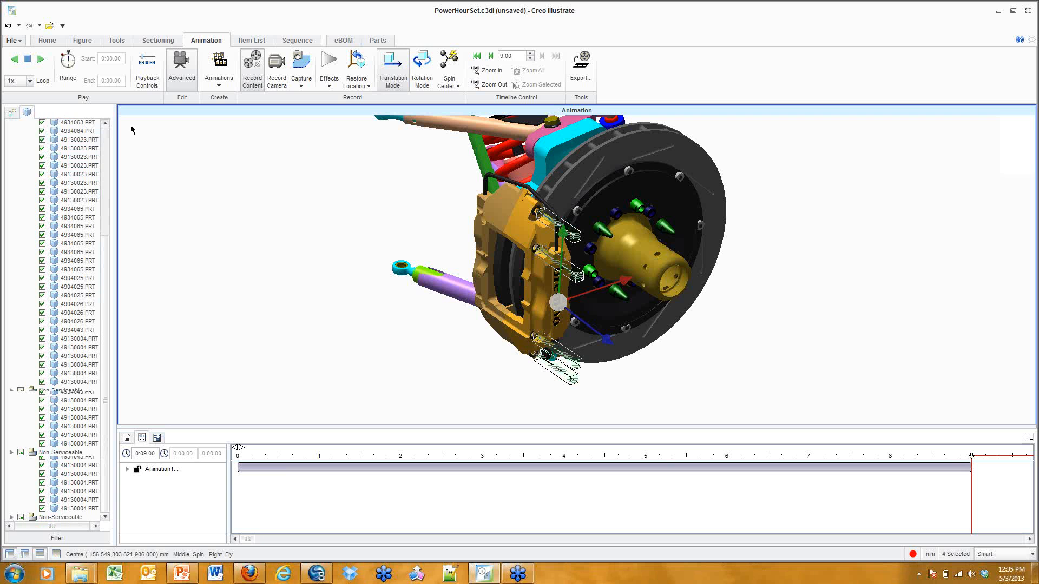
{"action": "left_click", "coordinate": [249, 63]}
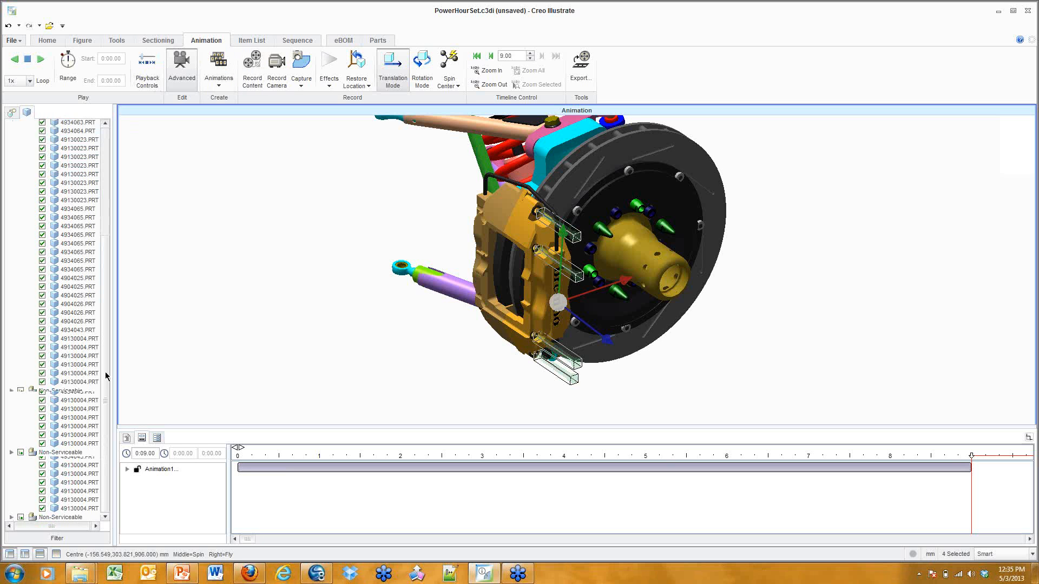
Locate the brake caliper assembly 4913003.ASM under the serviceable group in the part structure and select it
{"action": "scroll", "coordinate": [71, 391], "scroll_direction": "up", "scroll_amount": 5}
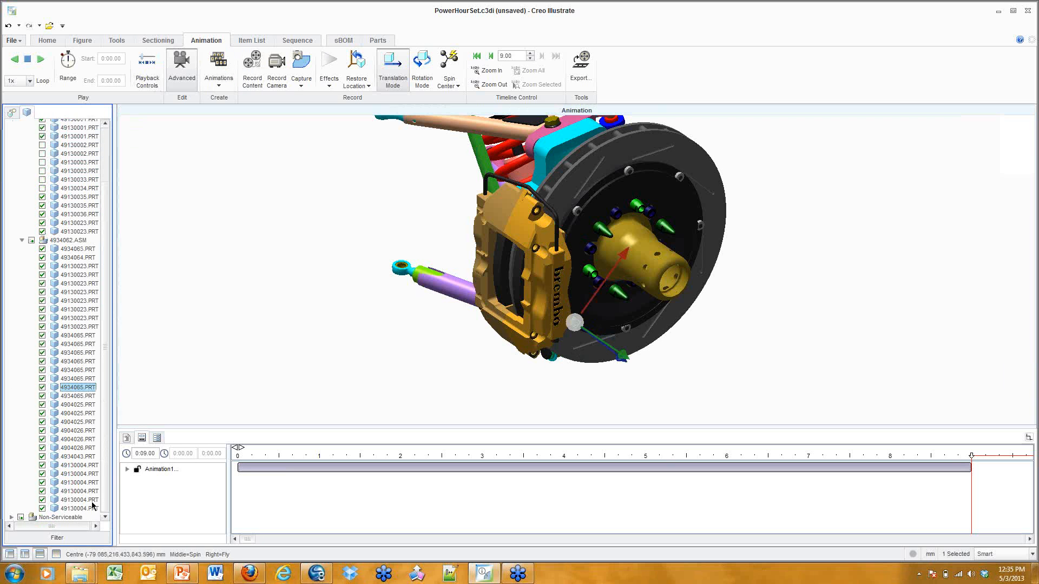
{"action": "left_click", "coordinate": [85, 233]}
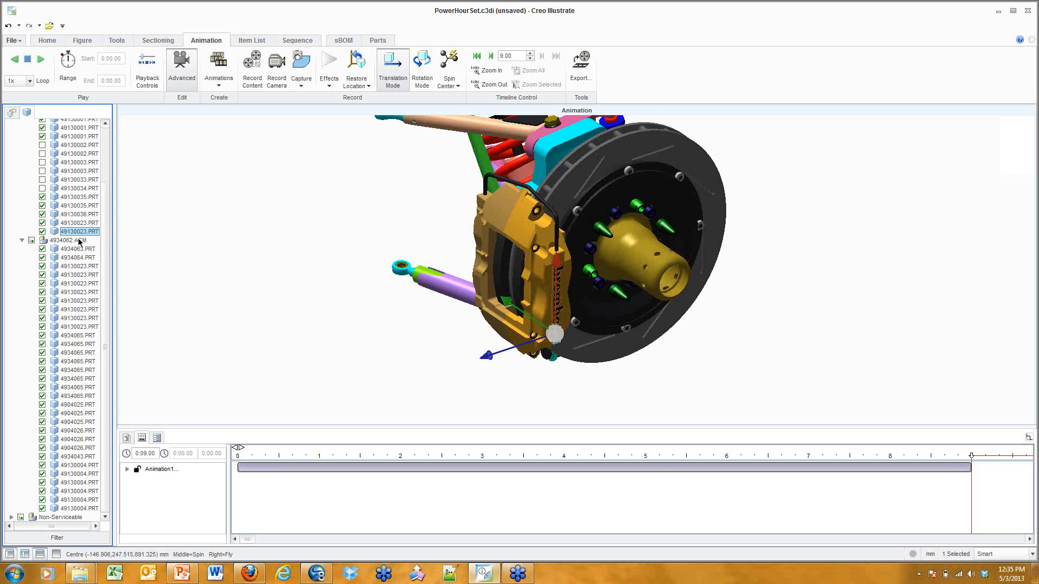
{"action": "left_click", "coordinate": [79, 241]}
{"action": "scroll", "coordinate": [68, 254], "scroll_direction": "down", "scroll_amount": 3}
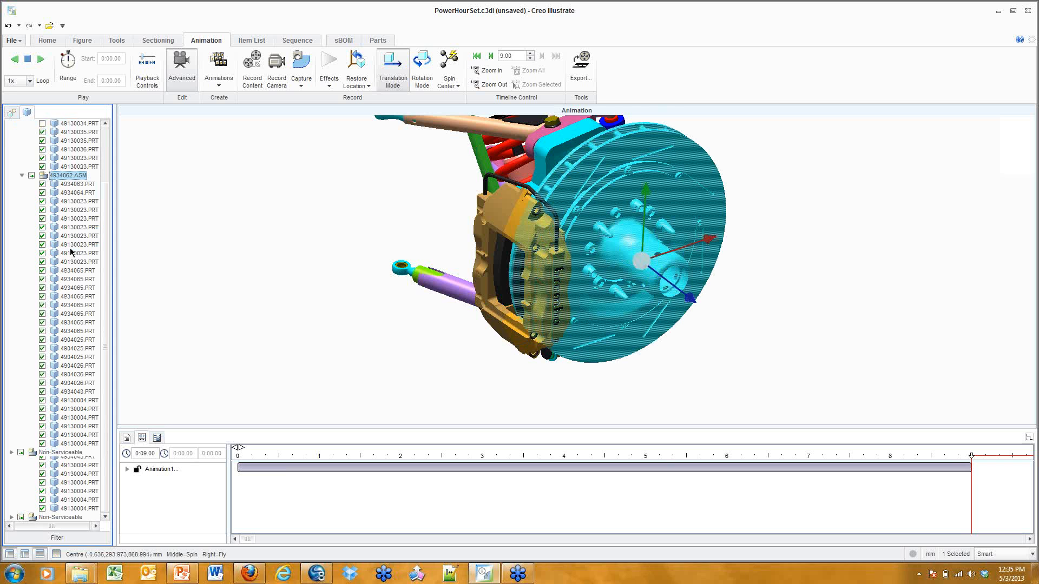
{"action": "left_click", "coordinate": [74, 448]}
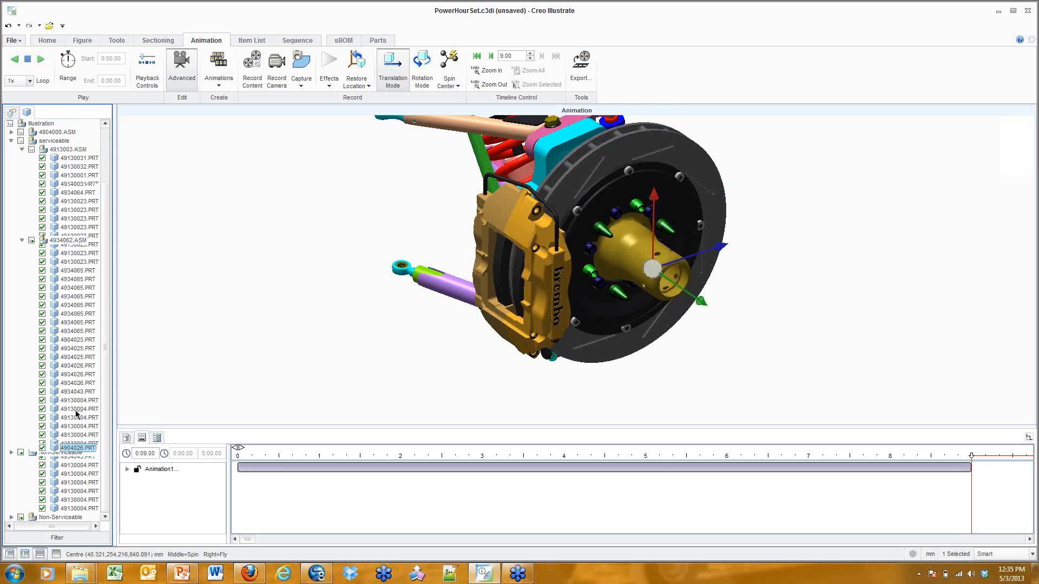
{"action": "left_click", "coordinate": [59, 227]}
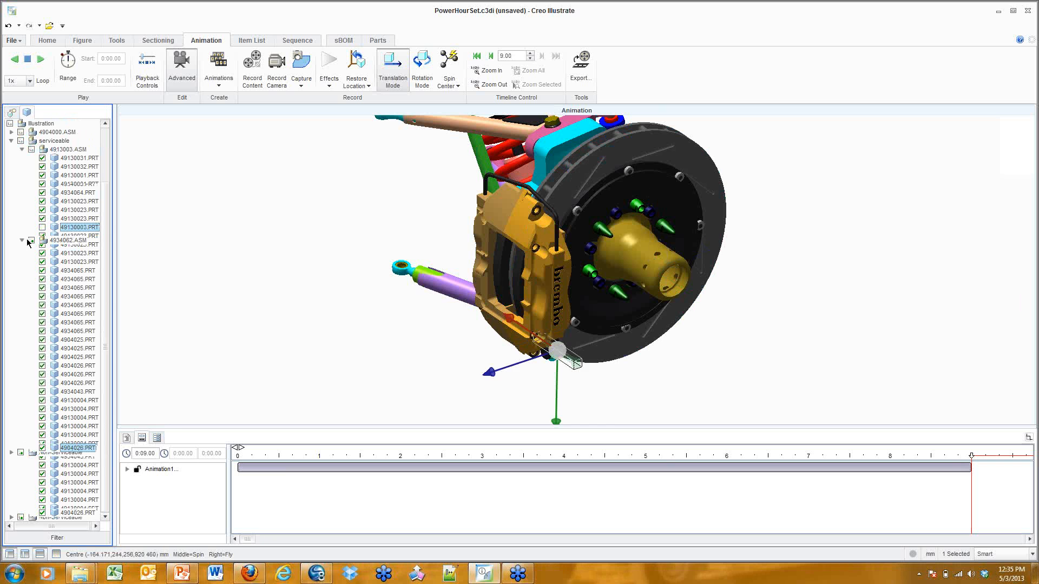
{"action": "key", "text": "Down"}
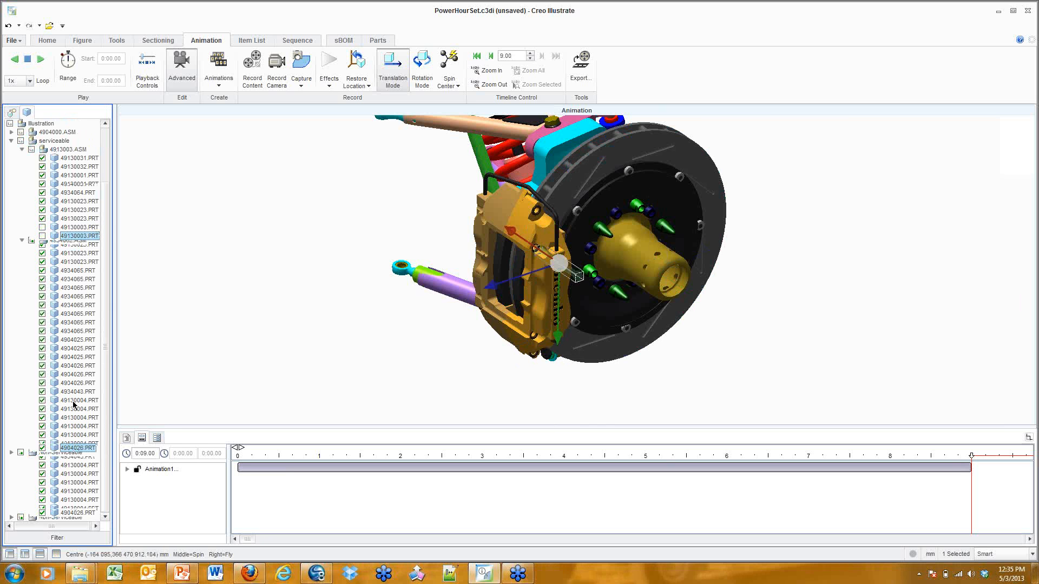
{"action": "scroll", "coordinate": [87, 510], "scroll_direction": "down", "scroll_amount": 3}
{"action": "left_click", "coordinate": [68, 510]}
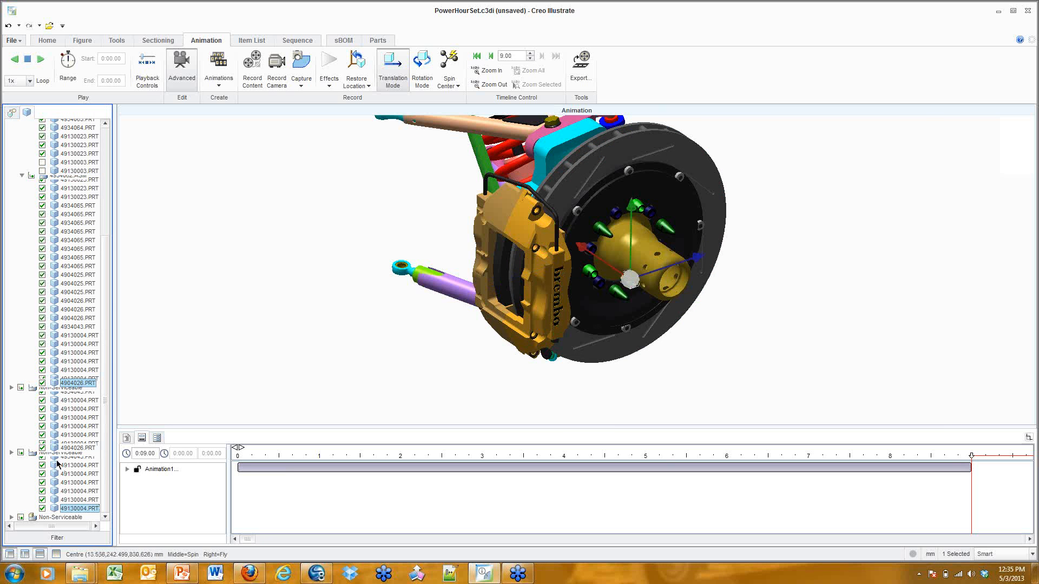
{"action": "left_click", "coordinate": [58, 456]}
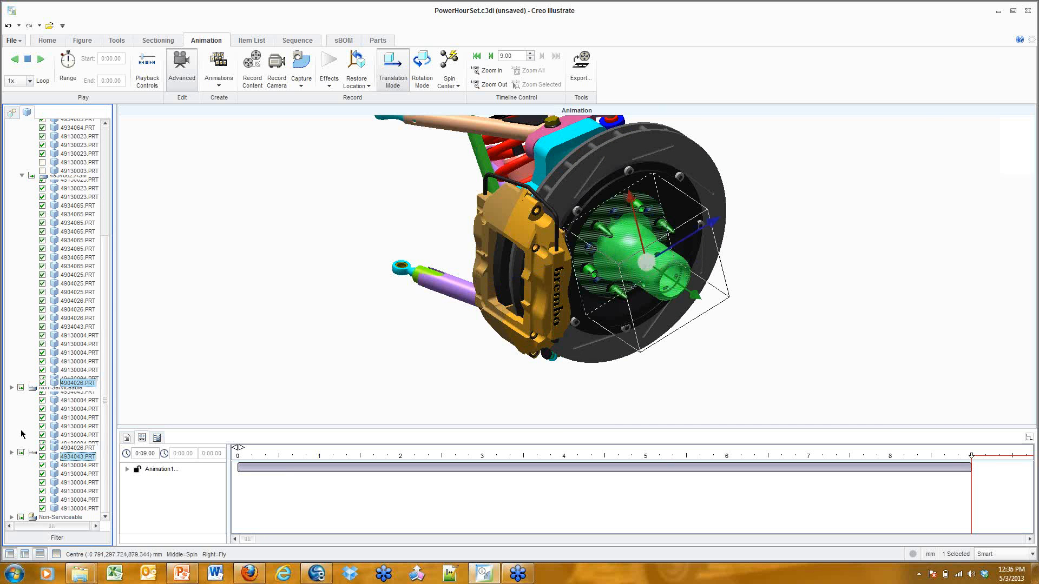
{"action": "left_click", "coordinate": [73, 387]}
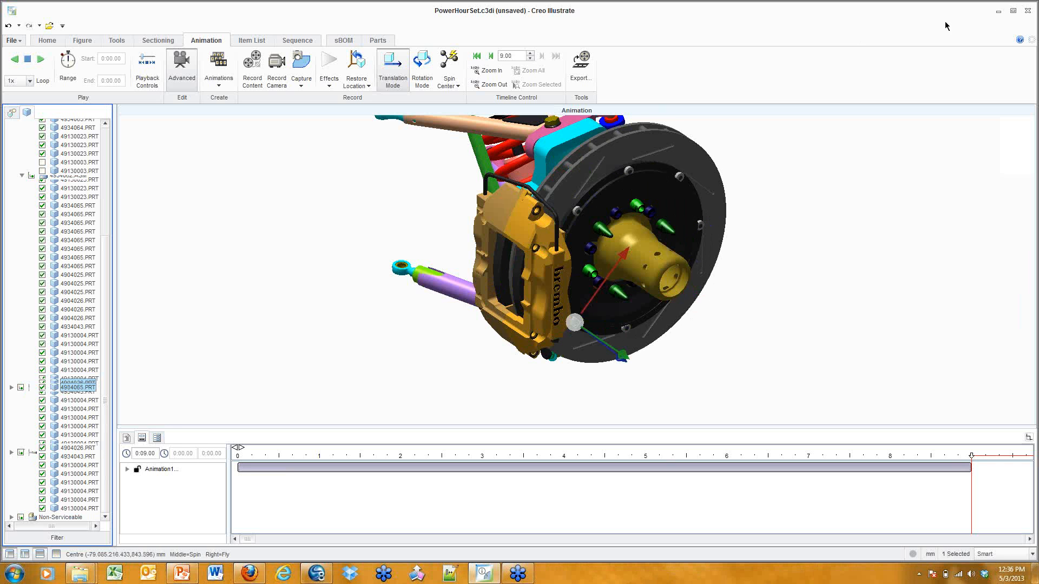
{"action": "left_click", "coordinate": [57, 181]}
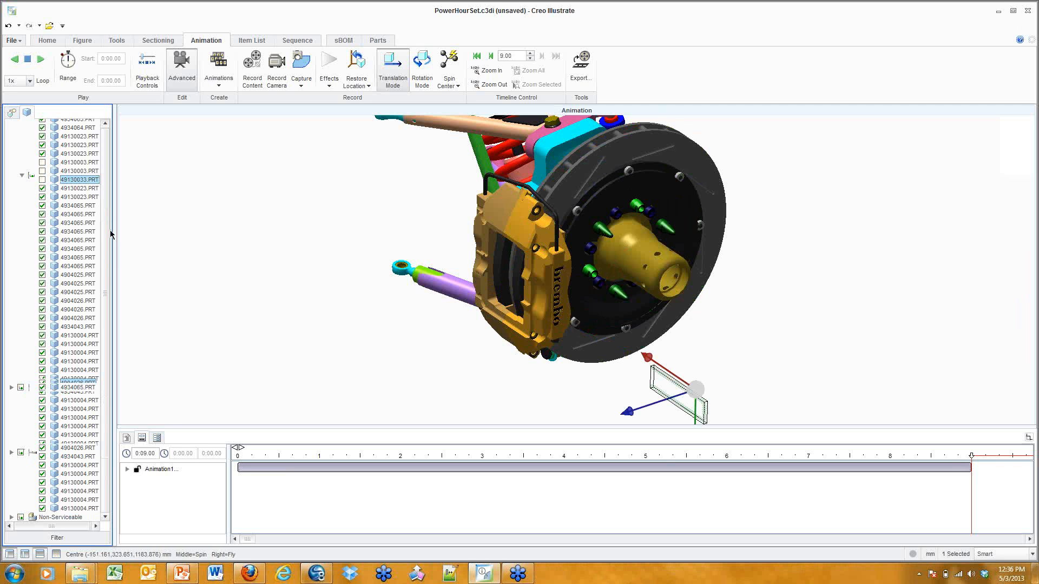
{"action": "left_click_drag", "start_coordinate": [102, 239], "coordinate": [102, 169]}
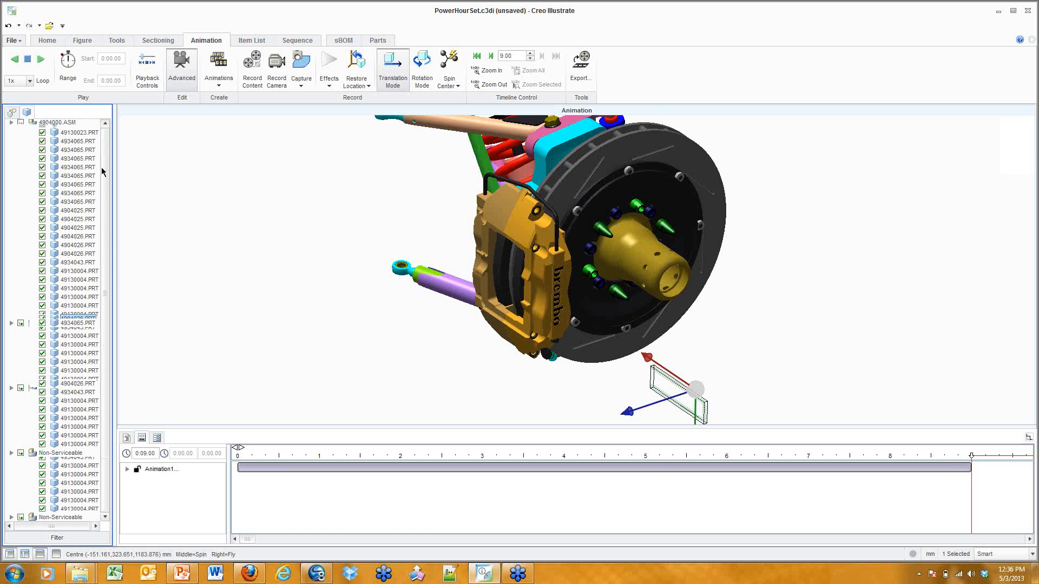
{"action": "left_click", "coordinate": [98, 193]}
{"action": "scroll", "coordinate": [108, 211], "scroll_direction": "down", "scroll_amount": 2}
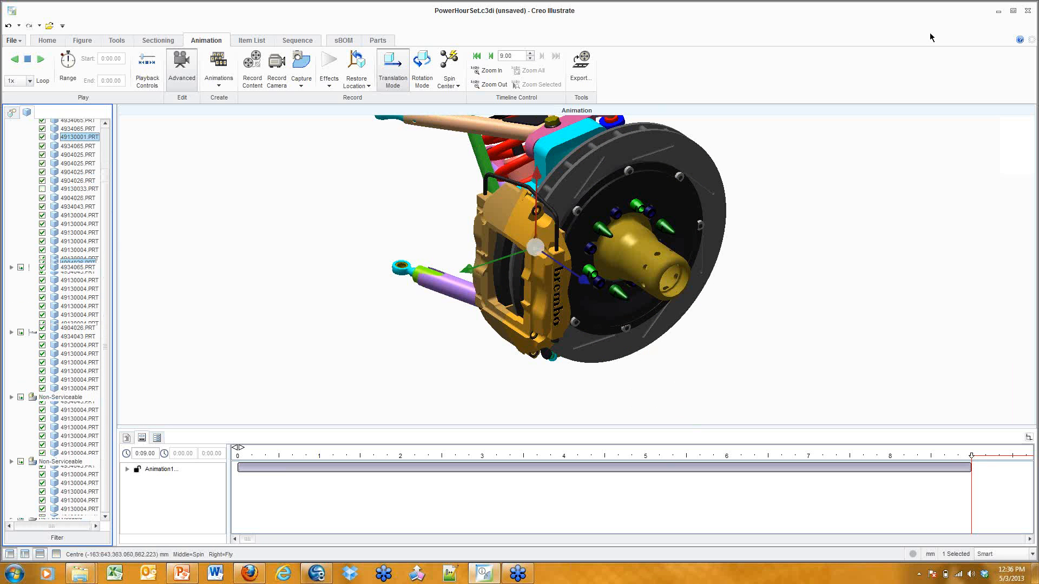
{"action": "left_click", "coordinate": [1033, 26]}
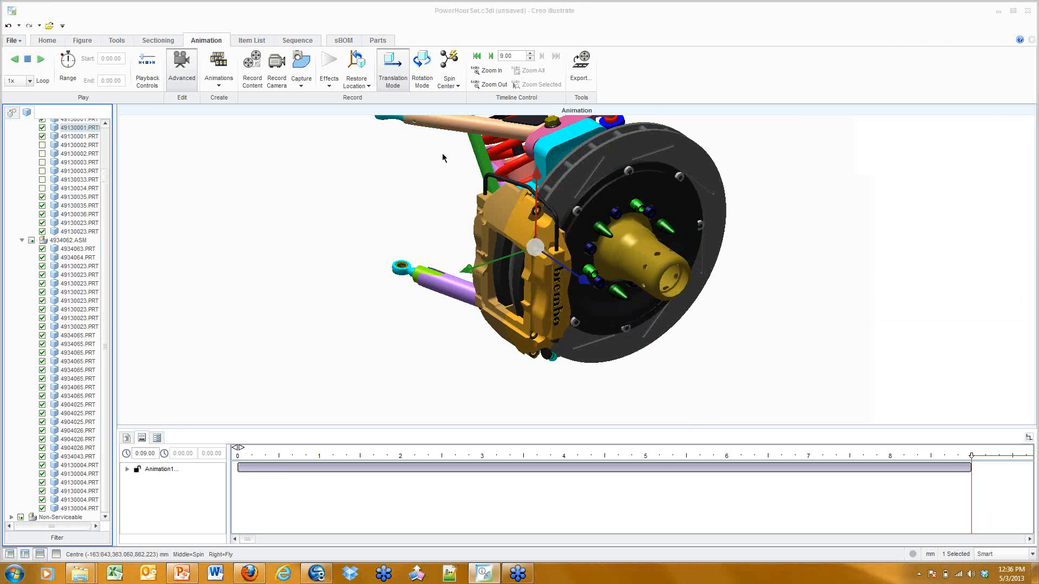
{"action": "key", "text": "Left"}
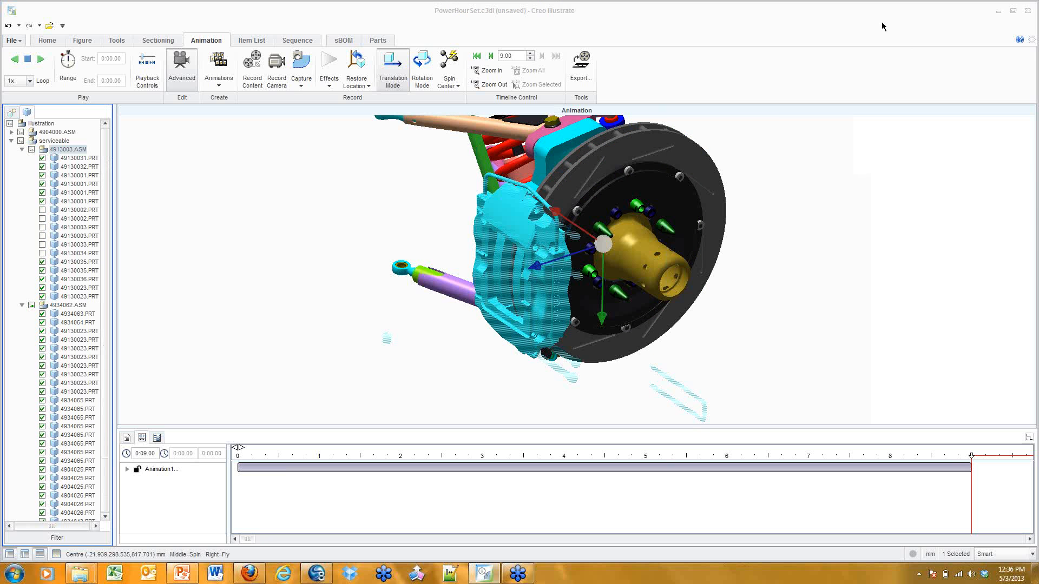
Turn content recording on and record the caliper assembly moving off the brake disc, followed by a Fade Out effect
{"action": "left_click", "coordinate": [257, 66]}
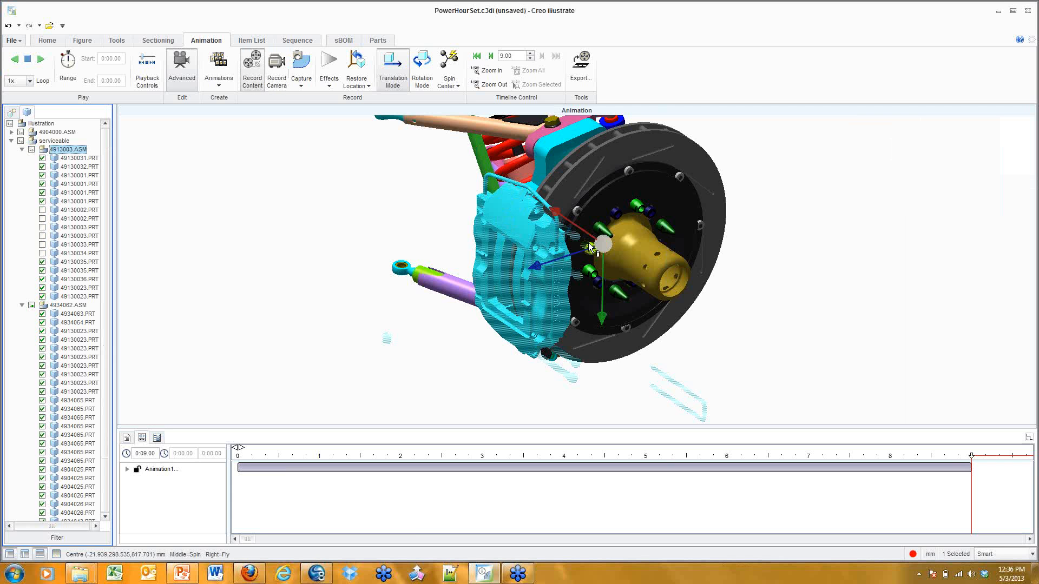
{"action": "left_click_drag", "start_coordinate": [570, 254], "coordinate": [396, 312]}
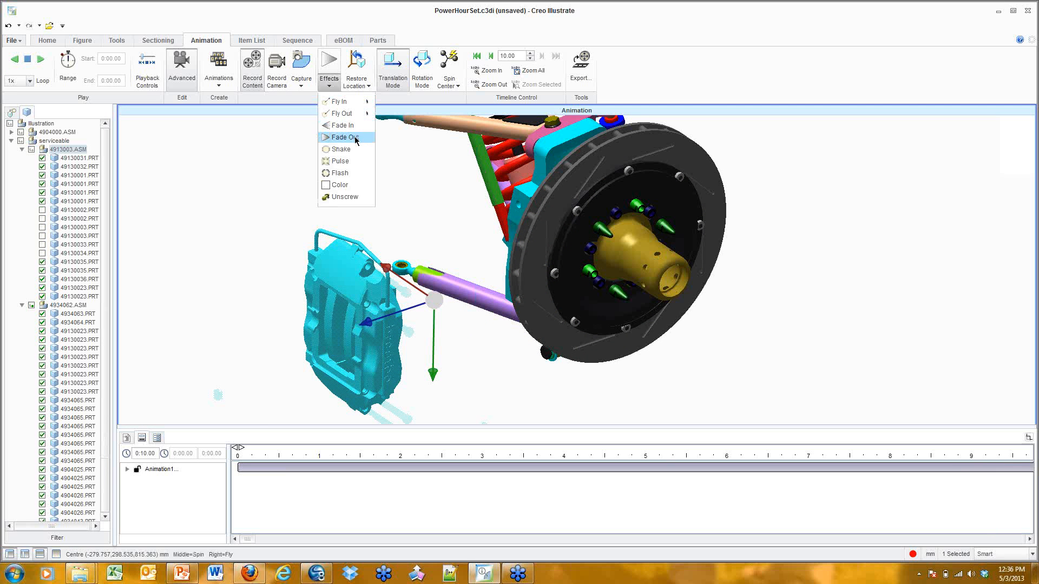
{"action": "left_click", "coordinate": [356, 138]}
{"action": "left_click", "coordinate": [846, 257]}
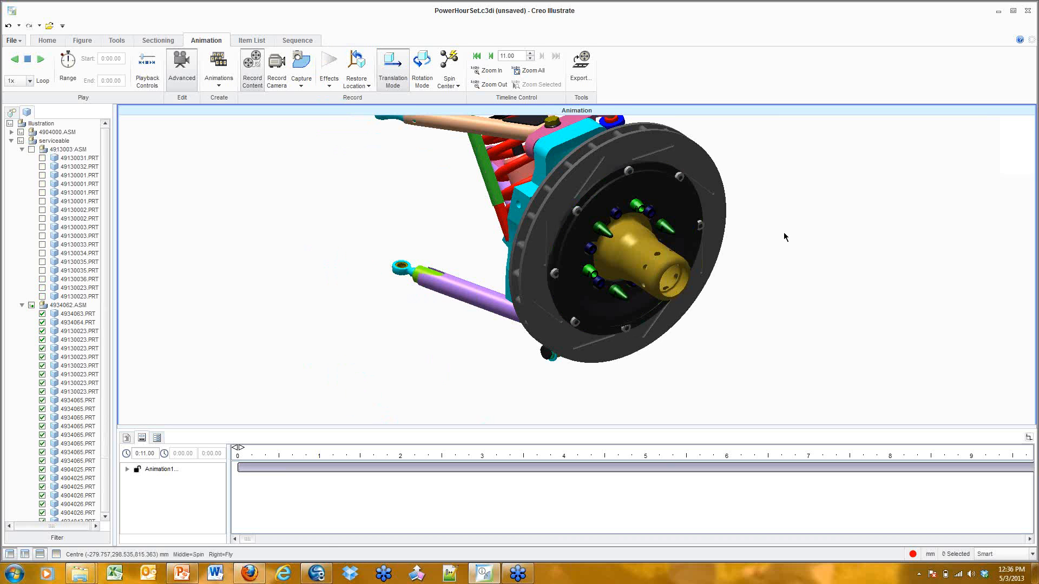
Switch back to the list of figures and record a Shake effect on the wheel hub alone
{"action": "middle_click_drag", "start_coordinate": [765, 221], "coordinate": [742, 247], "text": "shift"}
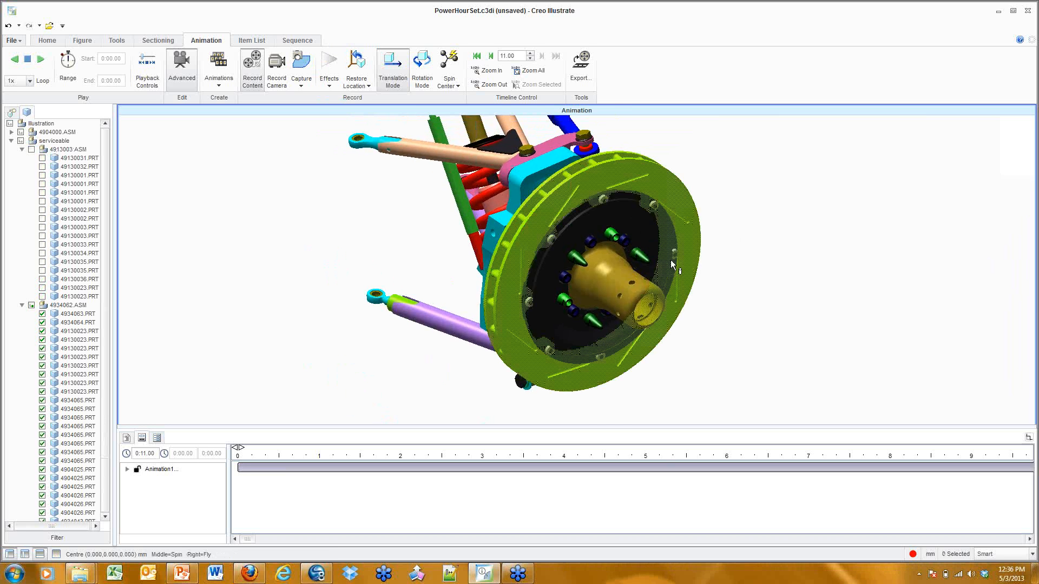
{"action": "left_click", "coordinate": [614, 284]}
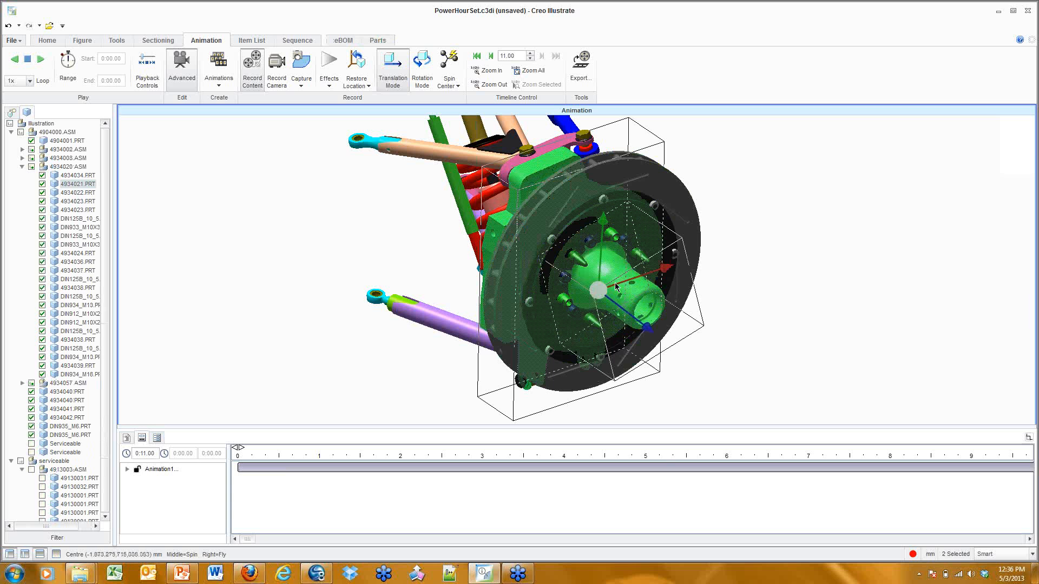
{"action": "left_click", "coordinate": [849, 262]}
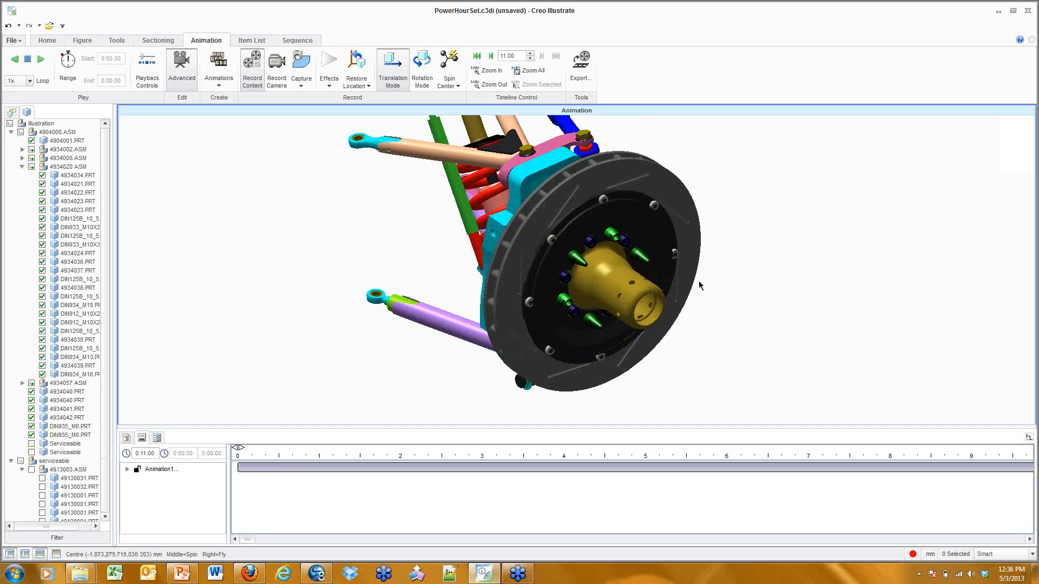
{"action": "left_click", "coordinate": [9, 115]}
{"action": "left_click", "coordinate": [600, 288]}
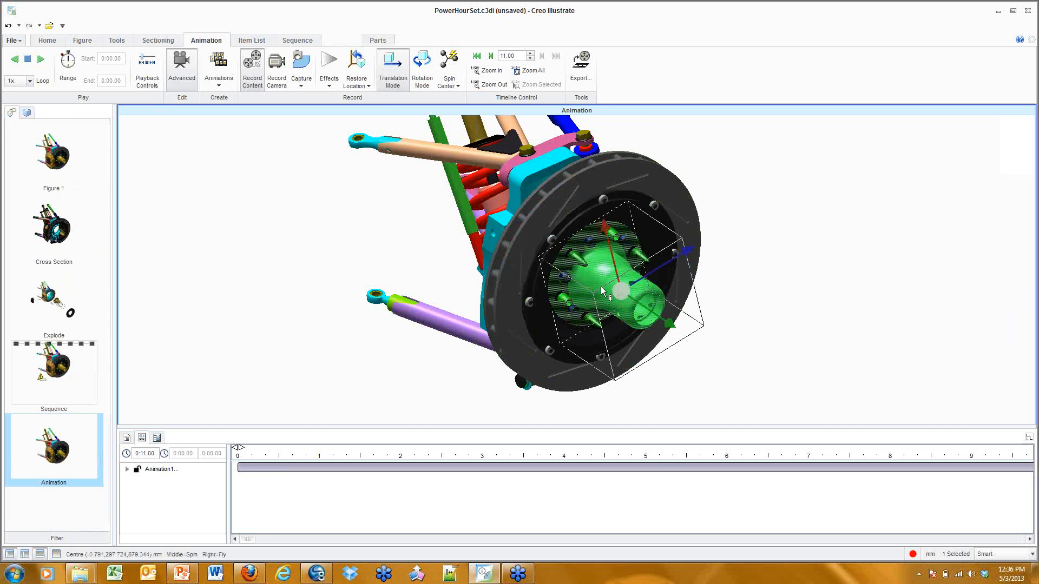
{"action": "left_click", "coordinate": [329, 81]}
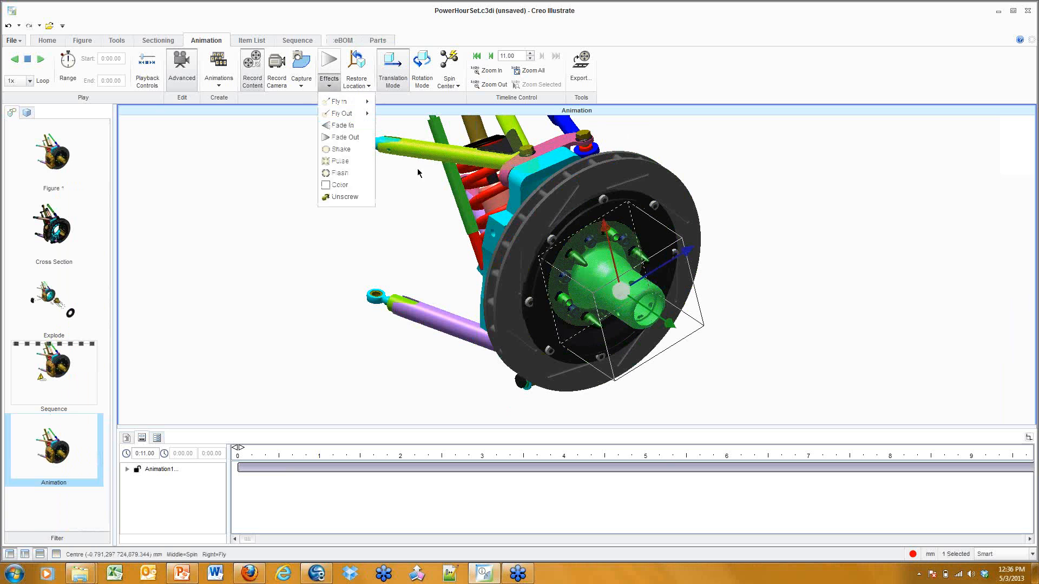
{"action": "left_click", "coordinate": [356, 156]}
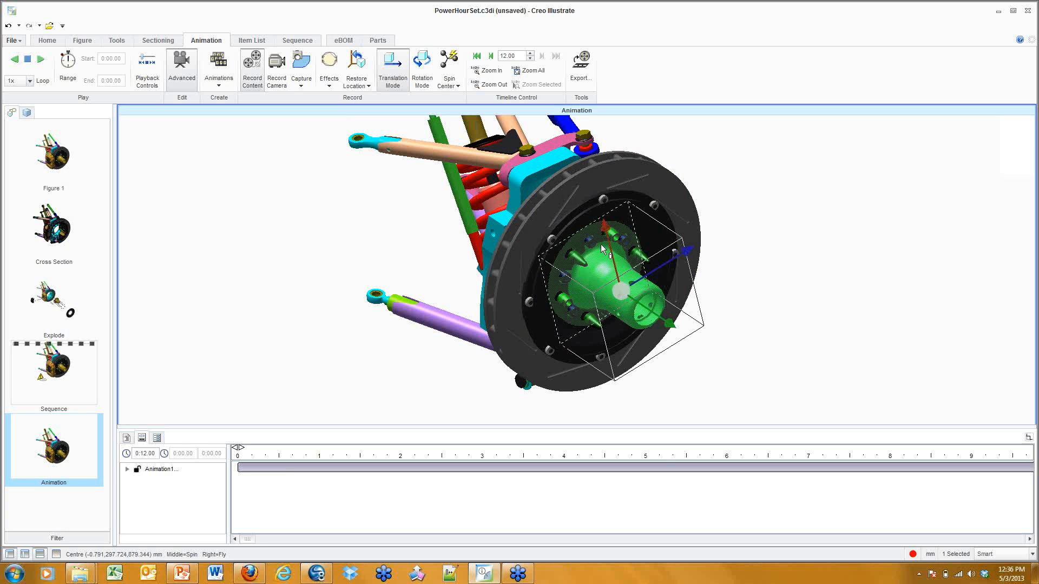
Record a Pulse effect on the brake disc's inner mounting plate
{"action": "left_click", "coordinate": [653, 230]}
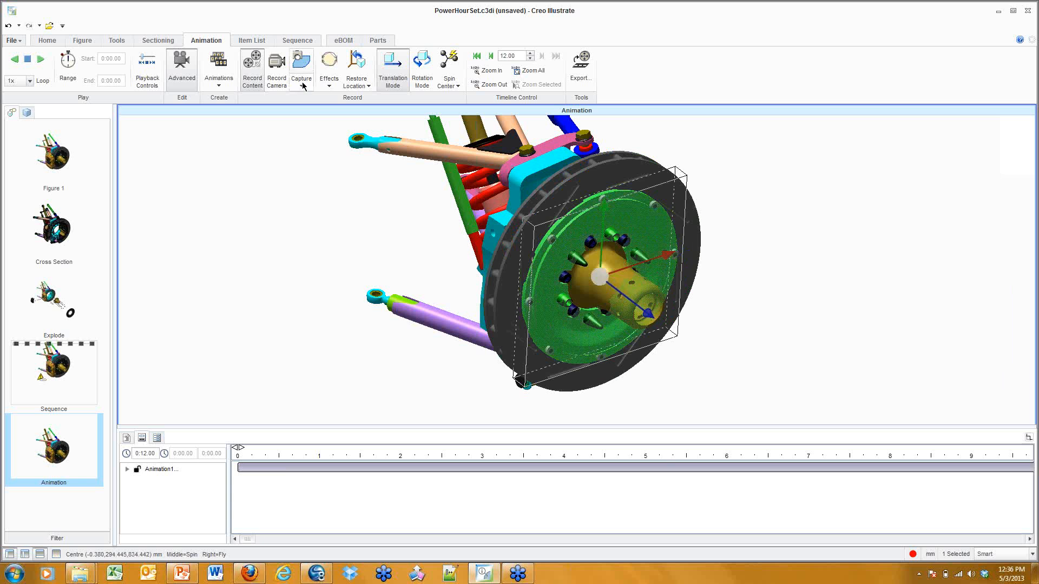
{"action": "left_click", "coordinate": [333, 86]}
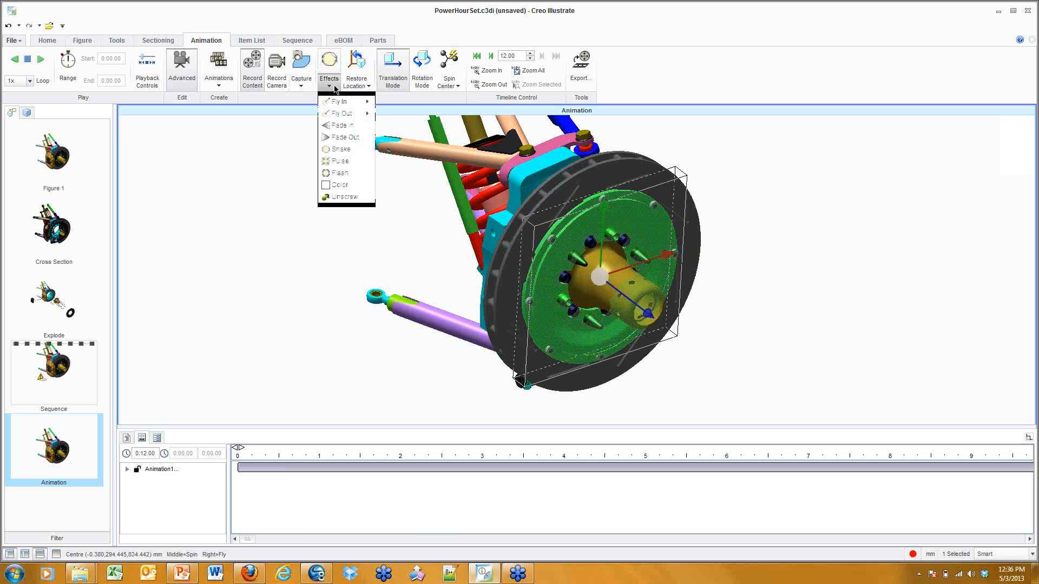
{"action": "left_click", "coordinate": [360, 162]}
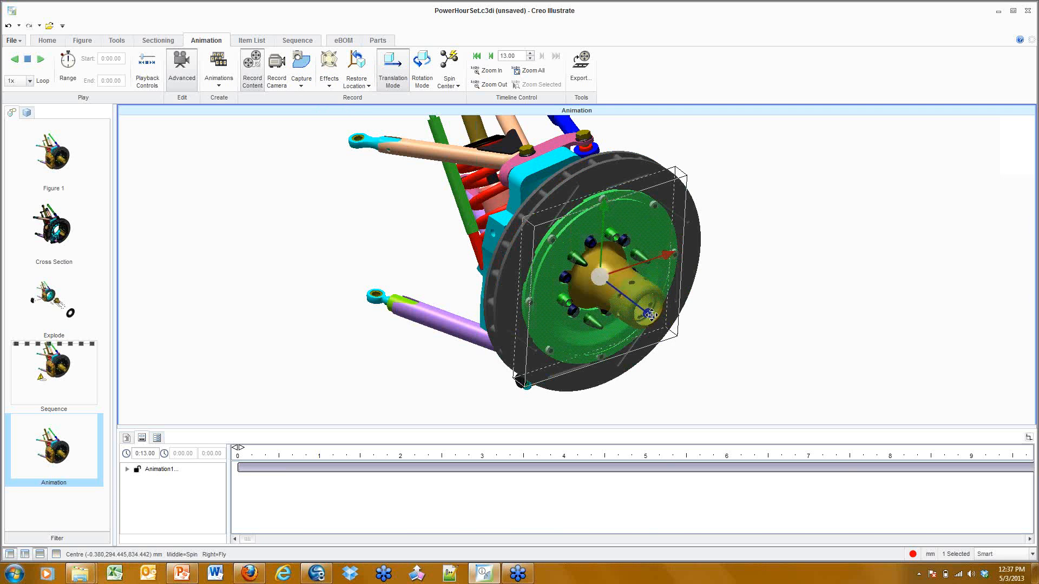
Record the inner mounting plate moving outward along its blue axis clear of the hub, followed by a Fade Out effect
{"action": "left_click_drag", "start_coordinate": [655, 317], "coordinate": [863, 420]}
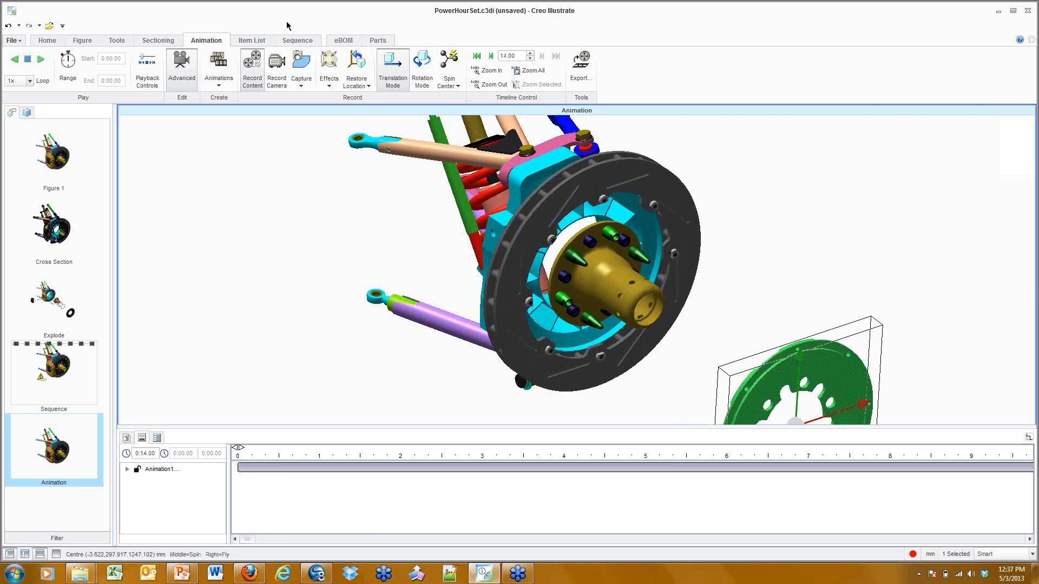
{"action": "left_click", "coordinate": [325, 82]}
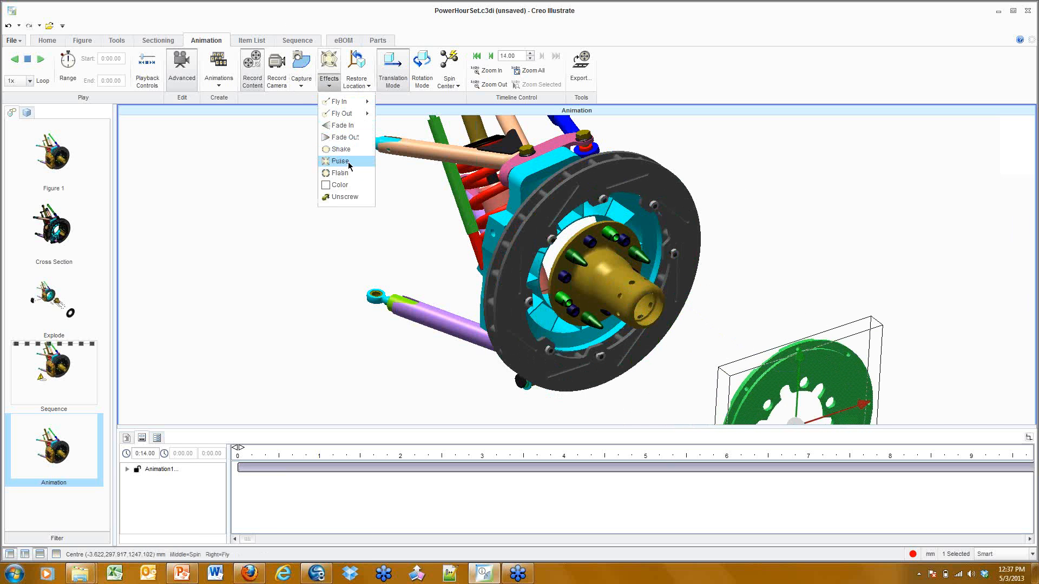
{"action": "left_click", "coordinate": [346, 136]}
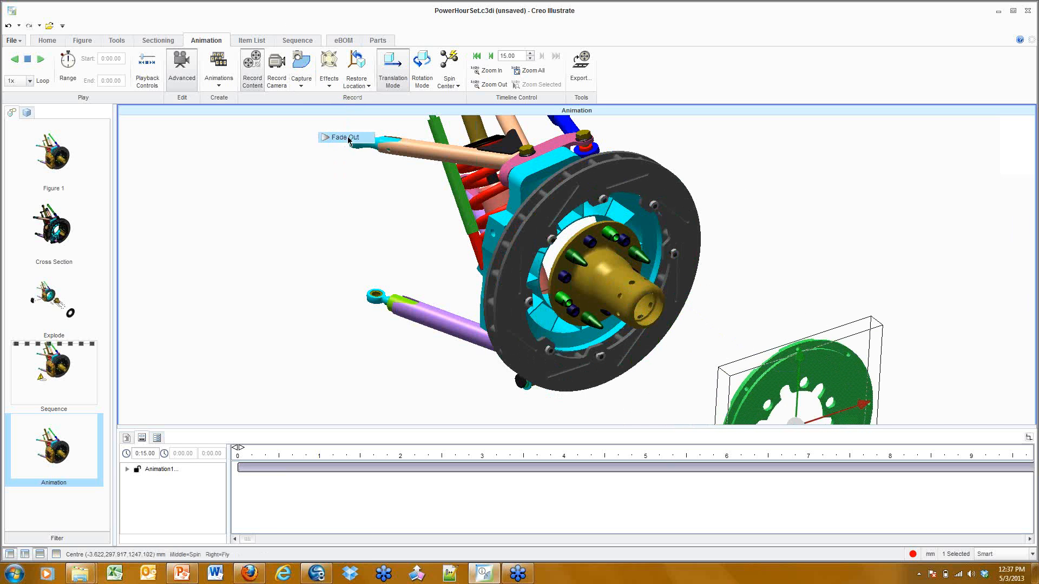
Display the parts tree and record an Unscrew effect on the six 49130004.PRT bolts in the wheel hub flange
{"action": "left_click", "coordinate": [607, 265]}
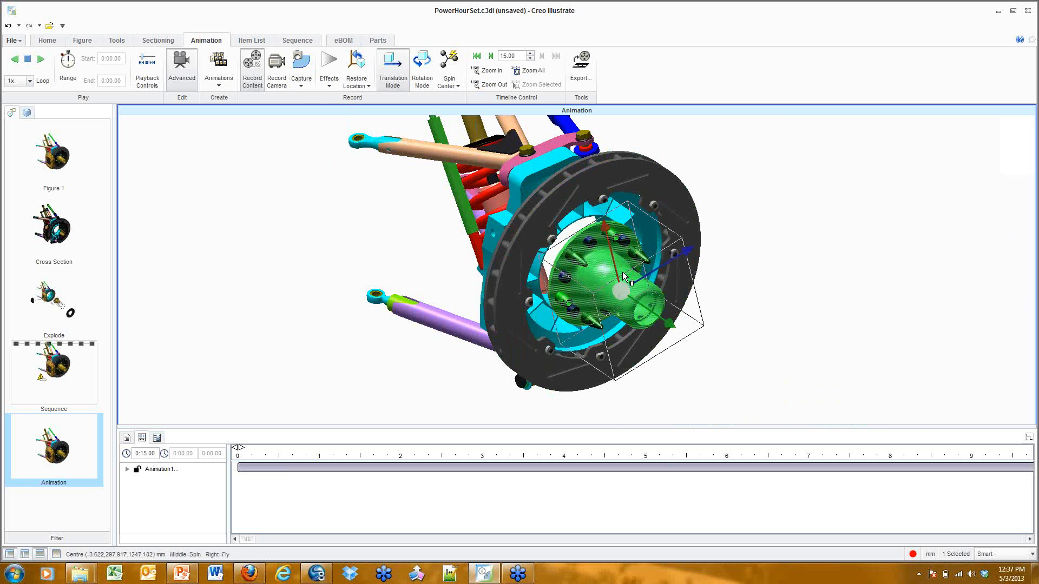
{"action": "left_click", "coordinate": [626, 243]}
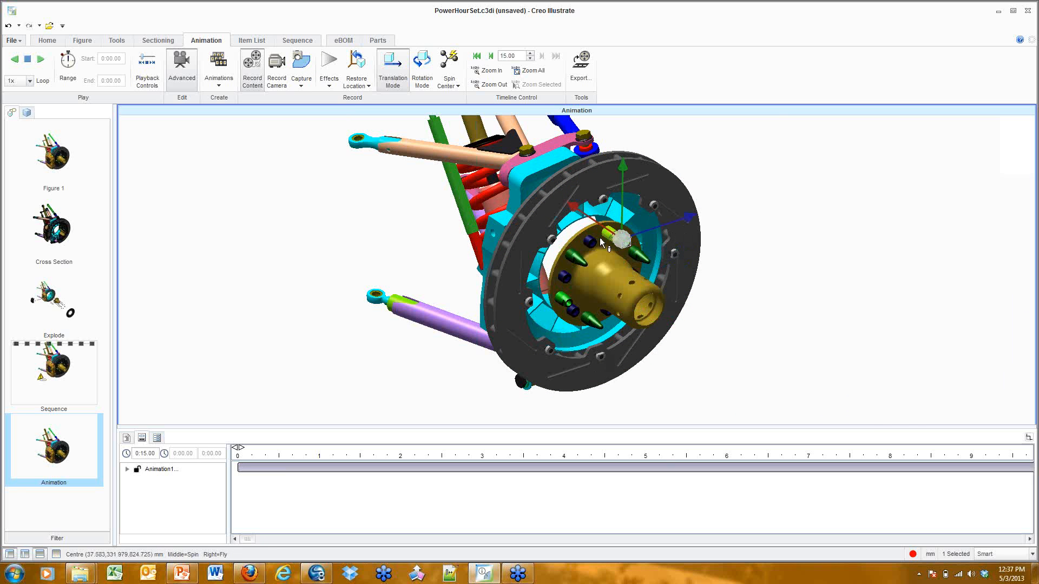
{"action": "left_click", "coordinate": [26, 113]}
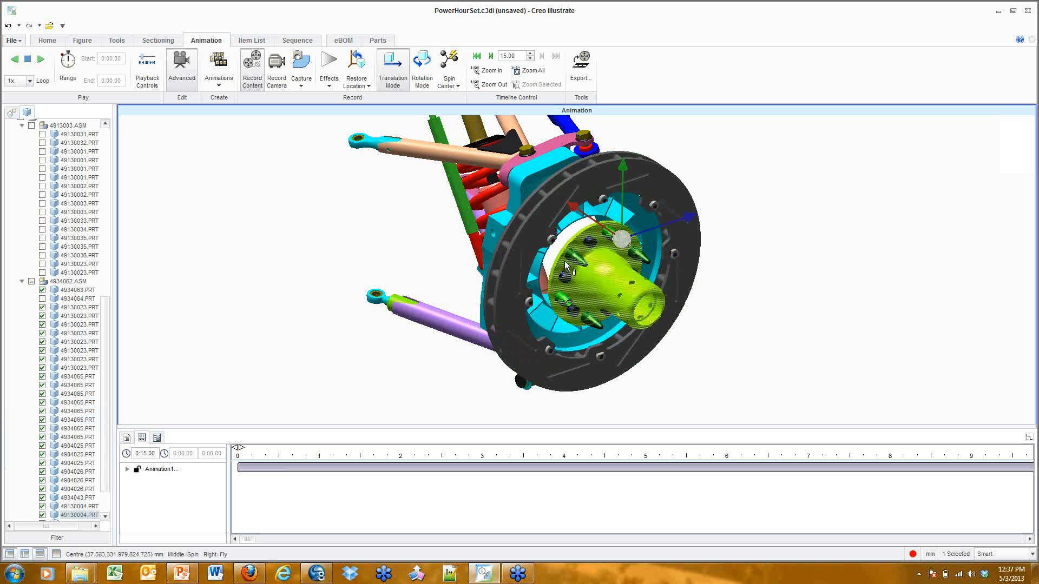
{"action": "left_click", "coordinate": [588, 242], "text": "ctrl"}
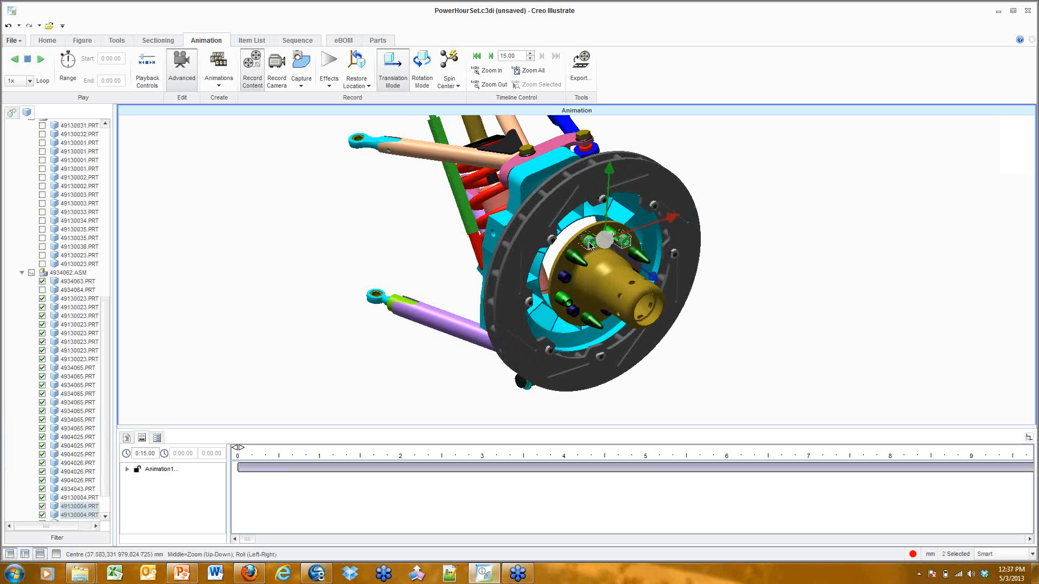
{"action": "left_click", "coordinate": [565, 281], "text": "ctrl"}
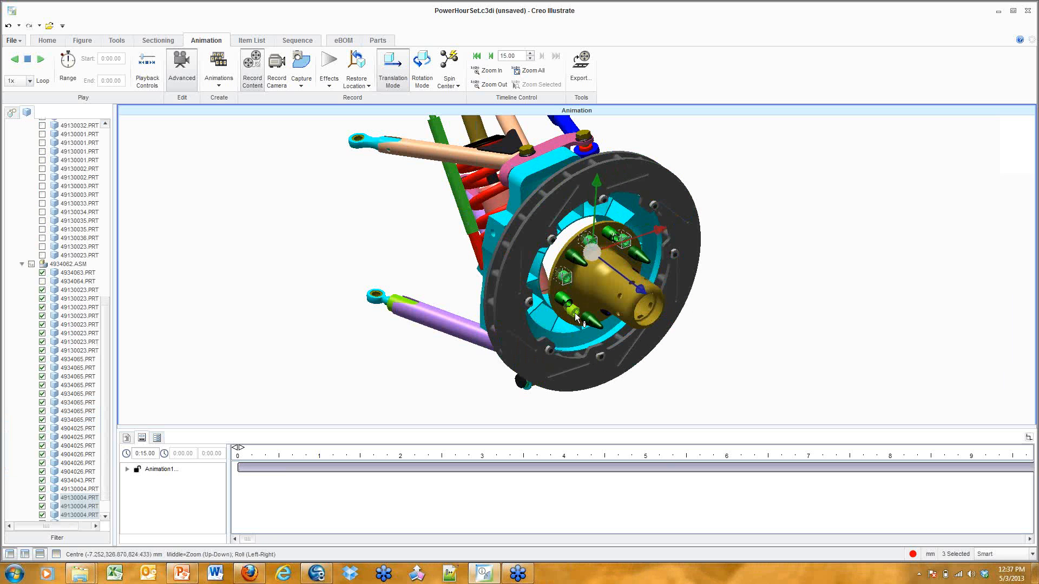
{"action": "left_click", "coordinate": [571, 308], "text": "ctrl"}
{"action": "left_click_drag", "start_coordinate": [106, 469], "coordinate": [107, 482]}
{"action": "left_click", "coordinate": [87, 509], "text": "ctrl"}
{"action": "left_click", "coordinate": [81, 465], "text": "ctrl"}
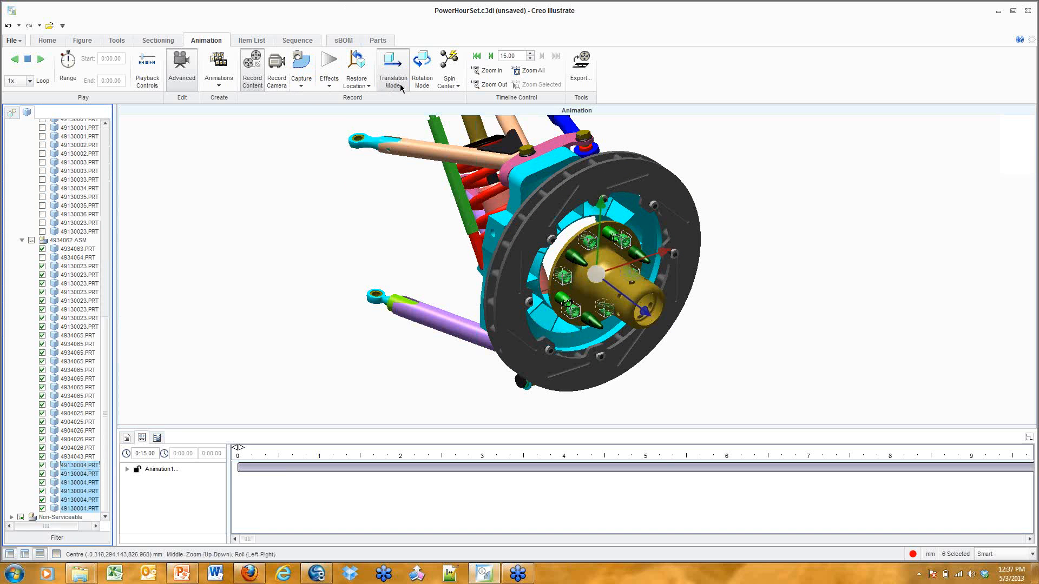
{"action": "left_click", "coordinate": [333, 86]}
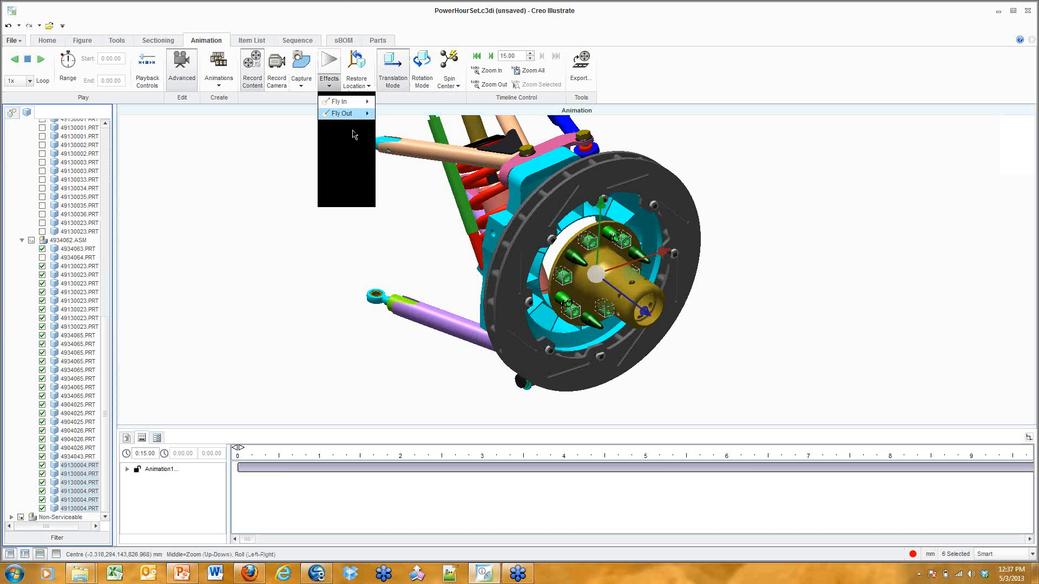
{"action": "left_click", "coordinate": [344, 197]}
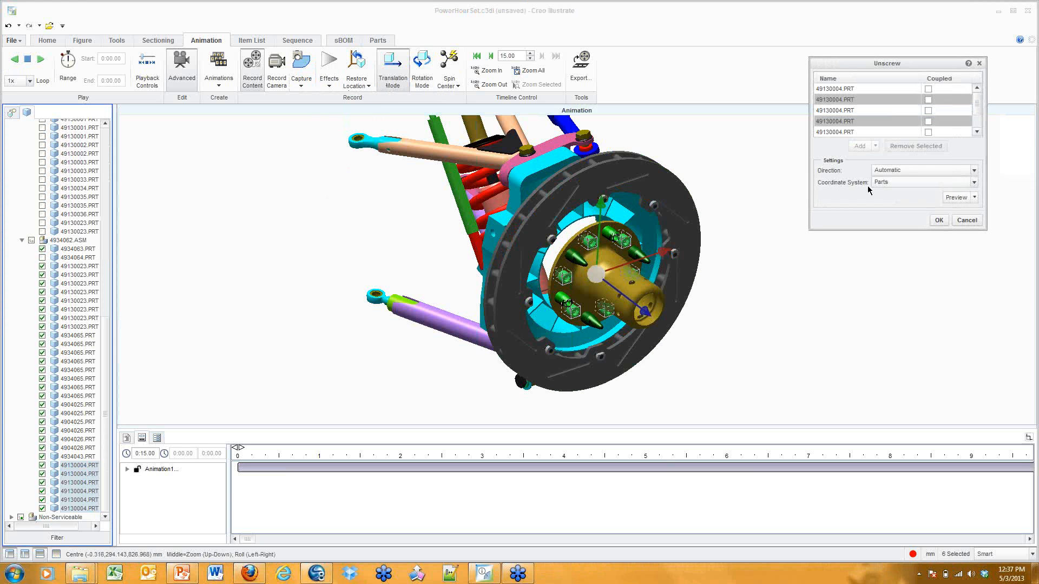
{"action": "left_click", "coordinate": [939, 220]}
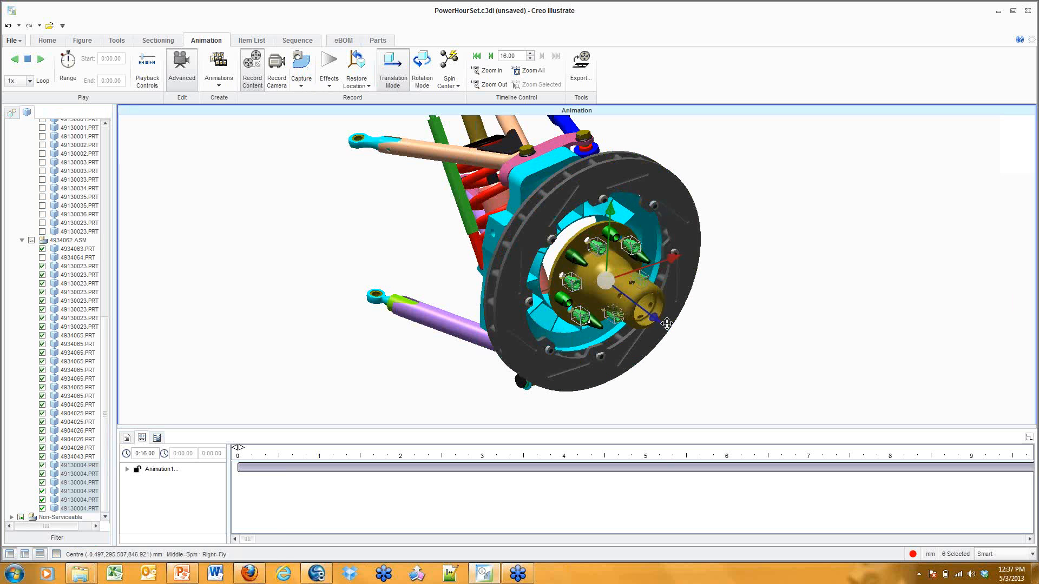
Record the six hub bolts moving outward along their blue axis clear of the hub, followed by a Fade Out effect
{"action": "left_click_drag", "start_coordinate": [666, 323], "coordinate": [771, 398]}
{"action": "left_click", "coordinate": [331, 87]}
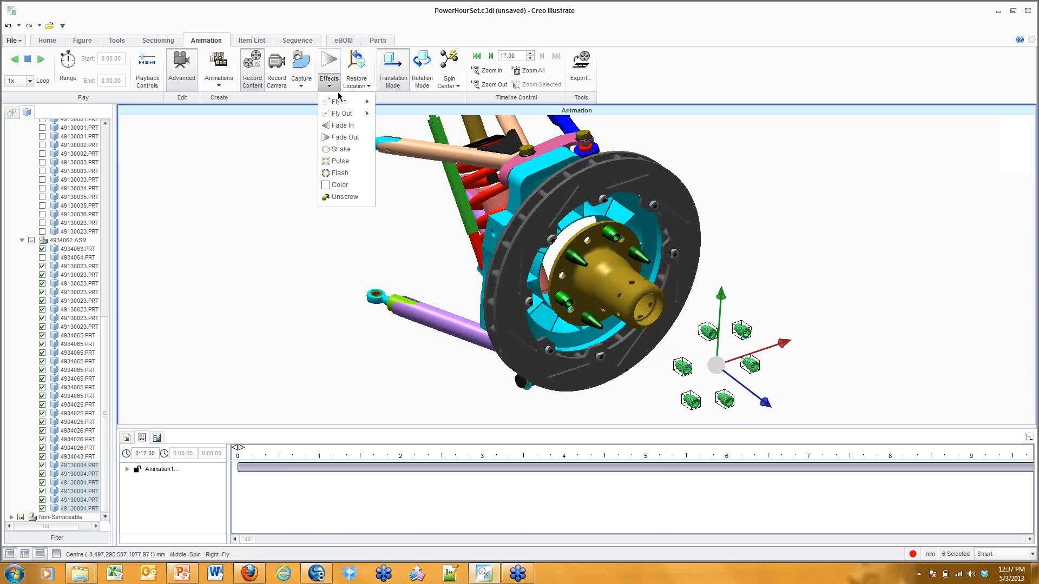
{"action": "left_click", "coordinate": [336, 138]}
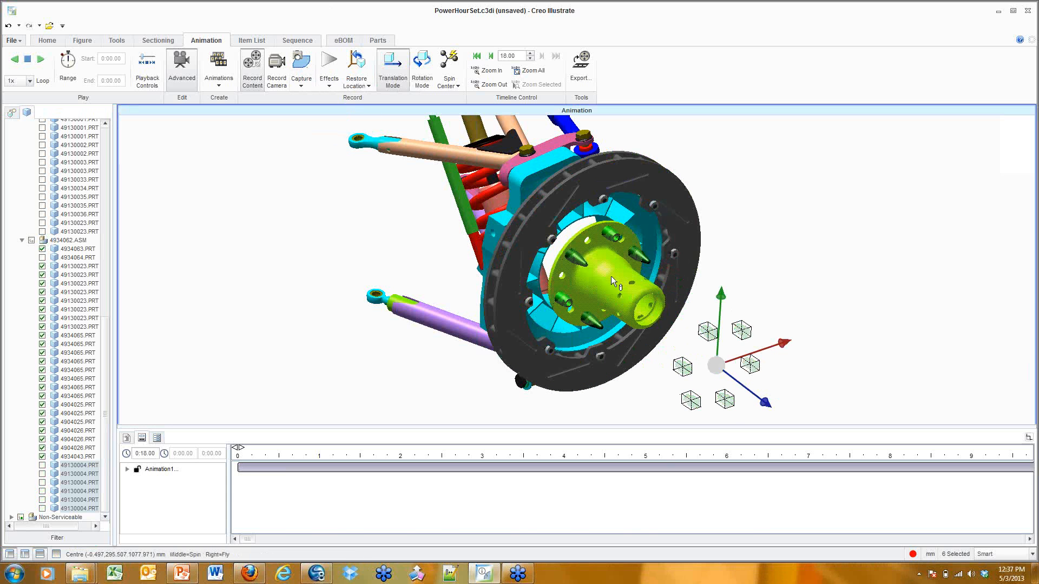
Record a Color effect on the wheel hub using the basic magenta (255, 0, 255), and turn content recording off
{"action": "left_click", "coordinate": [611, 277]}
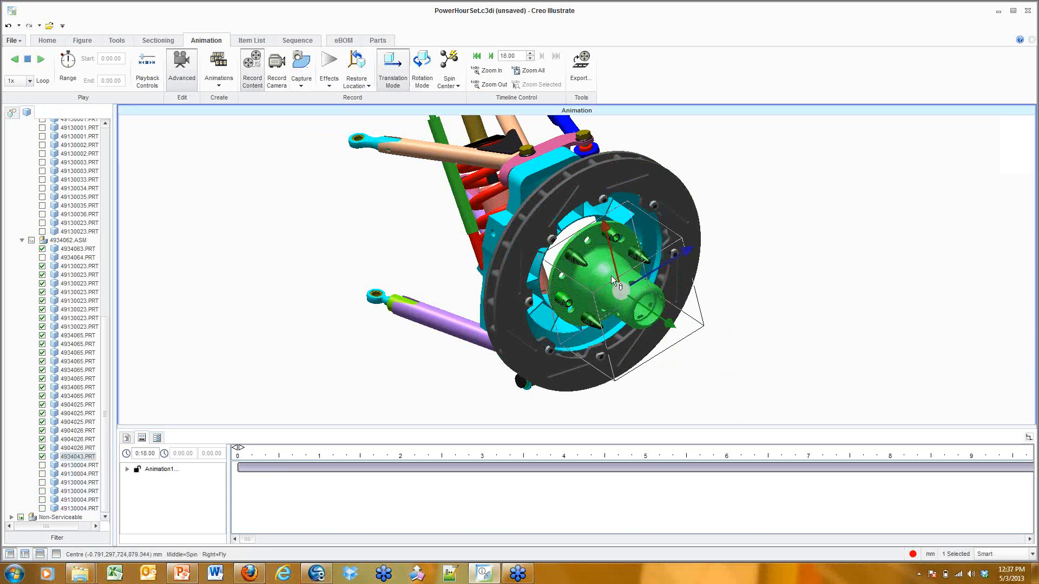
{"action": "left_click", "coordinate": [329, 86]}
{"action": "left_click", "coordinate": [341, 184]}
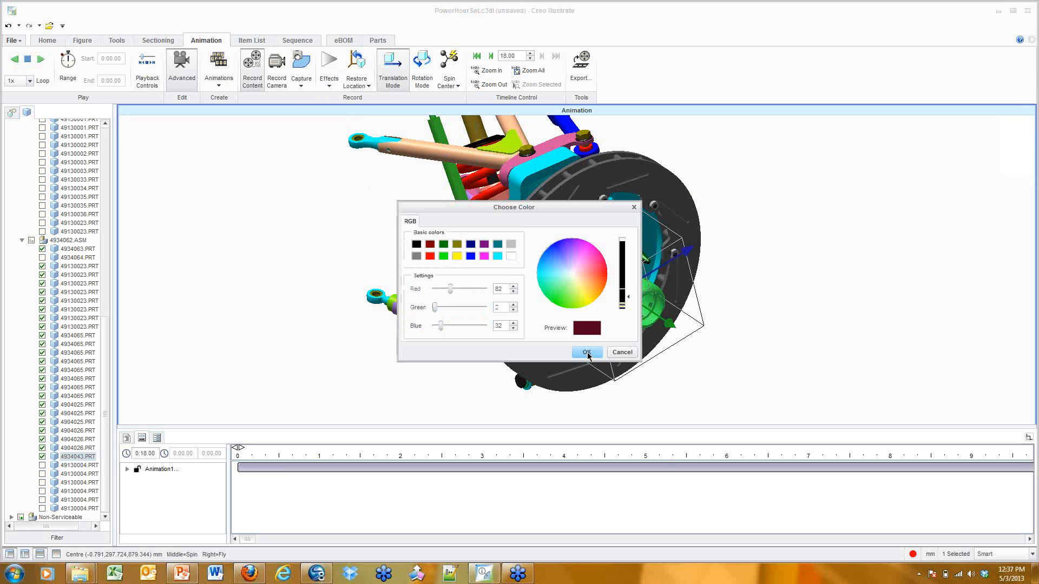
{"action": "left_click", "coordinate": [484, 256]}
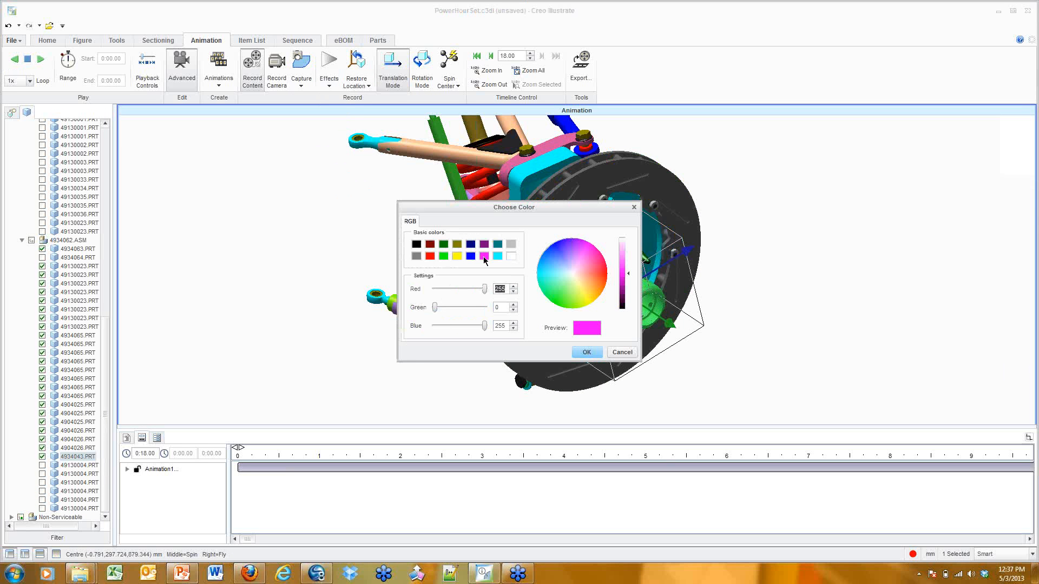
{"action": "left_click", "coordinate": [587, 352]}
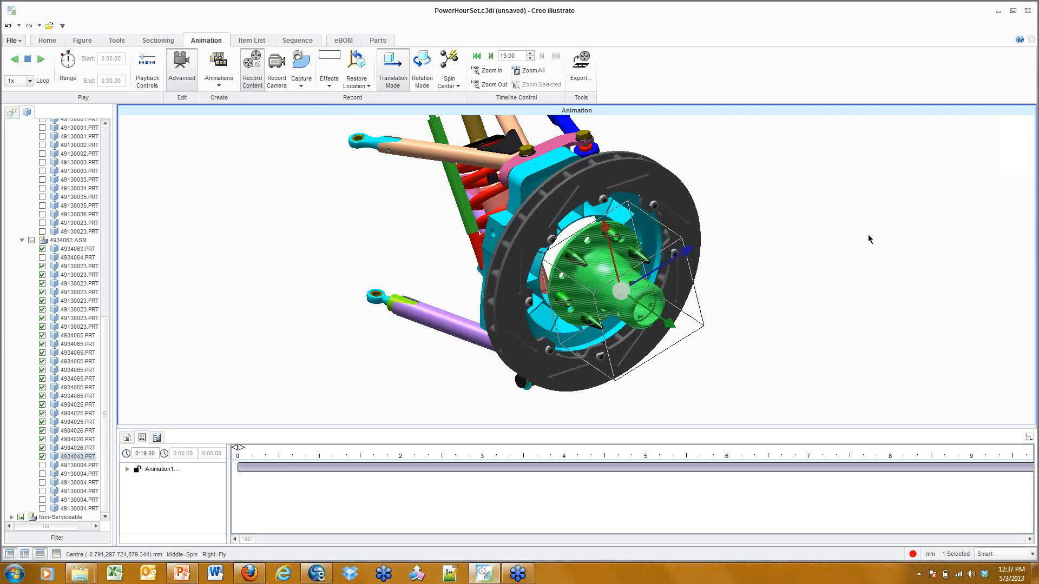
{"action": "left_click", "coordinate": [857, 215]}
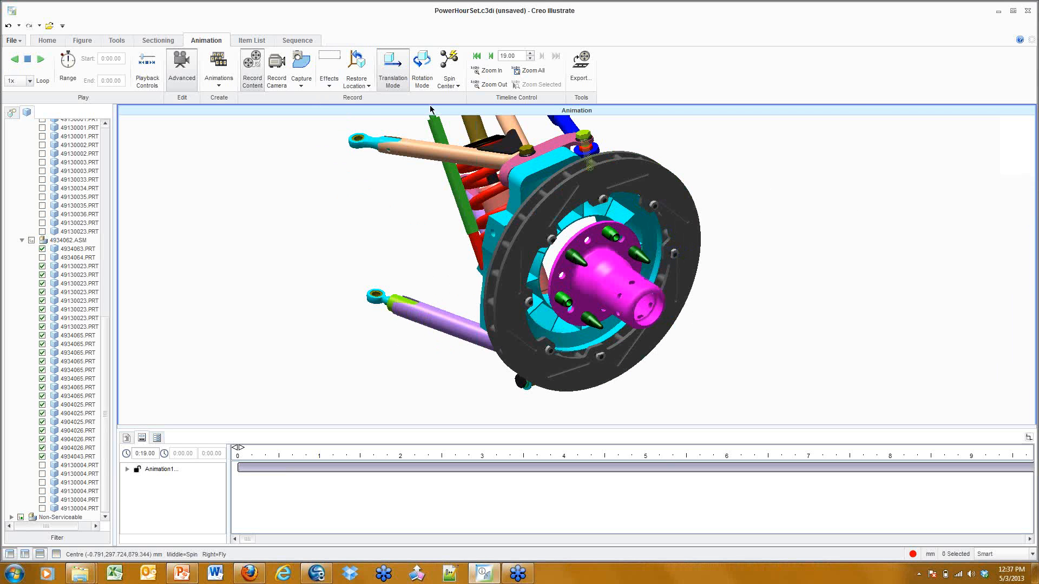
{"action": "left_click", "coordinate": [252, 74]}
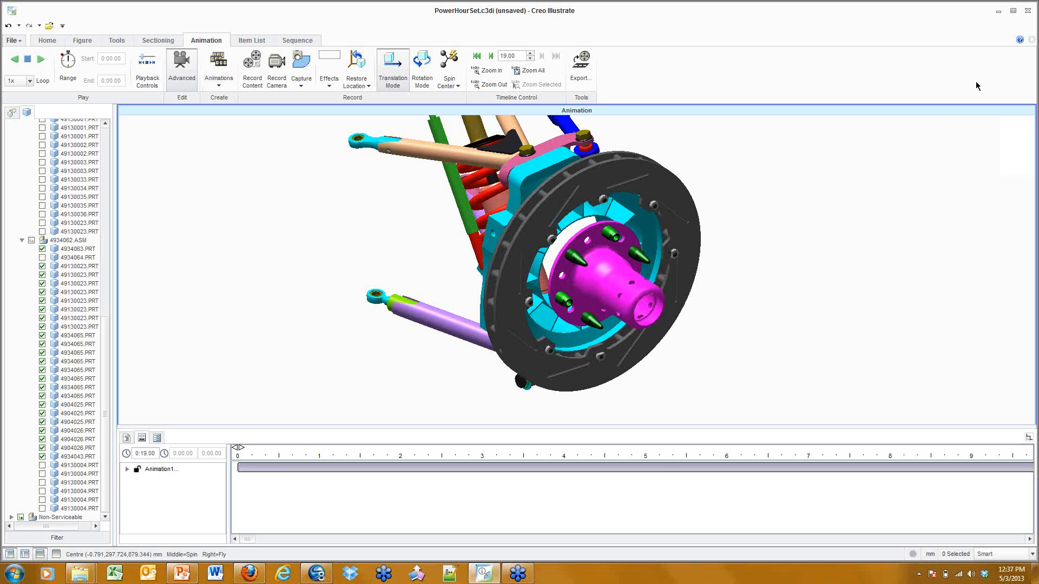
Play the animation from its beginning with the model full screen, and restore the normal window layout
{"action": "left_click", "coordinate": [16, 59]}
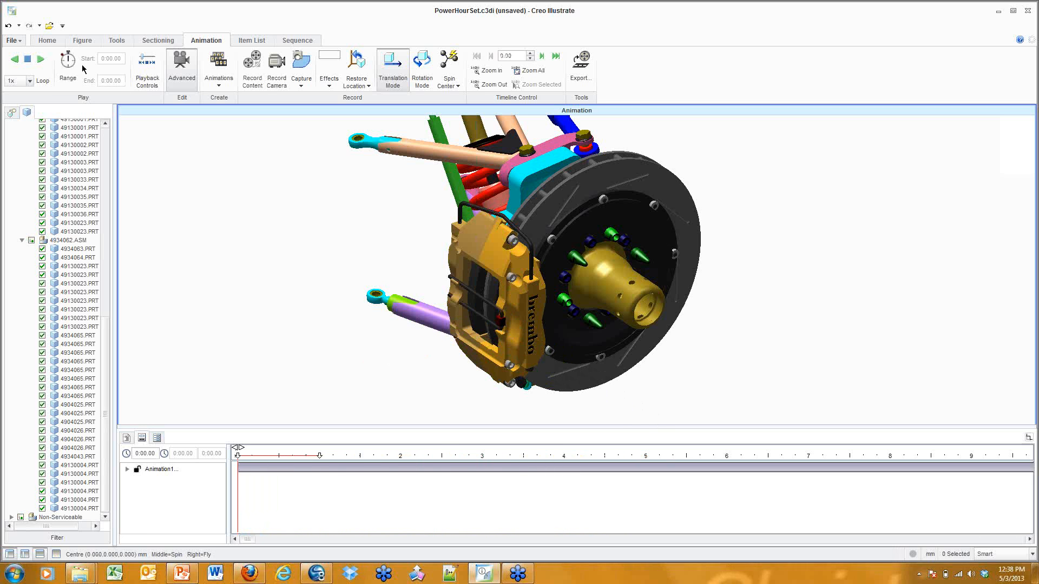
{"action": "left_click", "coordinate": [44, 62]}
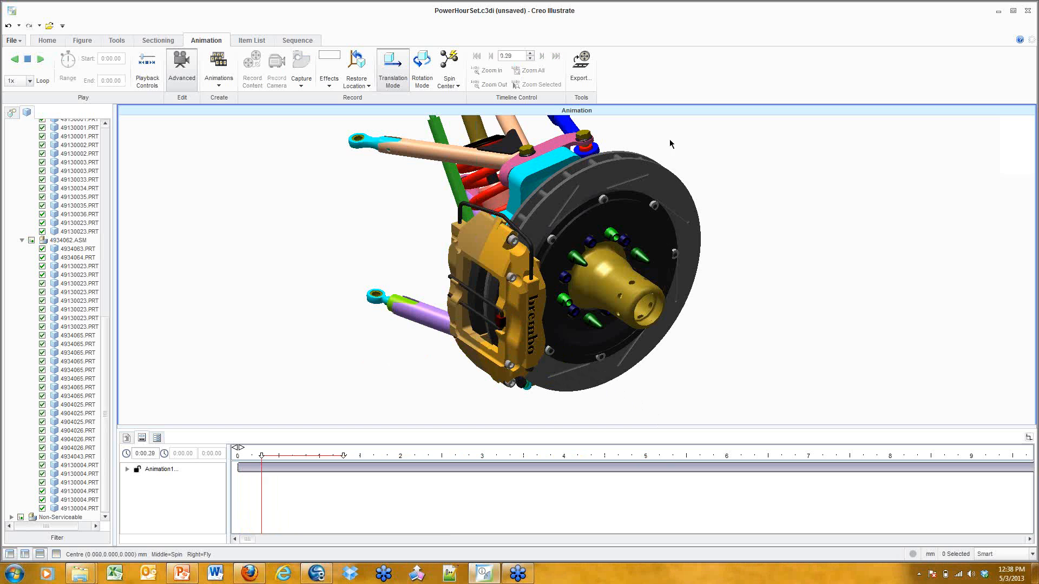
{"action": "left_click", "coordinate": [58, 555]}
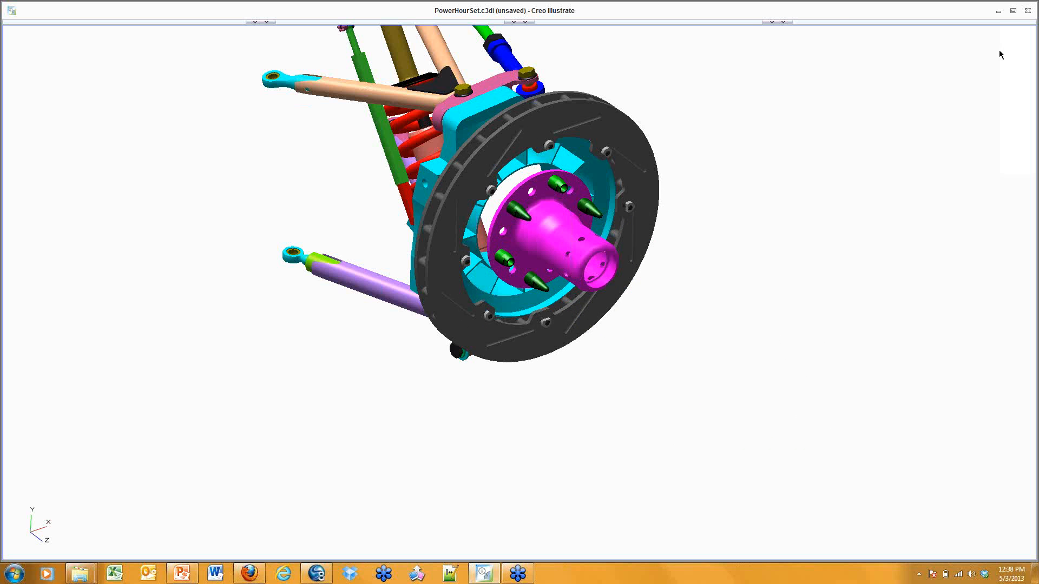
{"action": "left_click", "coordinate": [771, 23]}
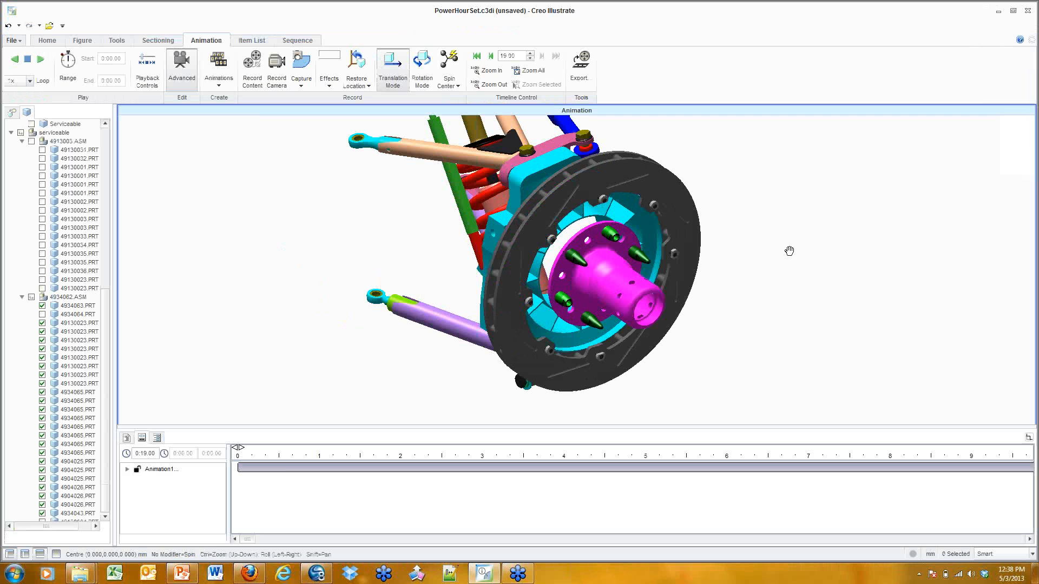
{"action": "middle_click_drag", "start_coordinate": [789, 251], "coordinate": [801, 290], "text": "shift"}
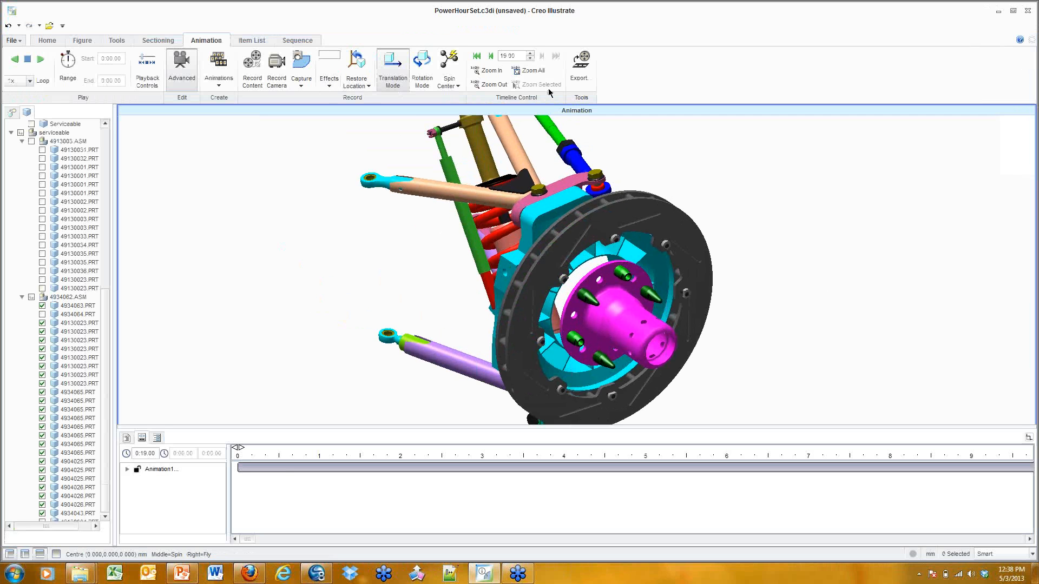
Examine the movie export settings and the available recording codecs, and leave them without creating a movie
{"action": "left_click", "coordinate": [580, 64]}
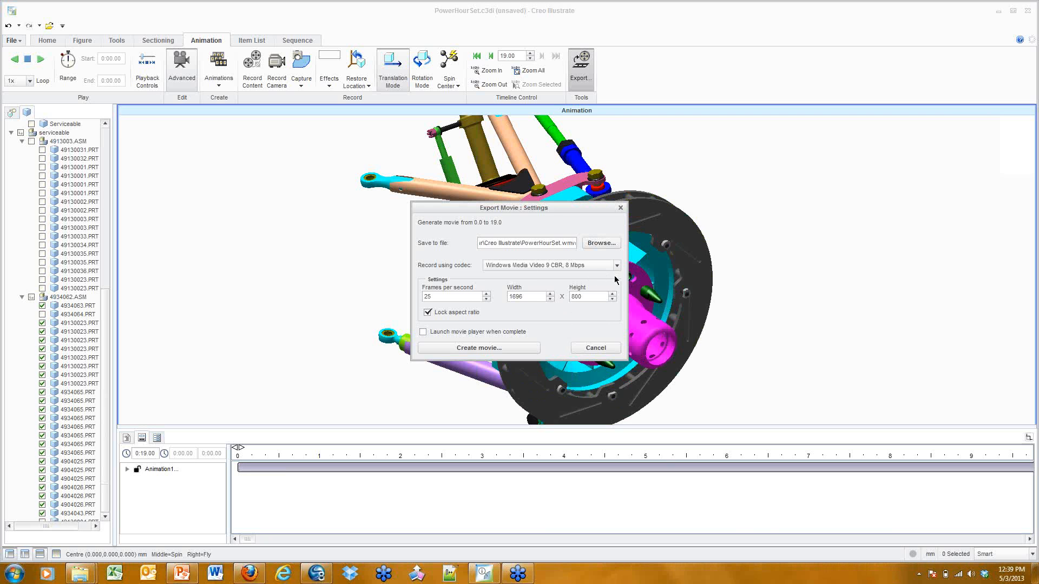
{"action": "left_click", "coordinate": [617, 266]}
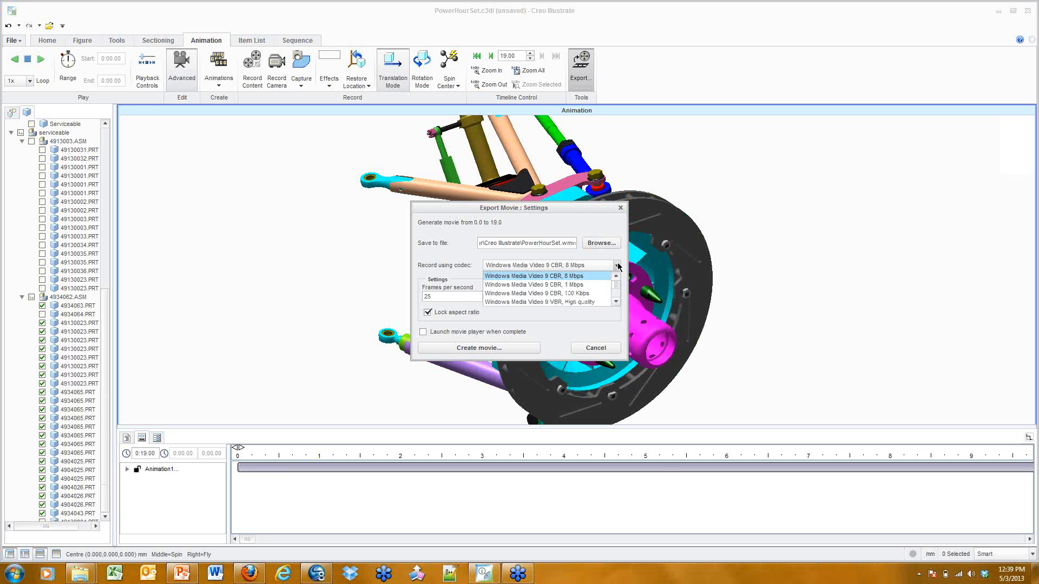
{"action": "scroll", "coordinate": [615, 303], "scroll_direction": "down", "scroll_amount": 5}
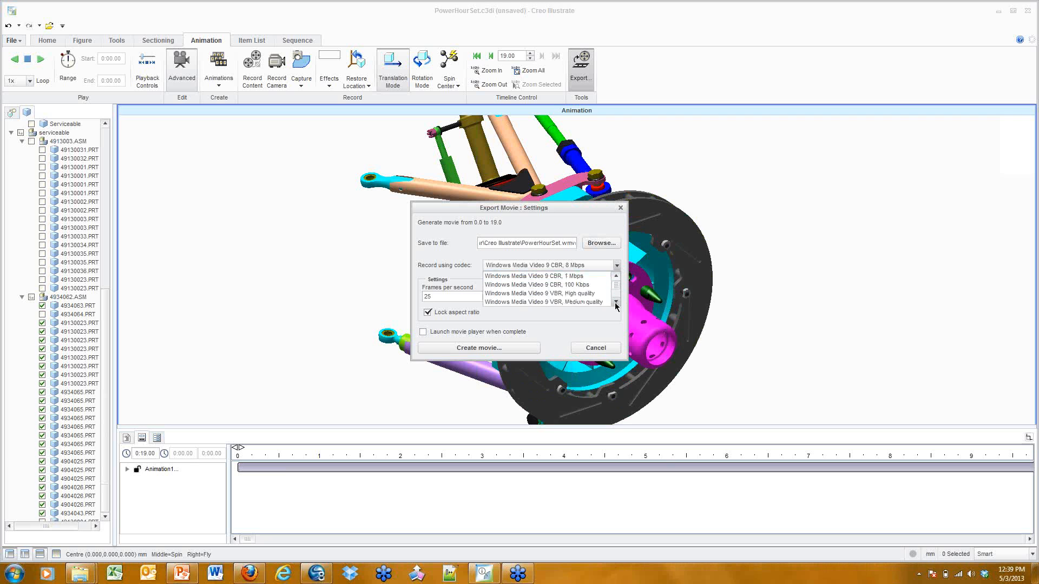
{"action": "left_click", "coordinate": [604, 350]}
{"action": "left_click", "coordinate": [596, 348]}
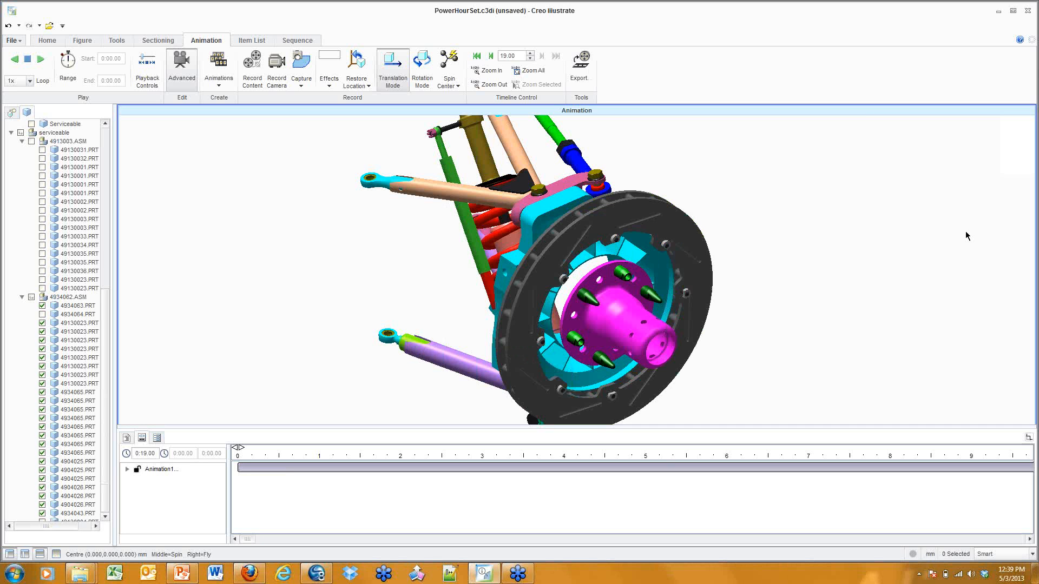
Switch to the PowerPoint presentation, start the slide show from the current slide and advance to the Recap slide
{"action": "left_click", "coordinate": [1028, 25]}
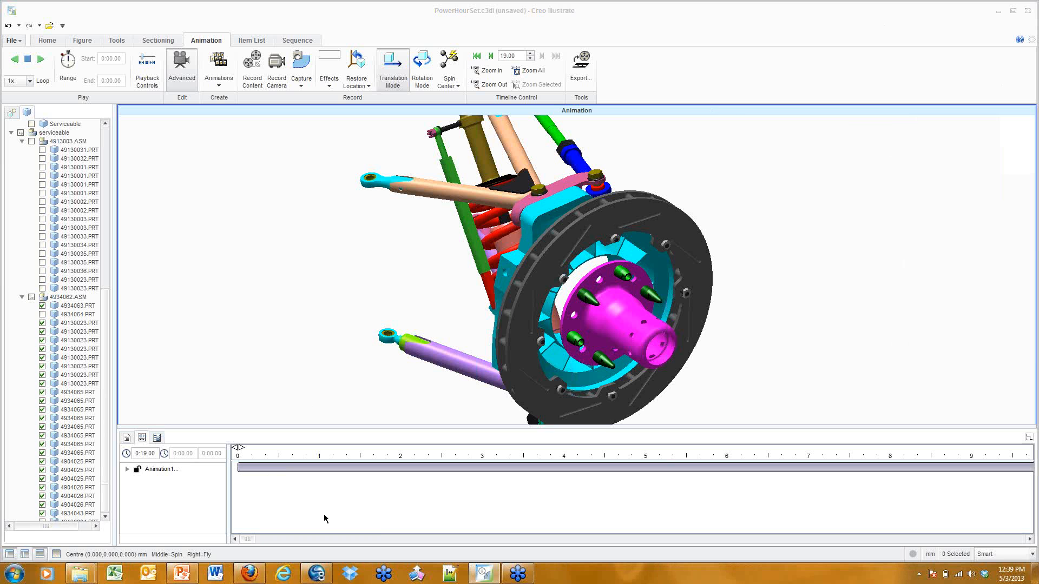
{"action": "mouse_move", "coordinate": [317, 573]}
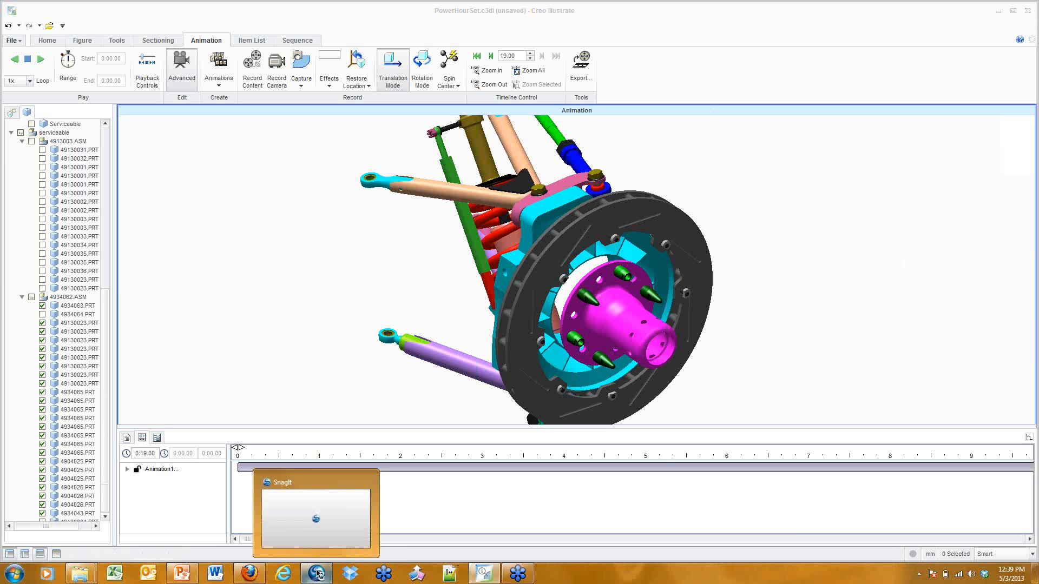
{"action": "left_click", "coordinate": [190, 572]}
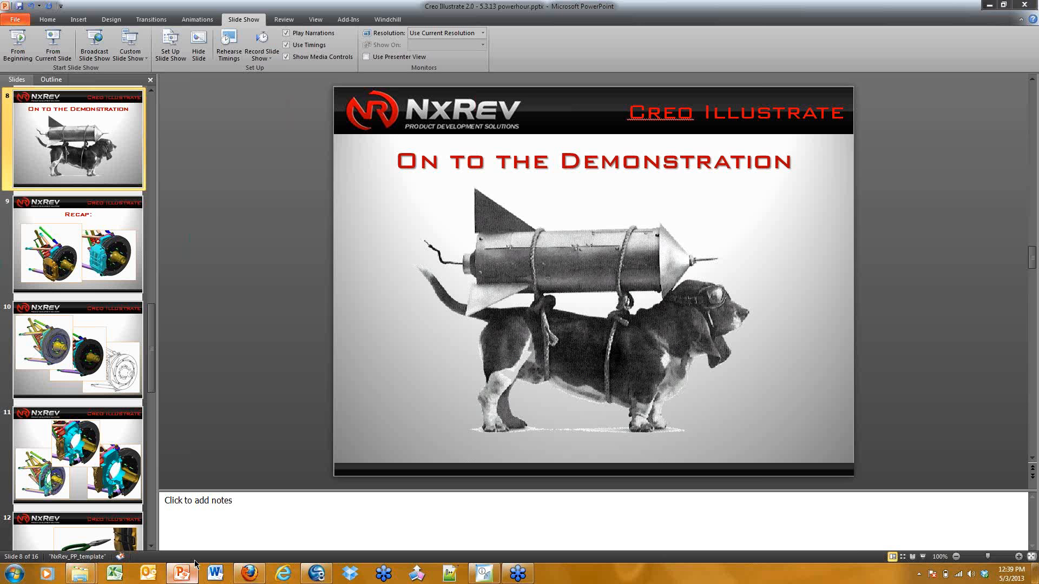
{"action": "left_click", "coordinate": [51, 40]}
{"action": "left_click", "coordinate": [941, 168]}
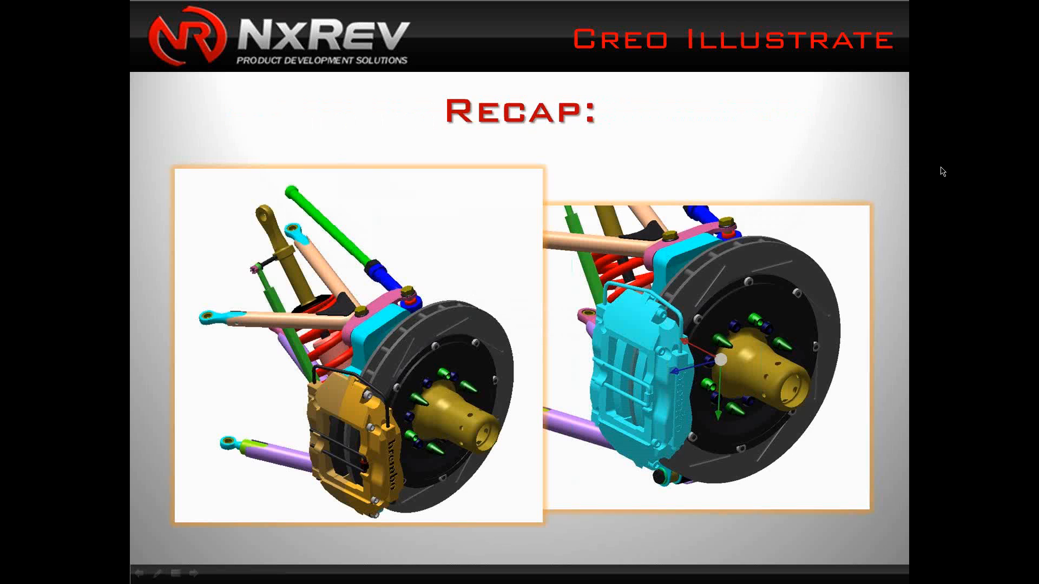